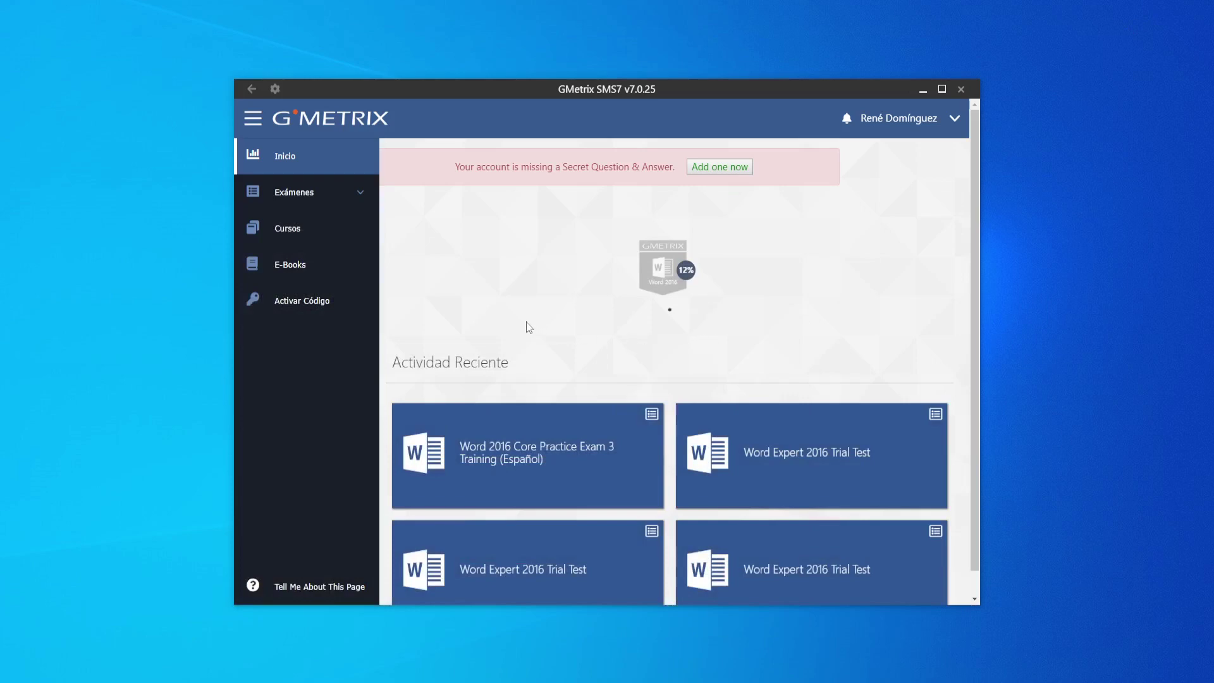
Step: Open Mi Cuenta and expand Códigos de Acceso to see the trial code's 7 remaining tests
{"action": "left_click", "coordinate": [292, 193]}
{"action": "left_click", "coordinate": [299, 229]}
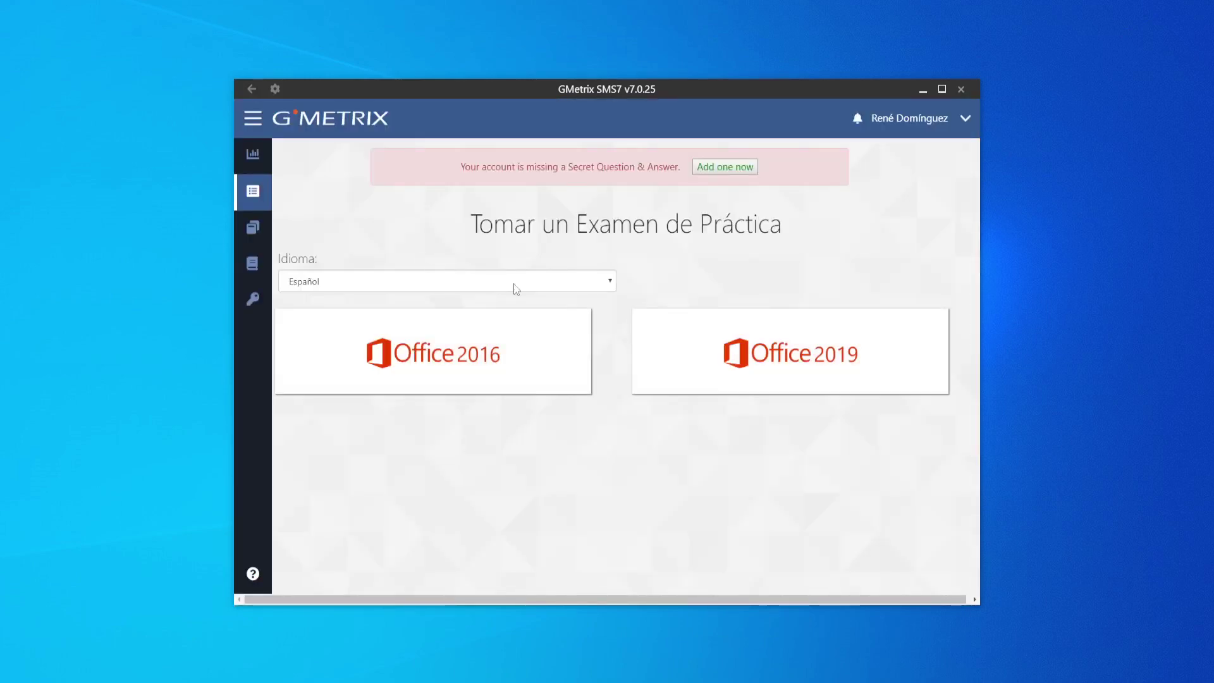
{"action": "left_click", "coordinate": [732, 168]}
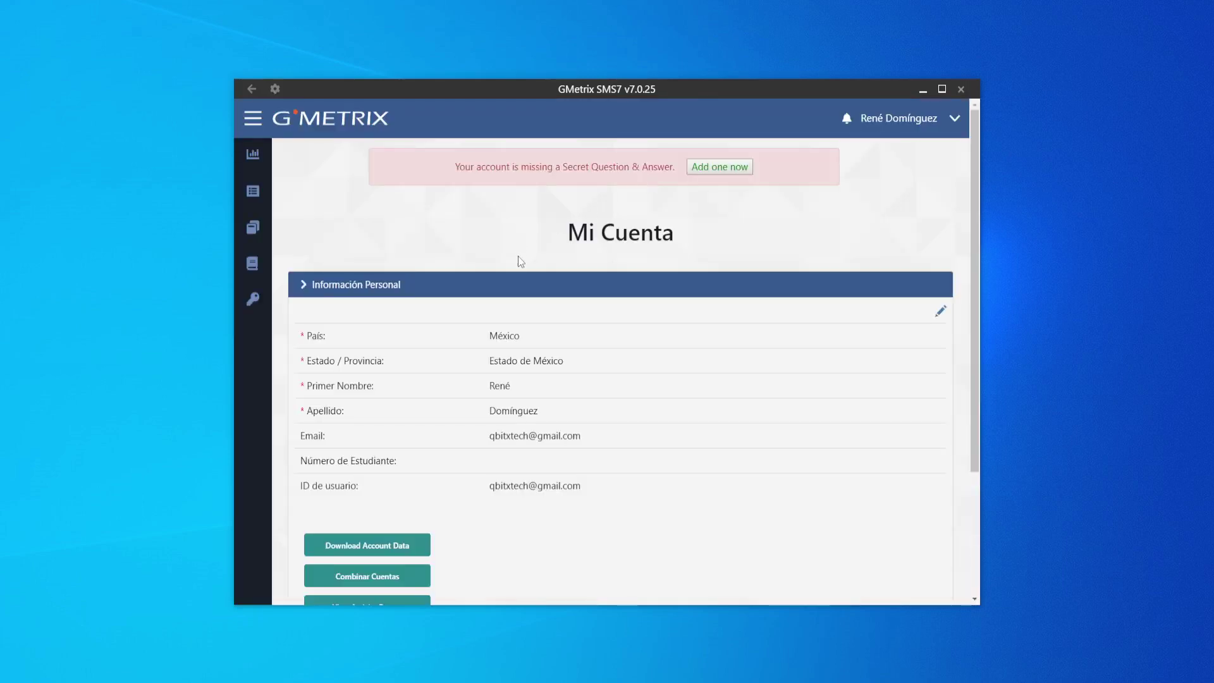
{"action": "scroll", "coordinate": [518, 259], "scroll_direction": "down", "scroll_amount": 3}
{"action": "scroll", "coordinate": [526, 270], "scroll_direction": "up", "scroll_amount": 3}
{"action": "scroll", "coordinate": [474, 547], "scroll_direction": "down", "scroll_amount": 3}
{"action": "left_click", "coordinate": [362, 530]}
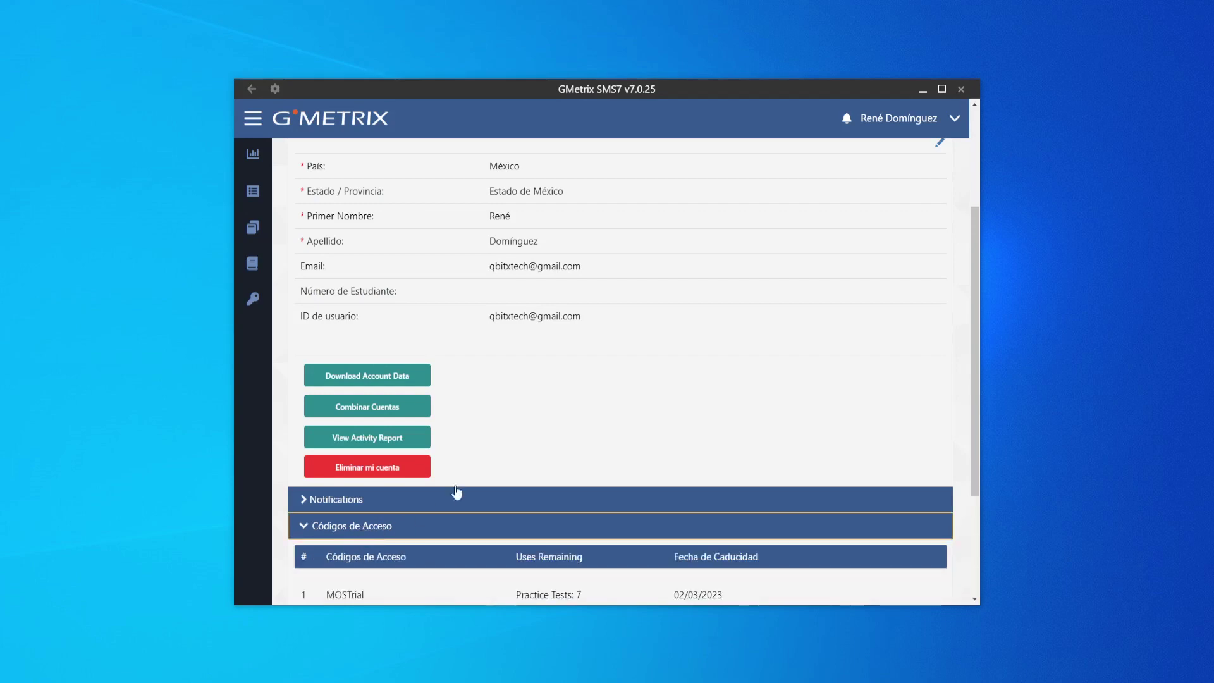
{"action": "scroll", "coordinate": [455, 496], "scroll_direction": "down", "scroll_amount": 3}
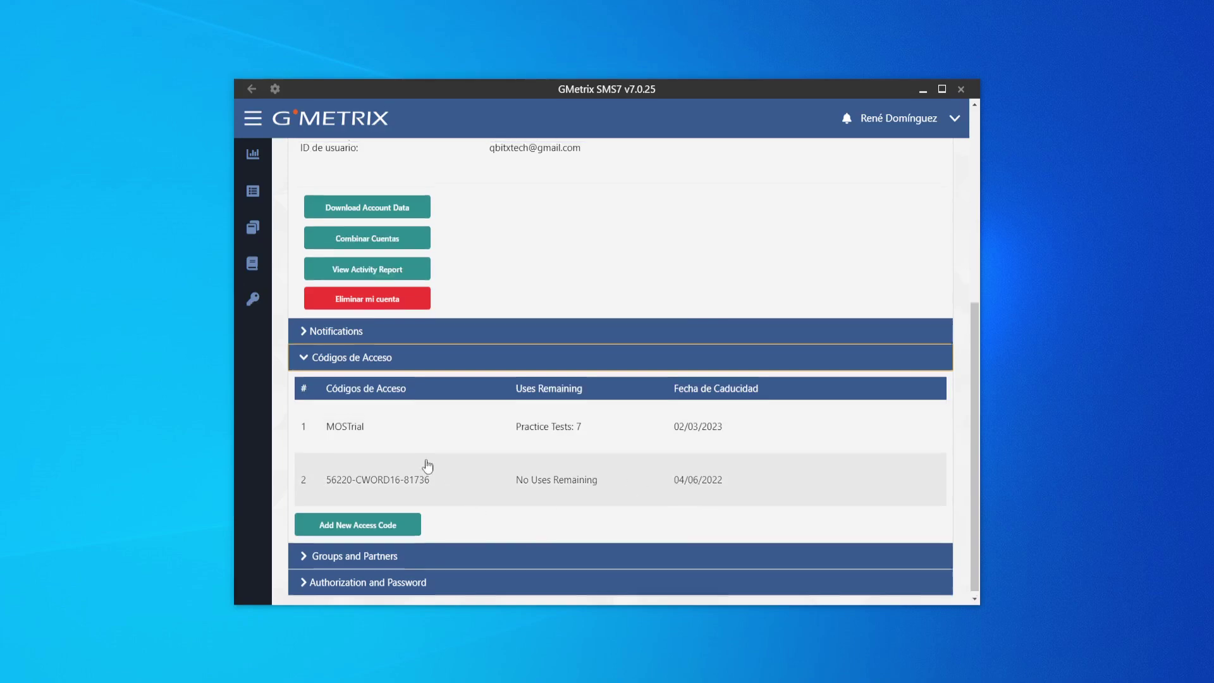
{"action": "scroll", "coordinate": [422, 466], "scroll_direction": "up", "scroll_amount": 3}
Step: From the Office 2016 exam page, paste a new access code into Activar Código and redeem it
{"action": "left_click", "coordinate": [306, 197]}
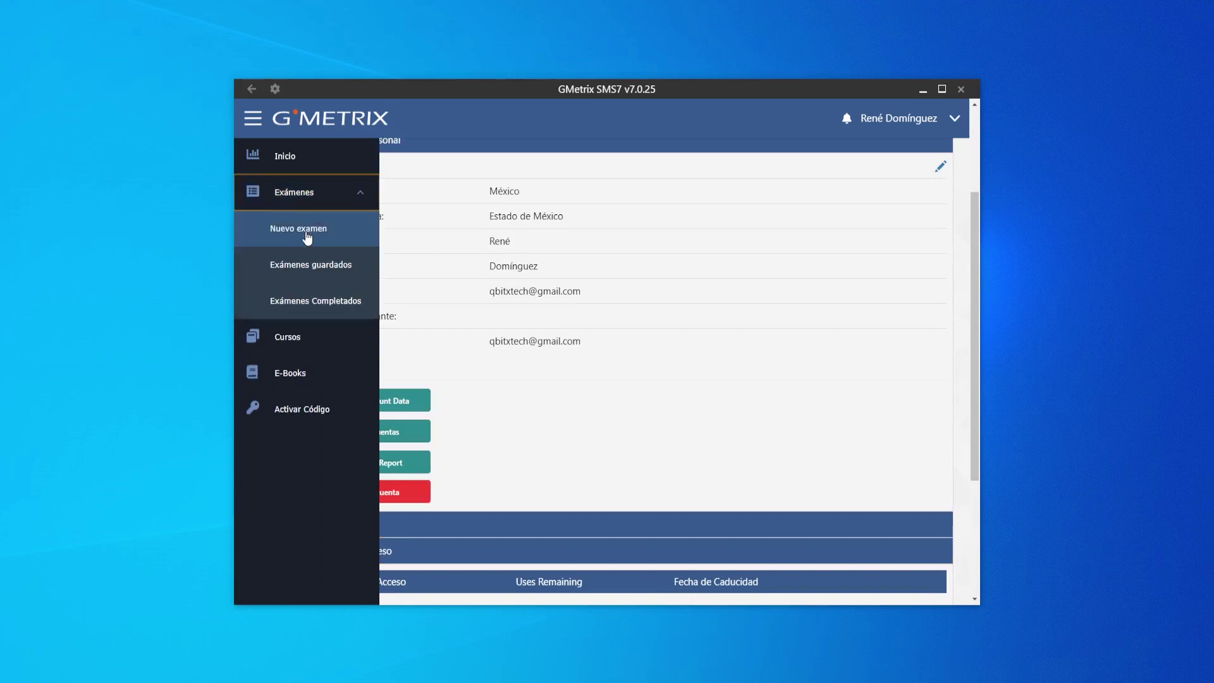
{"action": "left_click", "coordinate": [306, 243]}
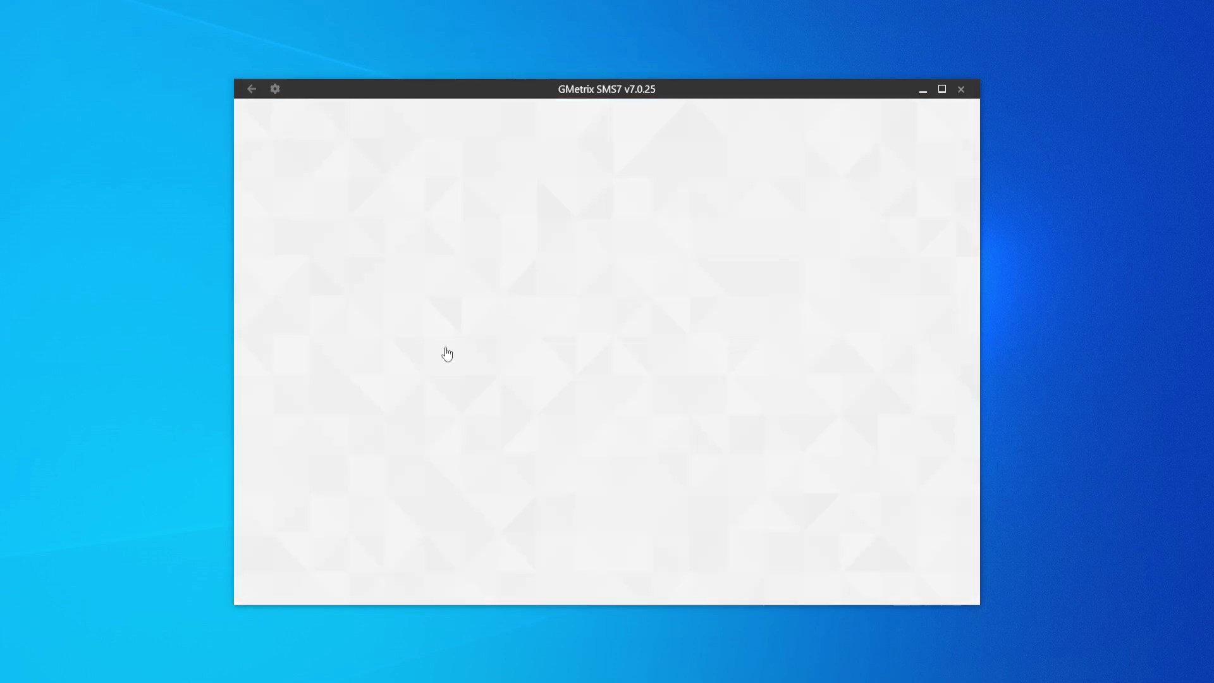
{"action": "left_click", "coordinate": [435, 360]}
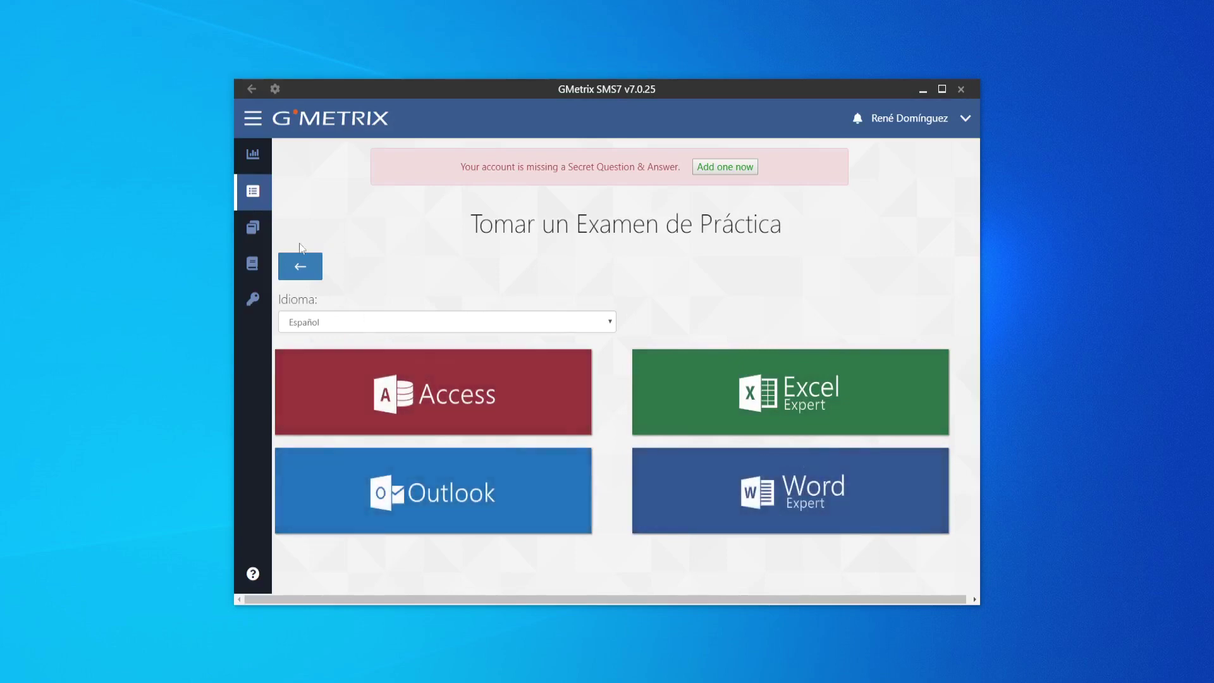
{"action": "mouse_move", "coordinate": [252, 263]}
{"action": "left_click", "coordinate": [307, 301]}
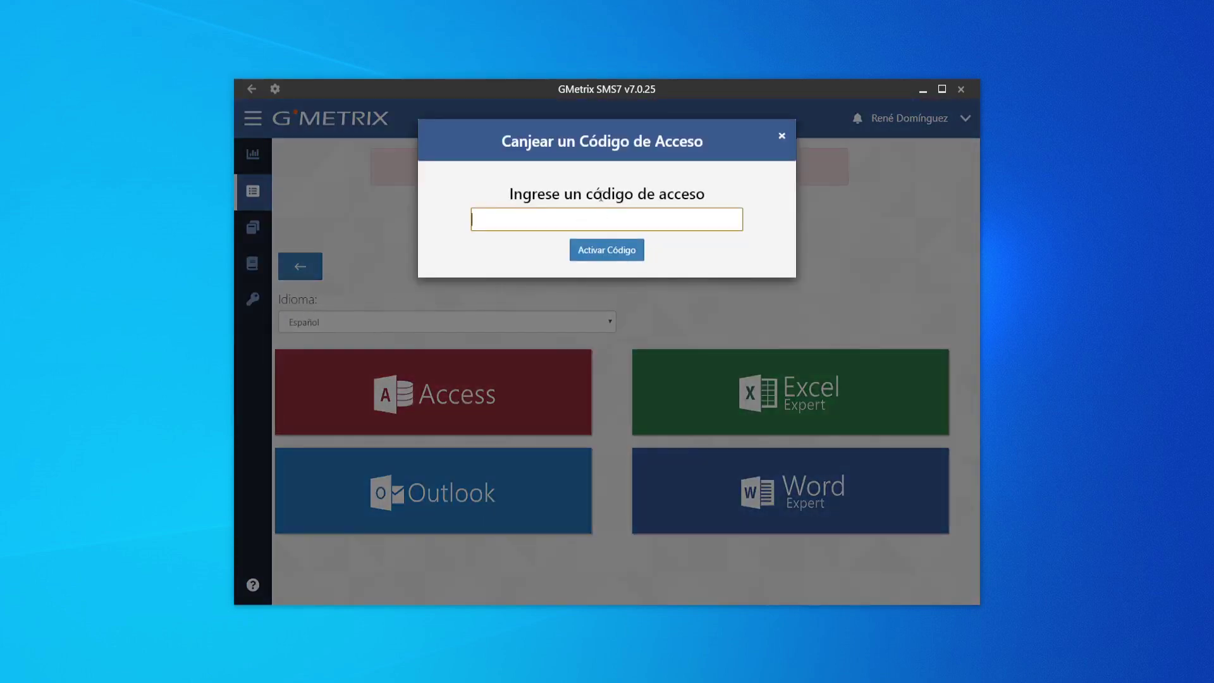
{"action": "key", "text": "ctrl+v"}
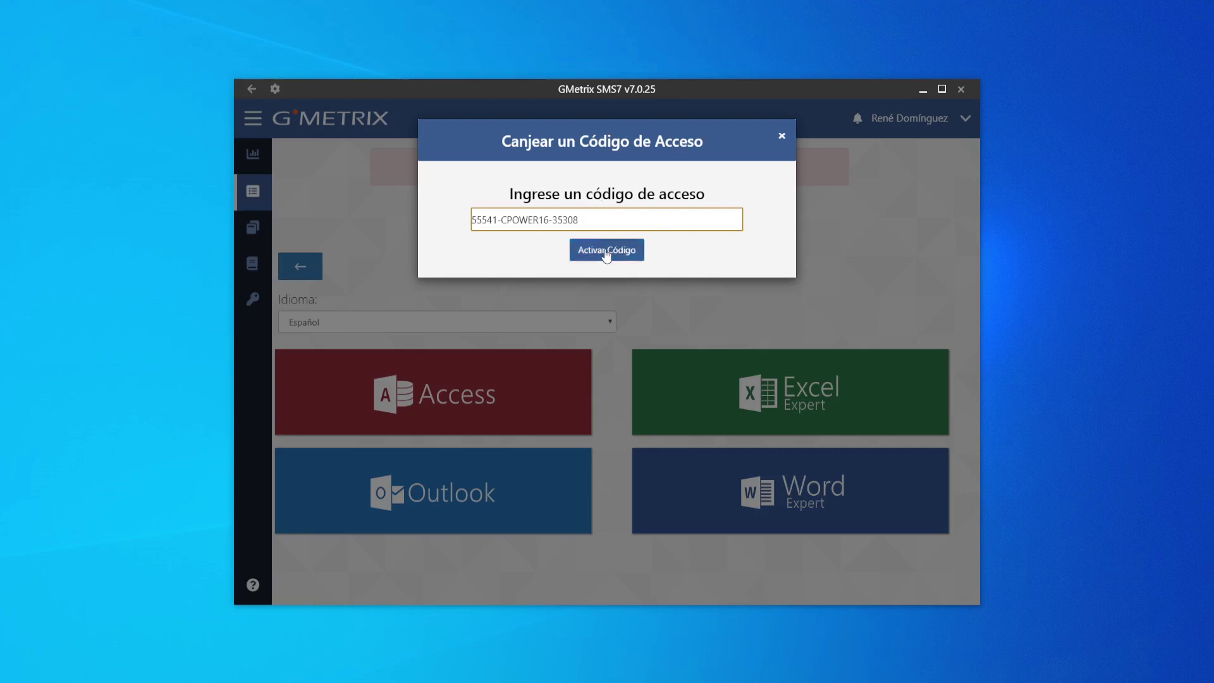
{"action": "left_click", "coordinate": [605, 254]}
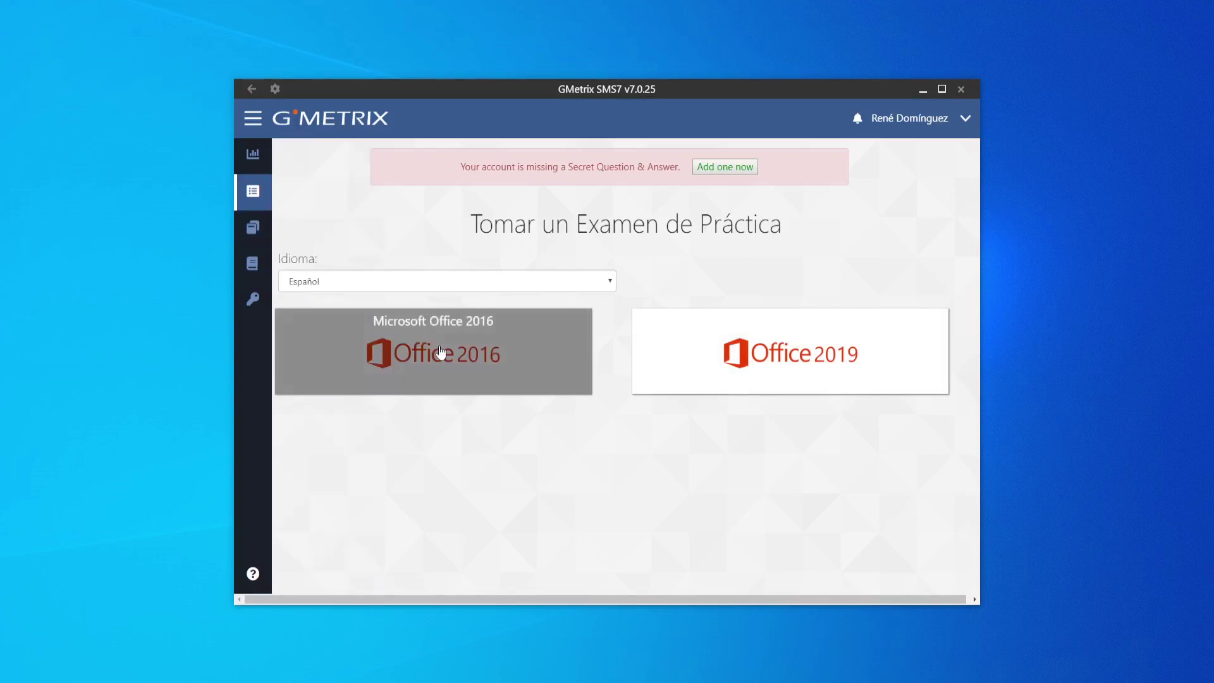
Step: Start PowerPoint 2016 Practice Exam 1 (Español) in Modo Entrenamiento from the Office 2016 set
{"action": "left_click", "coordinate": [454, 332]}
{"action": "scroll", "coordinate": [506, 411], "scroll_direction": "down", "scroll_amount": 1}
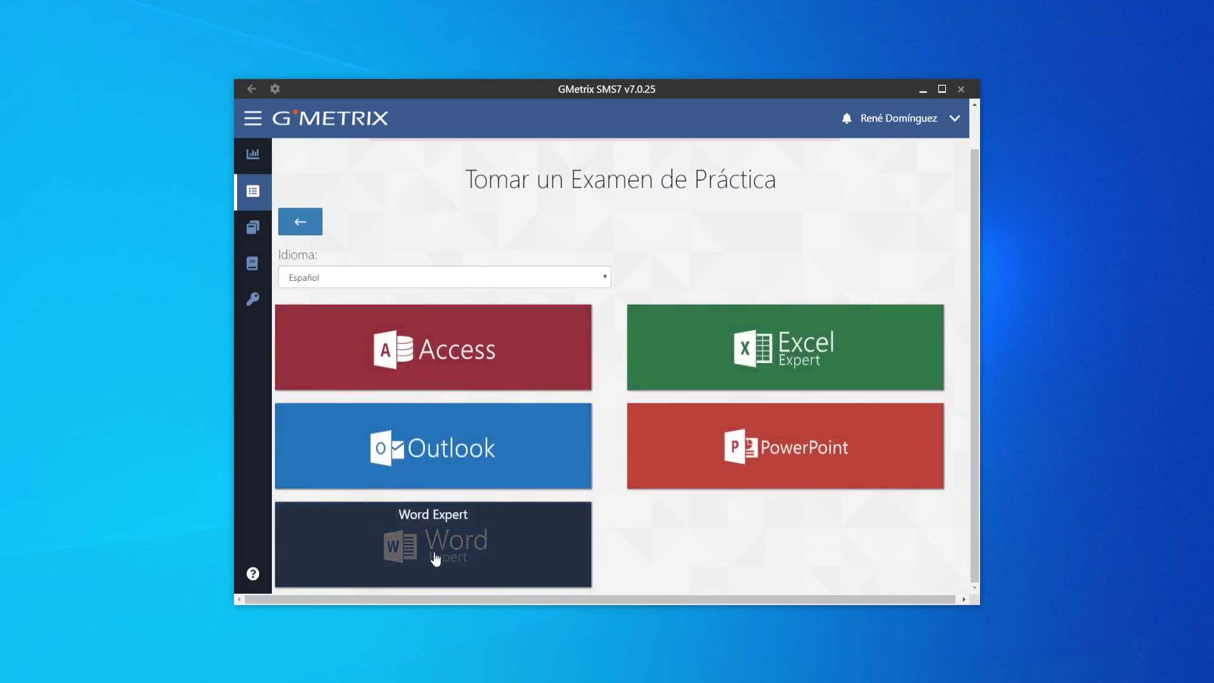
{"action": "left_click", "coordinate": [813, 437]}
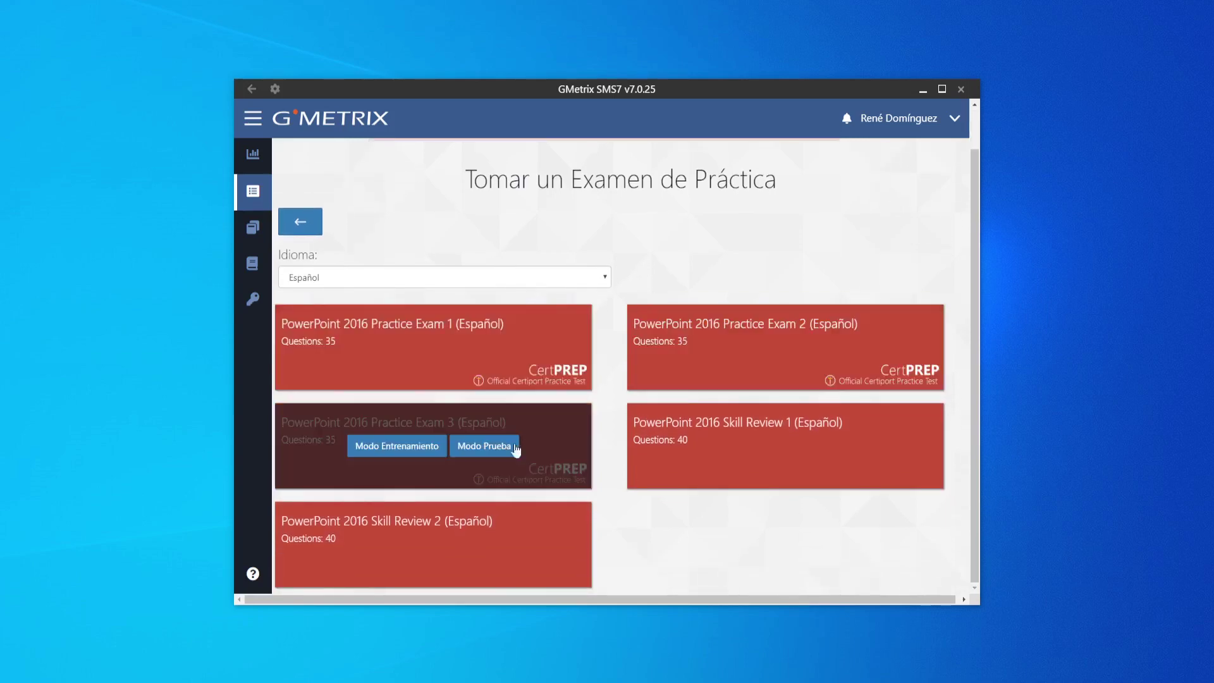
{"action": "mouse_move", "coordinate": [432, 347]}
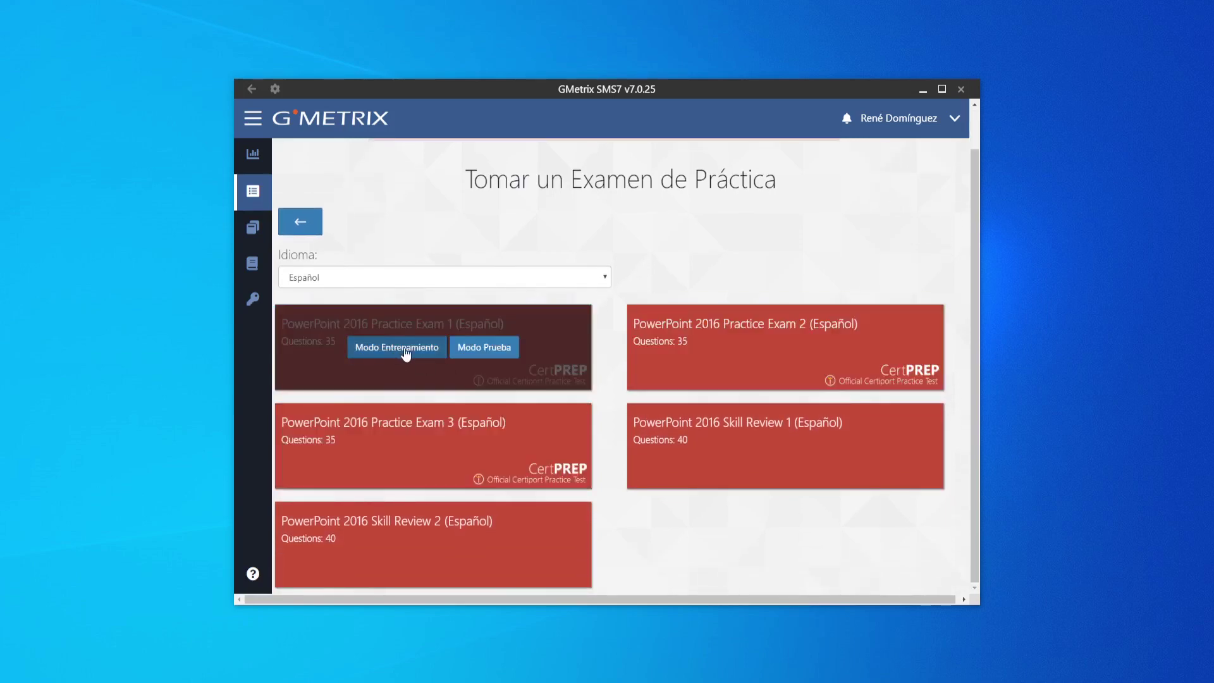
{"action": "left_click", "coordinate": [406, 352]}
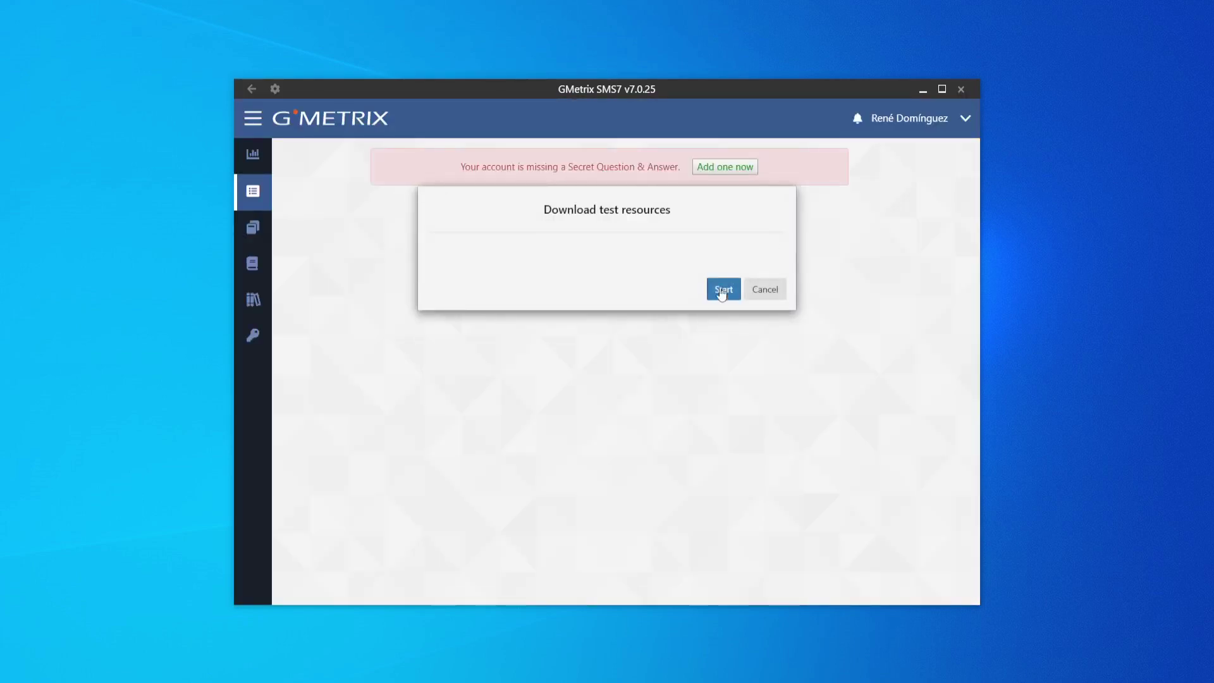
Step: Download the test resources and continue into Project 1 with FusionTomo.pptx
{"action": "left_click", "coordinate": [721, 289]}
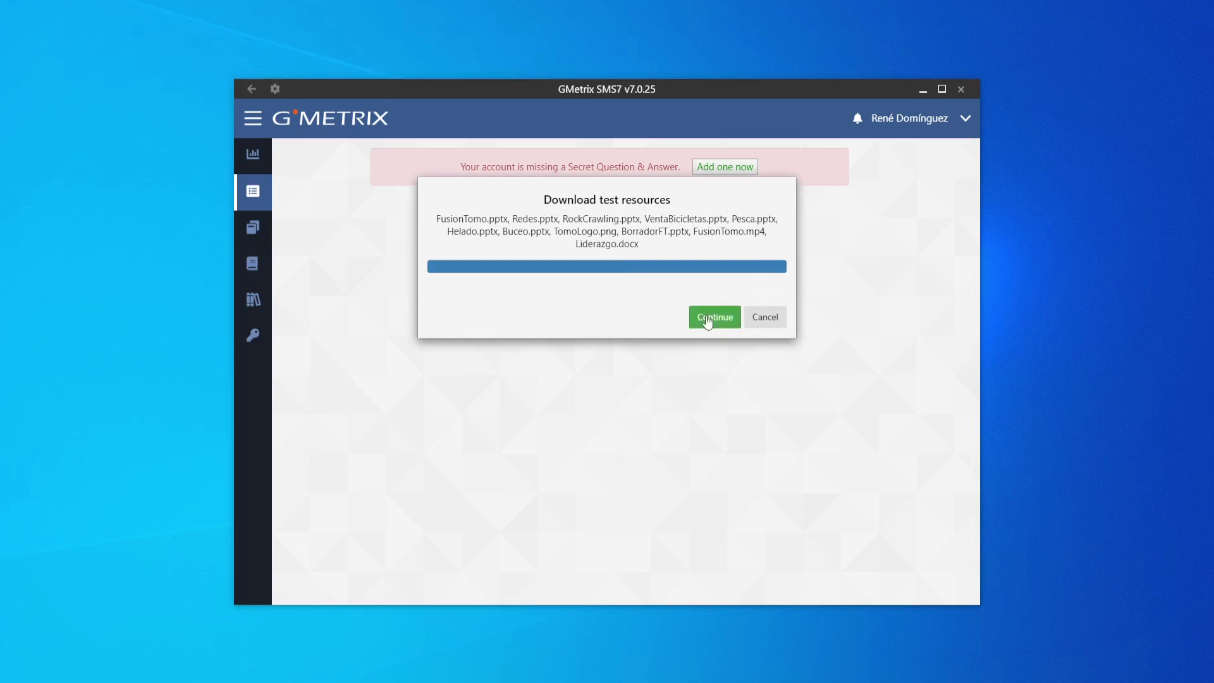
{"action": "left_click", "coordinate": [705, 314]}
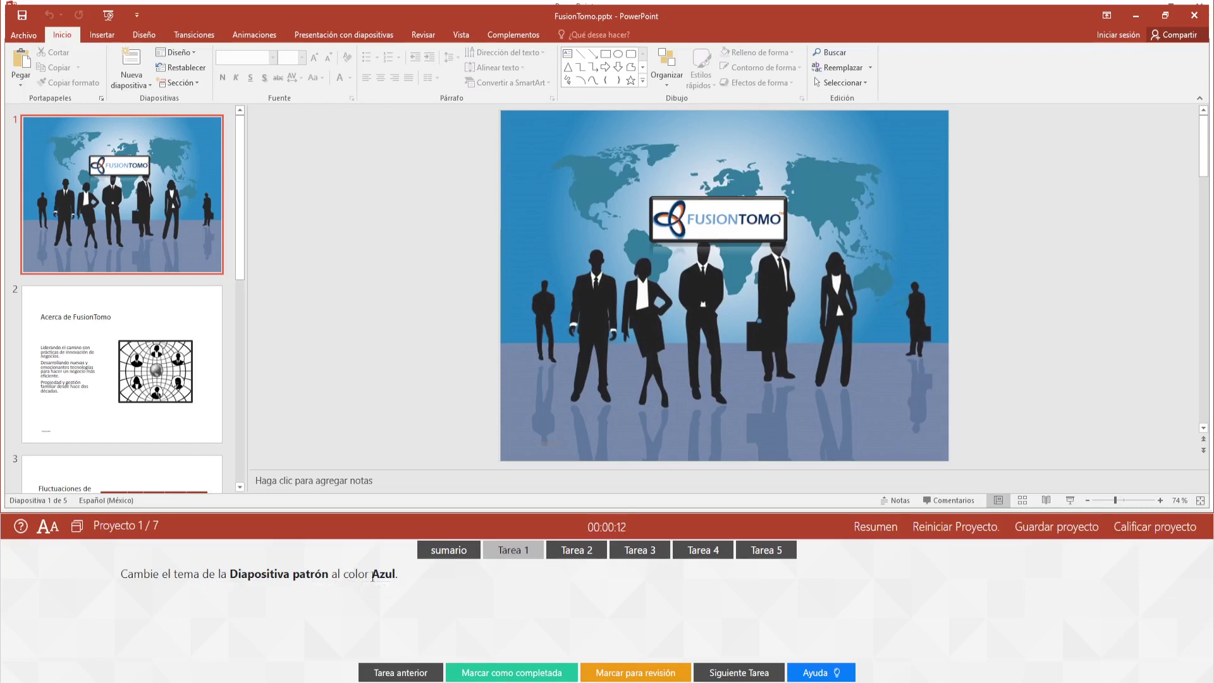
Step: Look through the Diseño tab's Temas gallery without applying a theme
{"action": "left_click", "coordinate": [154, 39]}
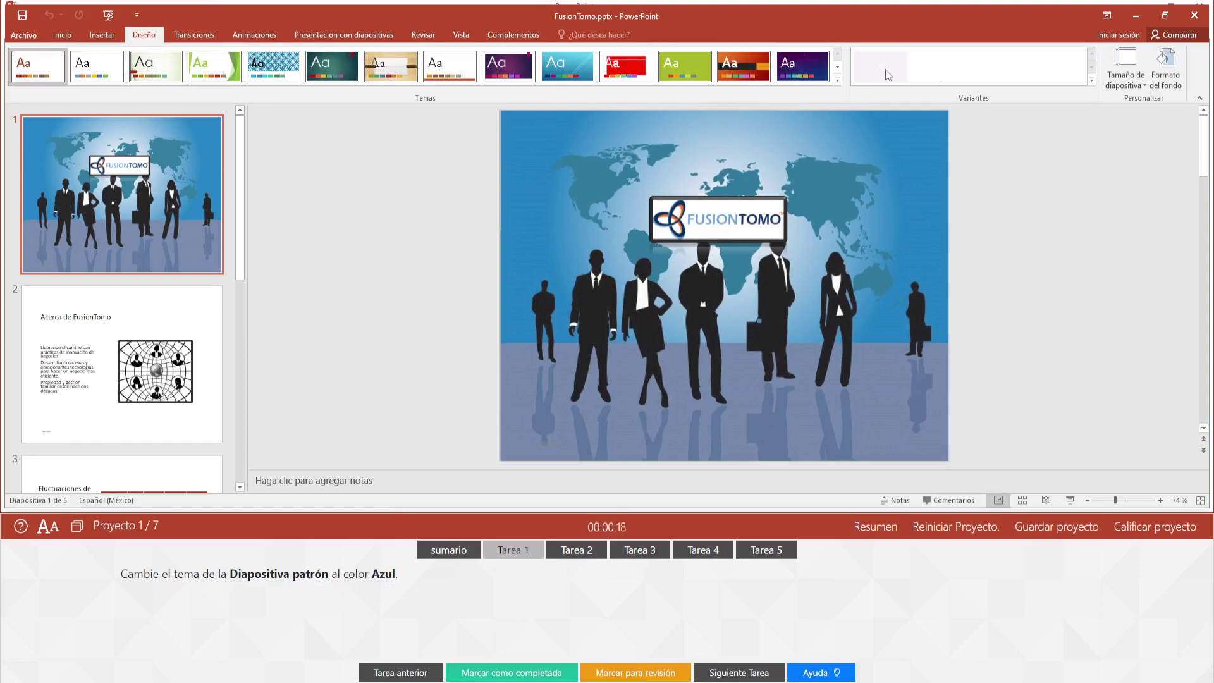
{"action": "left_click", "coordinate": [836, 80]}
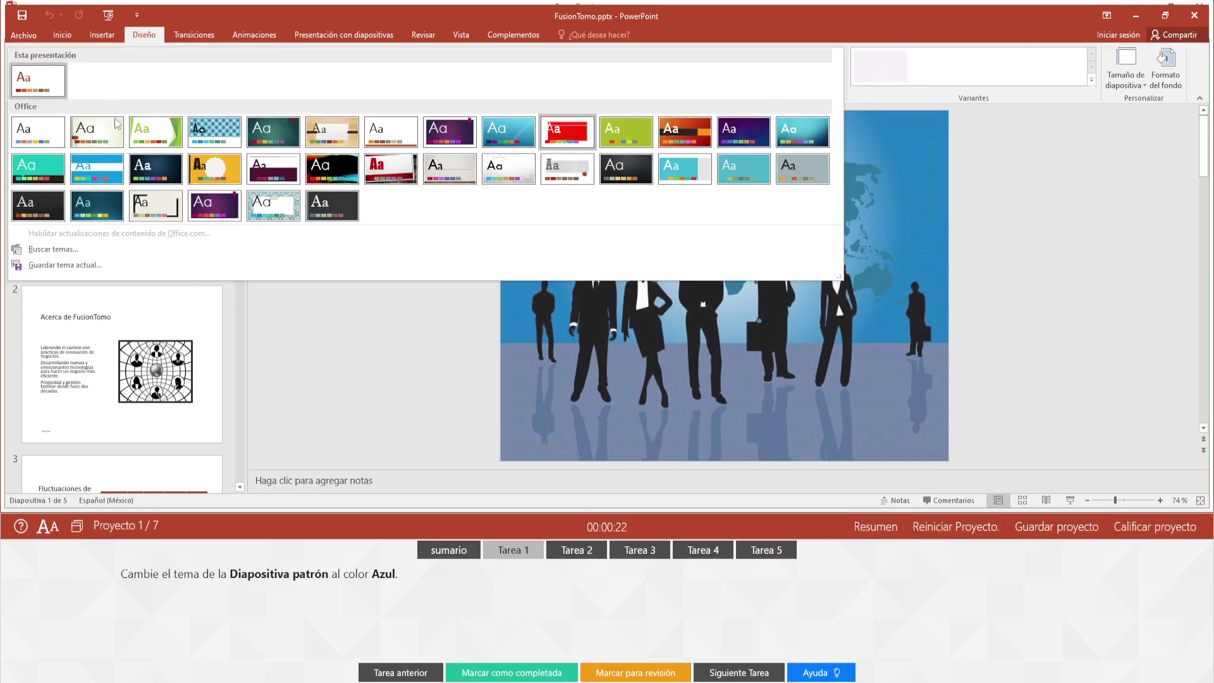
{"action": "key", "text": "Escape"}
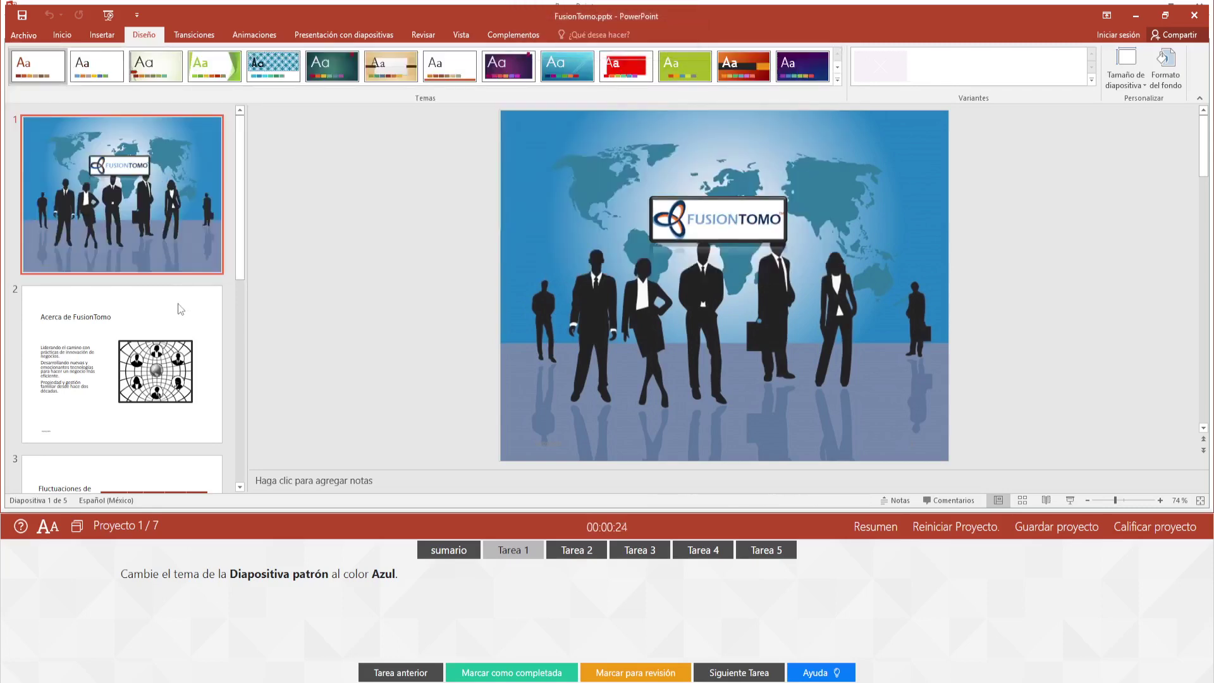
Step: Browse slides 2 and 1, then show the Ayuda hints for the Azul theme-colour task
{"action": "left_click", "coordinate": [180, 309]}
{"action": "scroll", "coordinate": [174, 313], "scroll_direction": "down", "scroll_amount": 2}
{"action": "scroll", "coordinate": [170, 316], "scroll_direction": "down", "scroll_amount": 3}
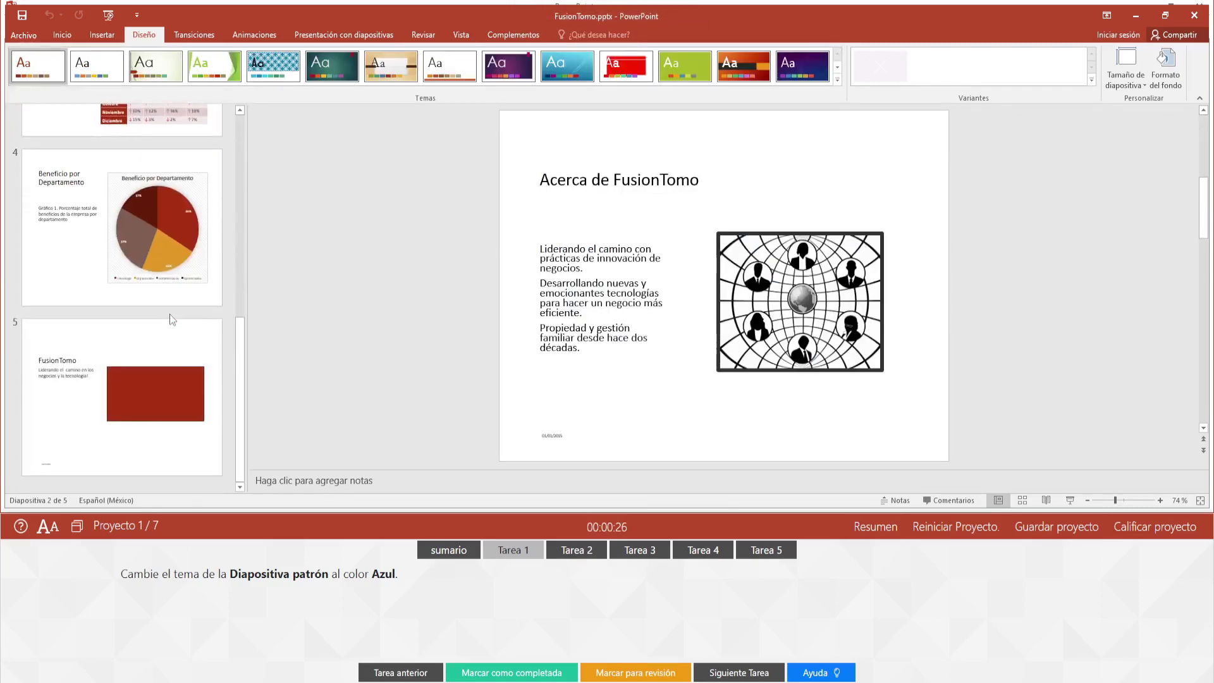
{"action": "scroll", "coordinate": [170, 320], "scroll_direction": "up", "scroll_amount": 2}
{"action": "scroll", "coordinate": [170, 317], "scroll_direction": "up", "scroll_amount": 3}
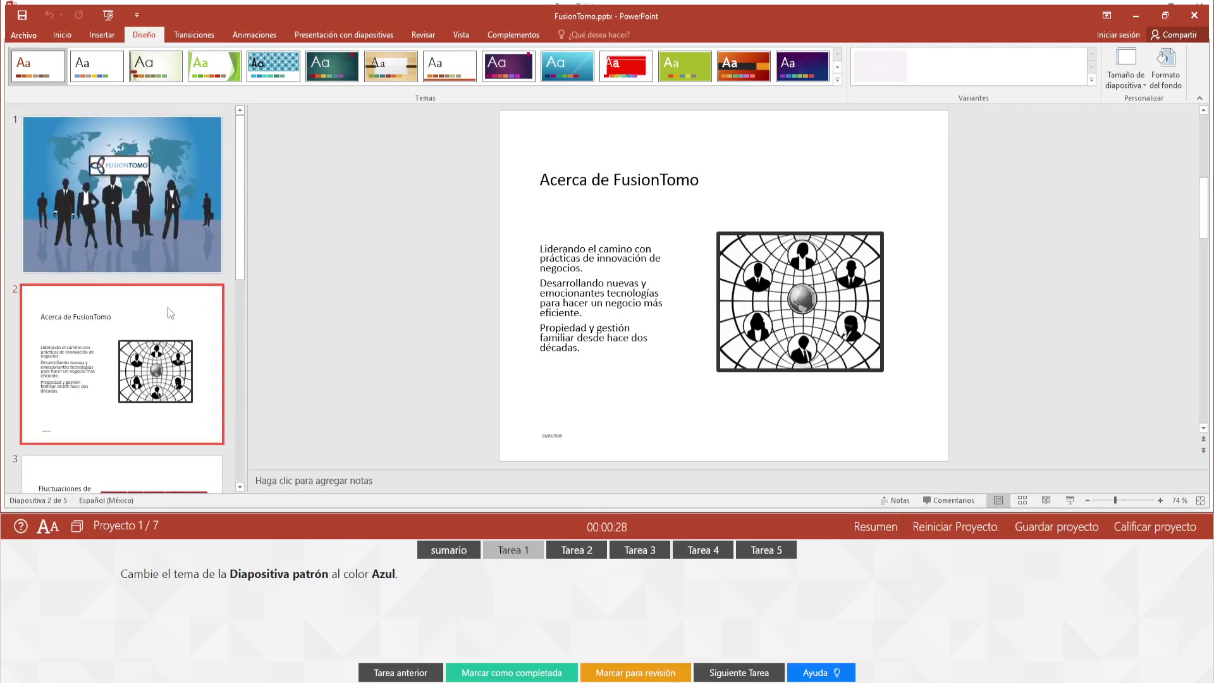
{"action": "left_click", "coordinate": [151, 208]}
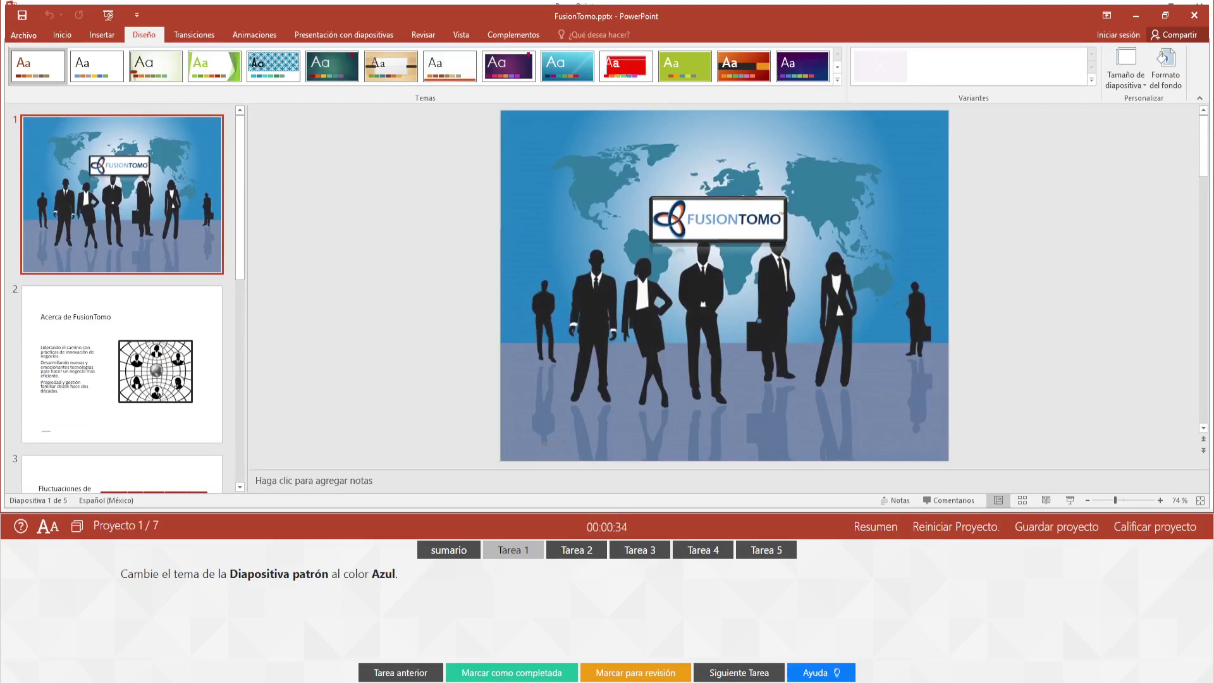
{"action": "left_click", "coordinate": [821, 672]}
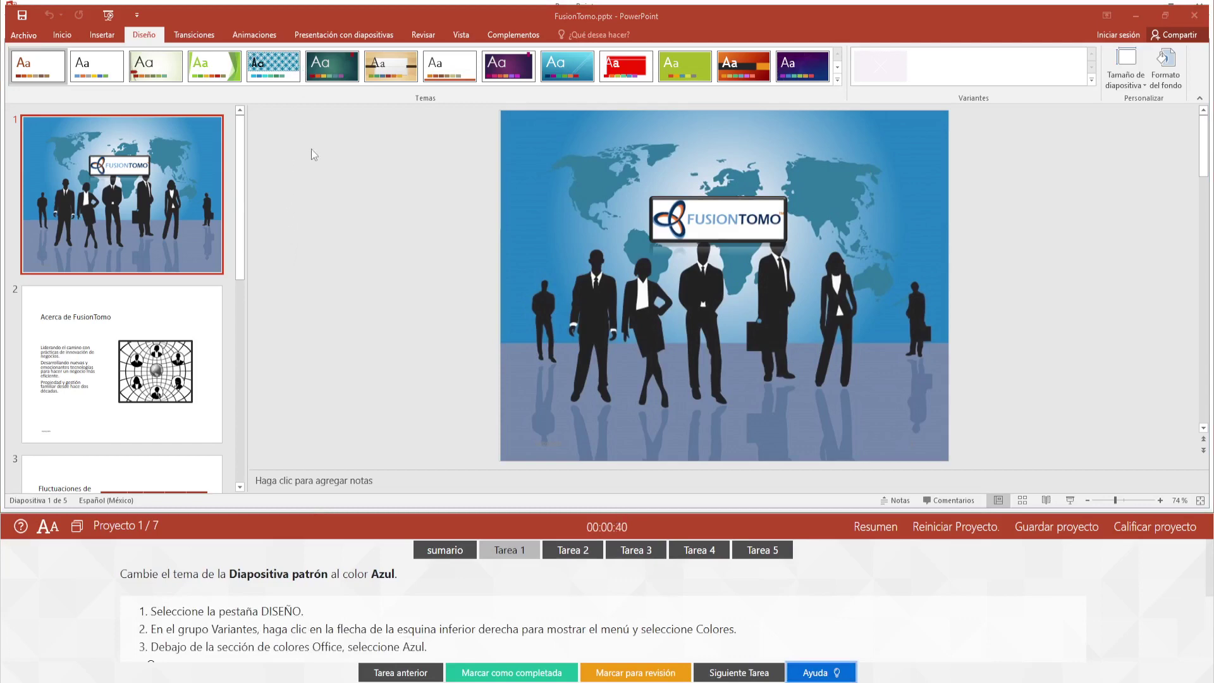
Step: Apply the Azul colour scheme from the Diseño variants colour list
{"action": "left_click", "coordinate": [1093, 78]}
{"action": "left_click", "coordinate": [980, 105]}
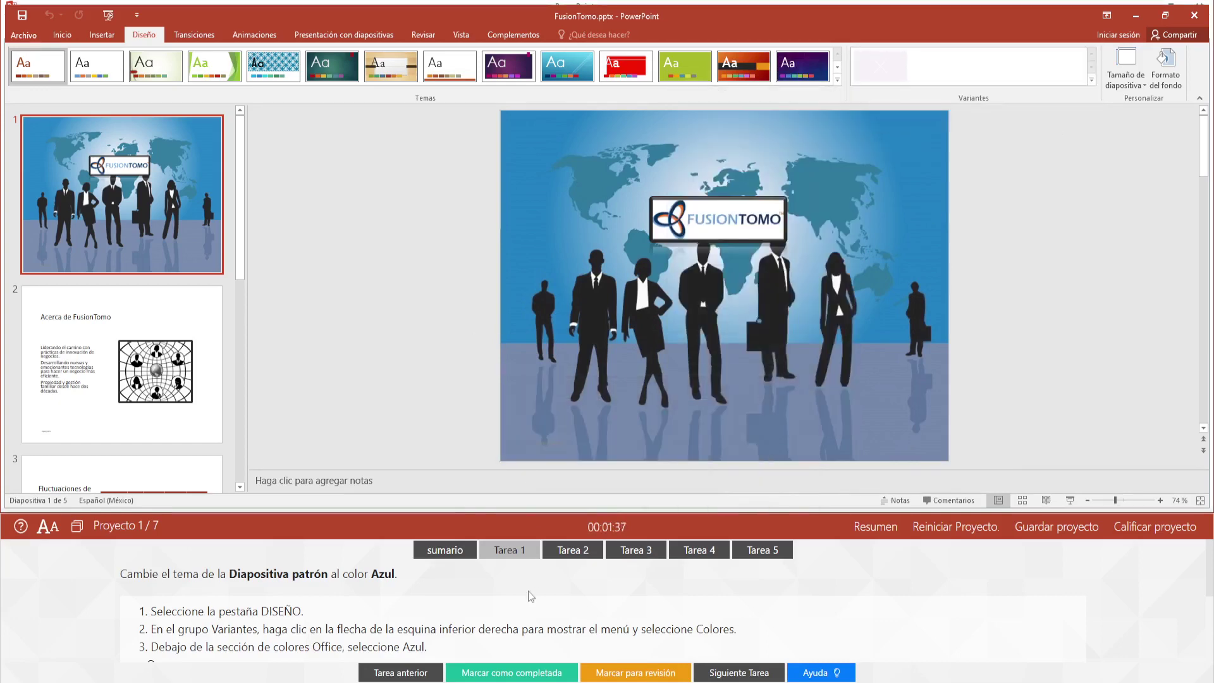
{"action": "scroll", "coordinate": [382, 632], "scroll_direction": "down", "scroll_amount": 3}
{"action": "scroll", "coordinate": [381, 612], "scroll_direction": "down", "scroll_amount": 3}
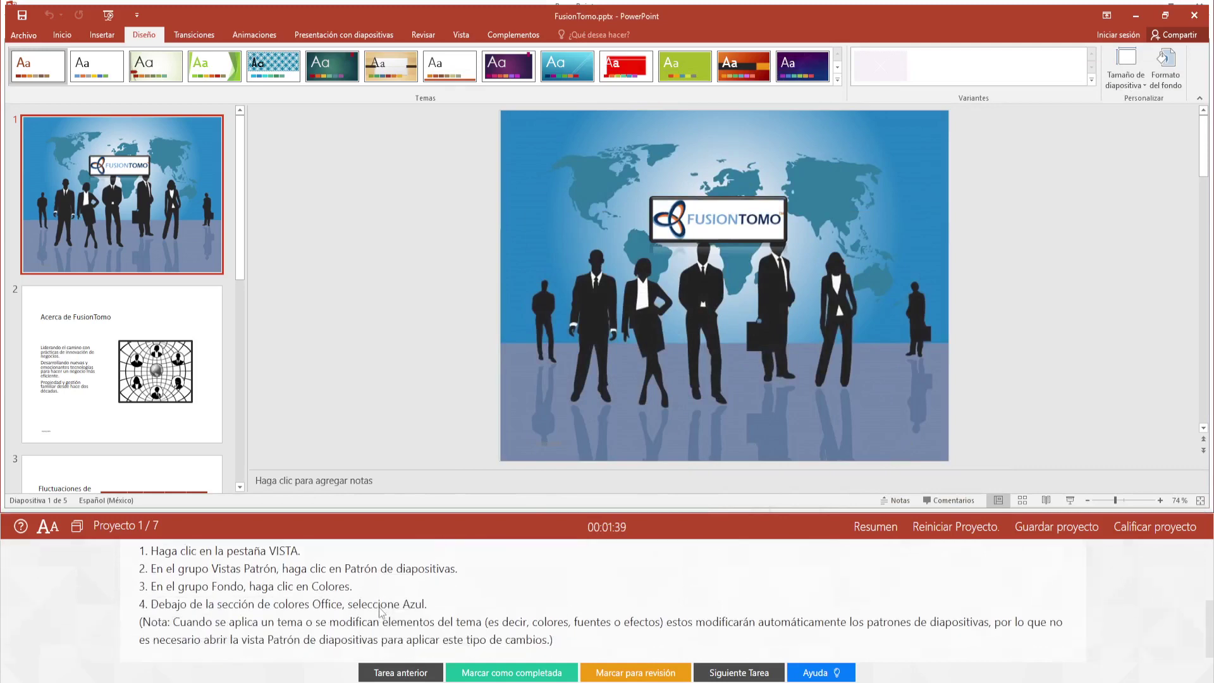
{"action": "scroll", "coordinate": [381, 608], "scroll_direction": "up", "scroll_amount": 3}
{"action": "scroll", "coordinate": [381, 608], "scroll_direction": "up", "scroll_amount": 3}
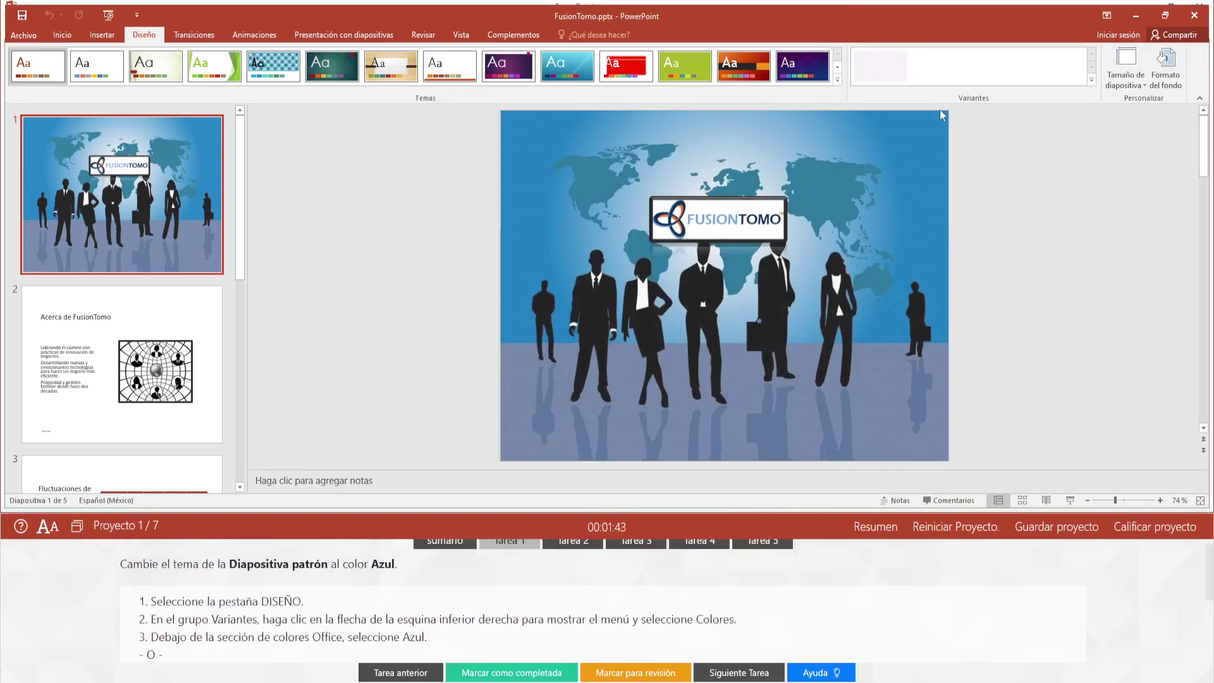
{"action": "scroll", "coordinate": [803, 291], "scroll_direction": "down", "scroll_amount": 1}
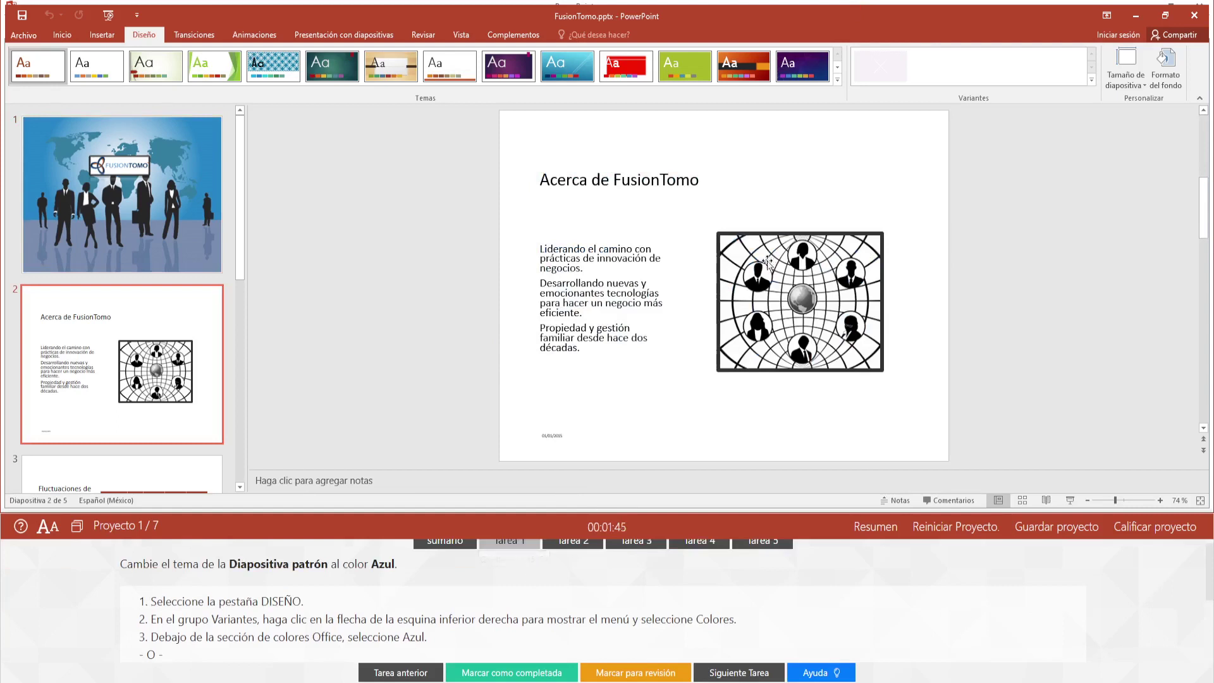
{"action": "left_click", "coordinate": [198, 181]}
{"action": "left_click", "coordinate": [1085, 79]}
{"action": "mouse_move", "coordinate": [968, 93]}
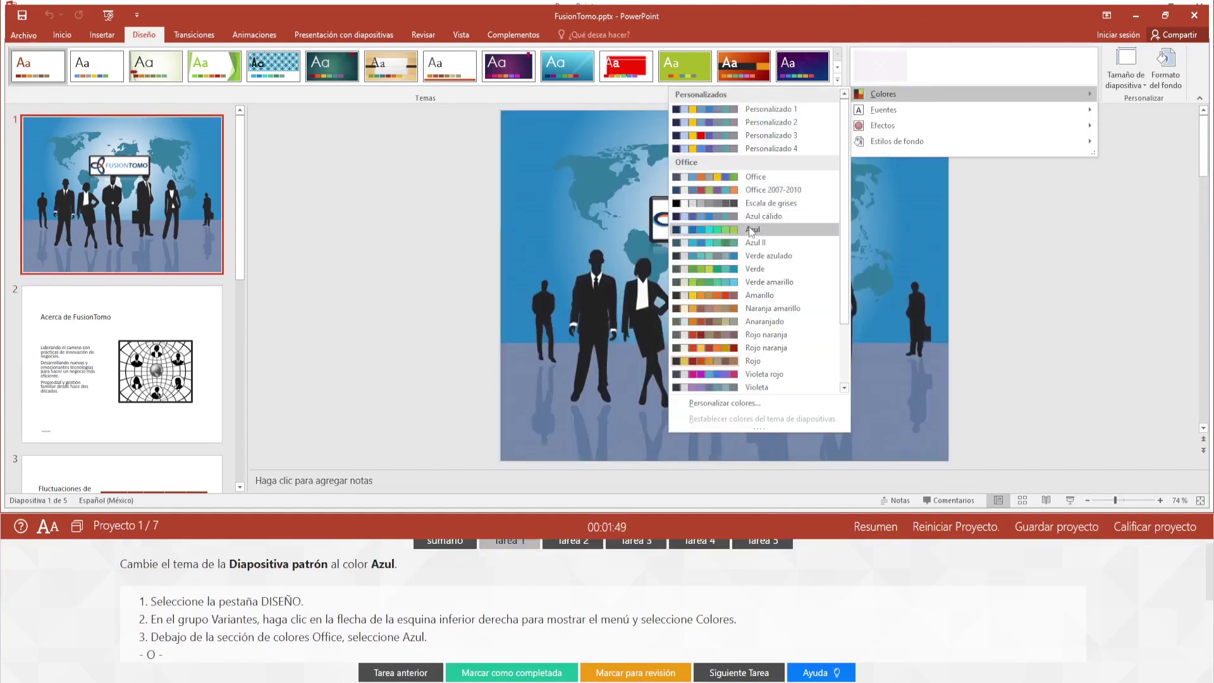
{"action": "left_click", "coordinate": [752, 231]}
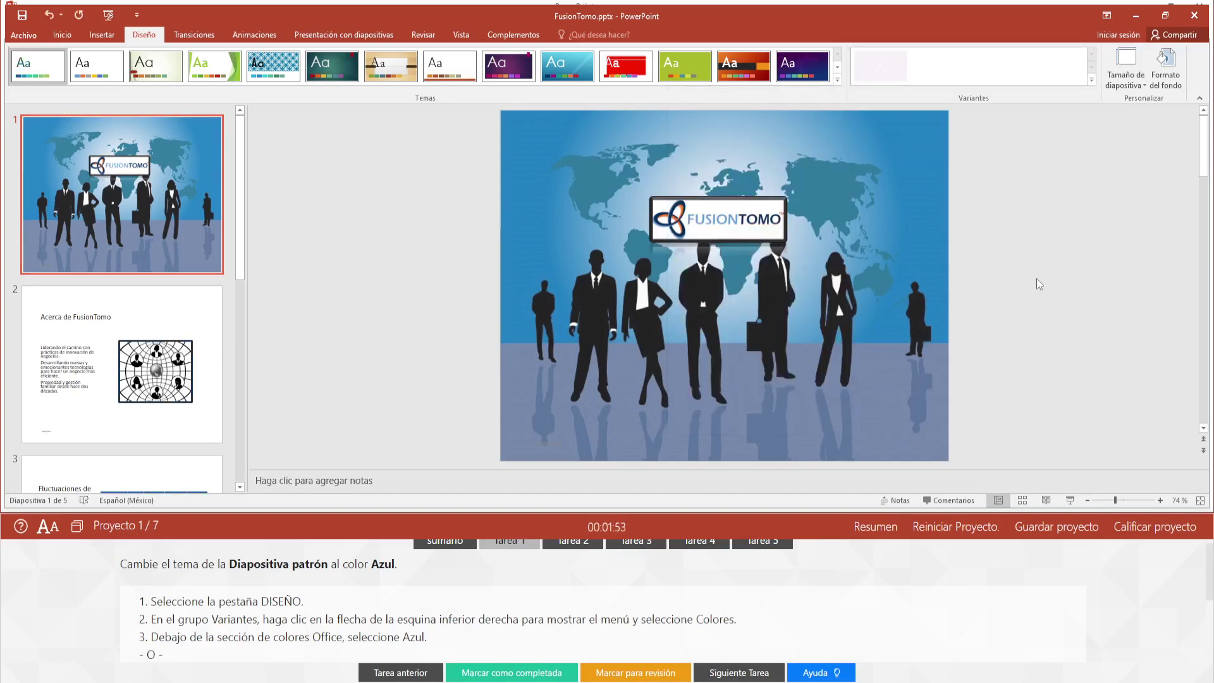
Step: Review the slides and mark Task 1 as completed
{"action": "scroll", "coordinate": [225, 657], "scroll_direction": "down", "scroll_amount": 1}
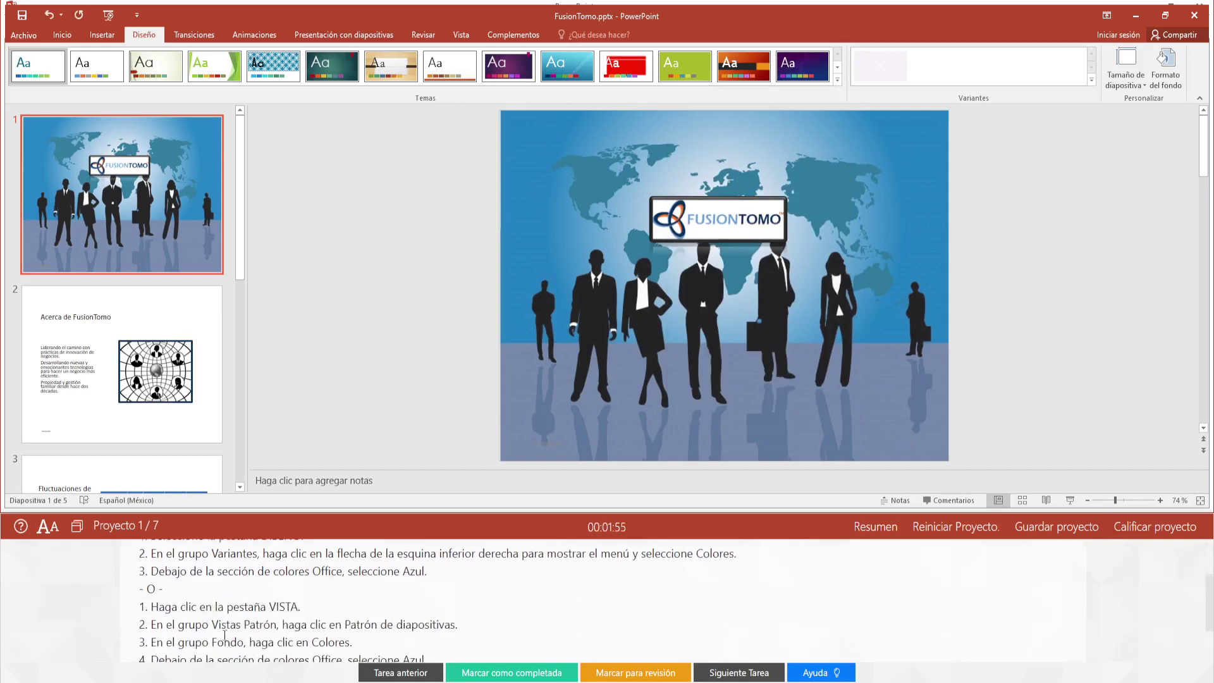
{"action": "scroll", "coordinate": [213, 628], "scroll_direction": "down", "scroll_amount": 1}
{"action": "scroll", "coordinate": [213, 611], "scroll_direction": "up", "scroll_amount": 1}
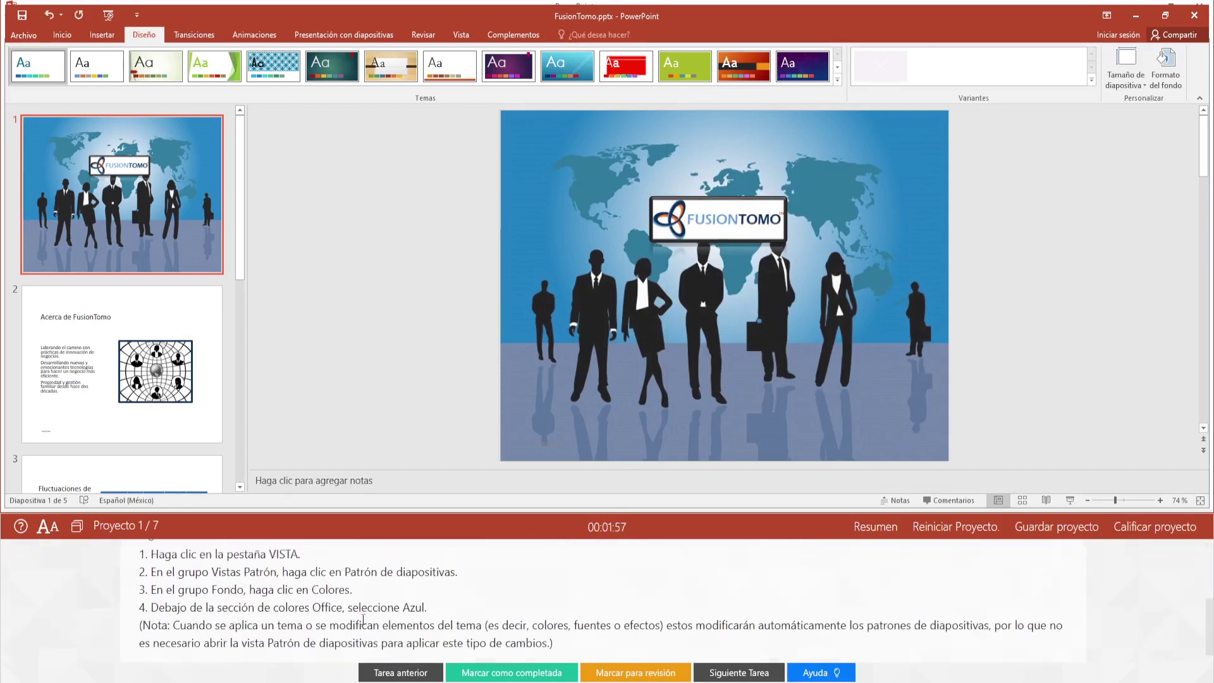
{"action": "scroll", "coordinate": [213, 611], "scroll_direction": "up", "scroll_amount": 2}
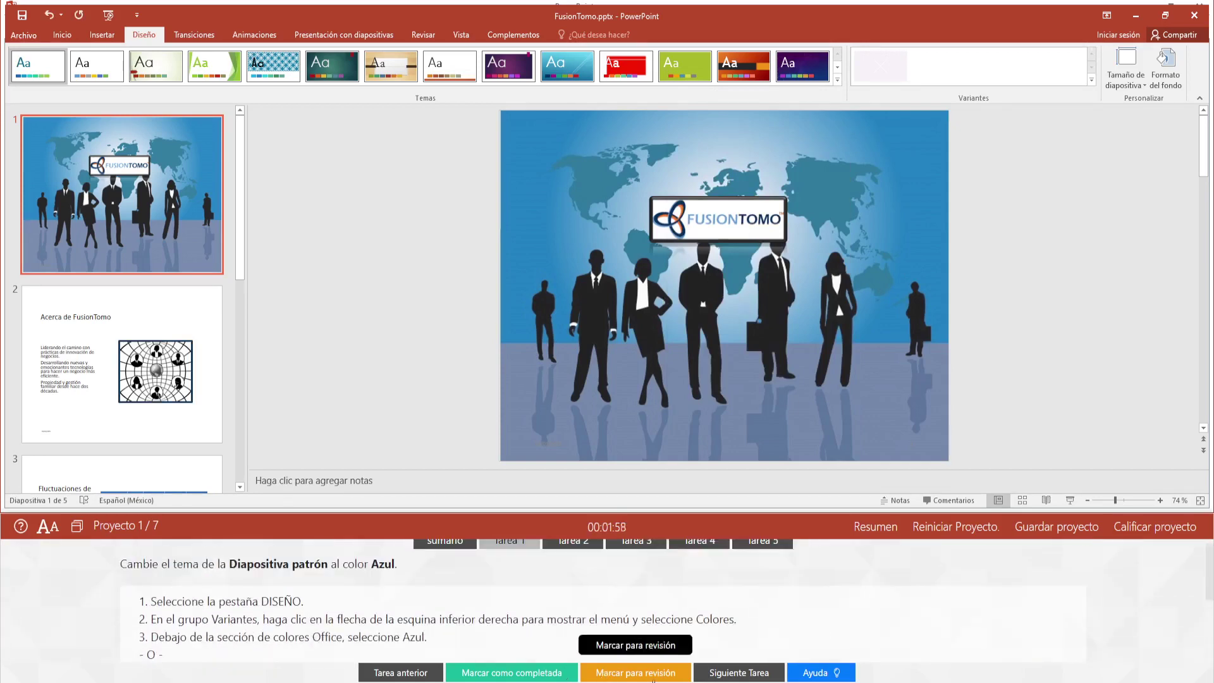
{"action": "left_click", "coordinate": [512, 672]}
Step: Move to Task 2 and apply dot bullets to the three paragraphs on slide 2
{"action": "left_click", "coordinate": [783, 673]}
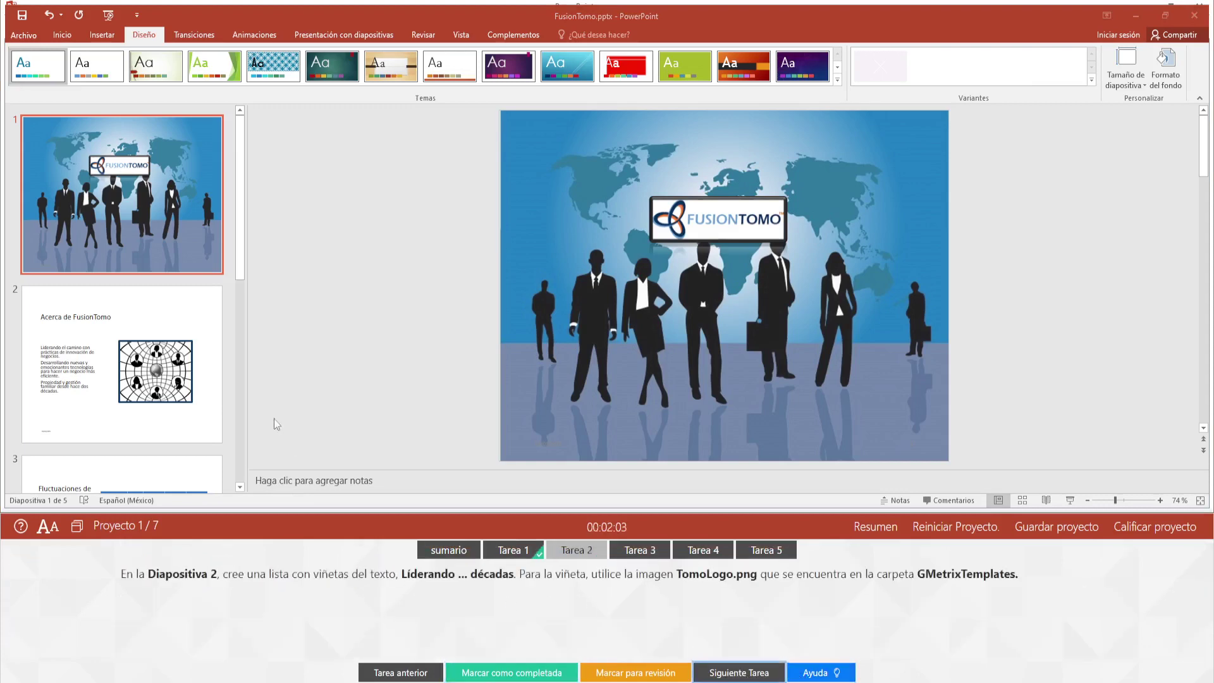
{"action": "left_click", "coordinate": [122, 364]}
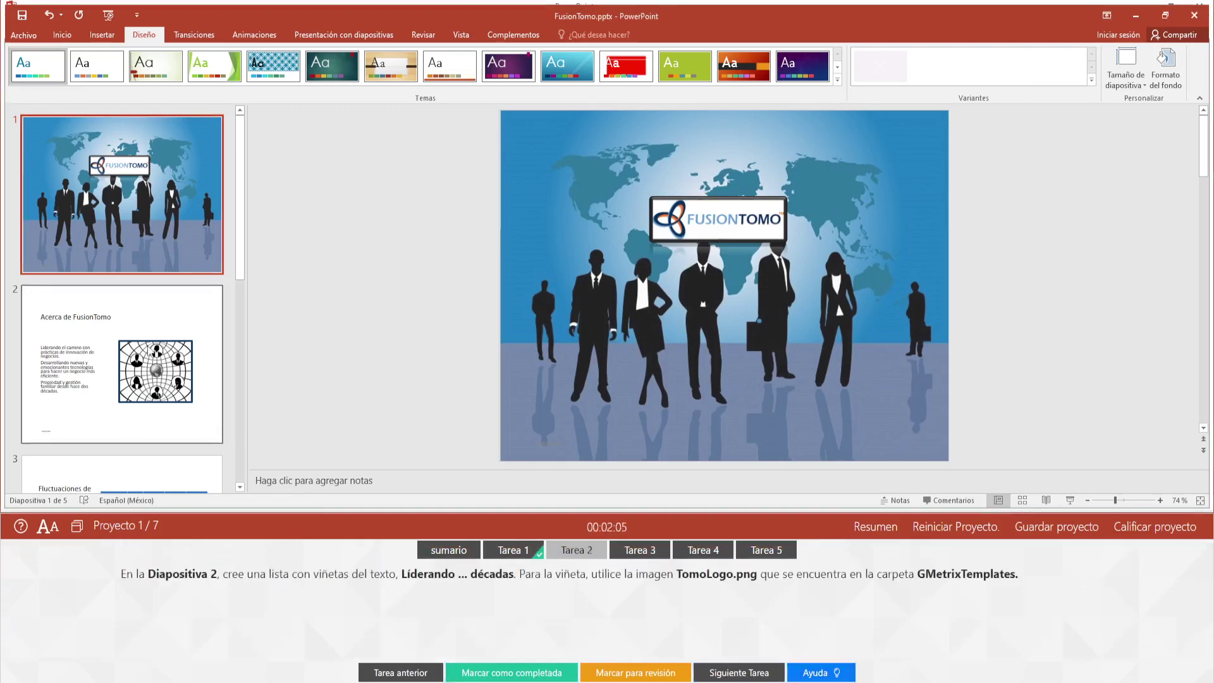
{"action": "left_click", "coordinate": [93, 298]}
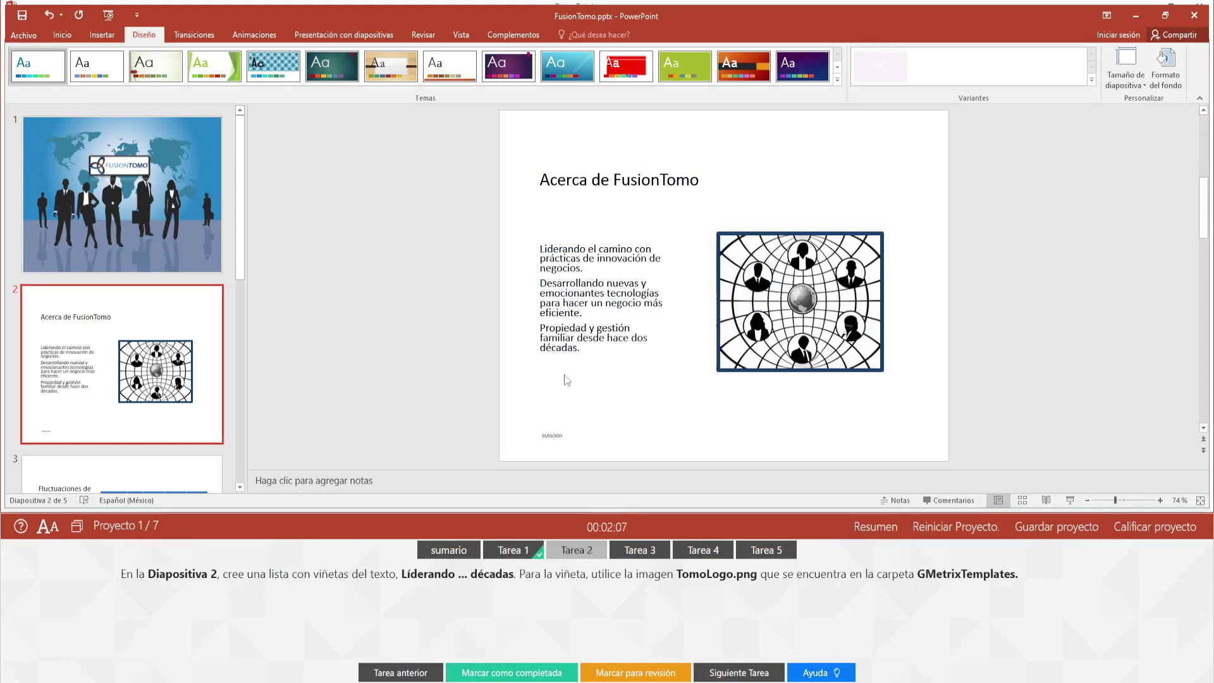
{"action": "left_click", "coordinate": [542, 250]}
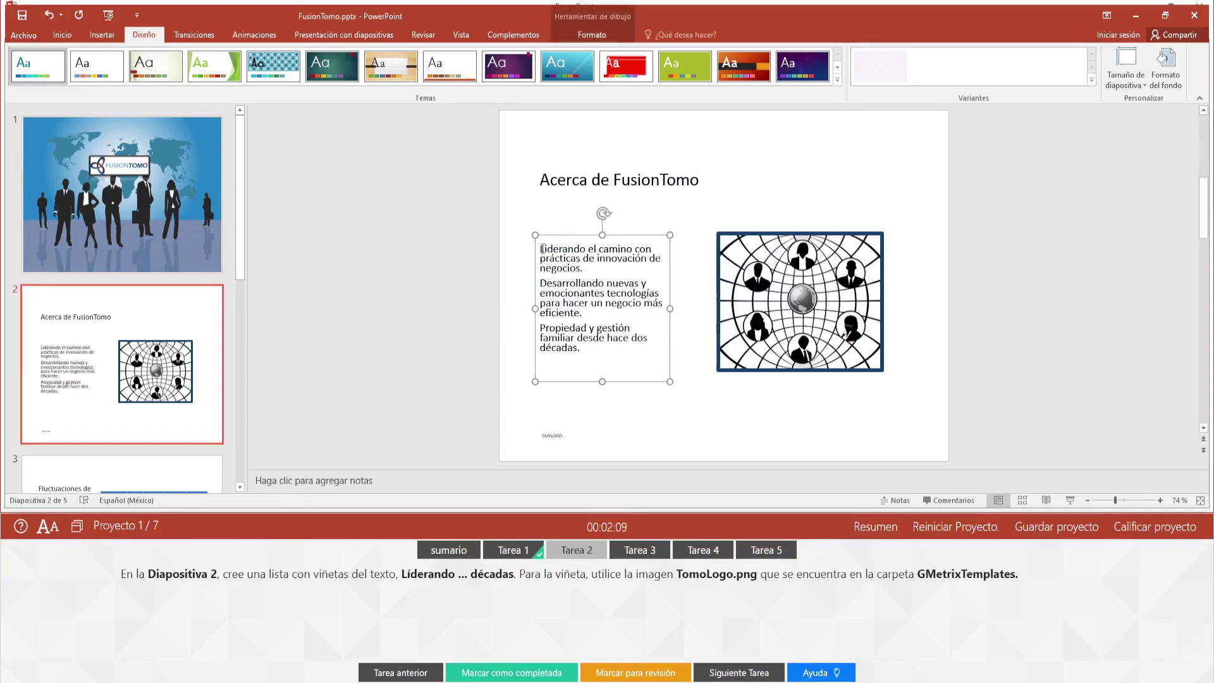
{"action": "left_click_drag", "start_coordinate": [542, 249], "coordinate": [585, 348]}
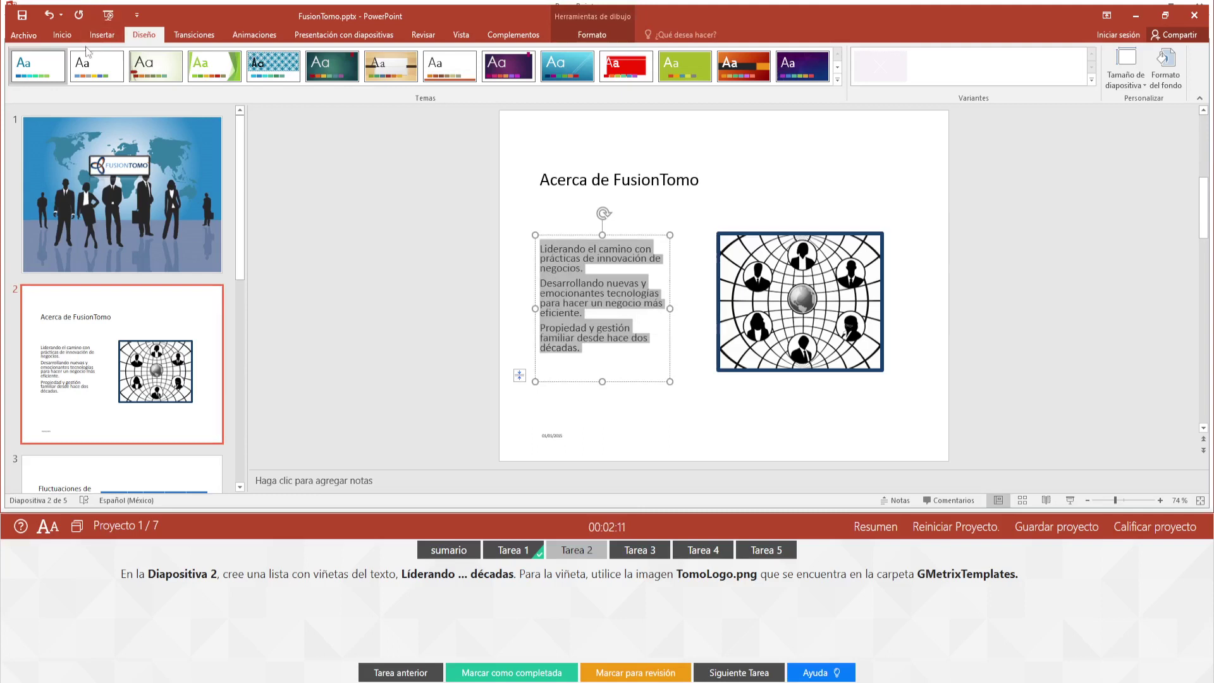
{"action": "left_click", "coordinate": [62, 35]}
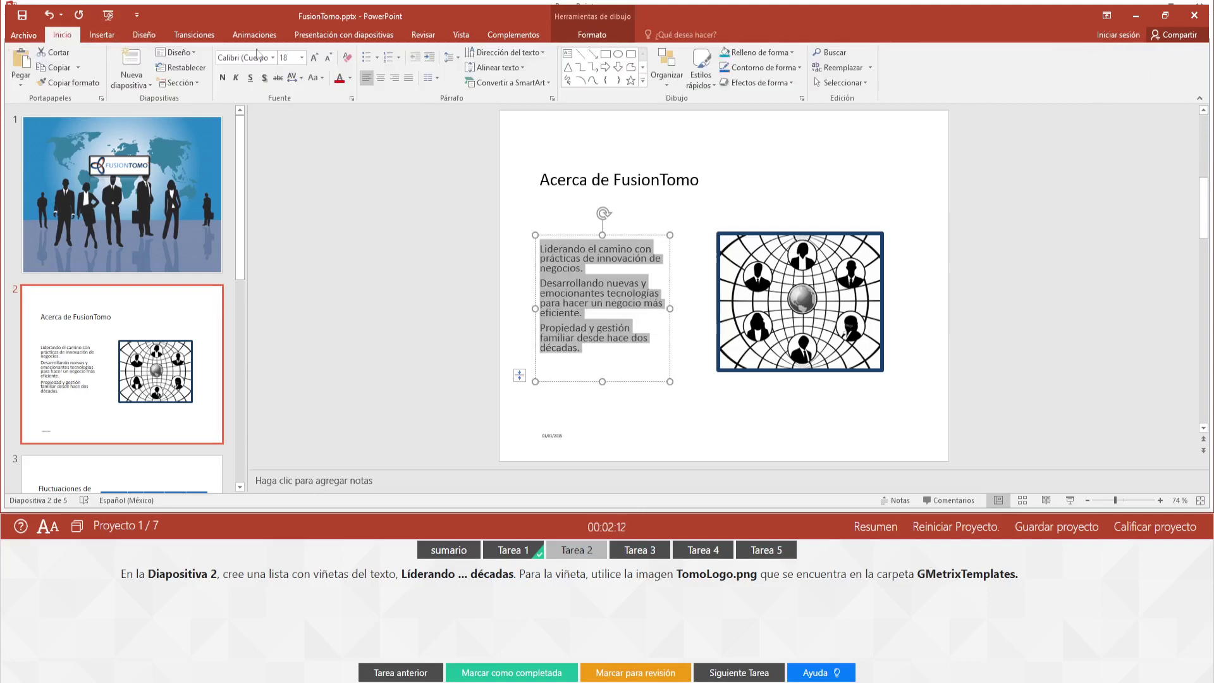
{"action": "left_click", "coordinate": [376, 58]}
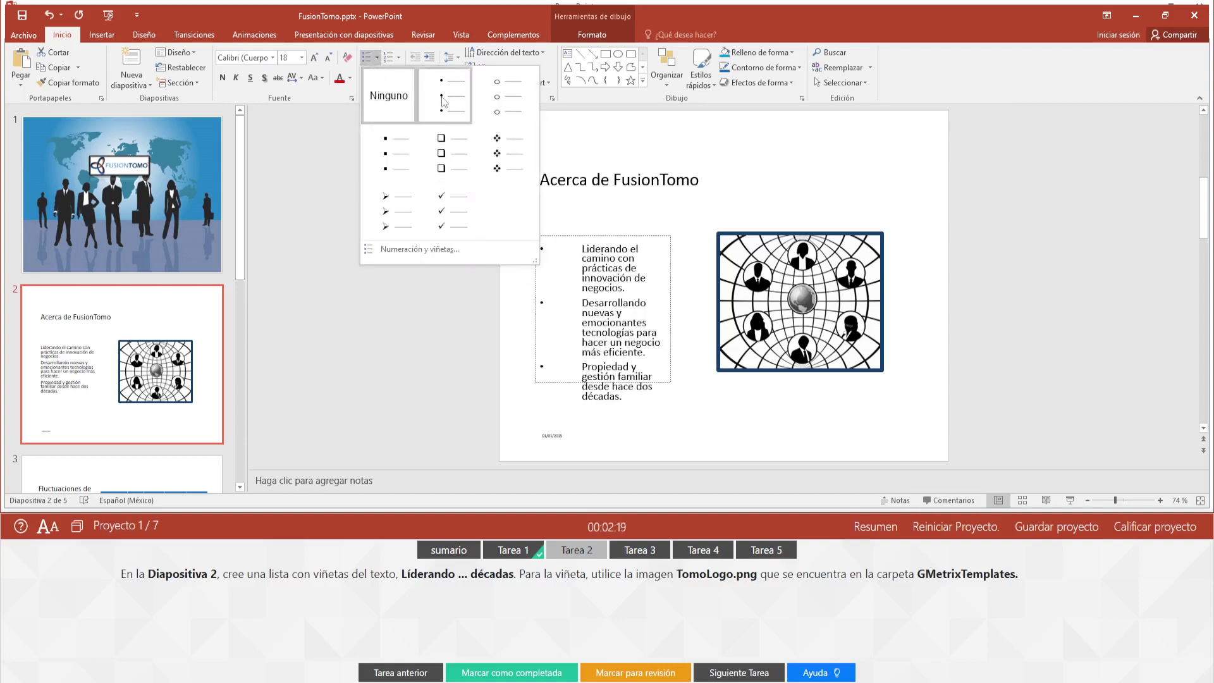
{"action": "left_click", "coordinate": [445, 98]}
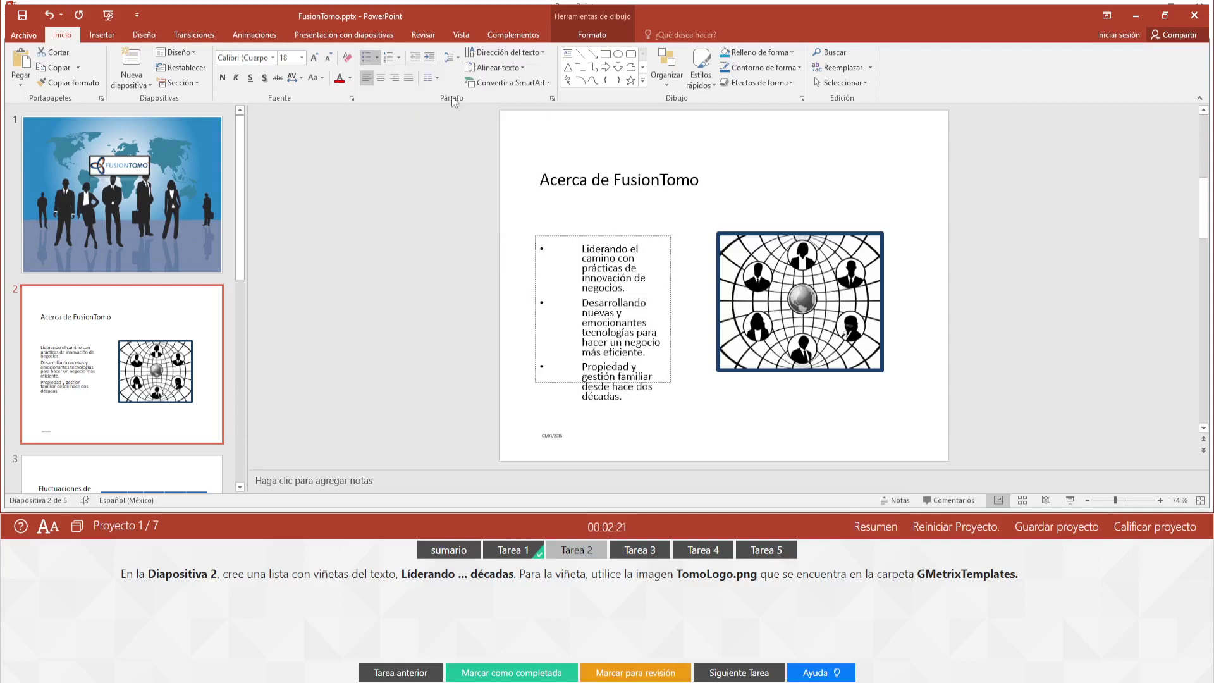
Step: Switch the bullets to the Documents\GMetrixTemplates\TomoLogo.png picture and mark Task 2 complete
{"action": "left_click", "coordinate": [377, 57]}
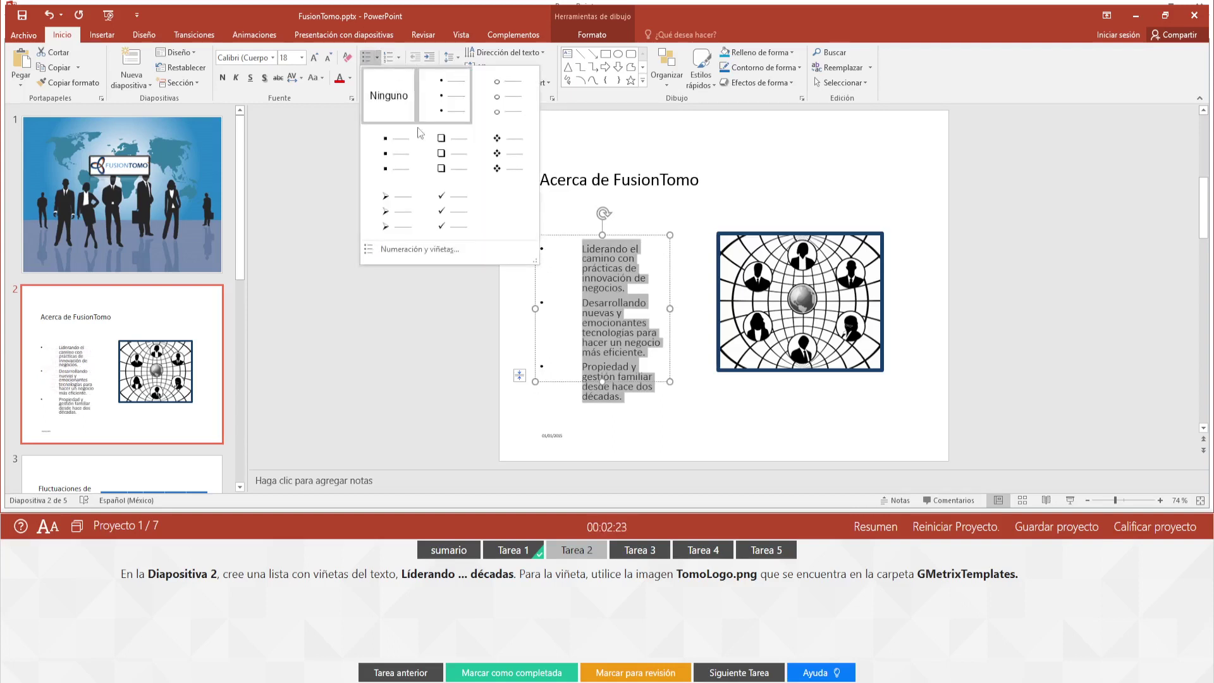
{"action": "left_click", "coordinate": [446, 249]}
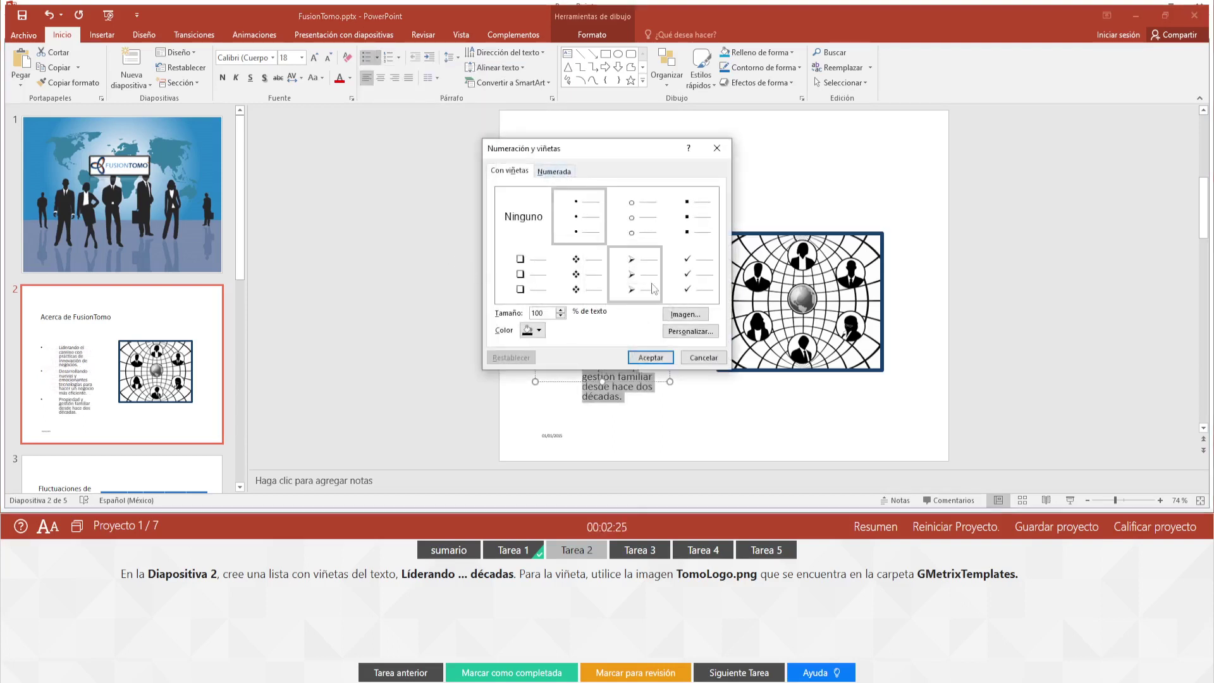
{"action": "left_click", "coordinate": [685, 315]}
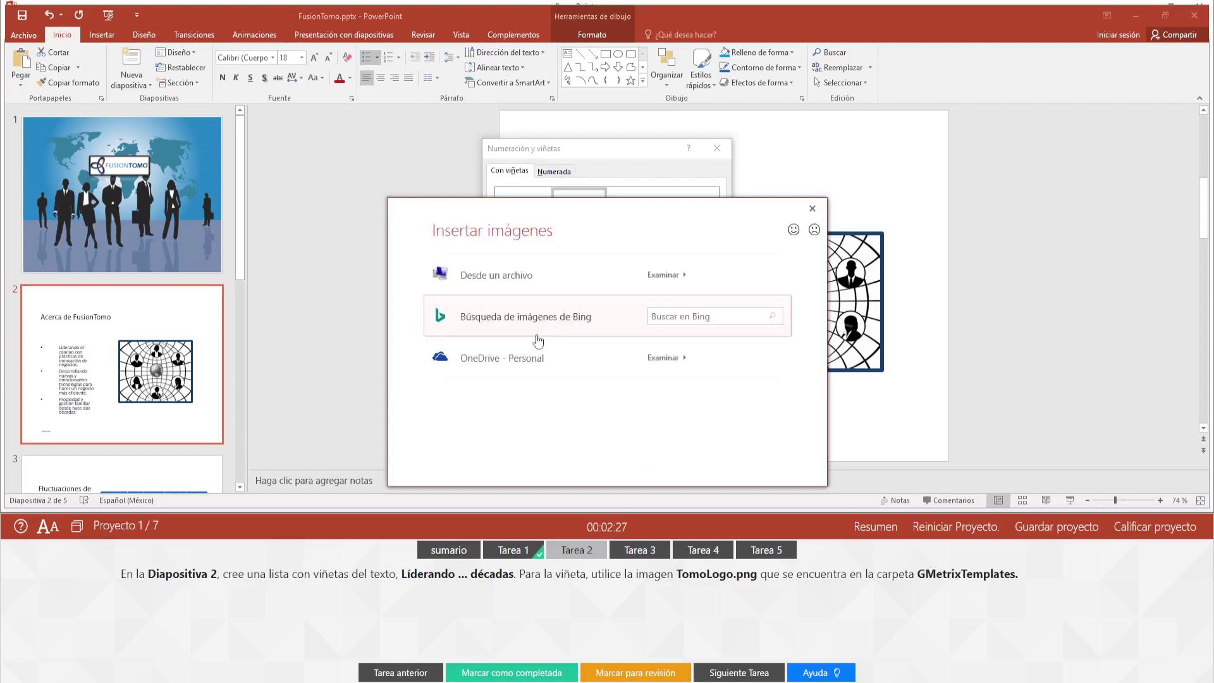
{"action": "left_click", "coordinate": [531, 283]}
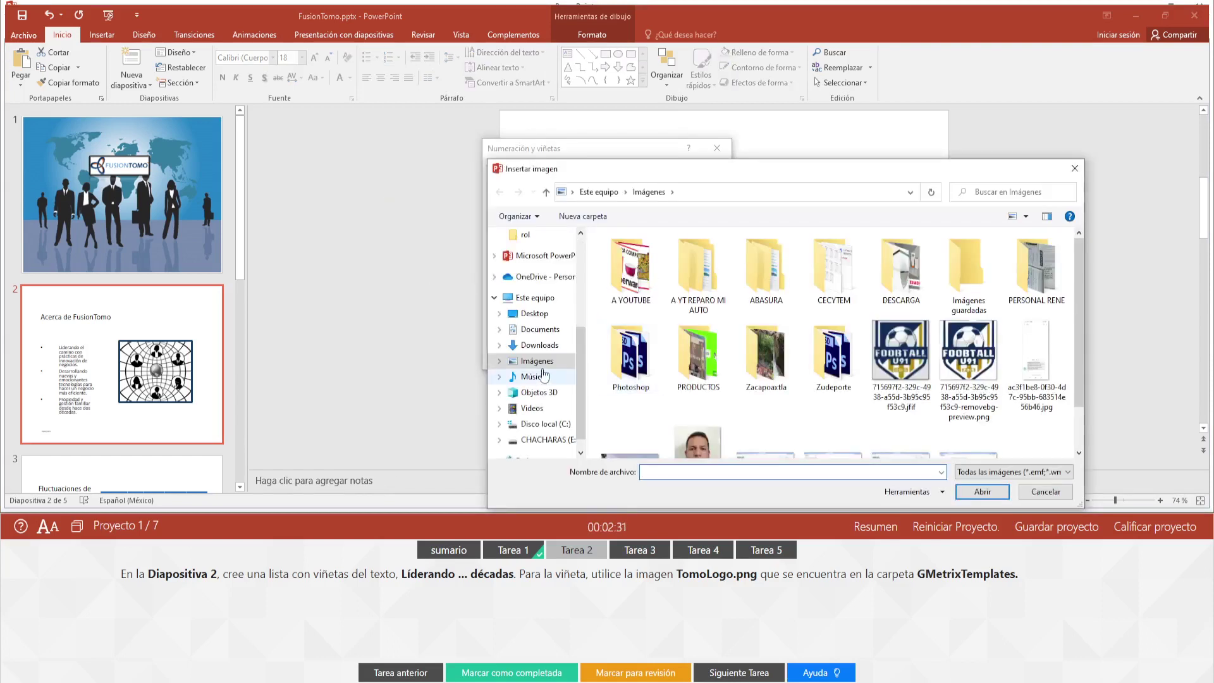
{"action": "left_click", "coordinate": [540, 329]}
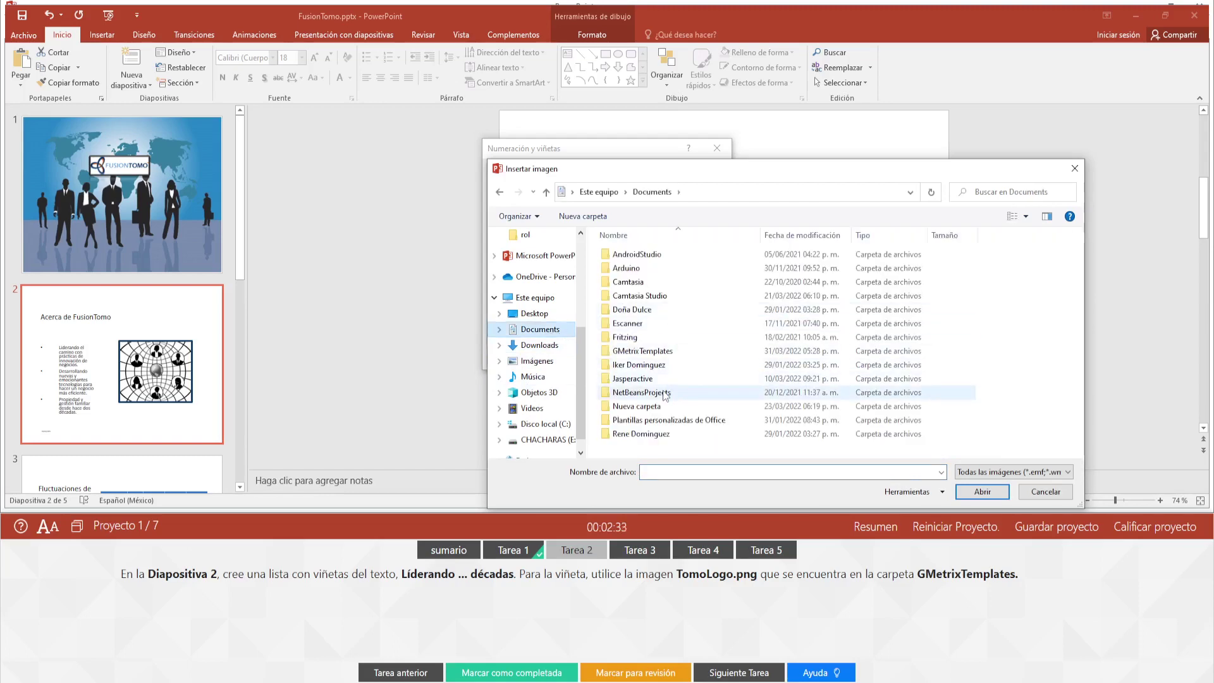
{"action": "double_click", "coordinate": [642, 351]}
{"action": "left_click", "coordinate": [632, 265]}
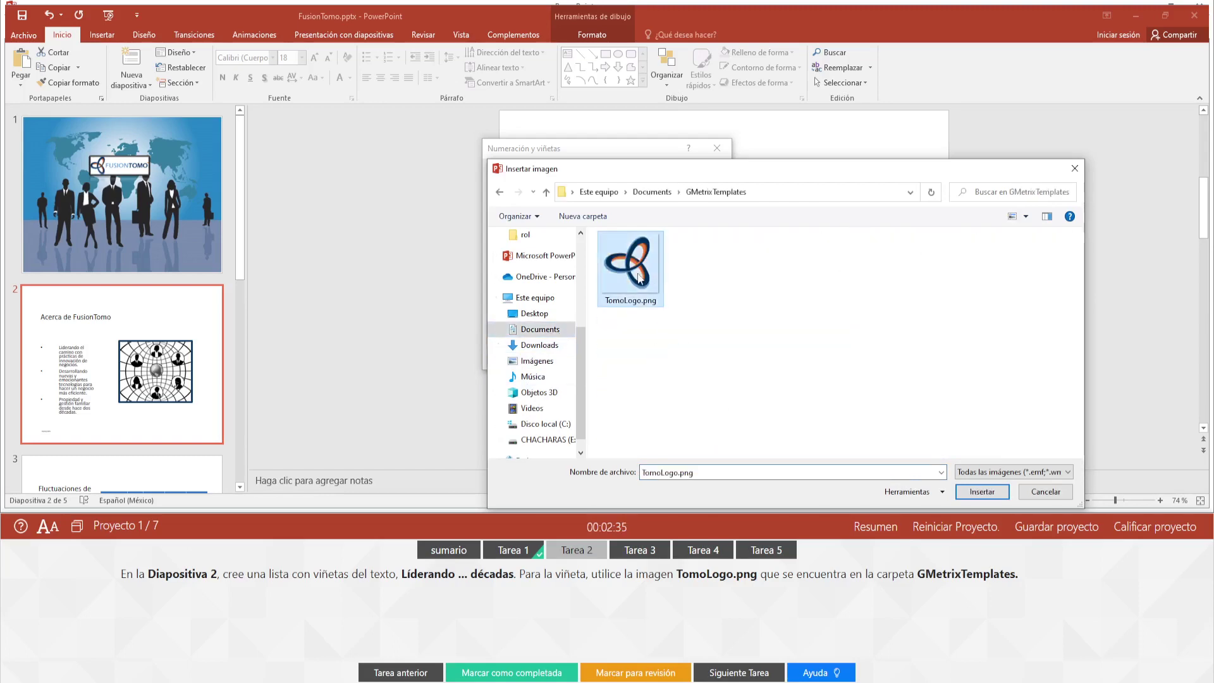
{"action": "left_click", "coordinate": [982, 491]}
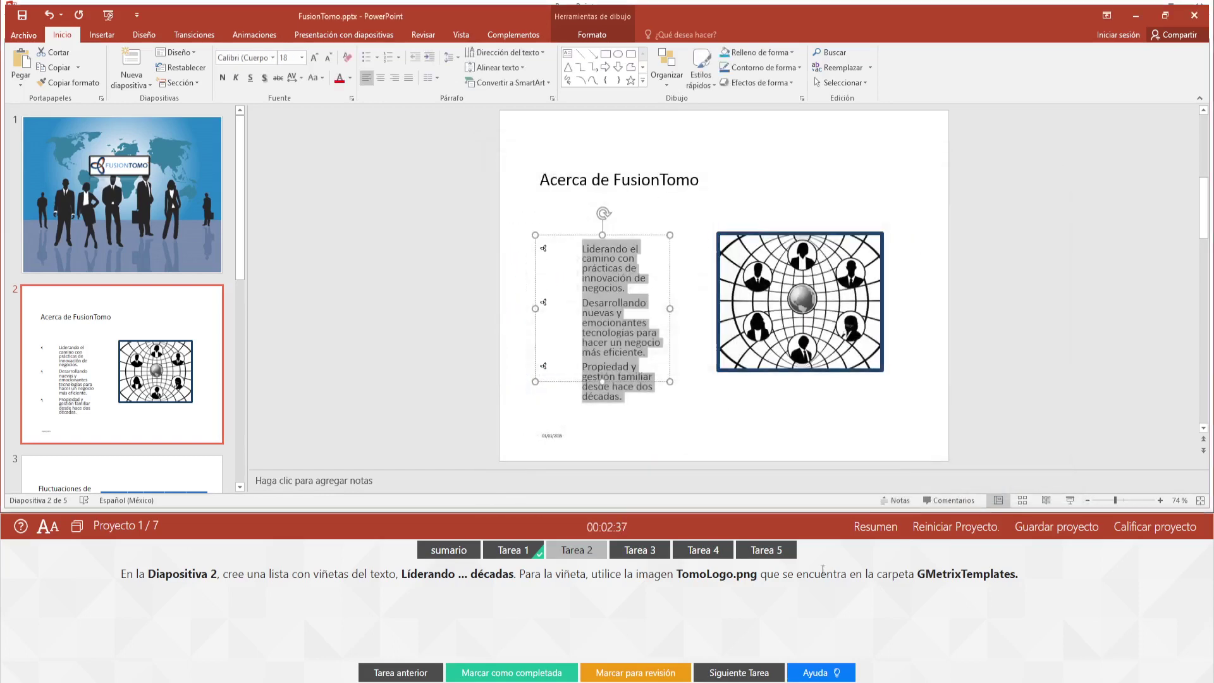
{"action": "left_click", "coordinate": [699, 406]}
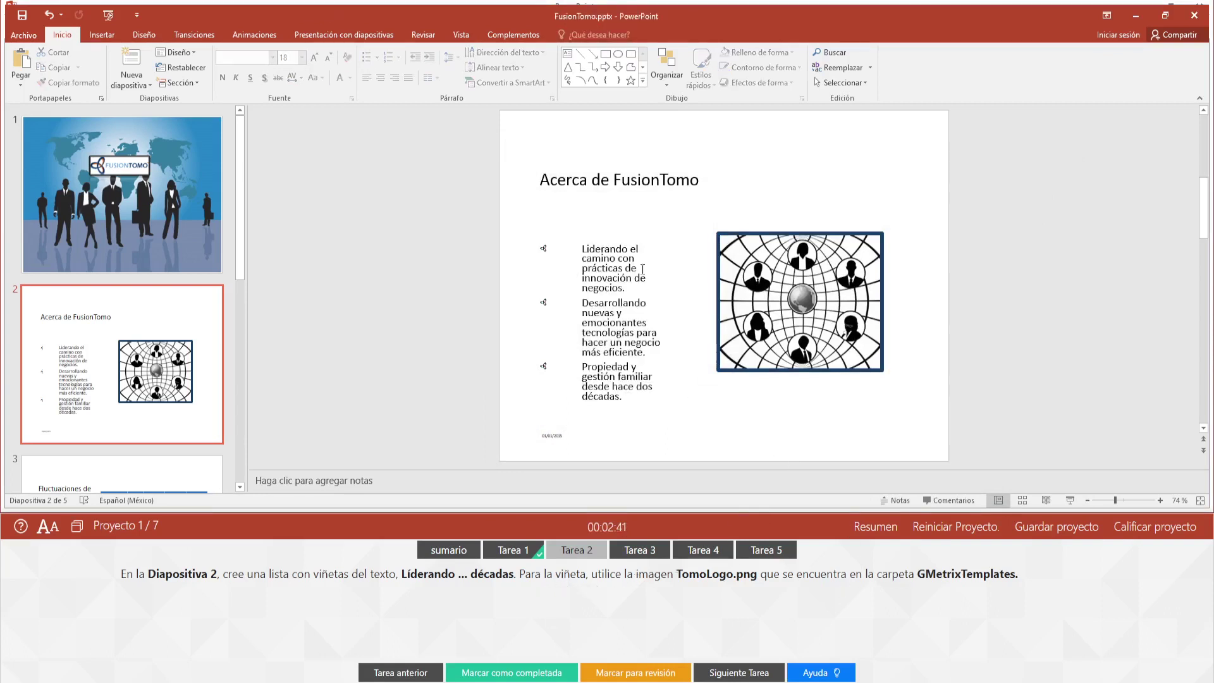
{"action": "left_click", "coordinate": [539, 672]}
Step: Advance to Task 3 and look through the slides as far as slide 3
{"action": "left_click", "coordinate": [753, 672]}
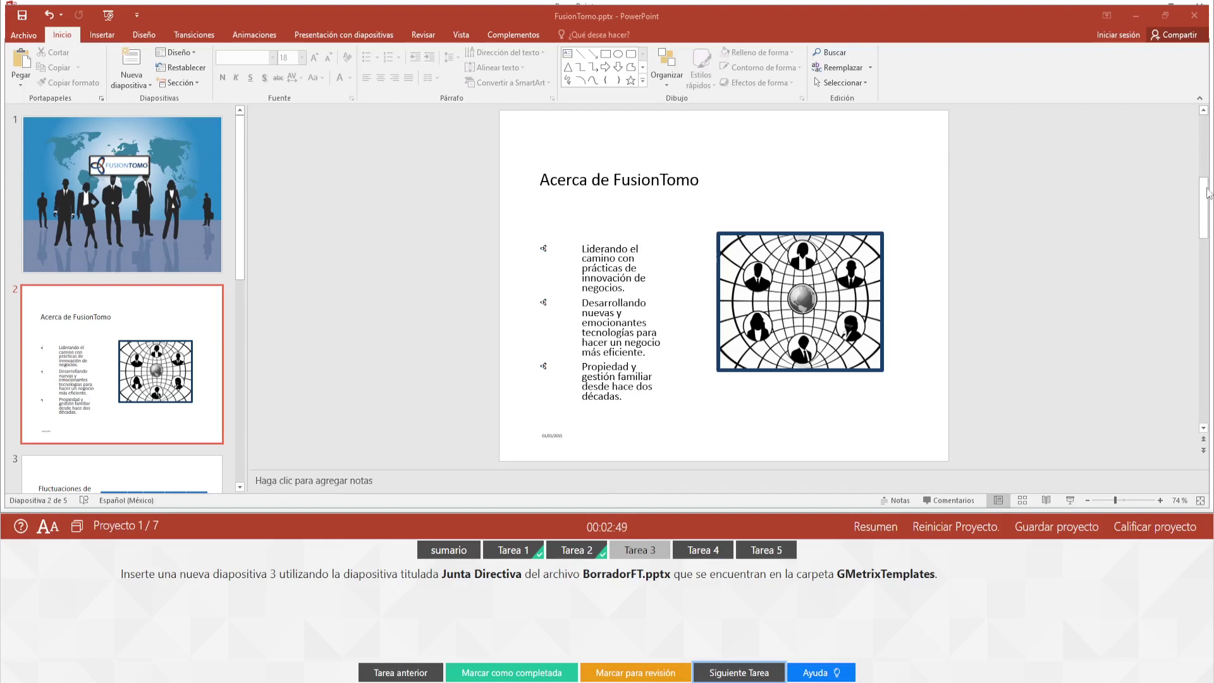
{"action": "left_click", "coordinate": [1203, 223]}
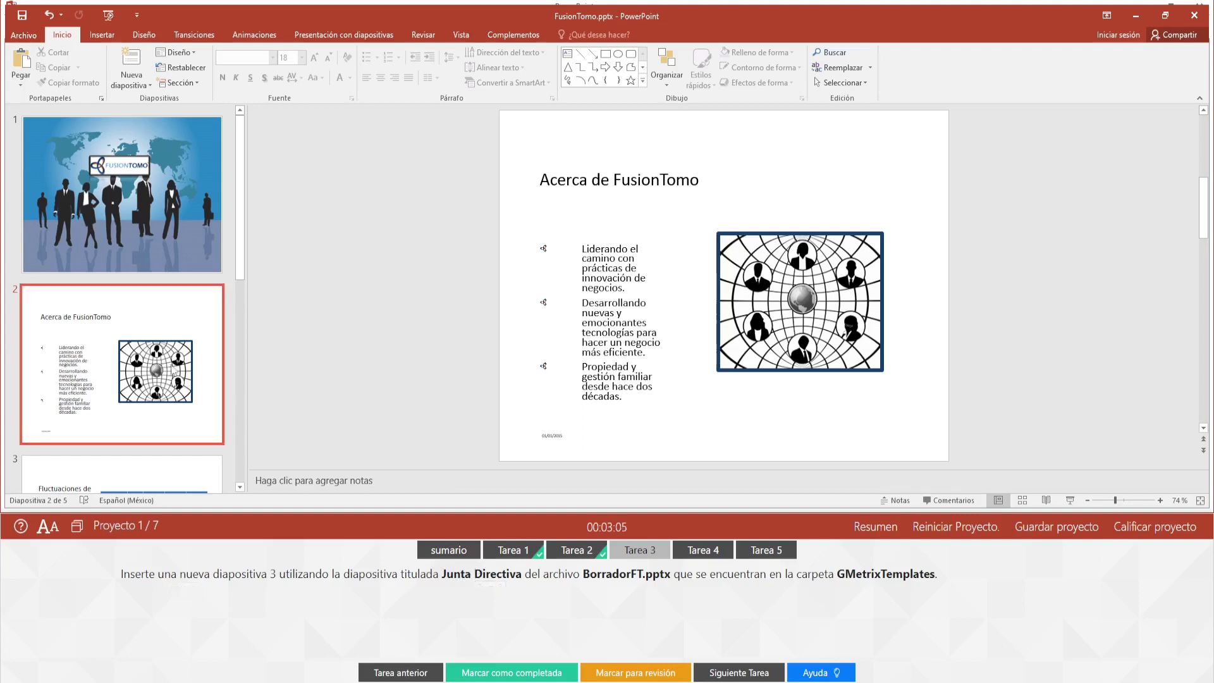
{"action": "left_click_drag", "start_coordinate": [237, 256], "coordinate": [237, 393]}
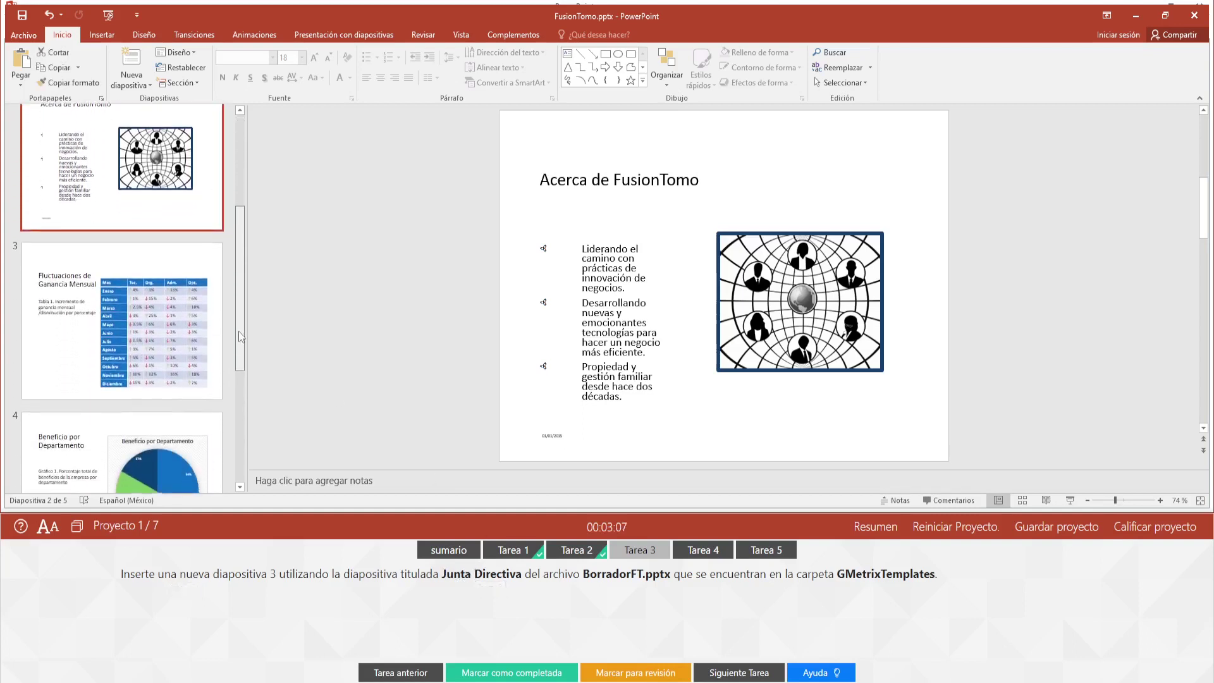
{"action": "scroll", "coordinate": [238, 392], "scroll_direction": "down", "scroll_amount": 2}
{"action": "scroll", "coordinate": [120, 239], "scroll_direction": "up", "scroll_amount": 5}
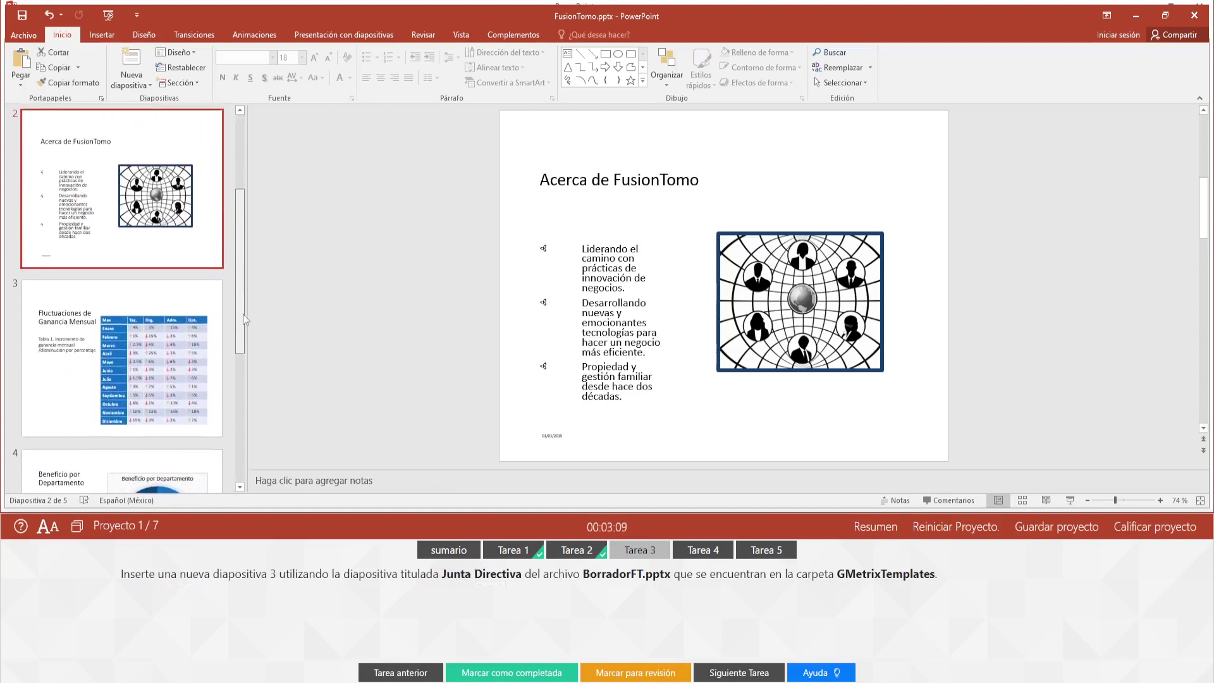
{"action": "left_click", "coordinate": [111, 286]}
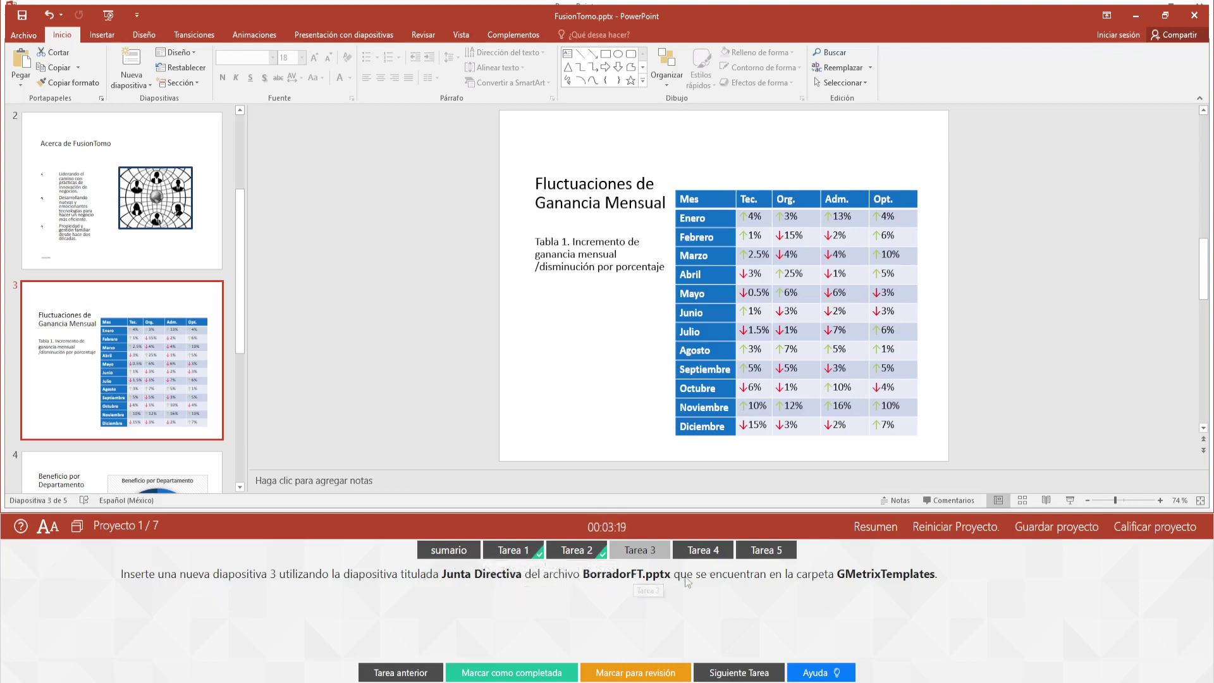
Step: Show the step-by-step help for Task 3 and return to slide 2
{"action": "left_click", "coordinate": [815, 672]}
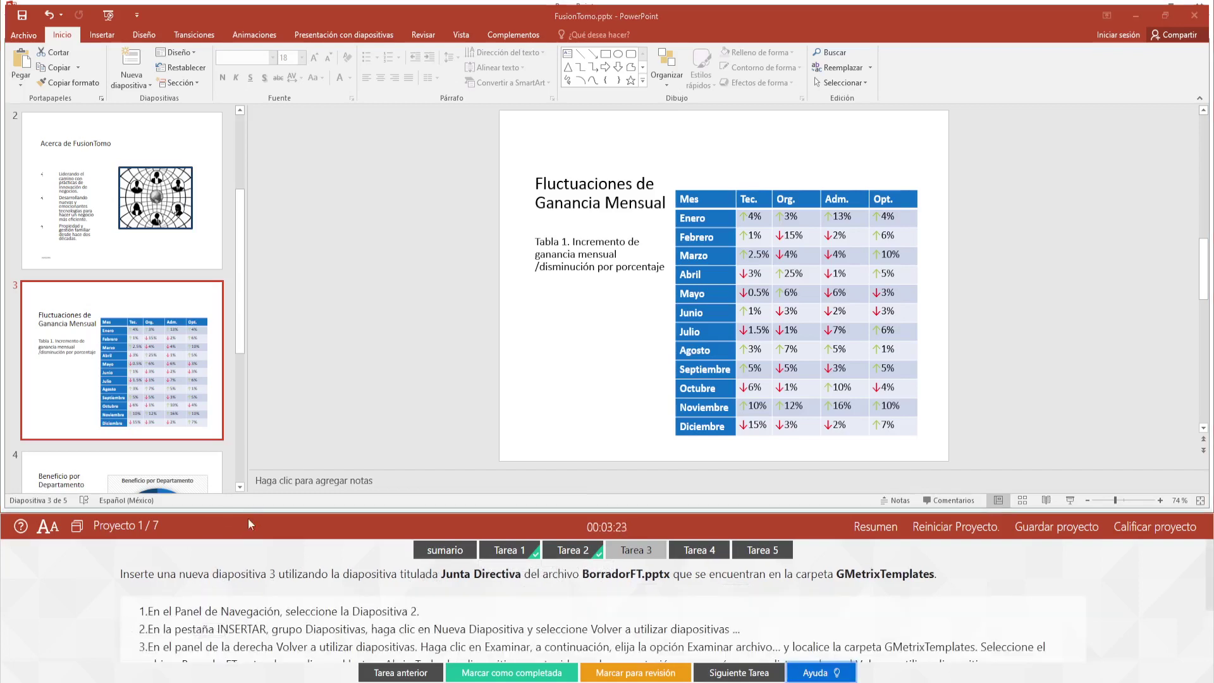
{"action": "left_click", "coordinate": [111, 225]}
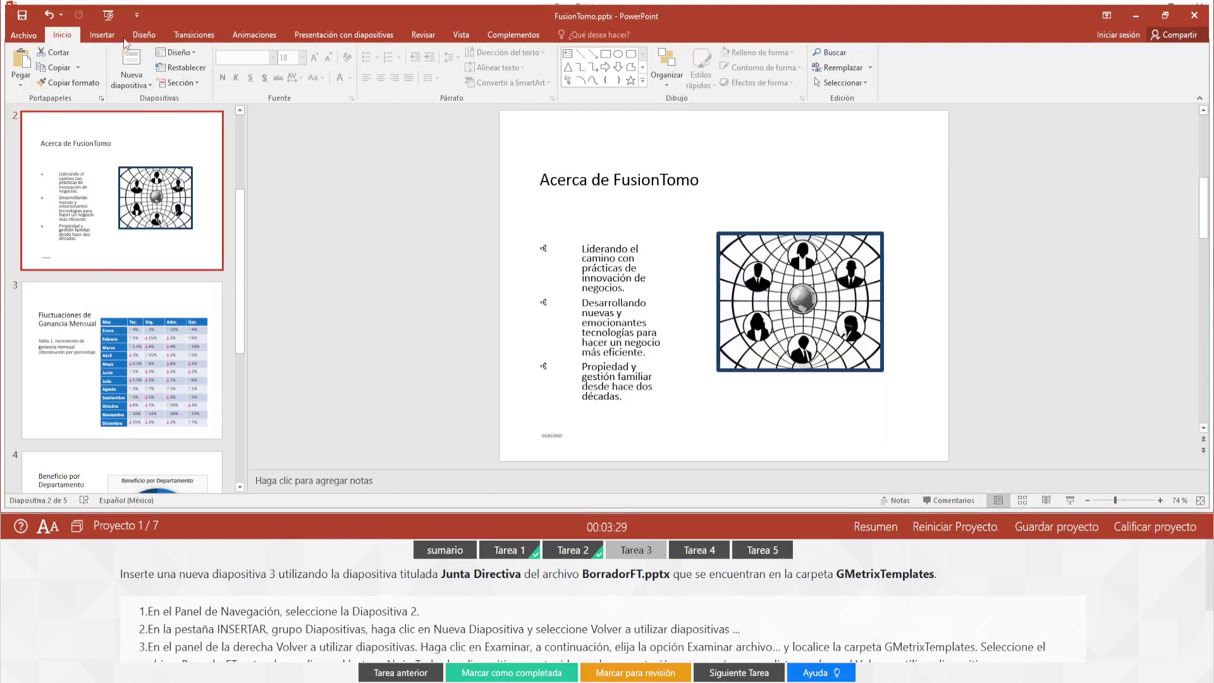
{"action": "left_click", "coordinate": [102, 35]}
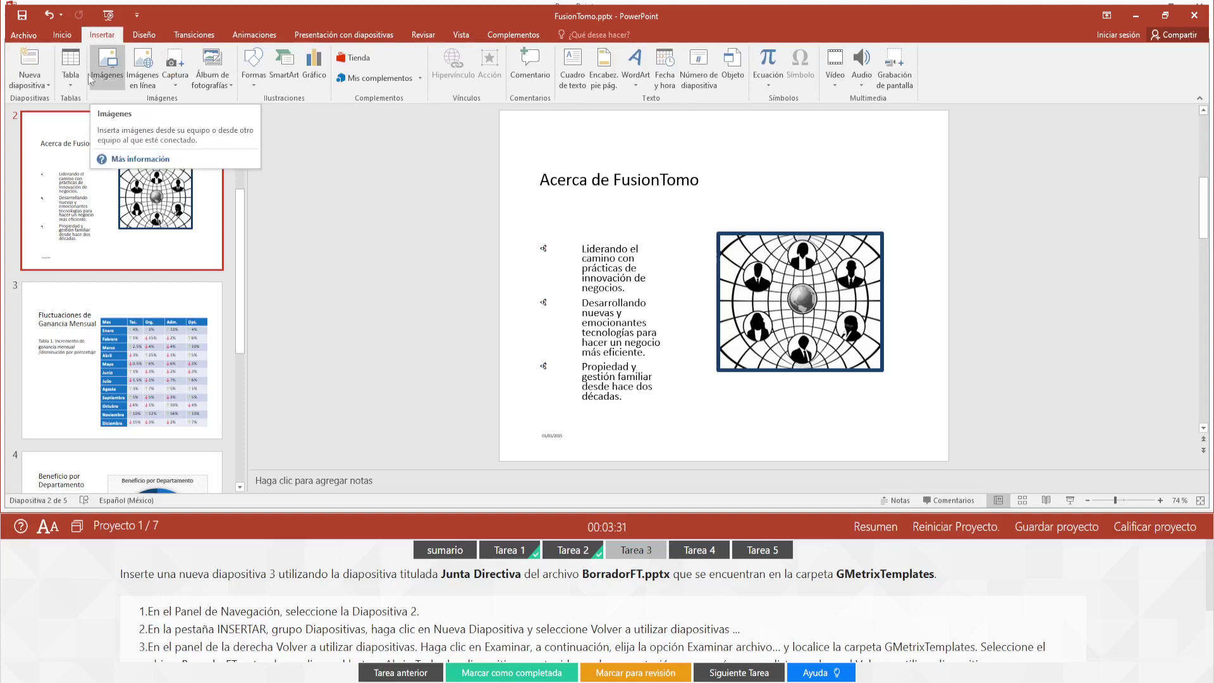
Step: Open the Volver a utilizar diapositivas pane from Nueva diapositiva and expand its Examinar options
{"action": "left_click", "coordinate": [48, 86]}
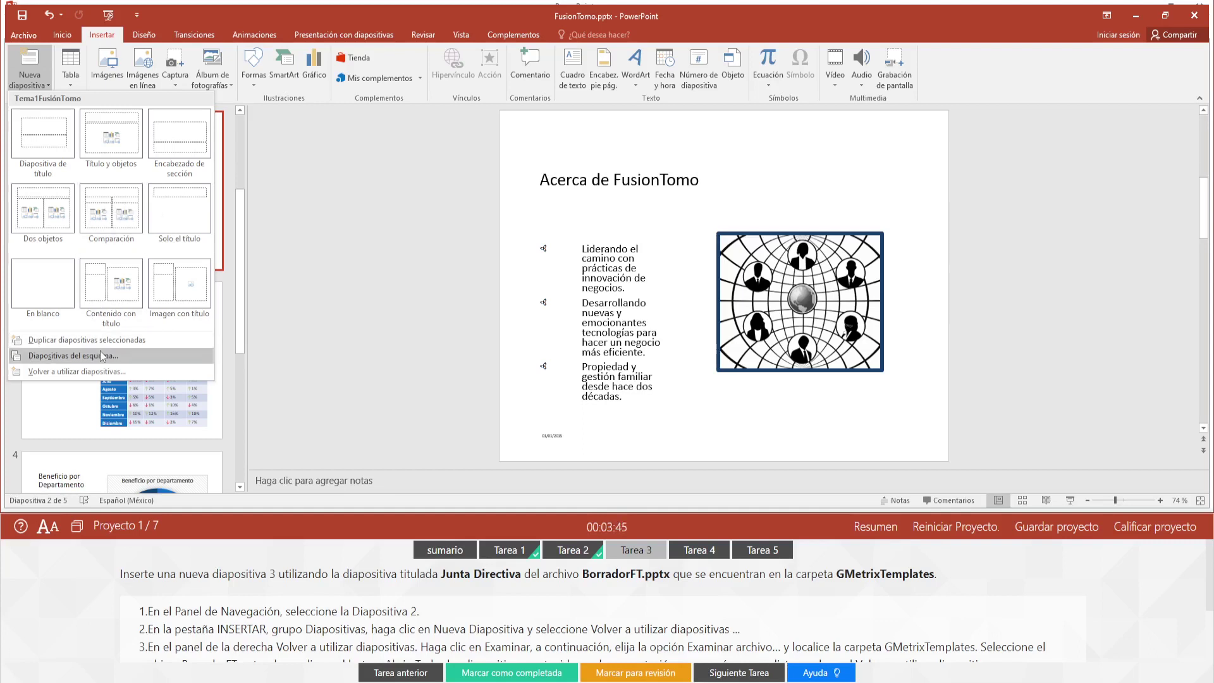
{"action": "left_click", "coordinate": [100, 372]}
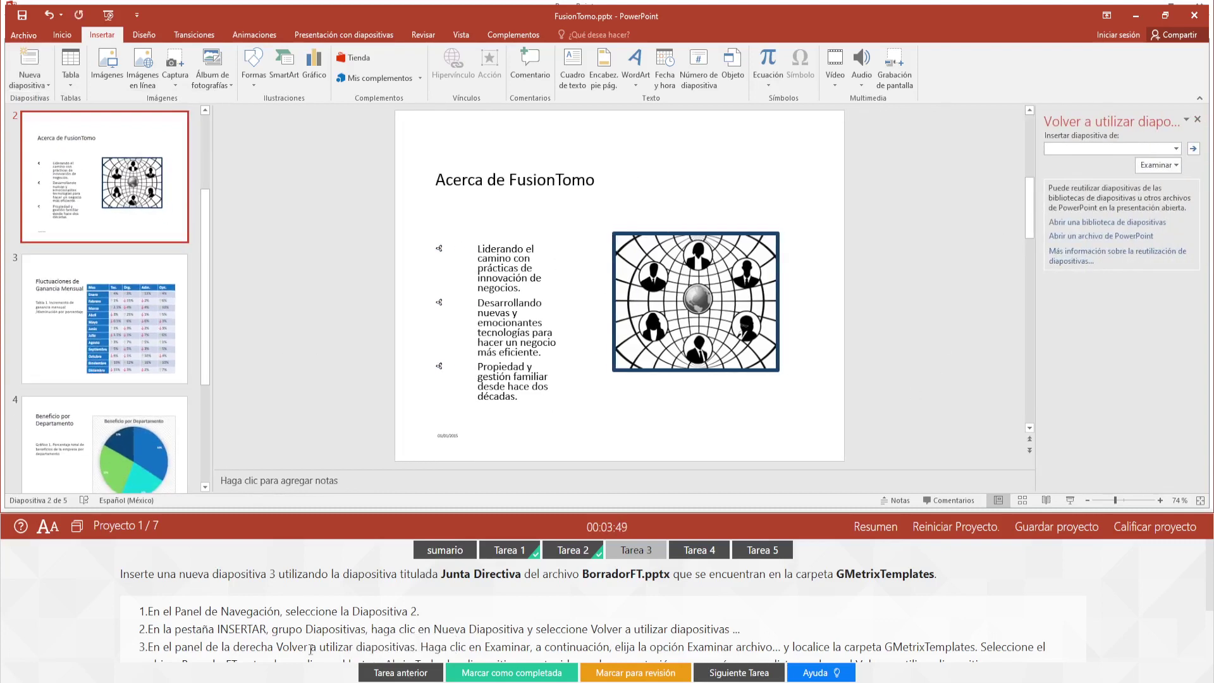
{"action": "scroll", "coordinate": [311, 648], "scroll_direction": "down", "scroll_amount": 1}
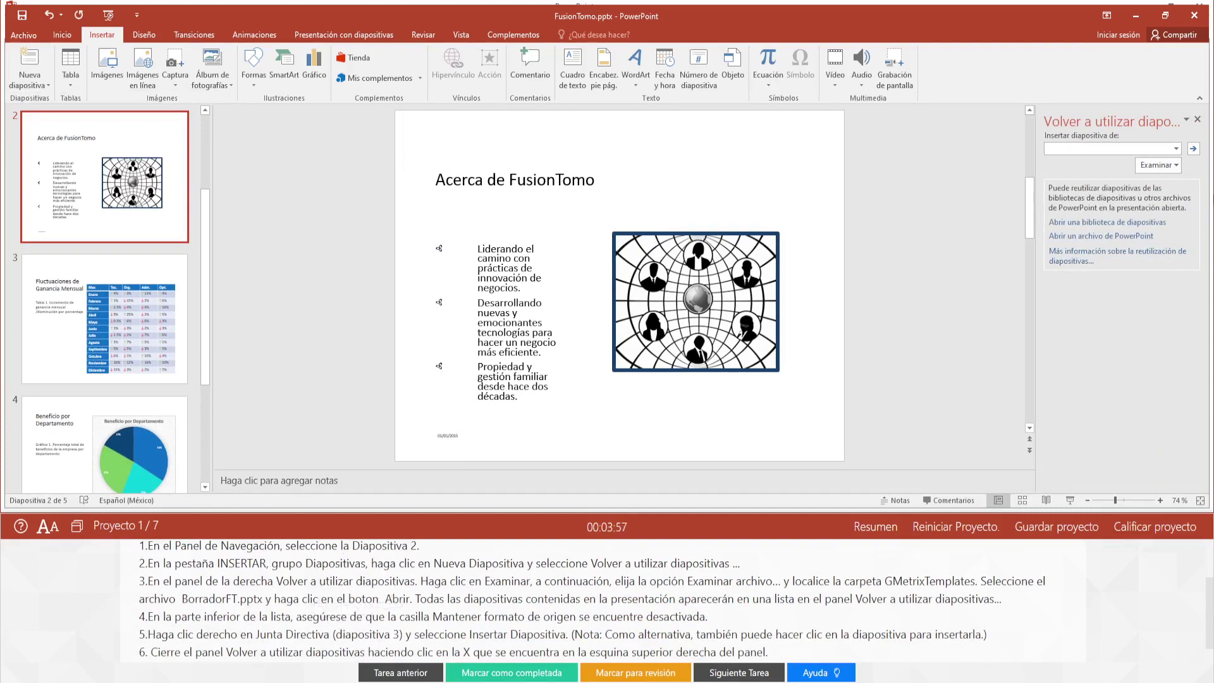
{"action": "left_click", "coordinate": [1157, 165]}
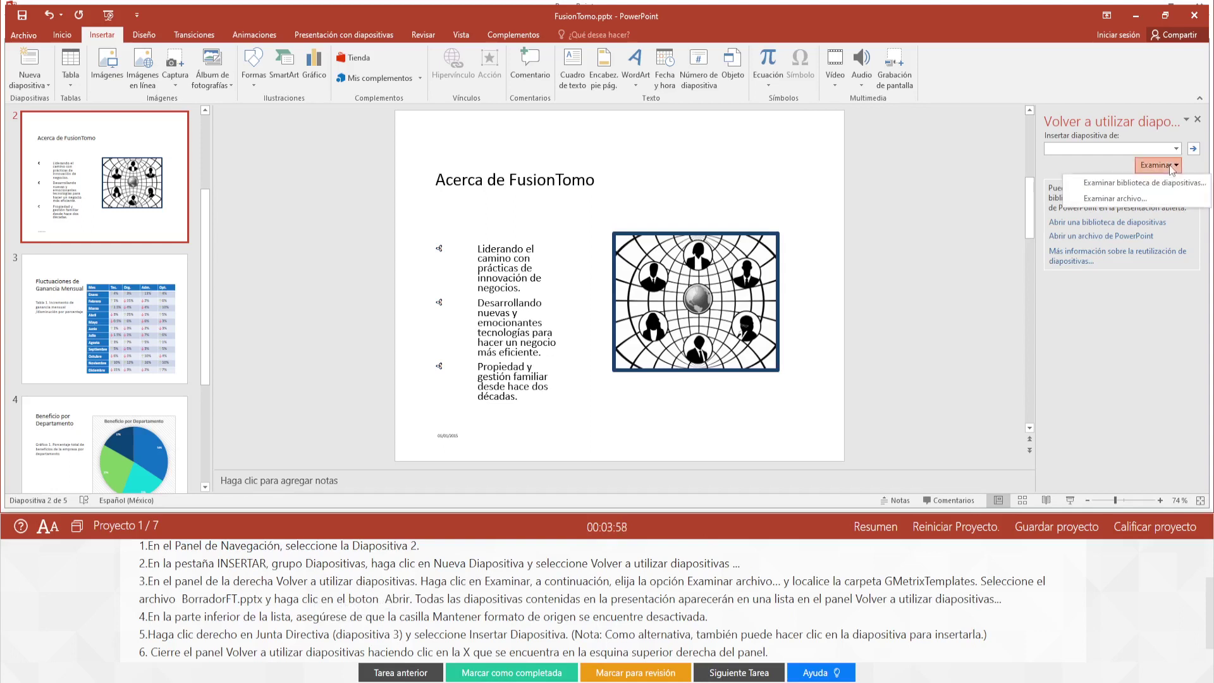
Step: Load BorradorFT.pptx from GMetrixTemplates as the slide source, leaving Mantener formato de origen off
{"action": "left_click", "coordinate": [1135, 200]}
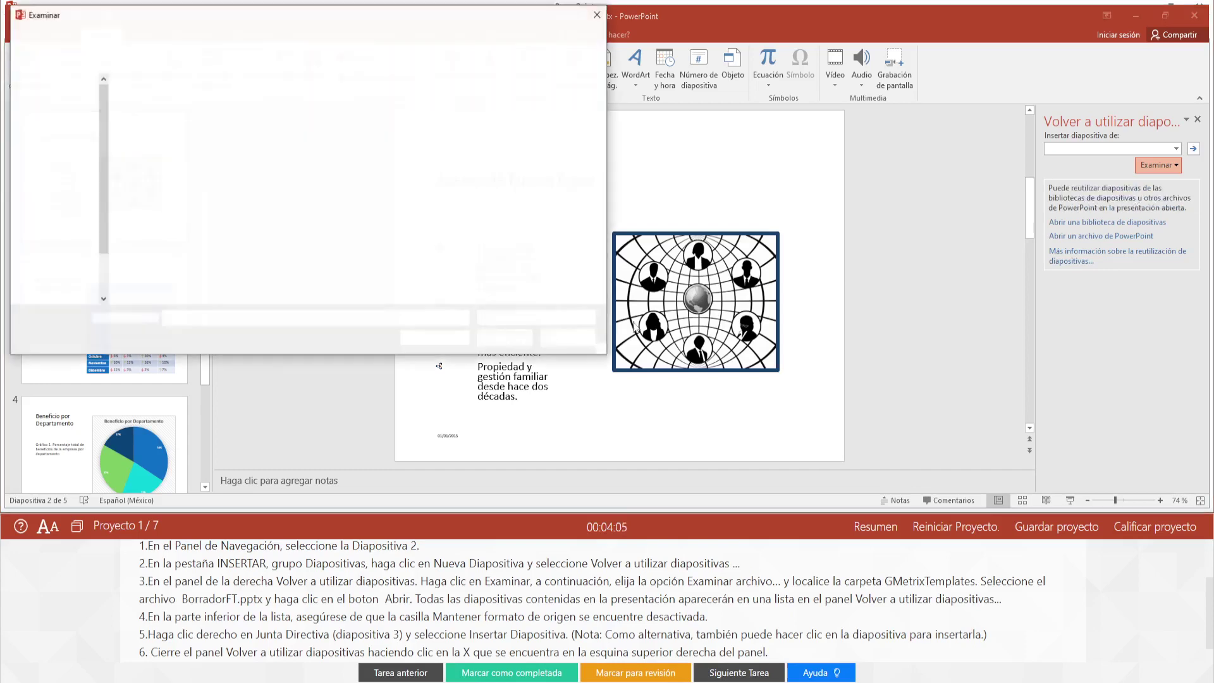
{"action": "double_click", "coordinate": [188, 197]}
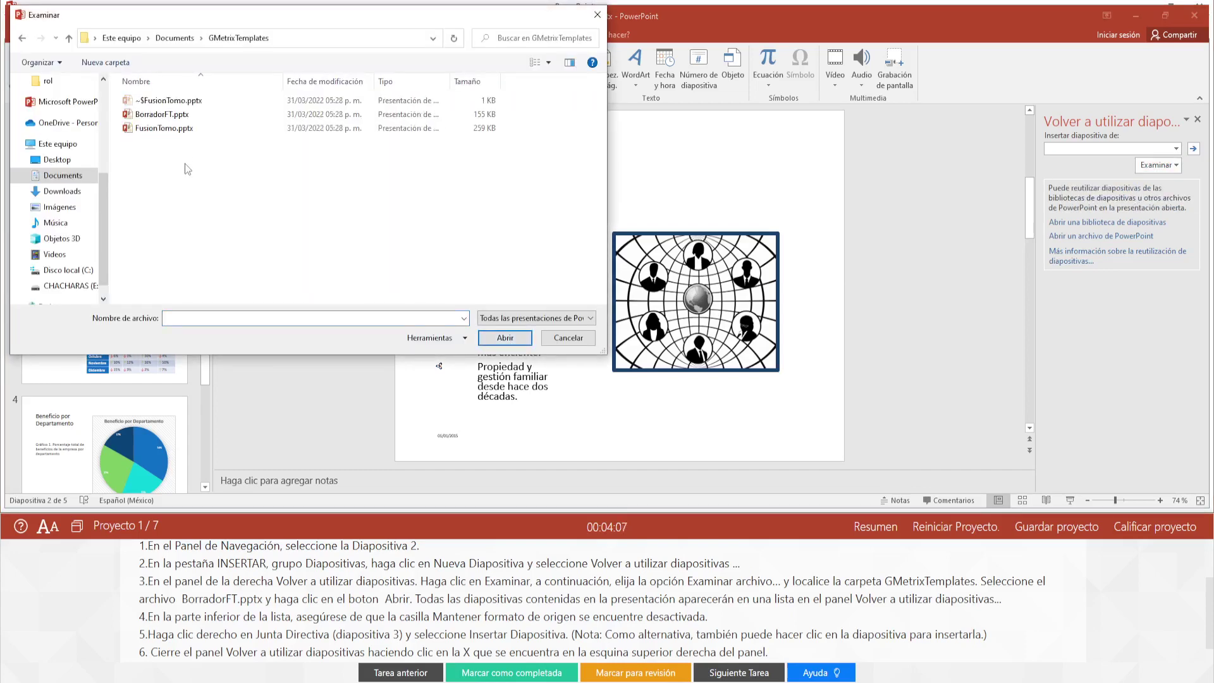
{"action": "left_click", "coordinate": [185, 115]}
{"action": "double_click", "coordinate": [185, 116]}
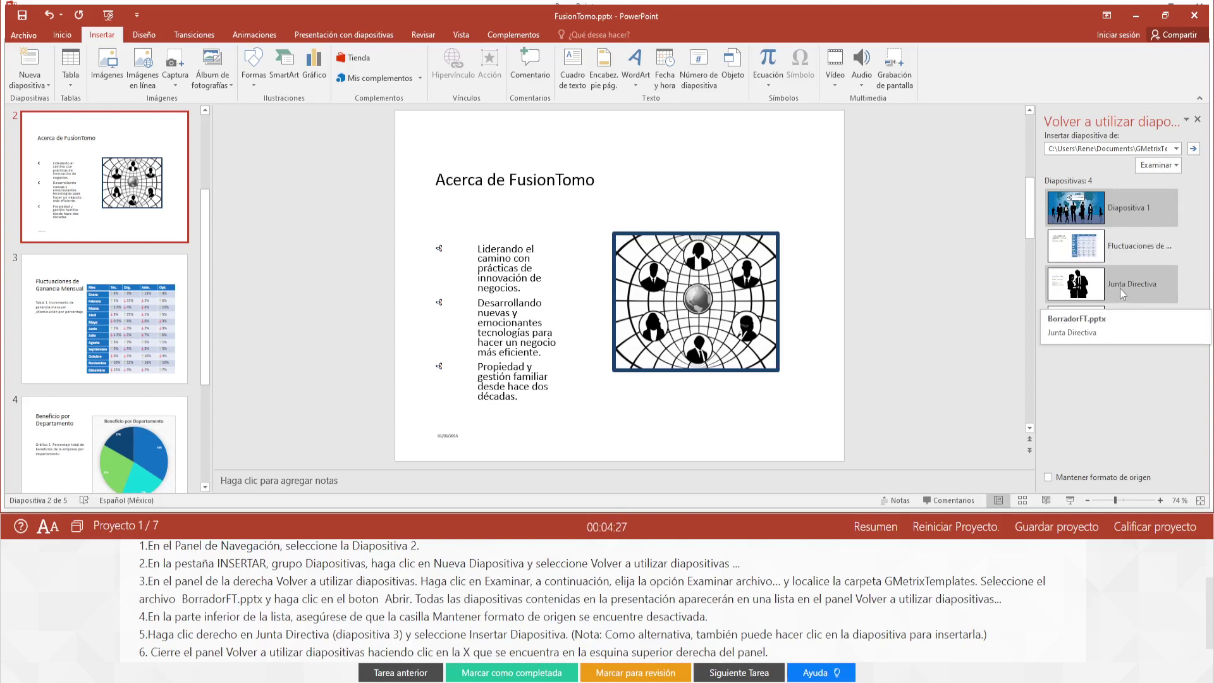
{"action": "left_click", "coordinate": [1063, 479]}
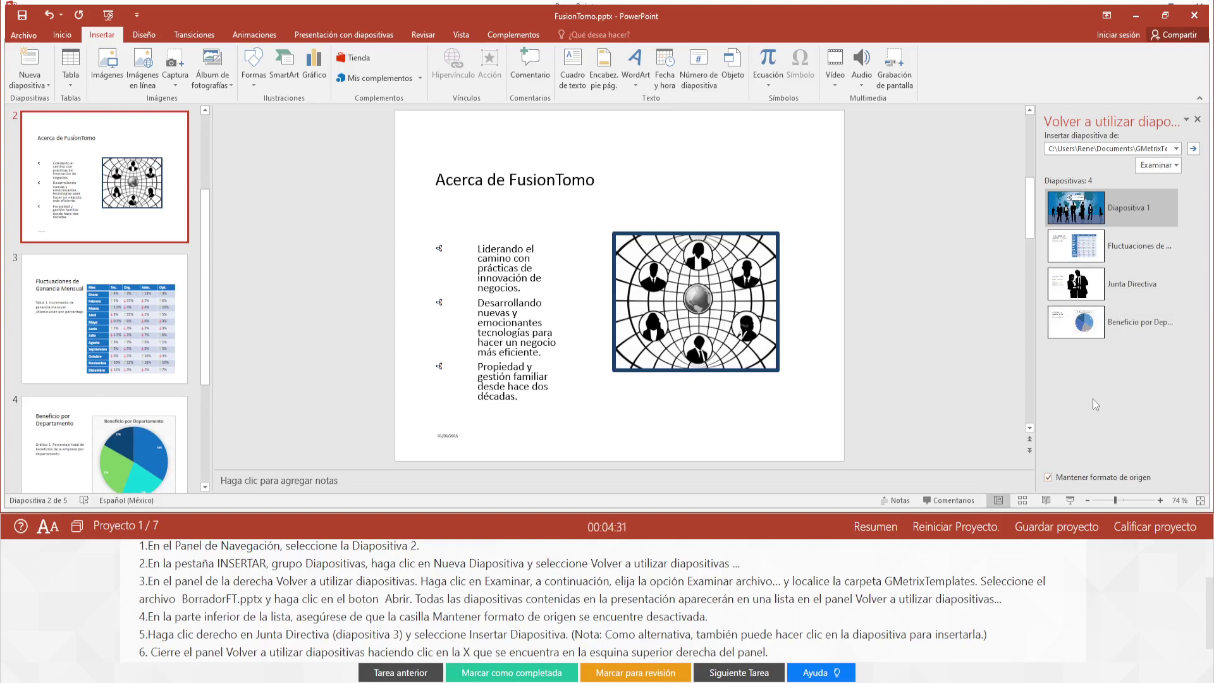
{"action": "left_click", "coordinate": [1049, 479]}
Step: Insert the Junta Directiva slide as slide 3 and close the Reuse Slides pane
{"action": "right_click", "coordinate": [1093, 280]}
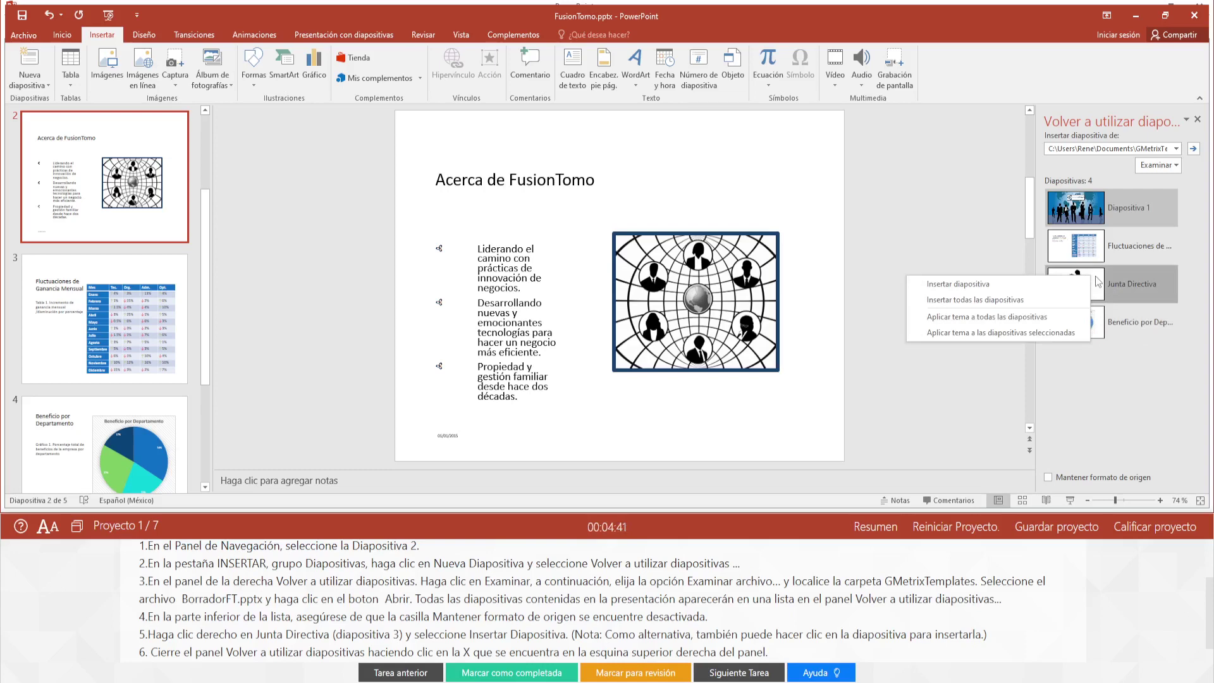
{"action": "left_click", "coordinate": [1061, 284]}
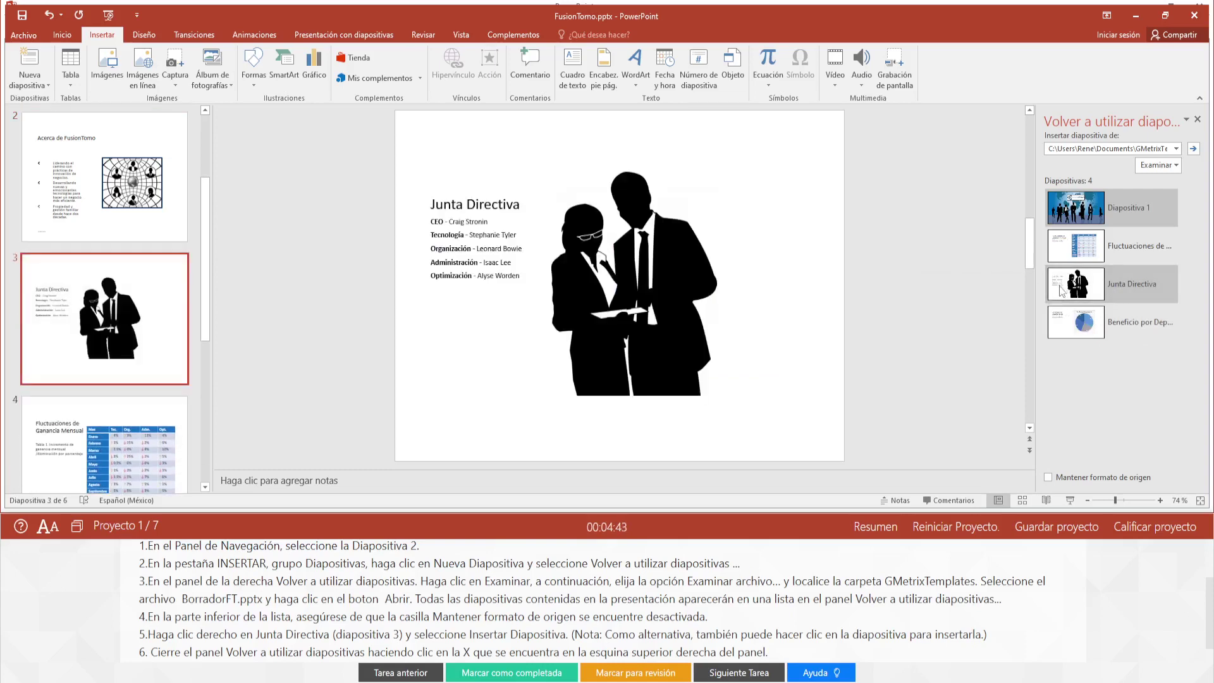
{"action": "scroll", "coordinate": [743, 397], "scroll_direction": "down", "scroll_amount": 1}
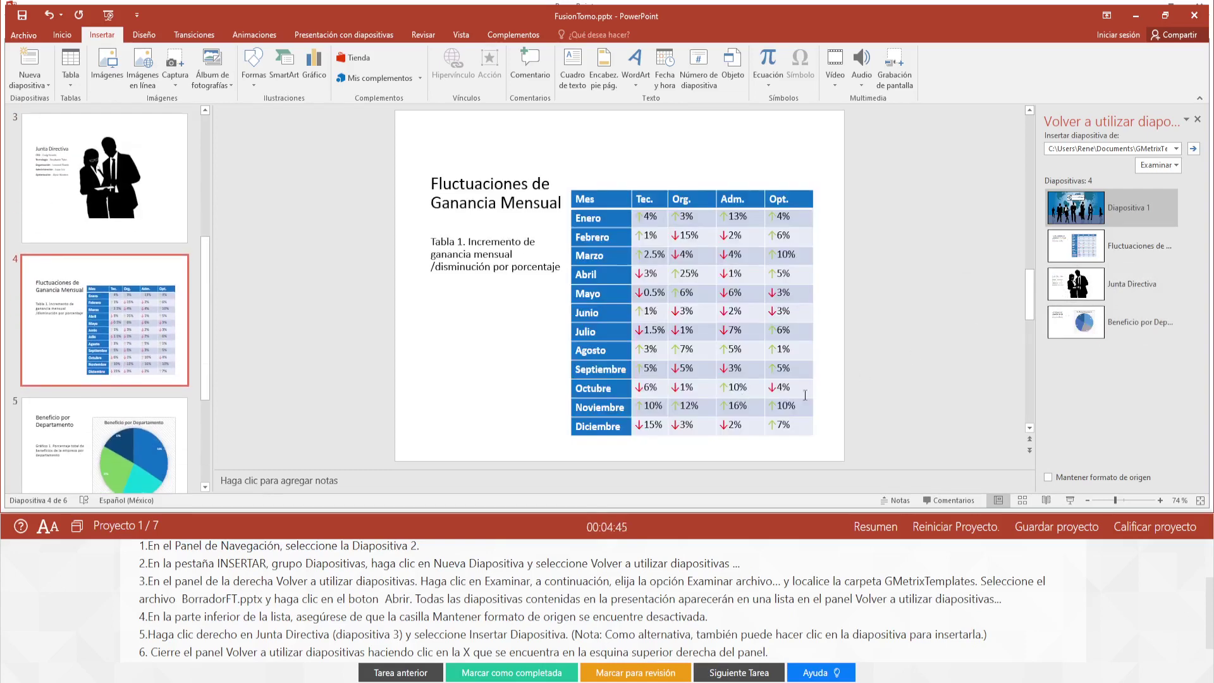
{"action": "left_click", "coordinate": [1197, 120]}
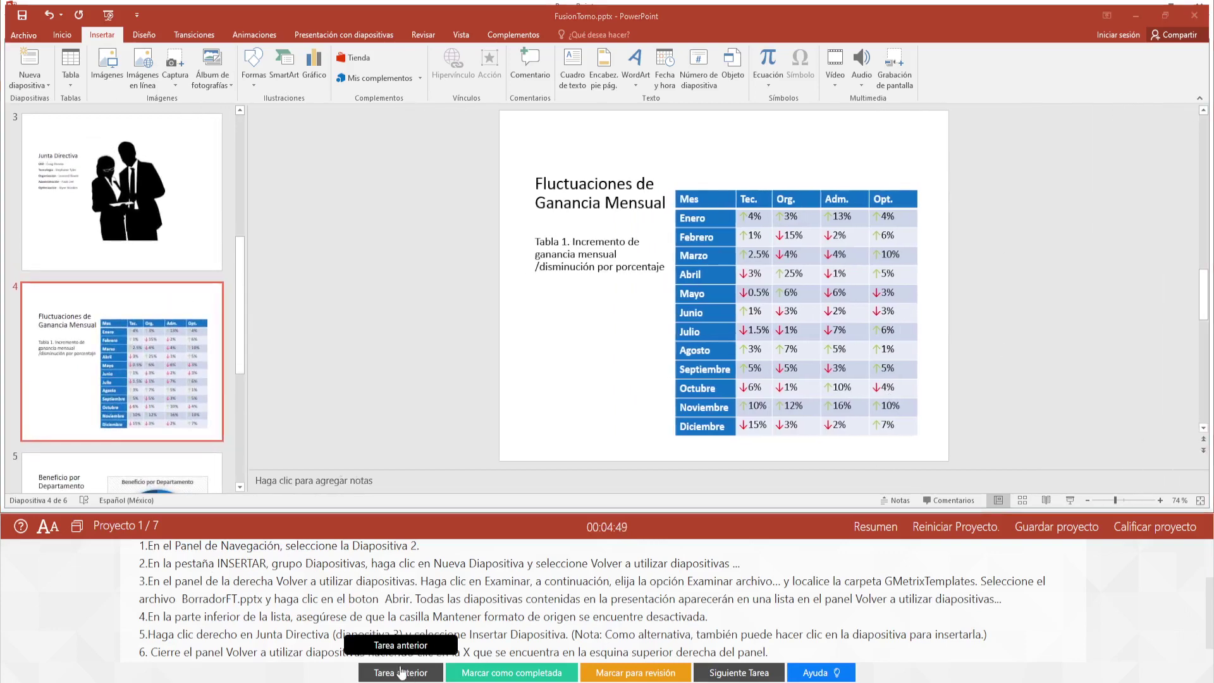
Step: Dismiss the XAMPP Control Panel popup and mark task 3 as completed
{"action": "scroll", "coordinate": [504, 611], "scroll_direction": "down", "scroll_amount": 1}
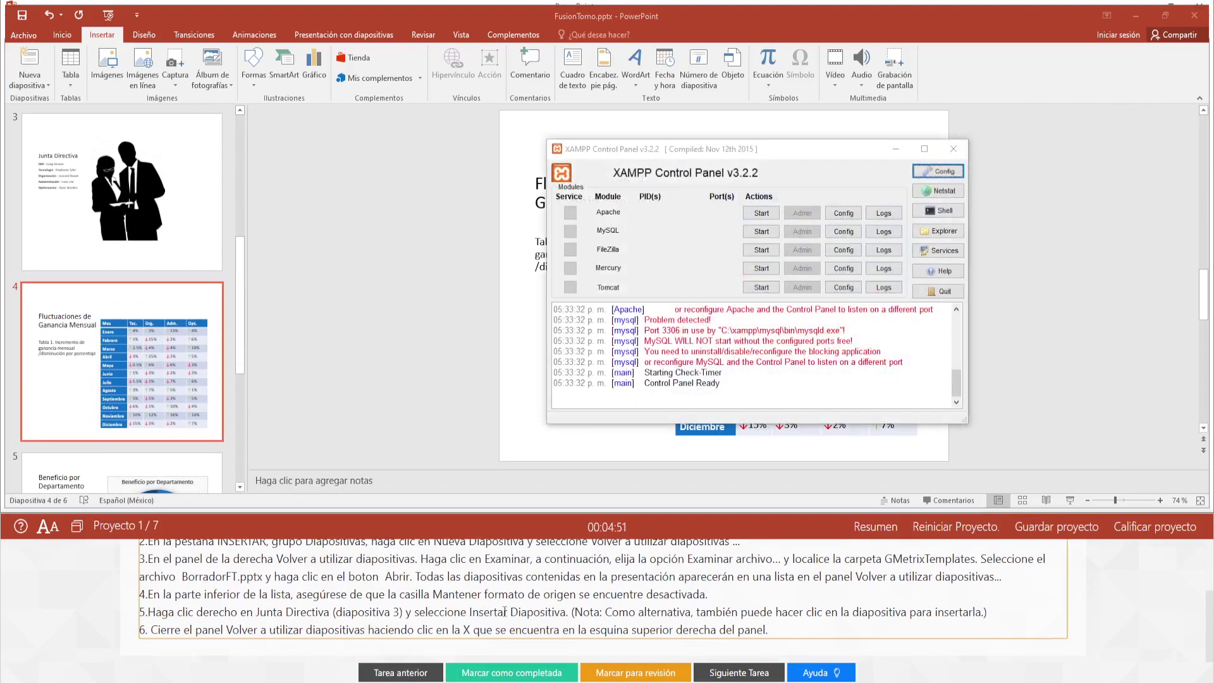
{"action": "left_click", "coordinate": [953, 148]}
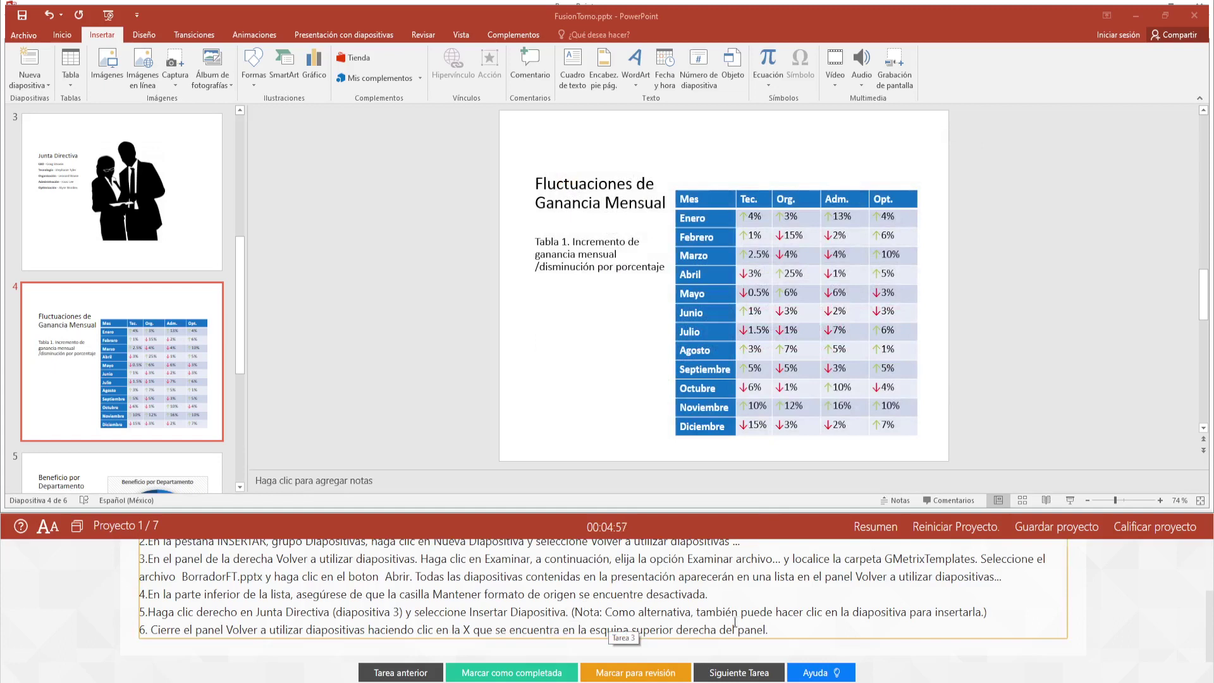
{"action": "left_click", "coordinate": [822, 674]}
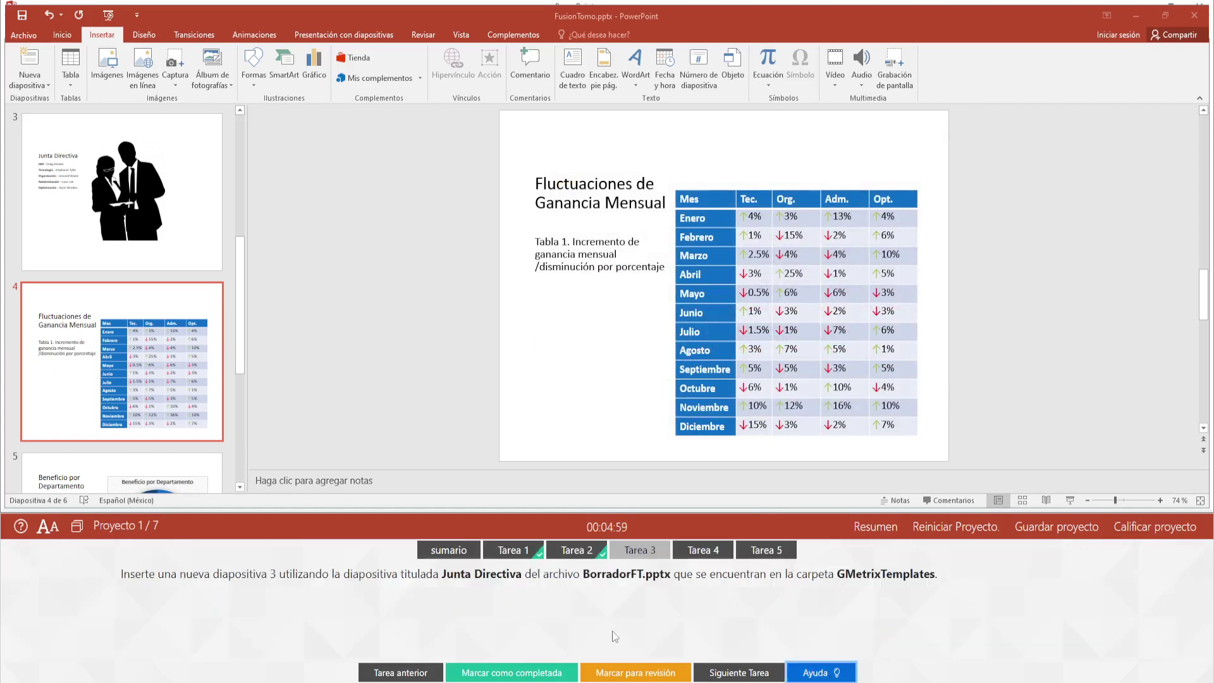
{"action": "left_click", "coordinate": [511, 672]}
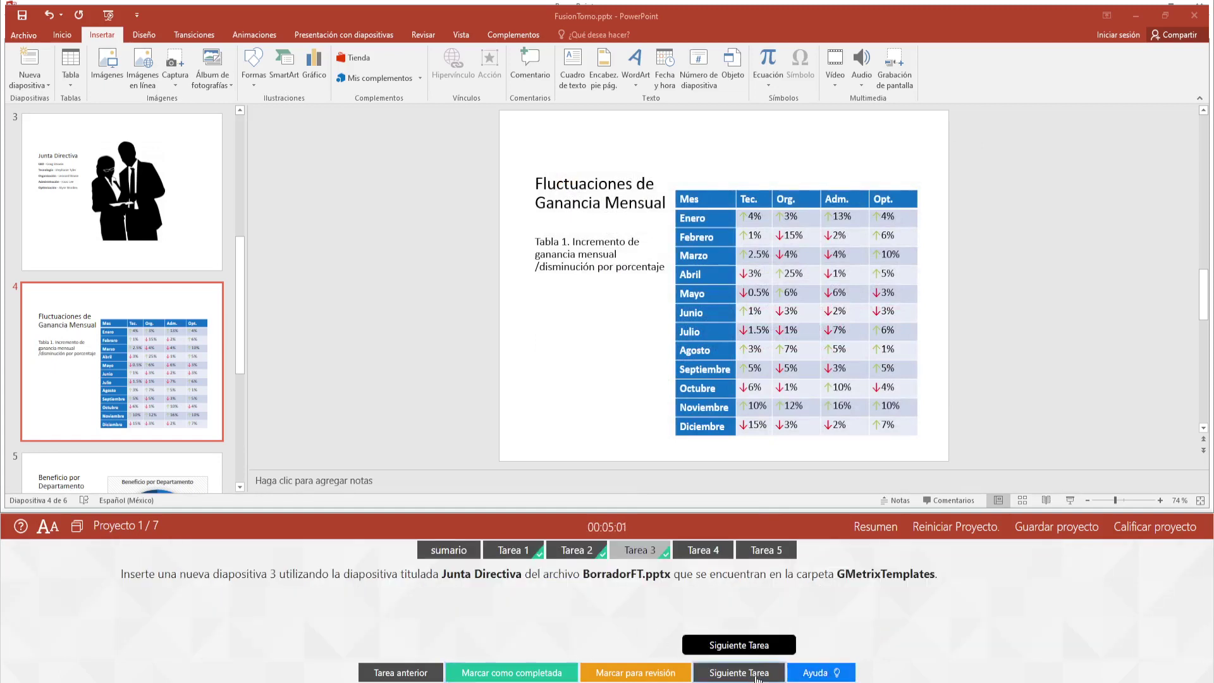
Step: Insert FusionTomo.mp4 from GMetrixTemplates into slide 6's right placeholder
{"action": "left_click", "coordinate": [758, 676]}
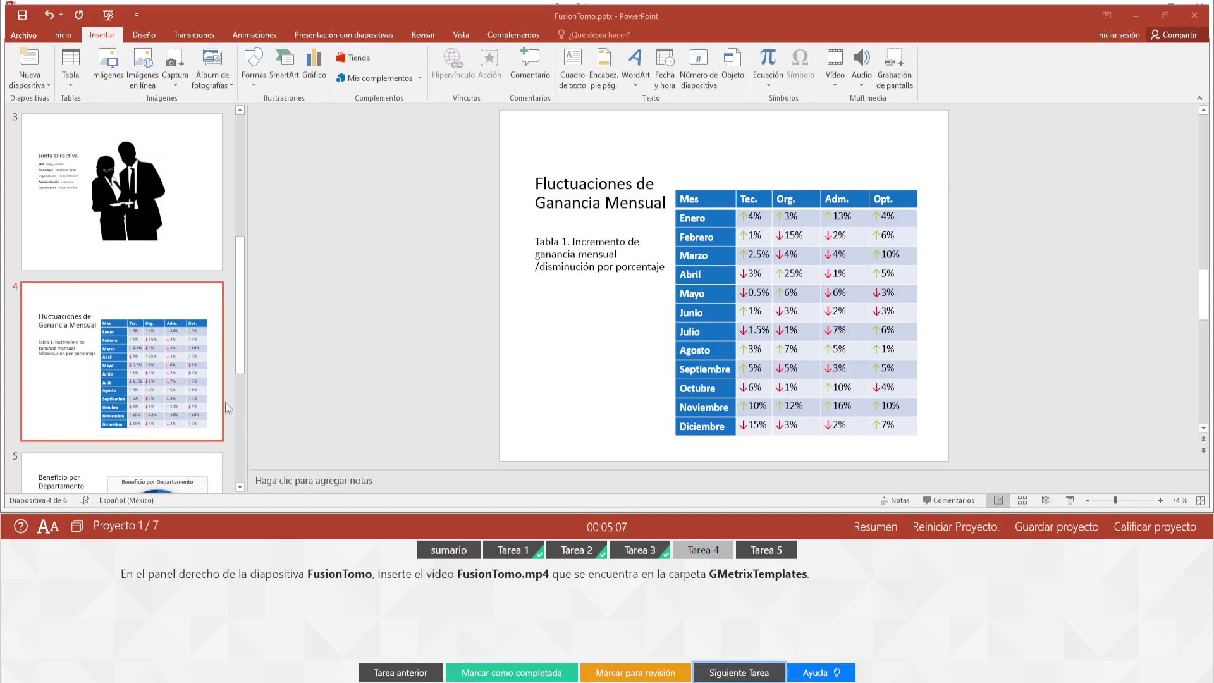
{"action": "scroll", "coordinate": [114, 373], "scroll_direction": "down", "scroll_amount": 5}
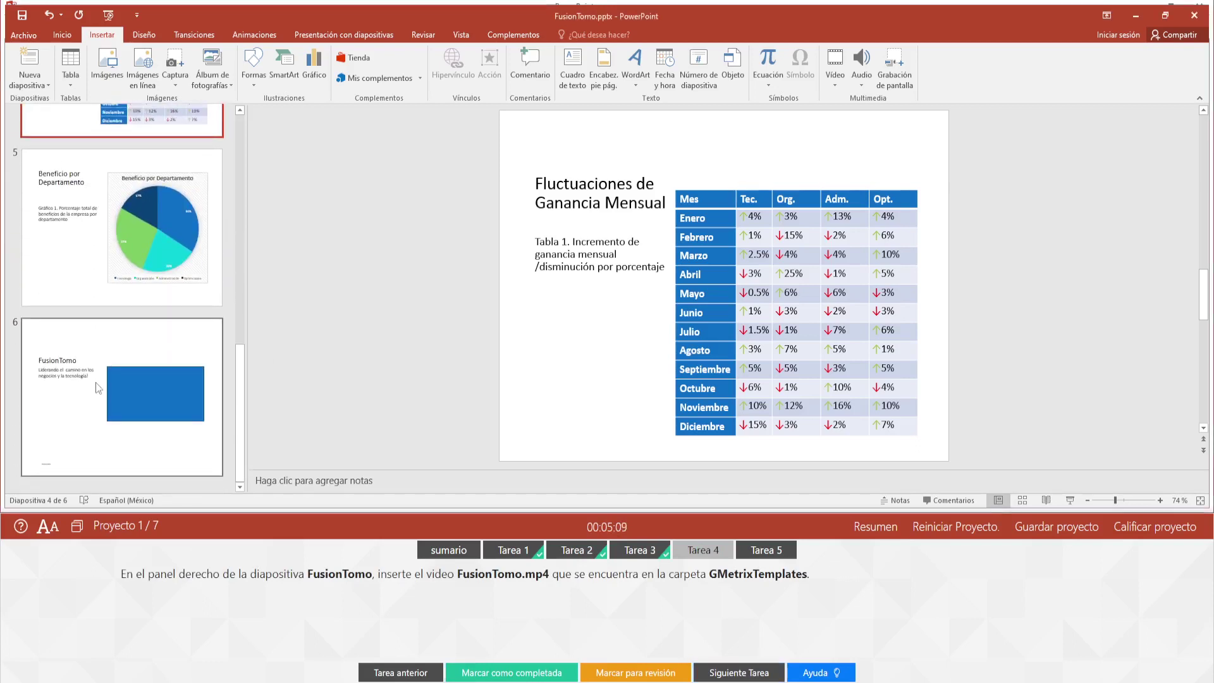
{"action": "left_click", "coordinate": [97, 370]}
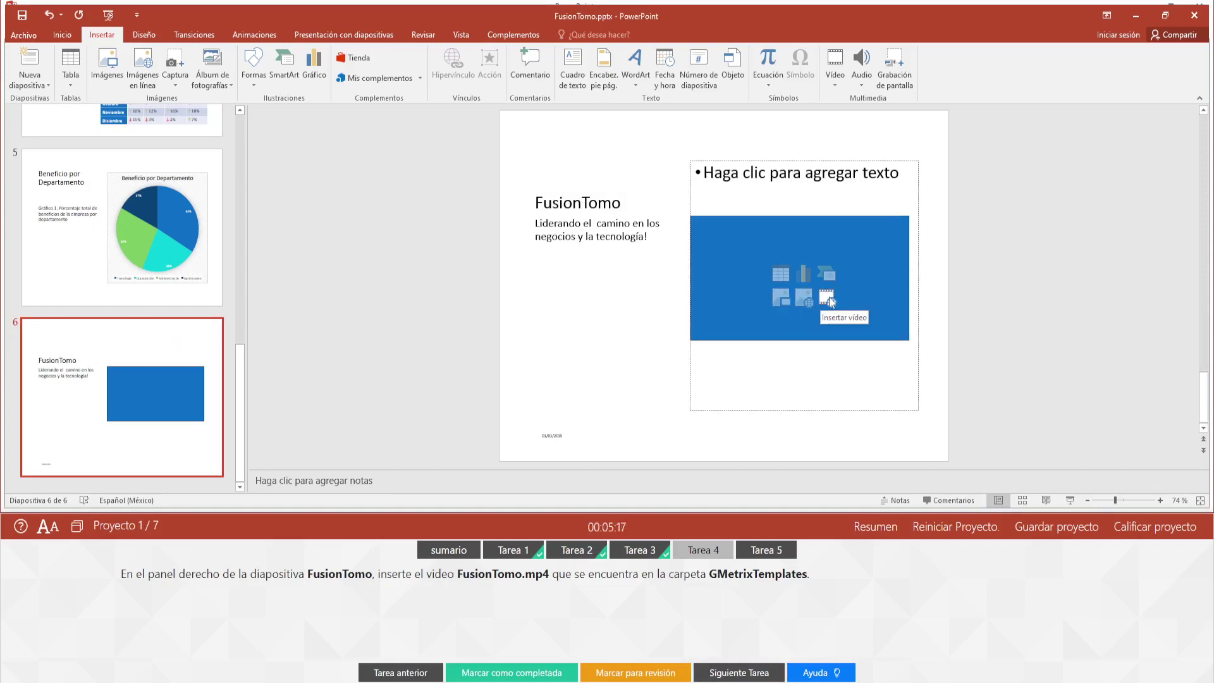
{"action": "left_click", "coordinate": [826, 299]}
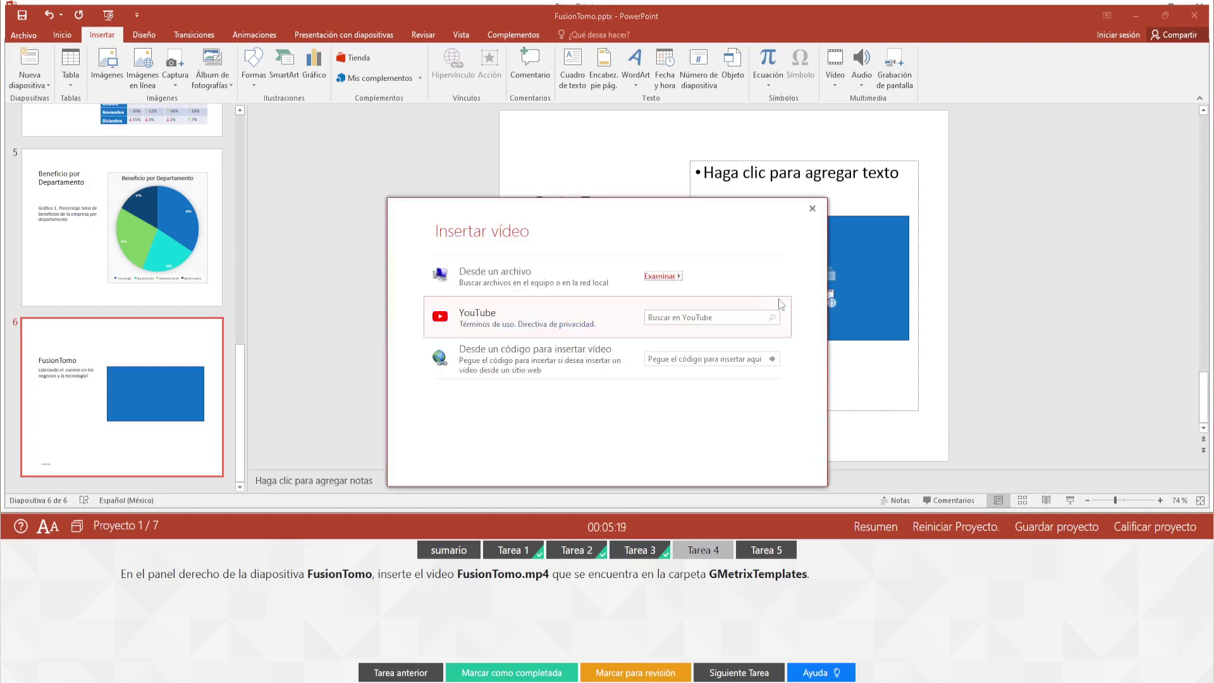
{"action": "left_click", "coordinate": [658, 278]}
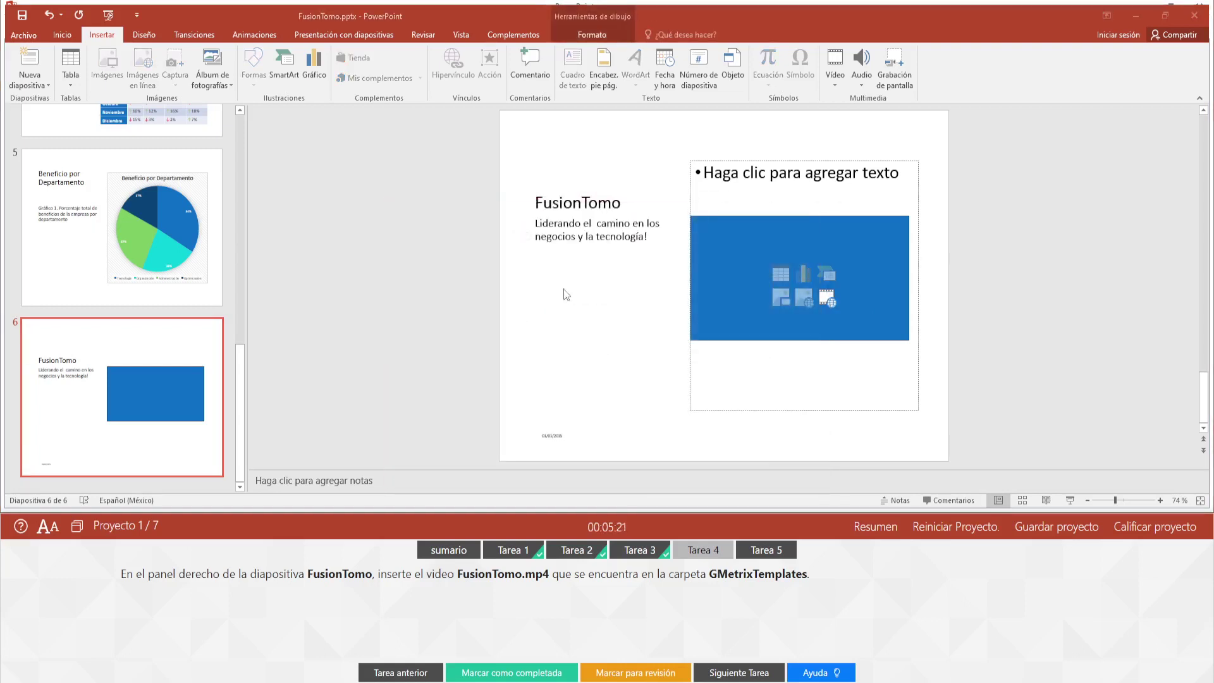
{"action": "double_click", "coordinate": [172, 197]}
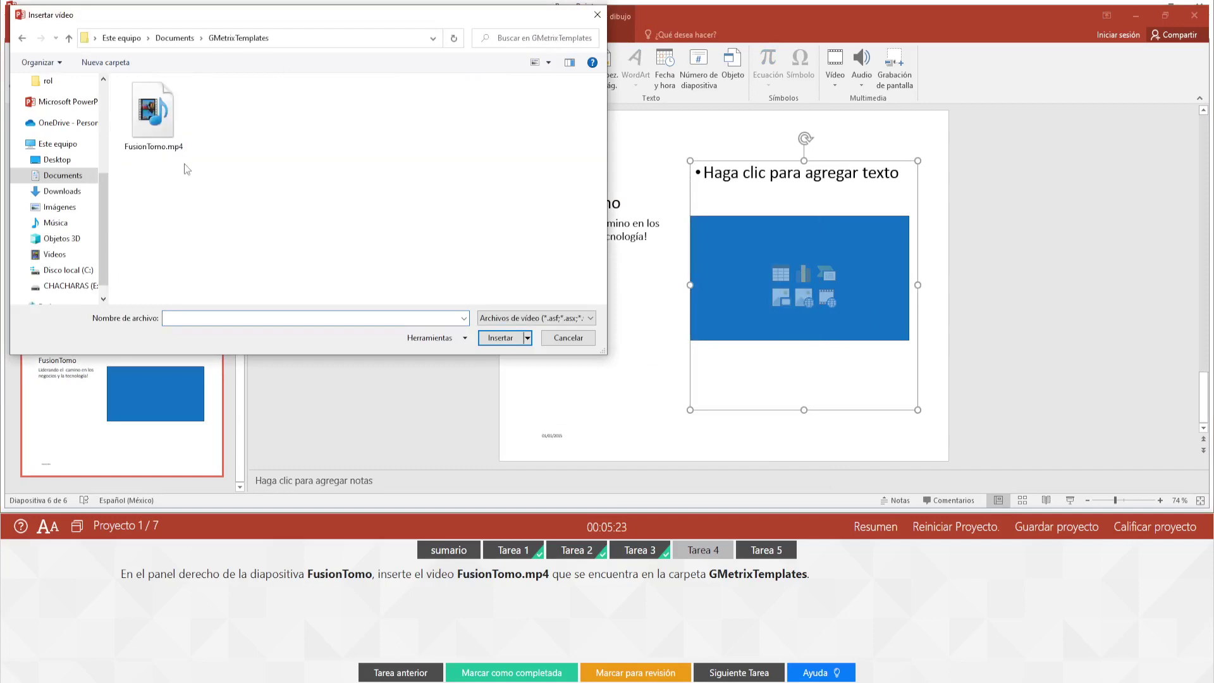
{"action": "double_click", "coordinate": [155, 123]}
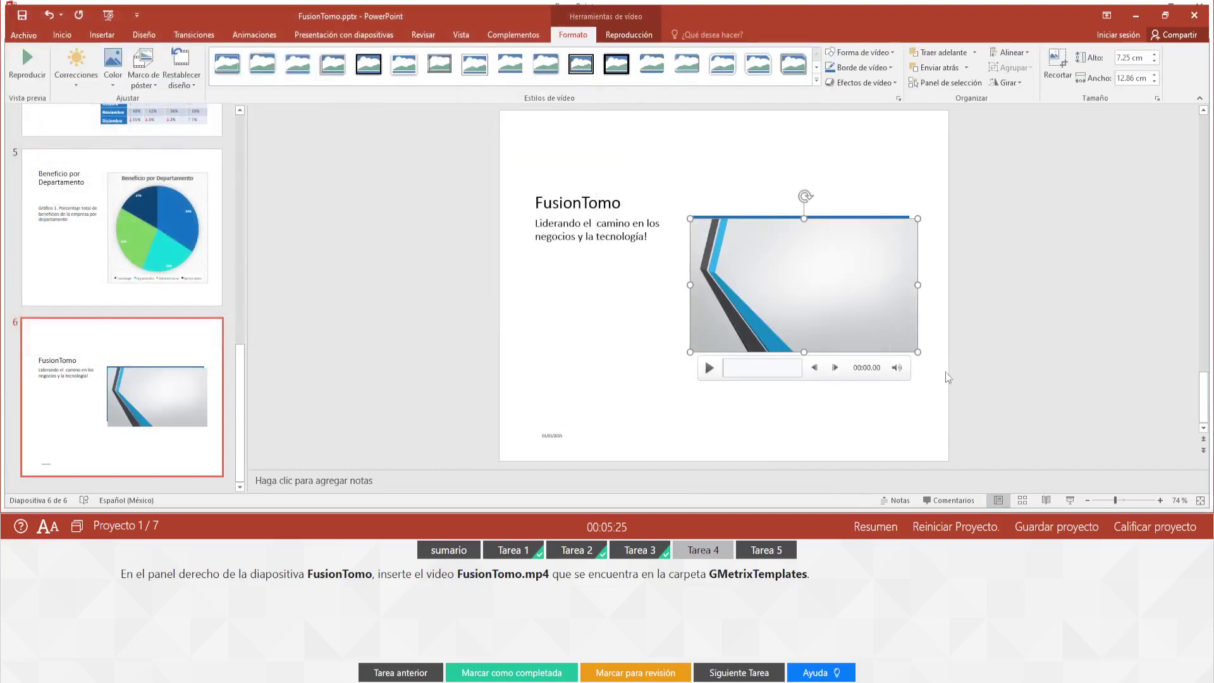
Step: Mark task 4 as completed and advance to task 5
{"action": "left_click", "coordinate": [718, 397]}
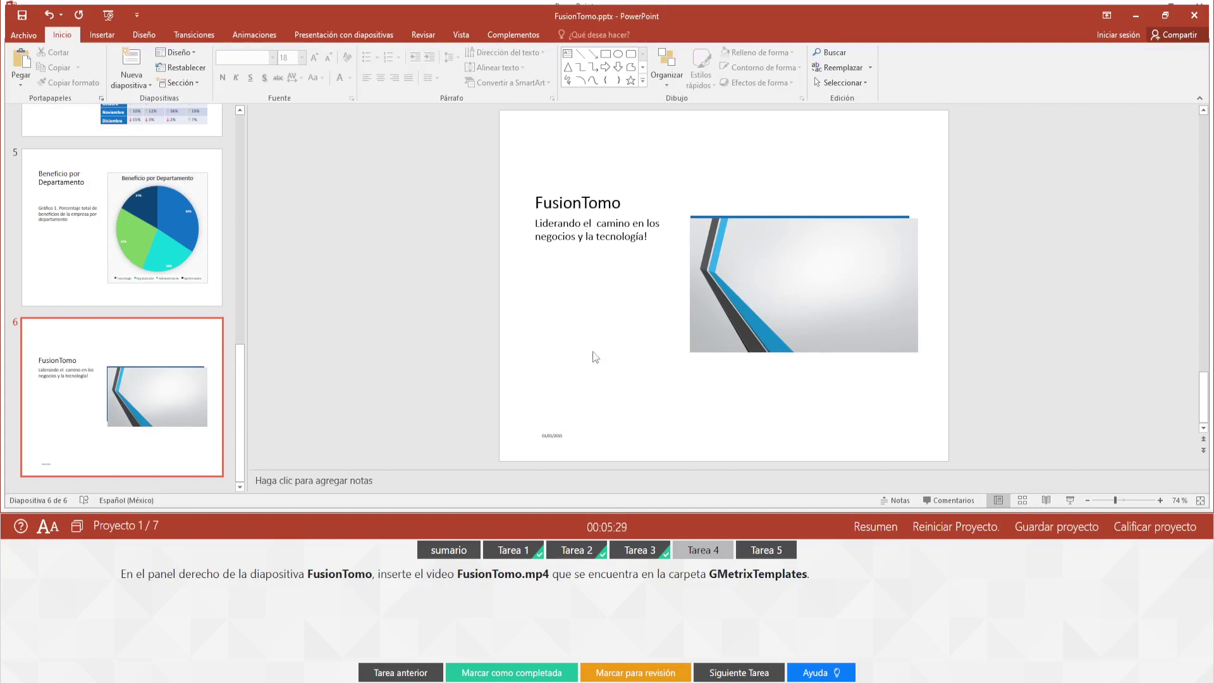
{"action": "left_click", "coordinate": [536, 674]}
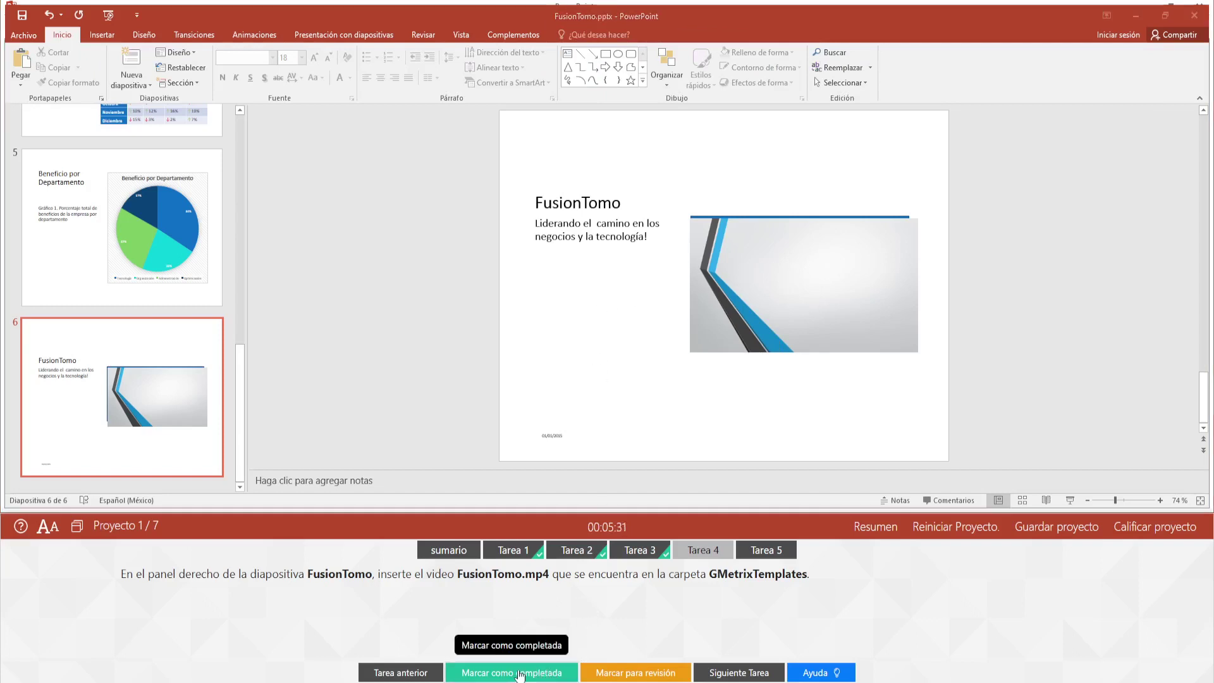
{"action": "left_click", "coordinate": [720, 675]}
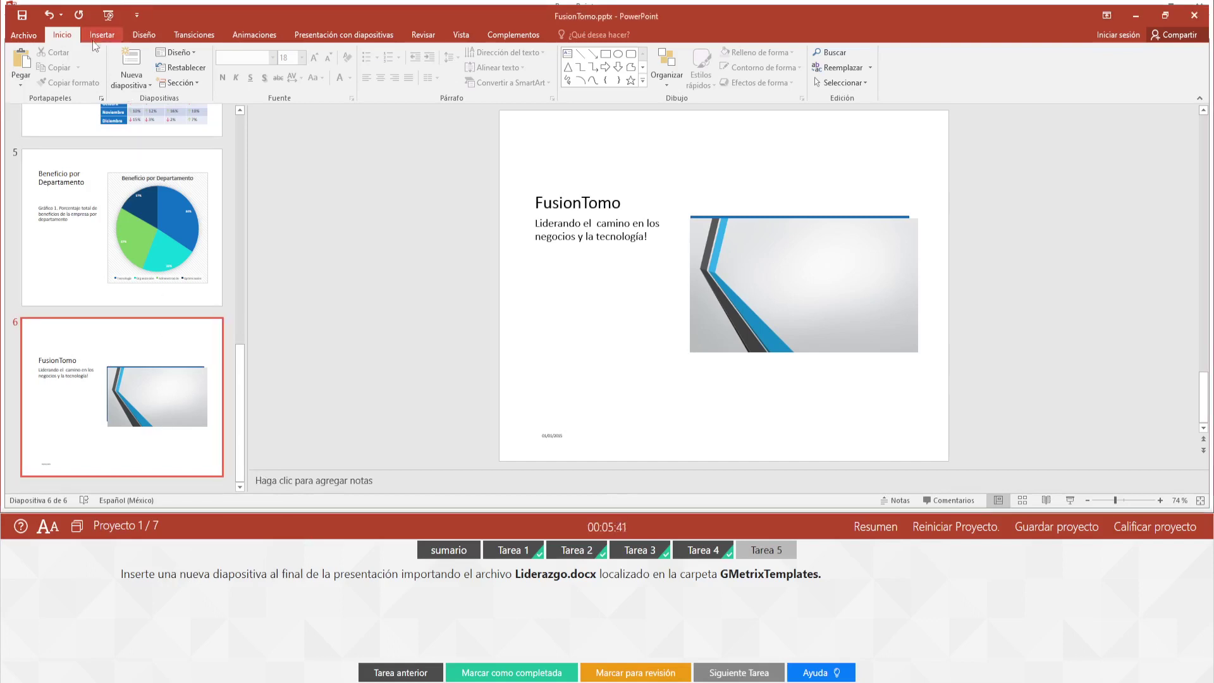
{"action": "left_click", "coordinate": [114, 40]}
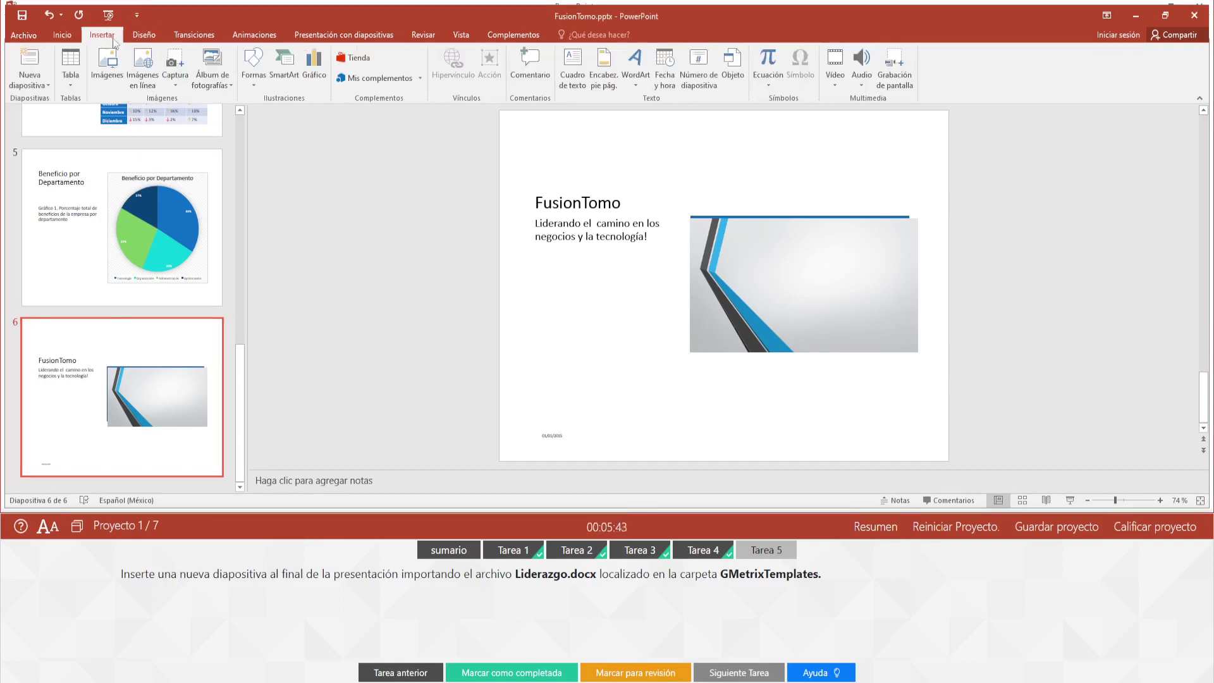
{"action": "left_click", "coordinate": [732, 64]}
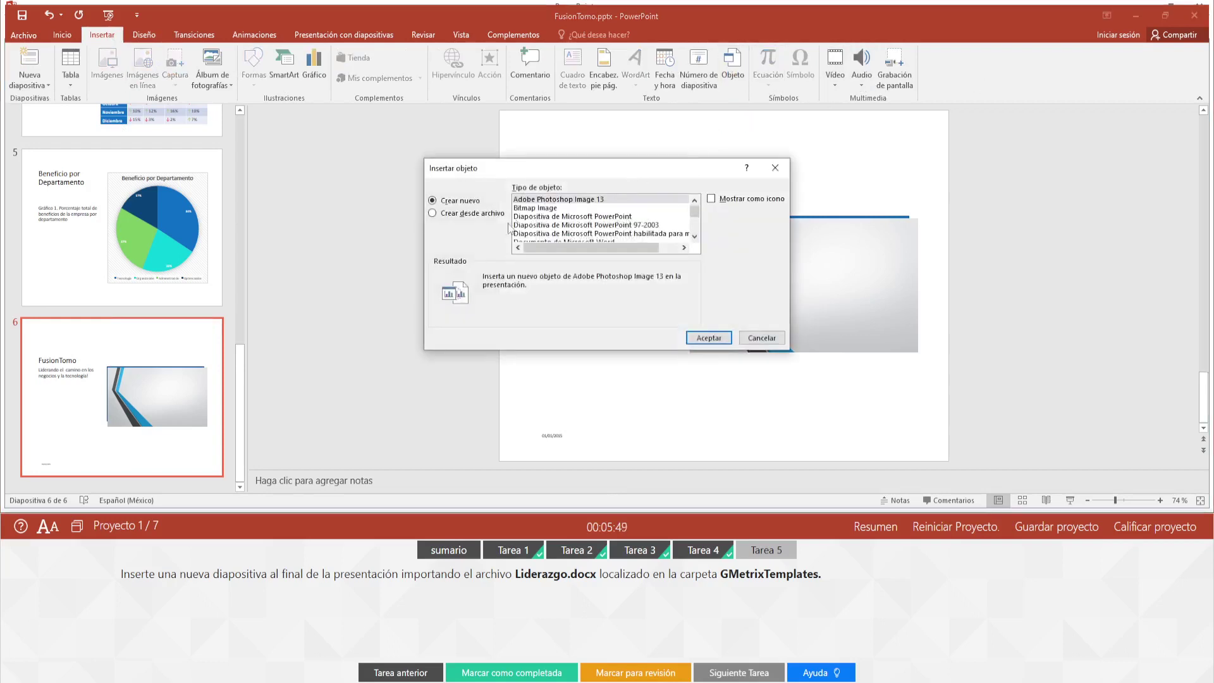
{"action": "left_click", "coordinate": [484, 221]}
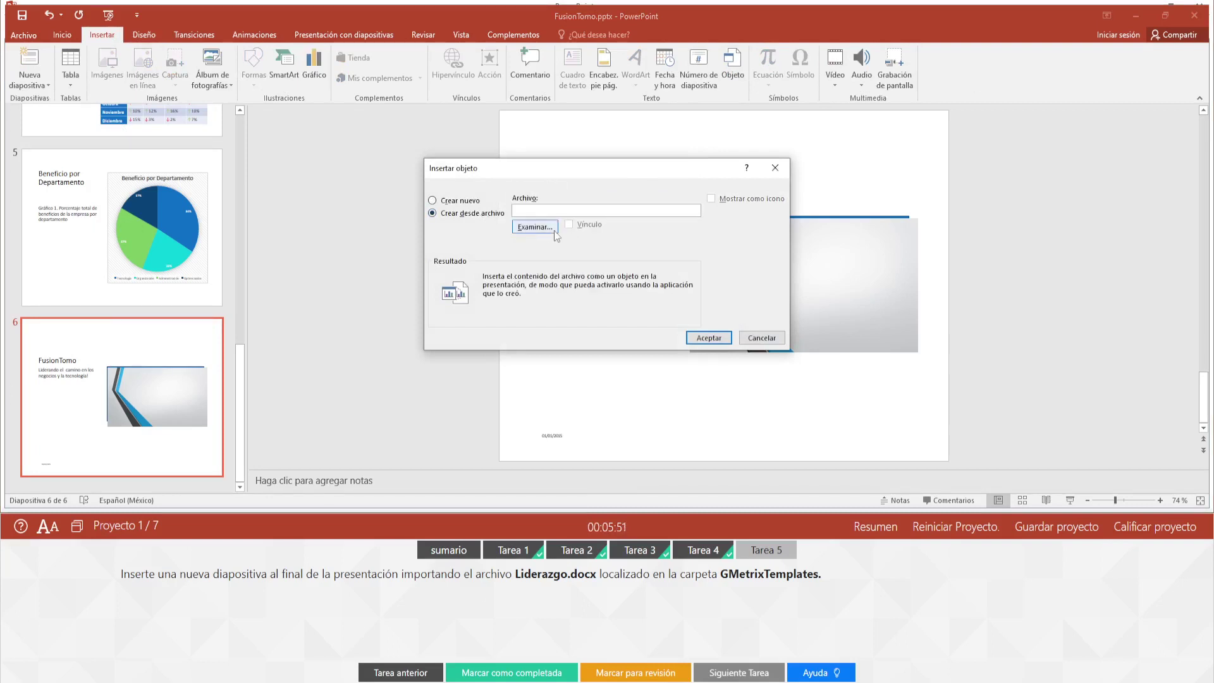
{"action": "left_click", "coordinate": [534, 226]}
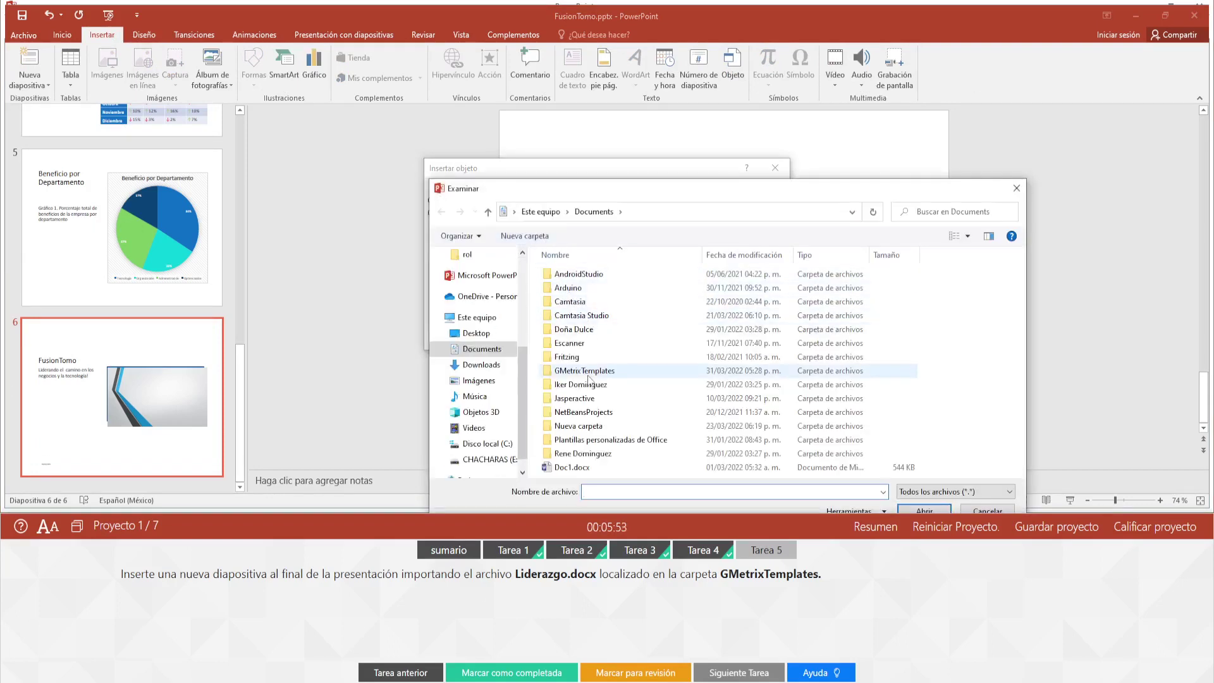
{"action": "double_click", "coordinate": [588, 372]}
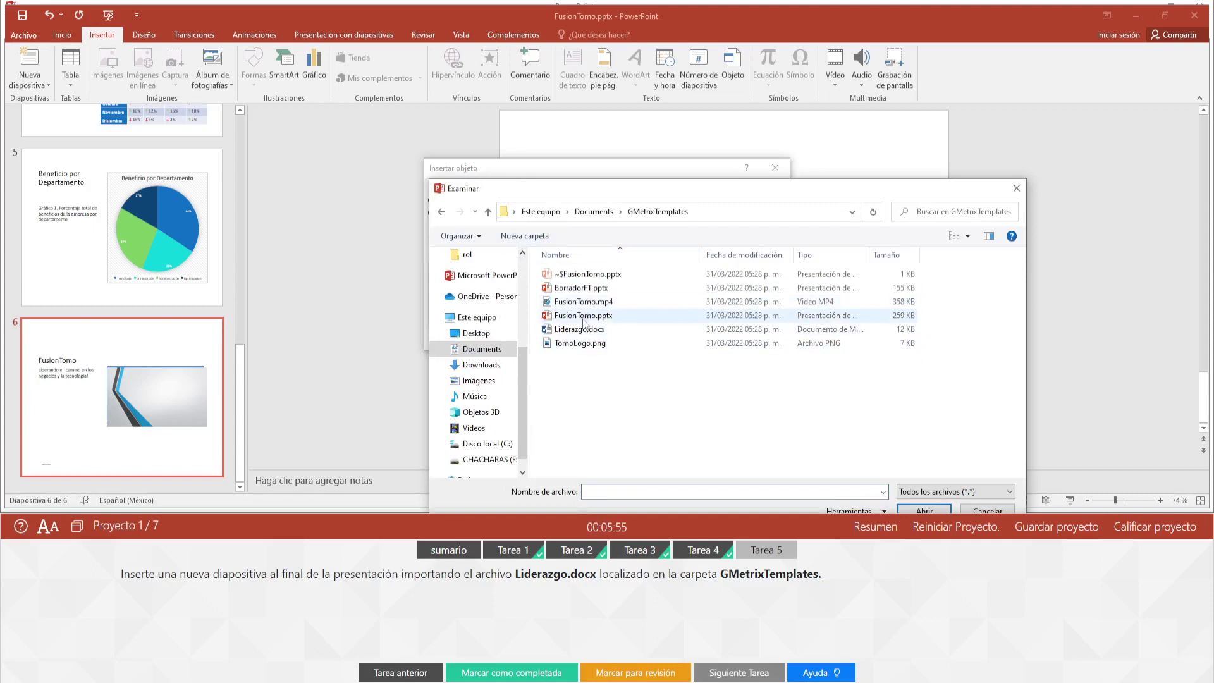
{"action": "left_click", "coordinate": [583, 330]}
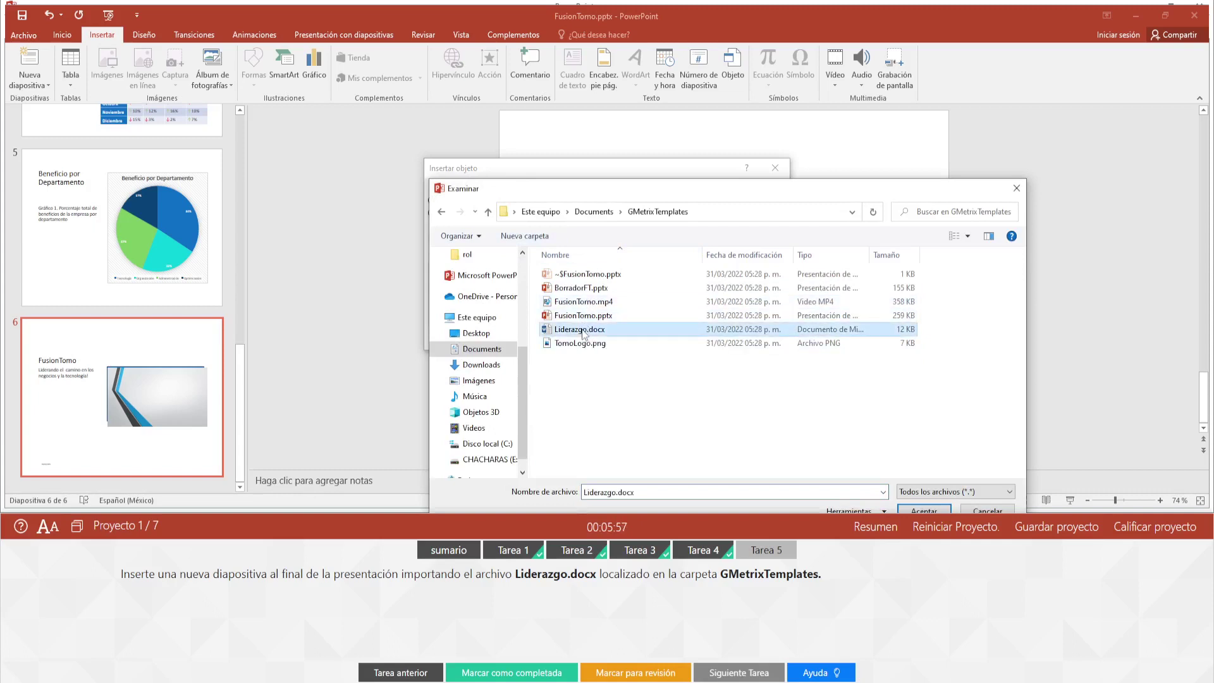
{"action": "left_click", "coordinate": [924, 509]}
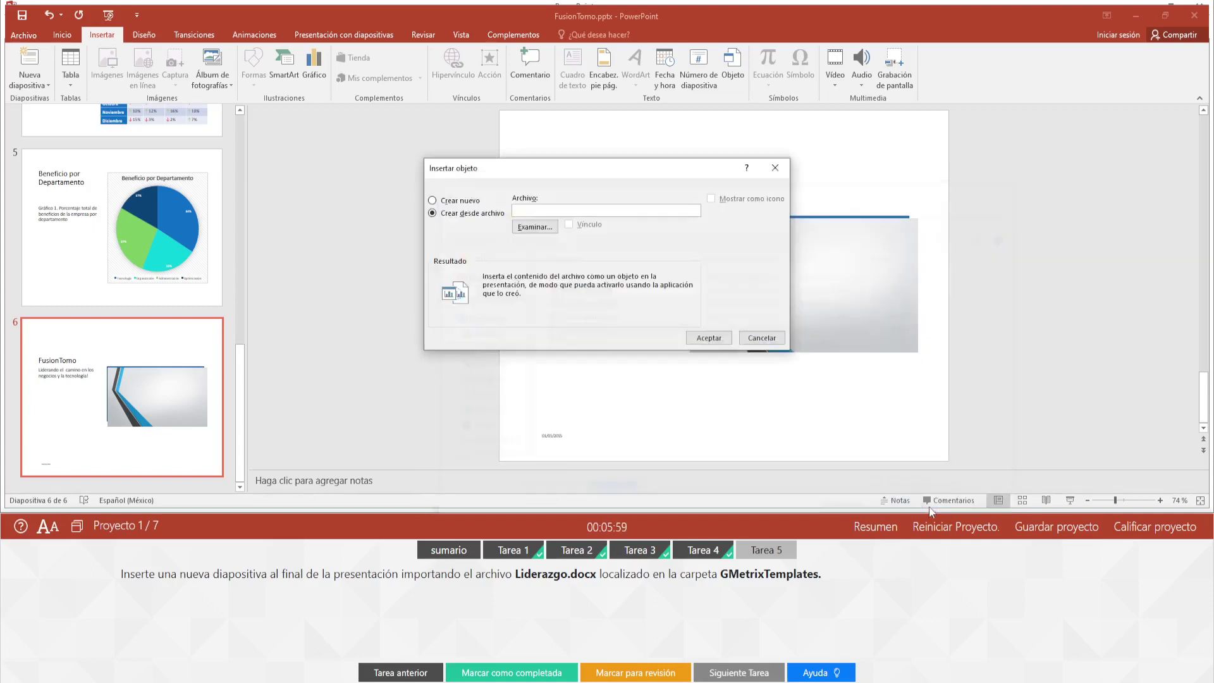
{"action": "left_click", "coordinate": [703, 339]}
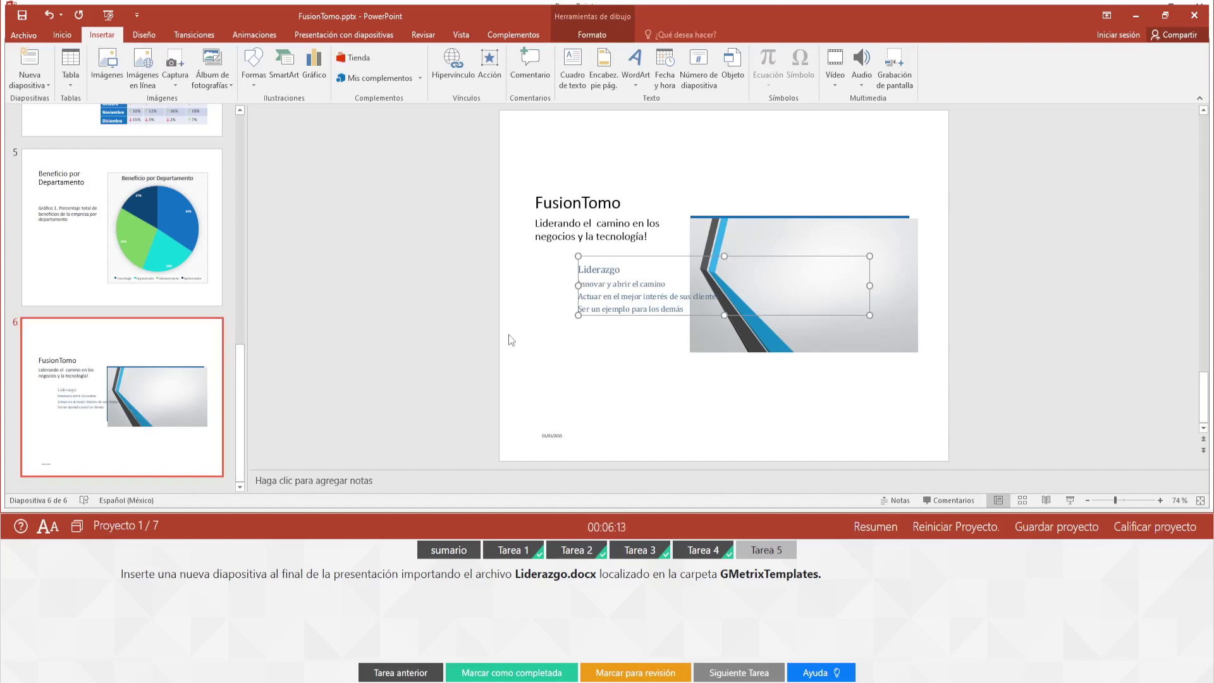
{"action": "key", "text": "ctrl+z"}
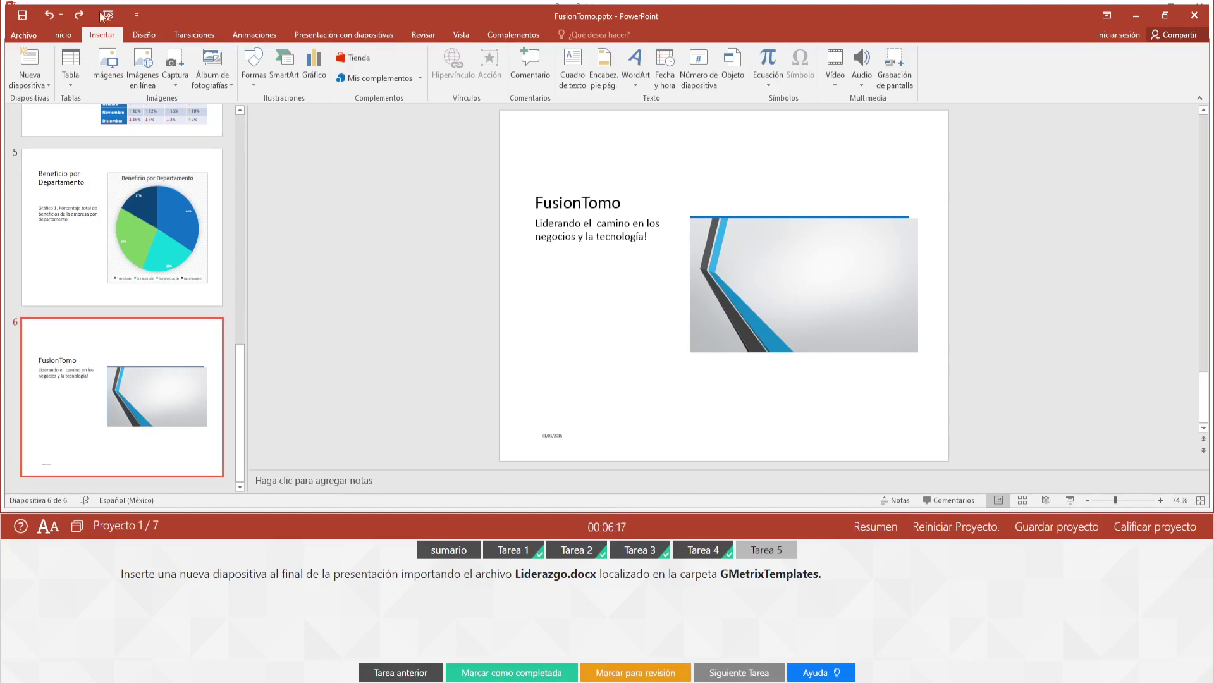
Step: Open the Volver a utilizar diapositivas pane and cancel the file browser without choosing a file
{"action": "left_click", "coordinate": [30, 85]}
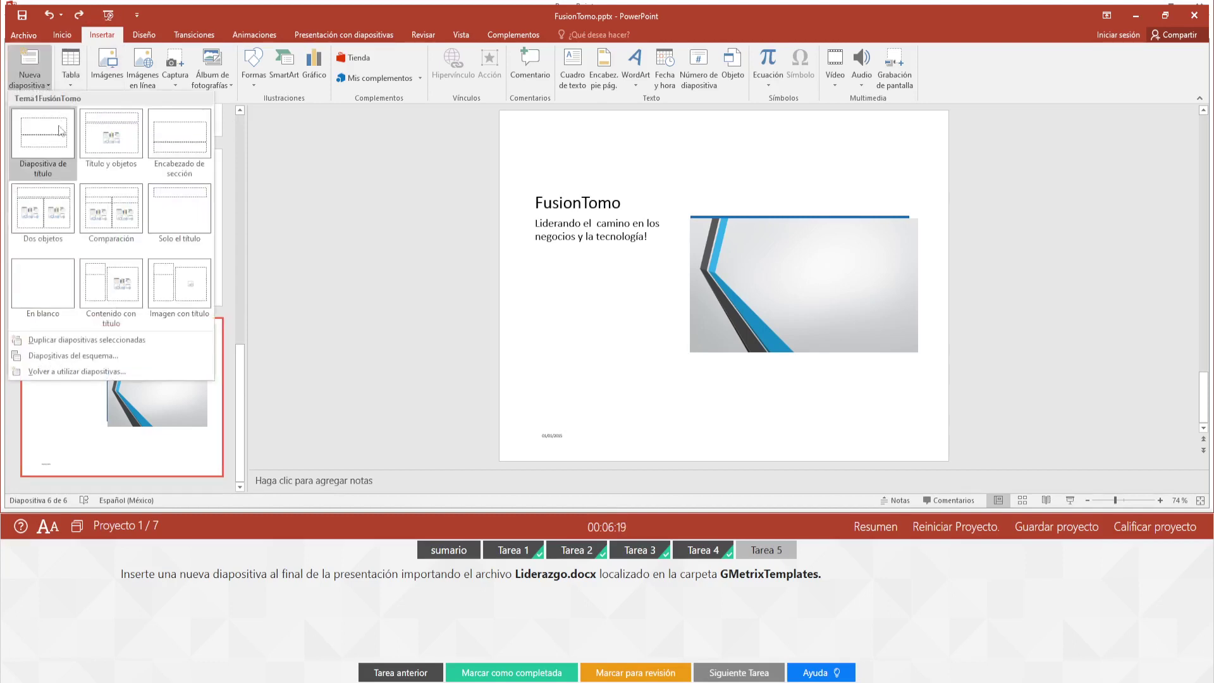
{"action": "left_click", "coordinate": [87, 370]}
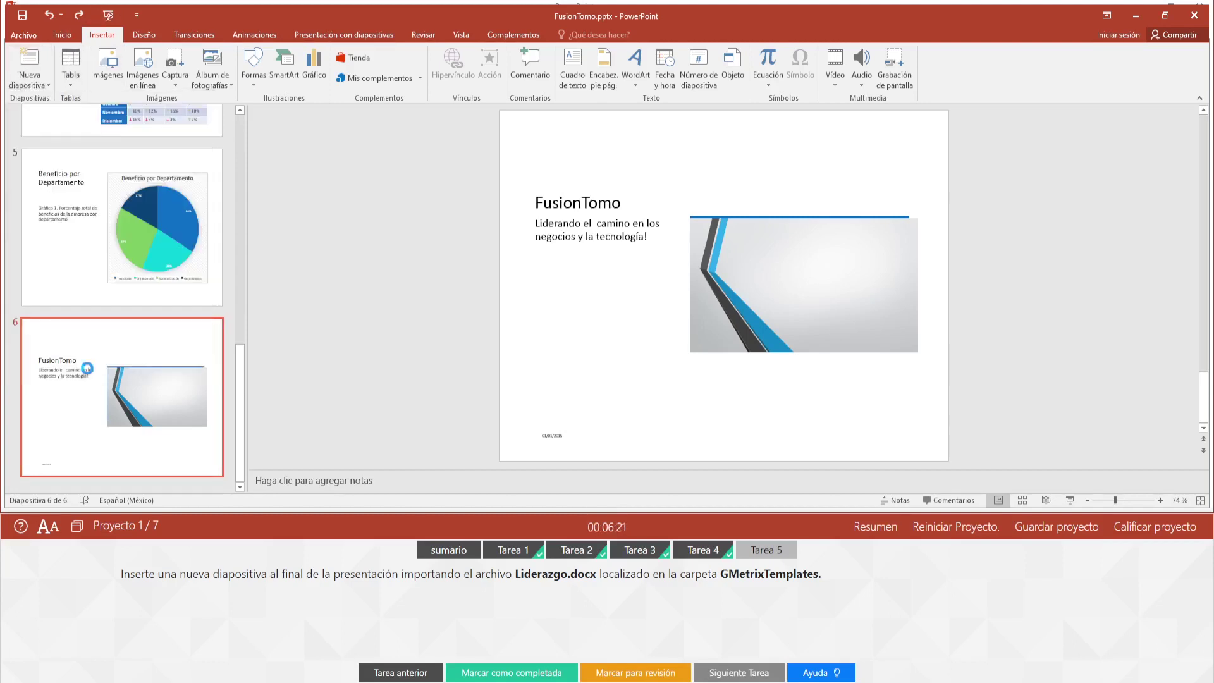
{"action": "left_click", "coordinate": [1157, 165]}
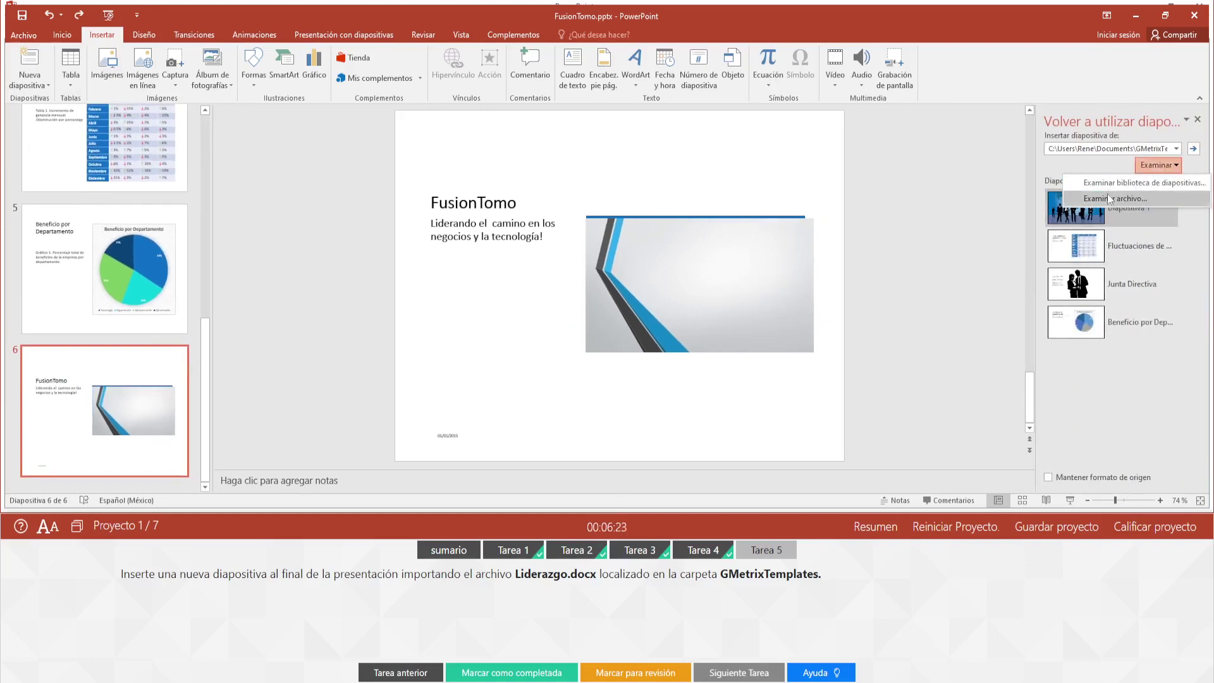
{"action": "left_click", "coordinate": [1117, 199]}
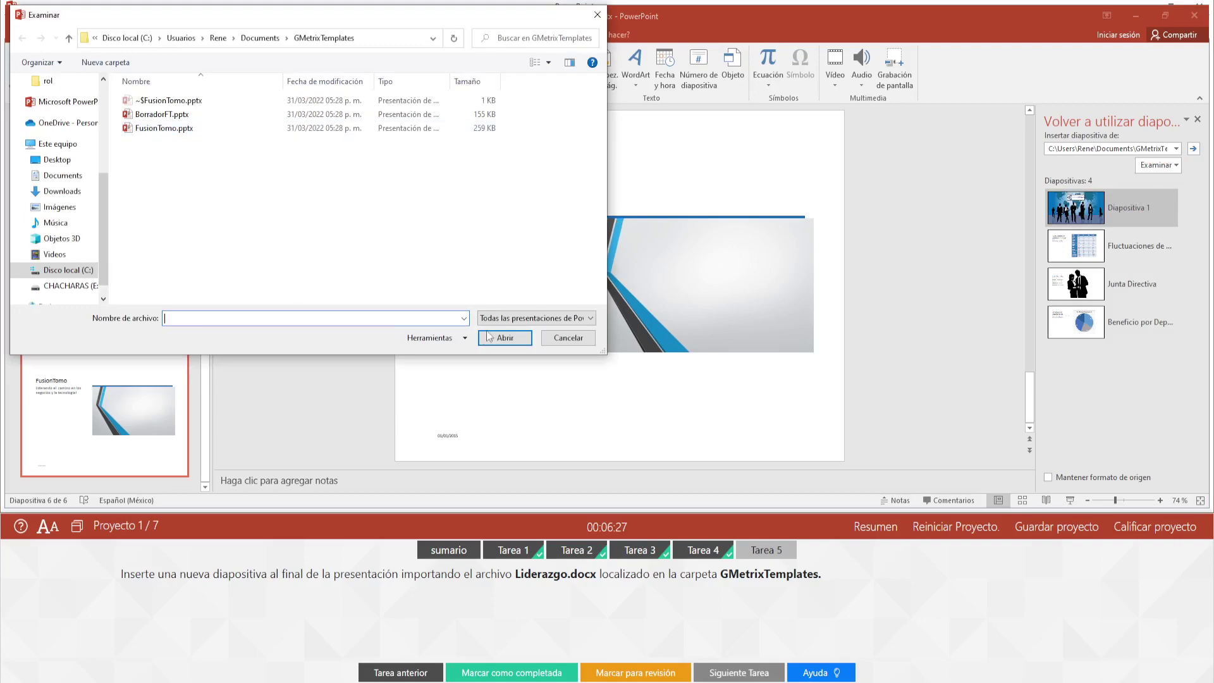
{"action": "left_click", "coordinate": [567, 338]}
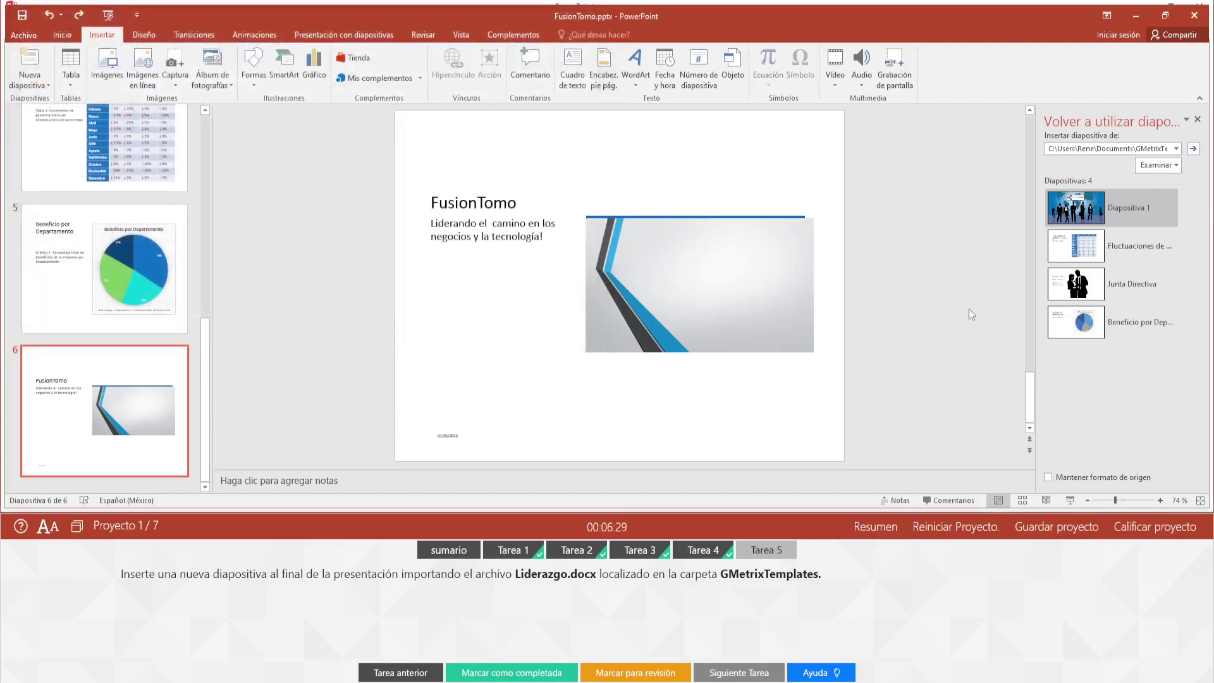
Step: Show the Task 5 step-by-step help and return to the Inicio ribbon
{"action": "left_click", "coordinate": [795, 674]}
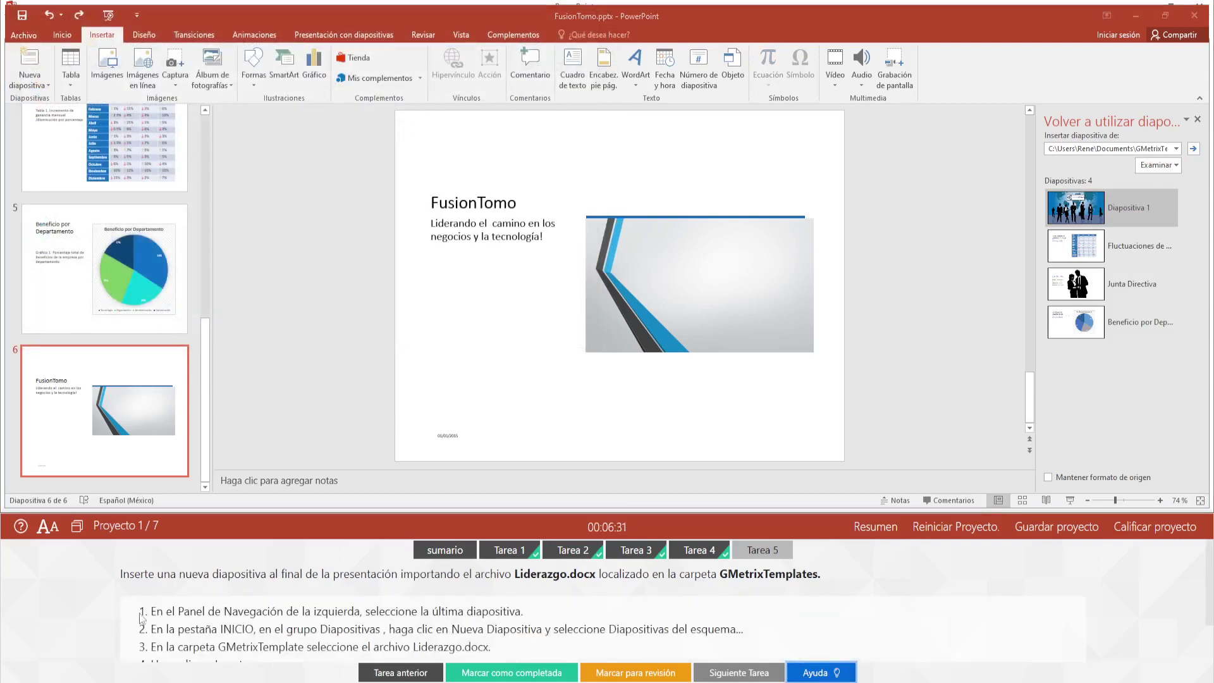
{"action": "scroll", "coordinate": [232, 612], "scroll_direction": "down", "scroll_amount": 1}
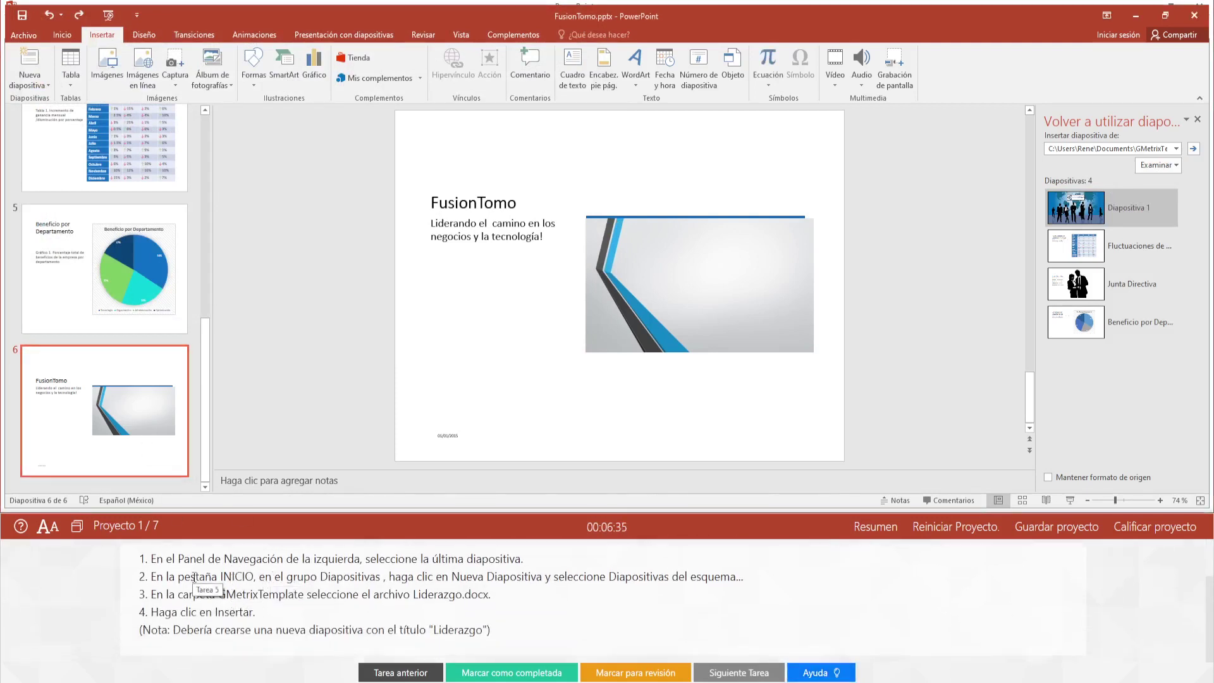
{"action": "left_click", "coordinate": [62, 35]}
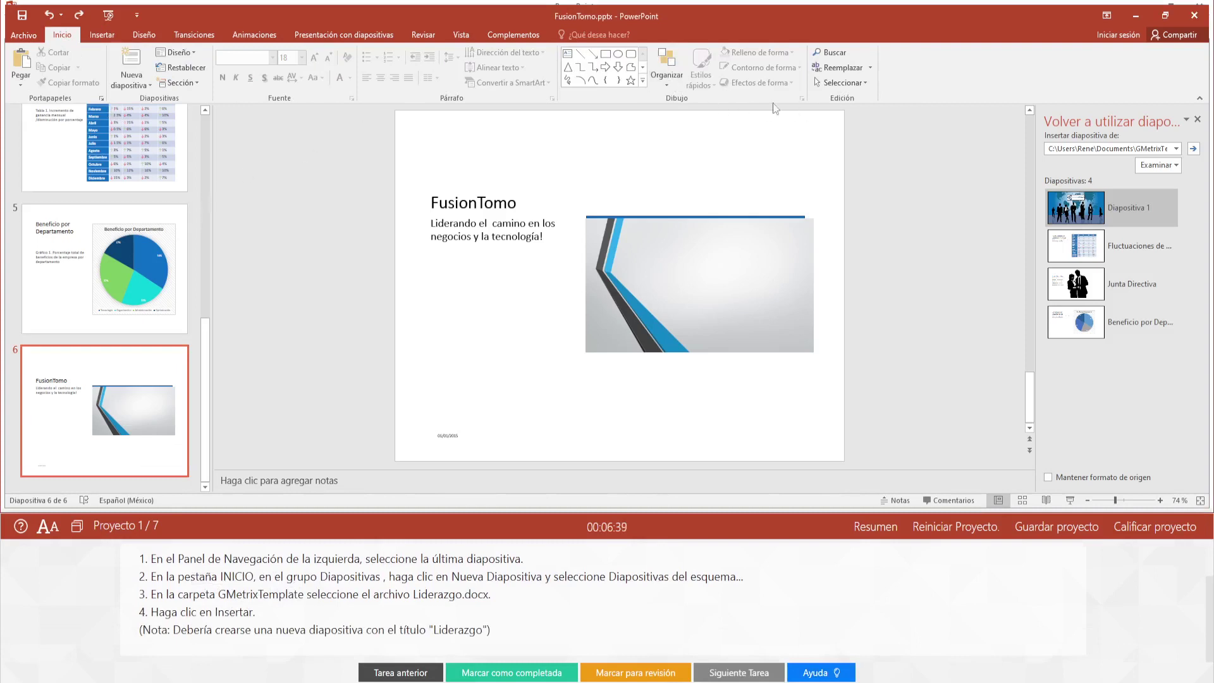
Step: Import GMetrixTemplates\Liderazgo.docx via Diapositivas del esquema as slide 7, then mark the task completed
{"action": "left_click", "coordinate": [150, 85]}
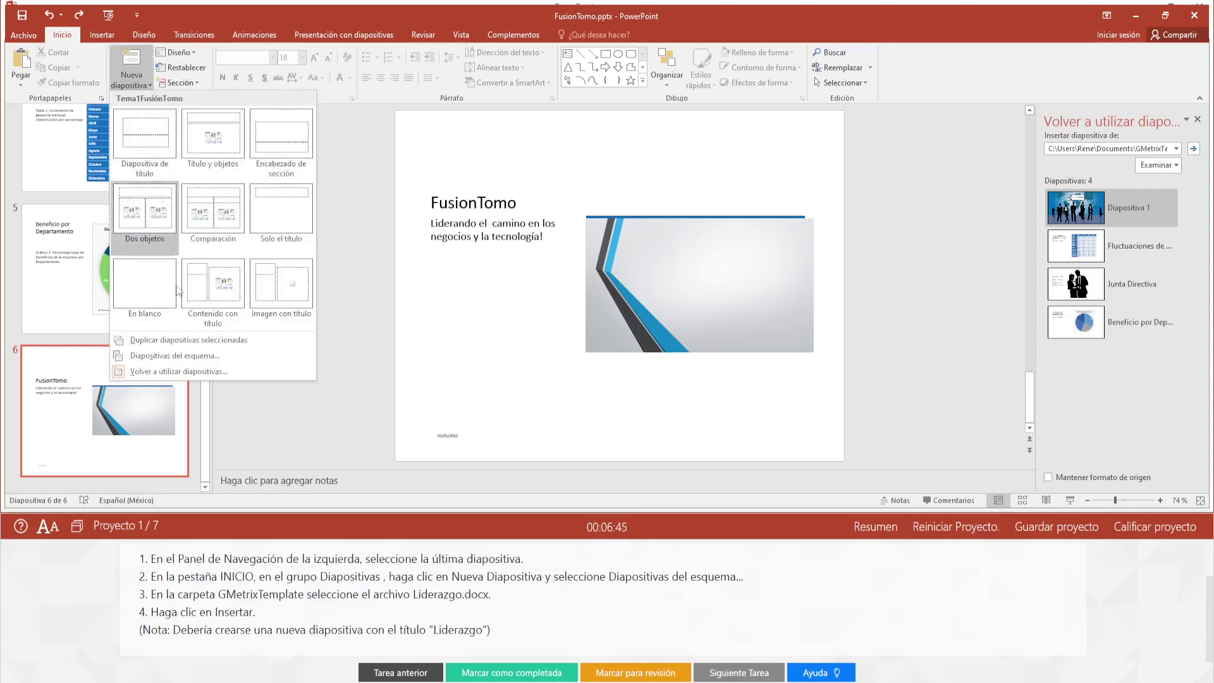
{"action": "left_click", "coordinate": [210, 356]}
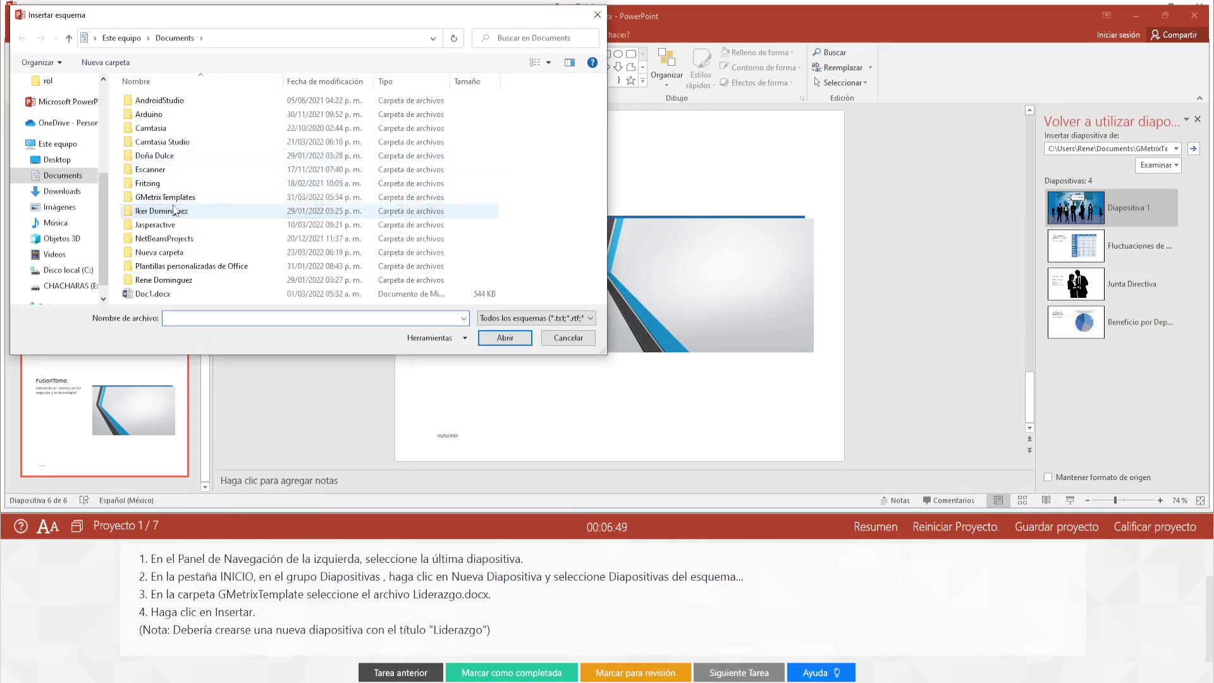
{"action": "double_click", "coordinate": [168, 198]}
{"action": "double_click", "coordinate": [163, 102]}
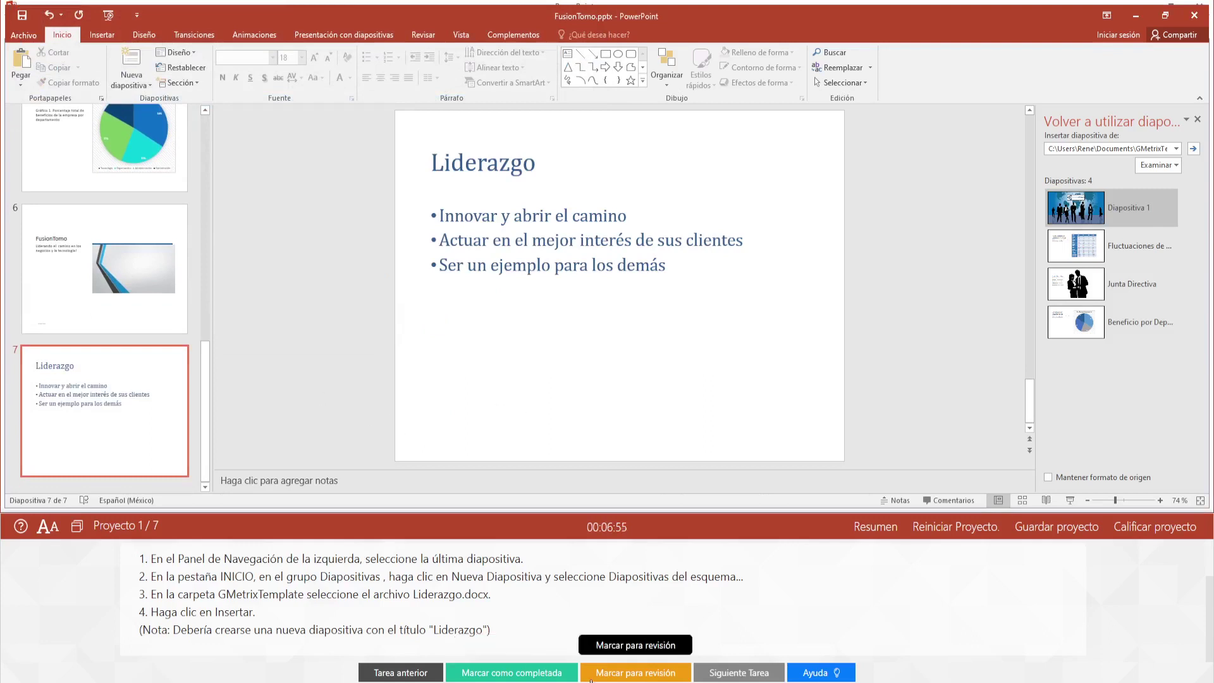
{"action": "left_click", "coordinate": [531, 672]}
{"action": "left_click", "coordinate": [769, 674]}
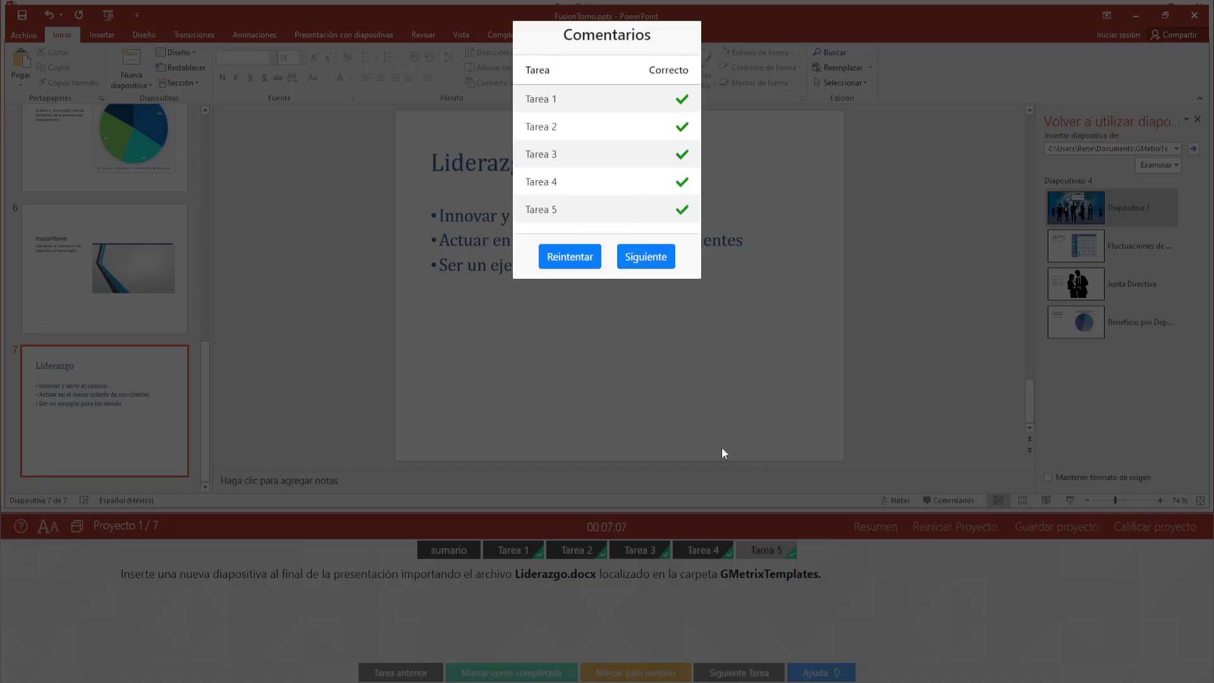
Step: Continue to Proyecto 2/7 so Redes.pptx loads at Task 1
{"action": "left_click", "coordinate": [648, 261]}
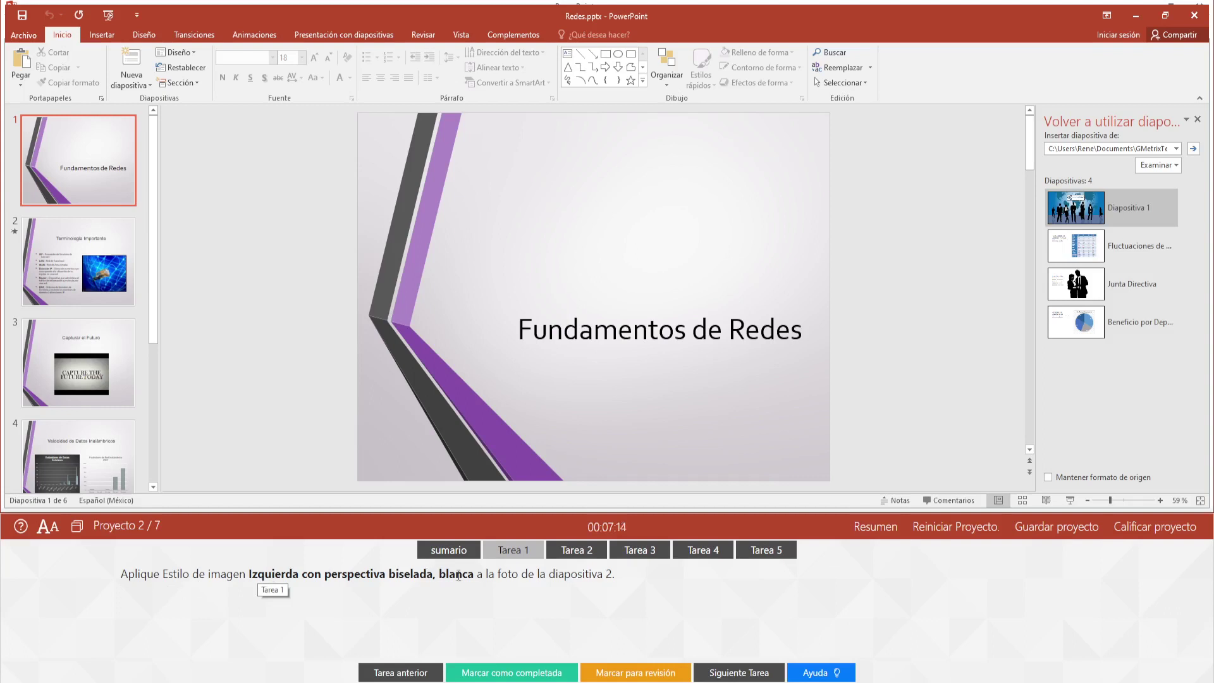
Step: Apply the Izquierda con perspectiva biselada, blanca picture style to slide 2's photo
{"action": "left_click", "coordinate": [62, 265]}
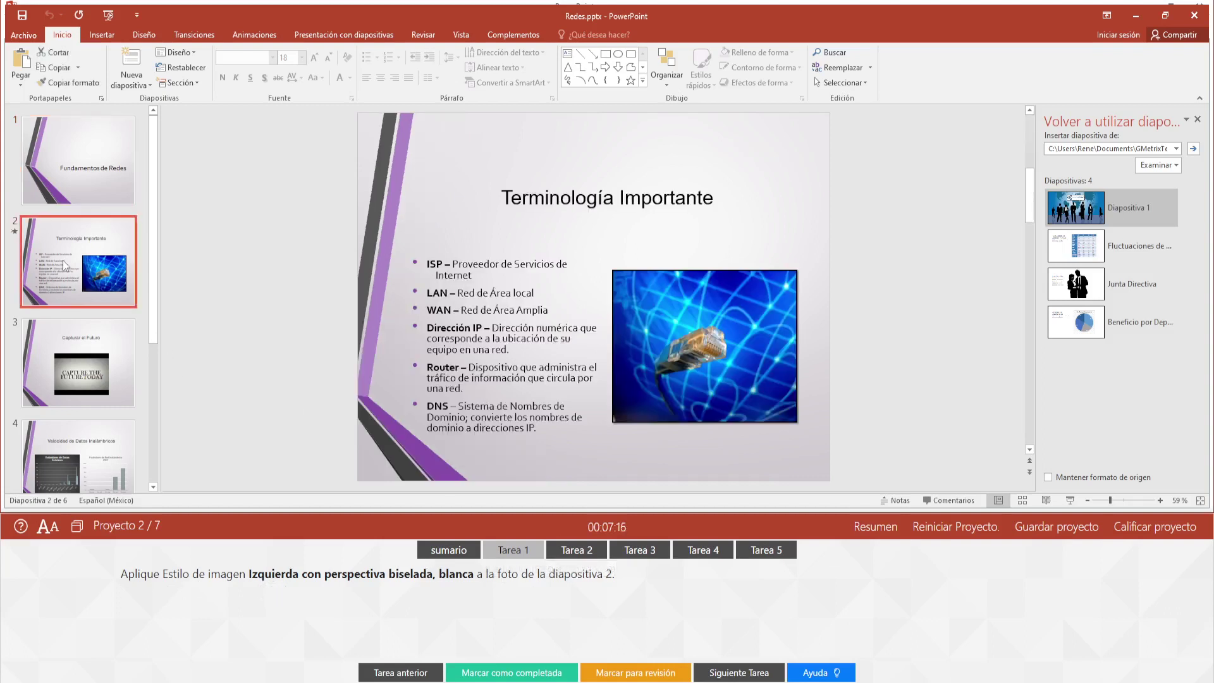
{"action": "left_click", "coordinate": [771, 347]}
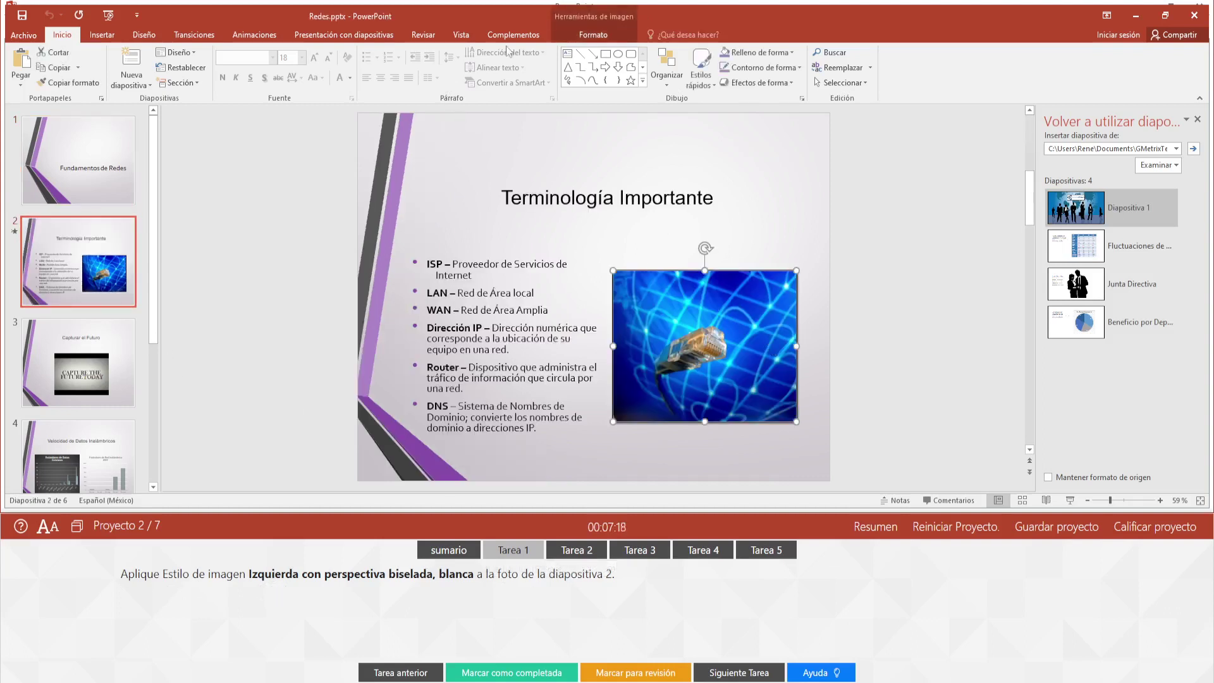
{"action": "left_click", "coordinate": [593, 35]}
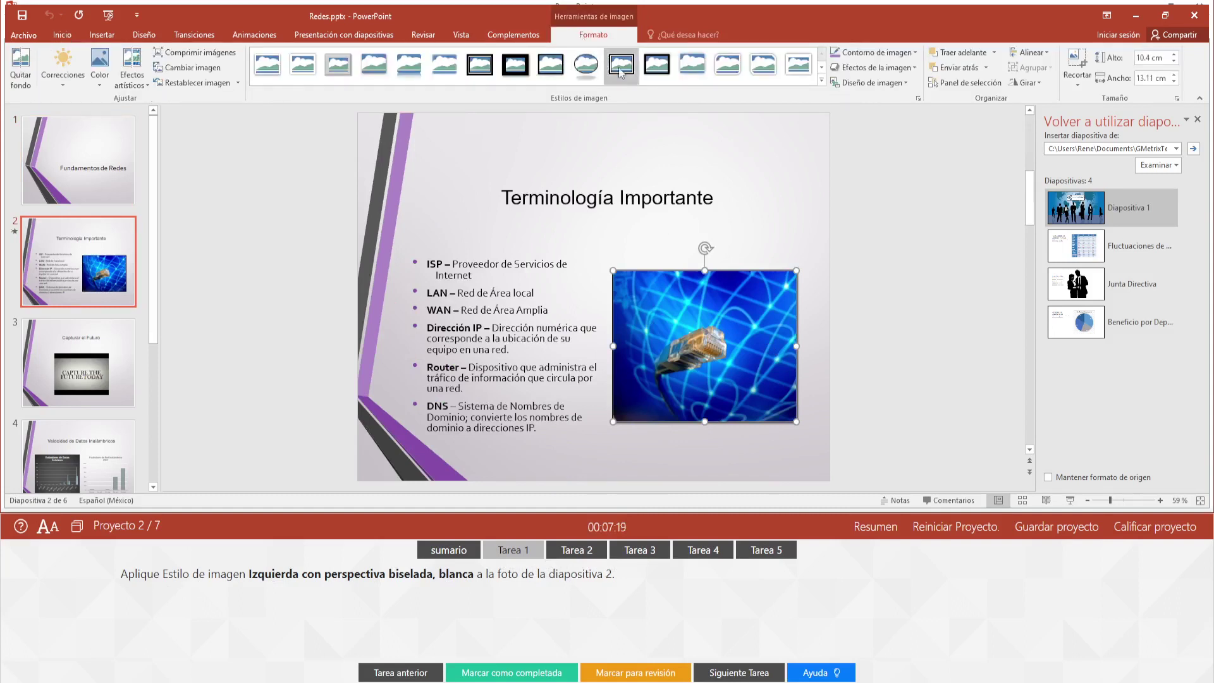
{"action": "left_click", "coordinate": [821, 81]}
{"action": "left_click", "coordinate": [823, 24]}
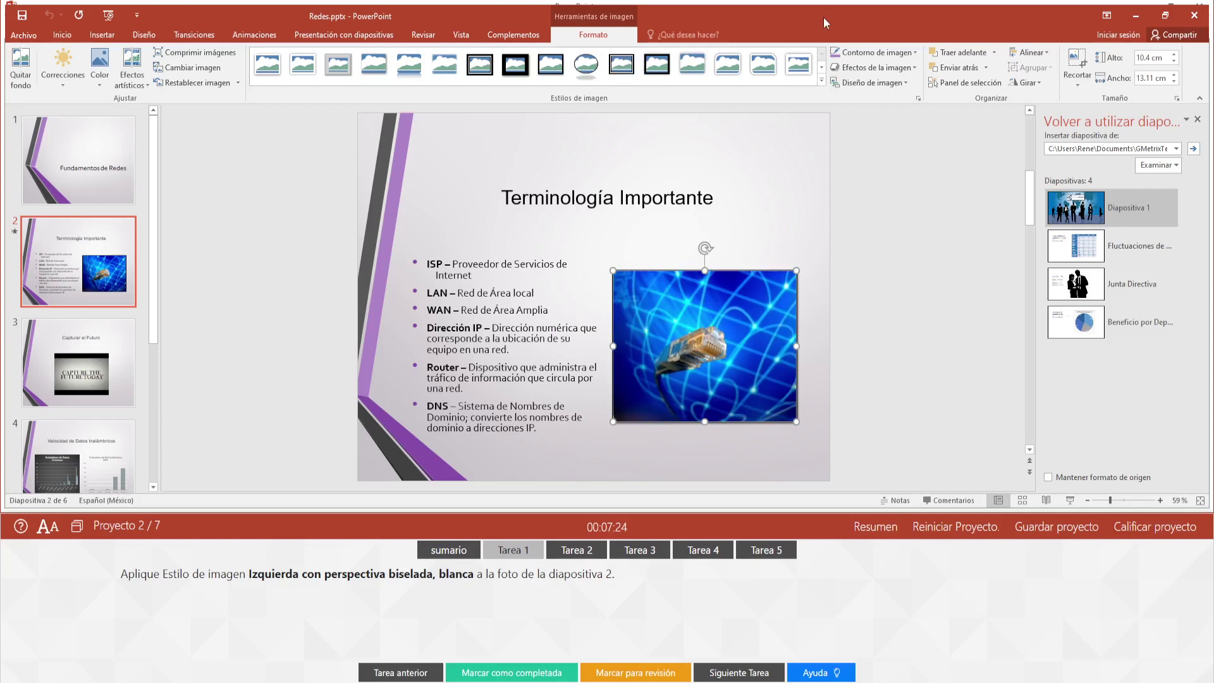
{"action": "left_click", "coordinate": [822, 83]}
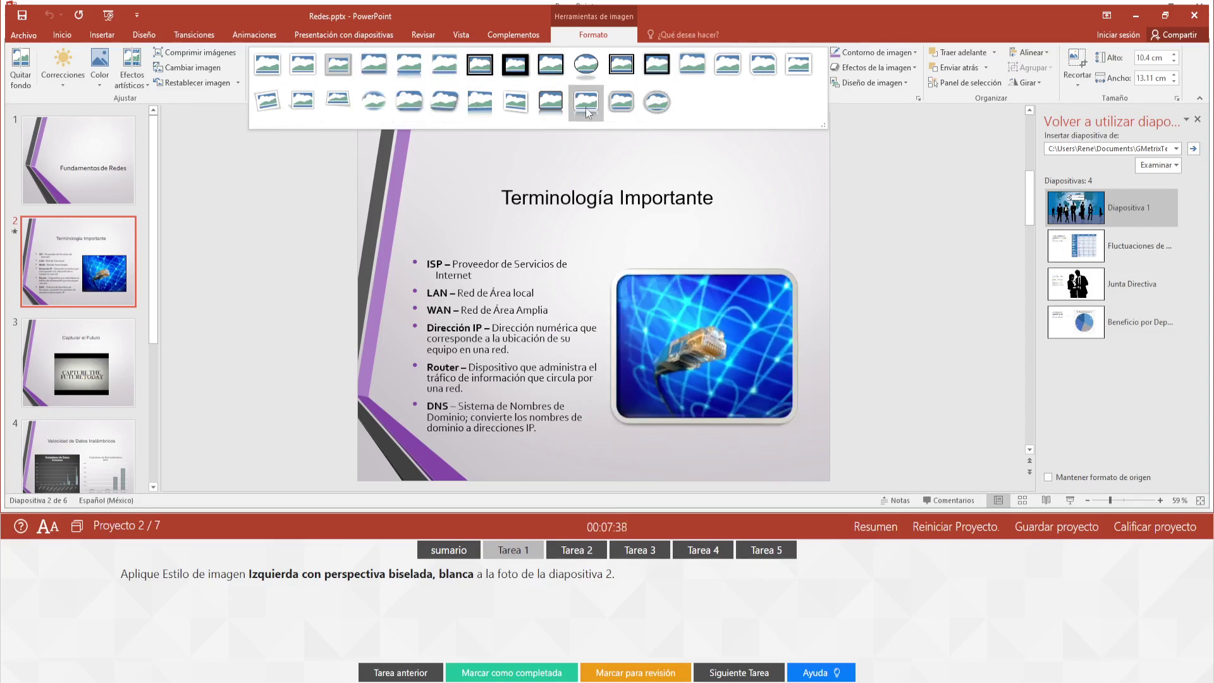
{"action": "left_click", "coordinate": [527, 108]}
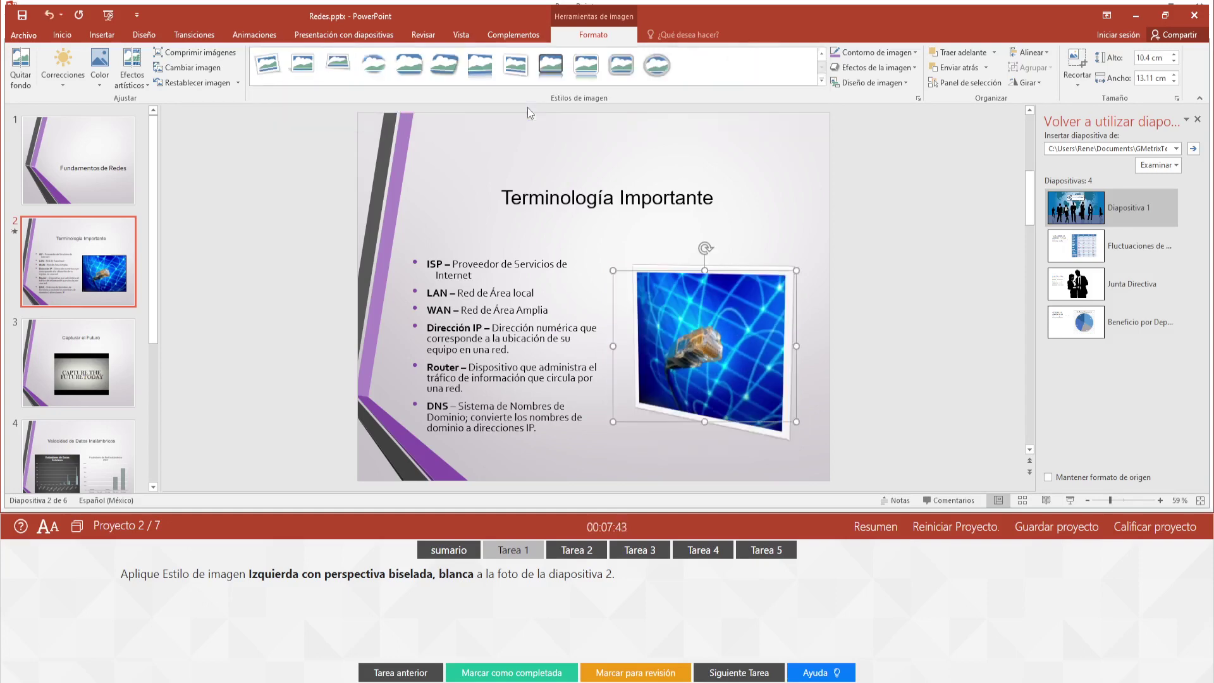
Step: Deselect the photo, mark task 1 as completed, and advance to task 2
{"action": "left_click", "coordinate": [910, 390]}
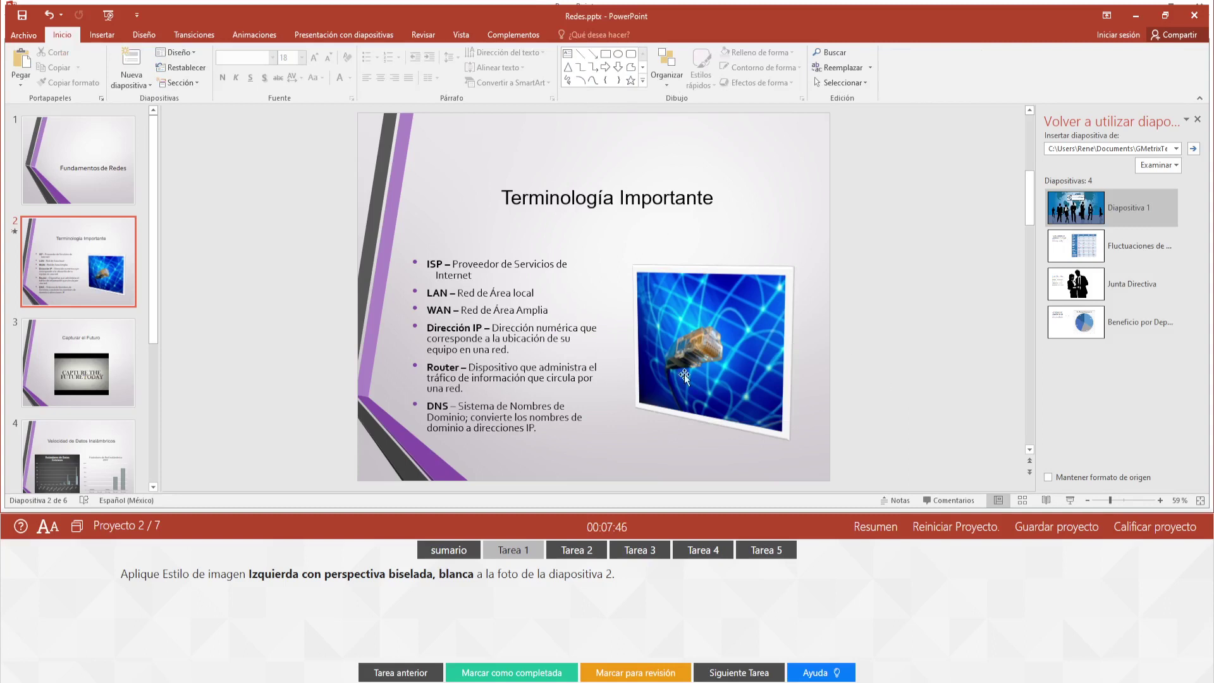
{"action": "left_click", "coordinate": [511, 672]}
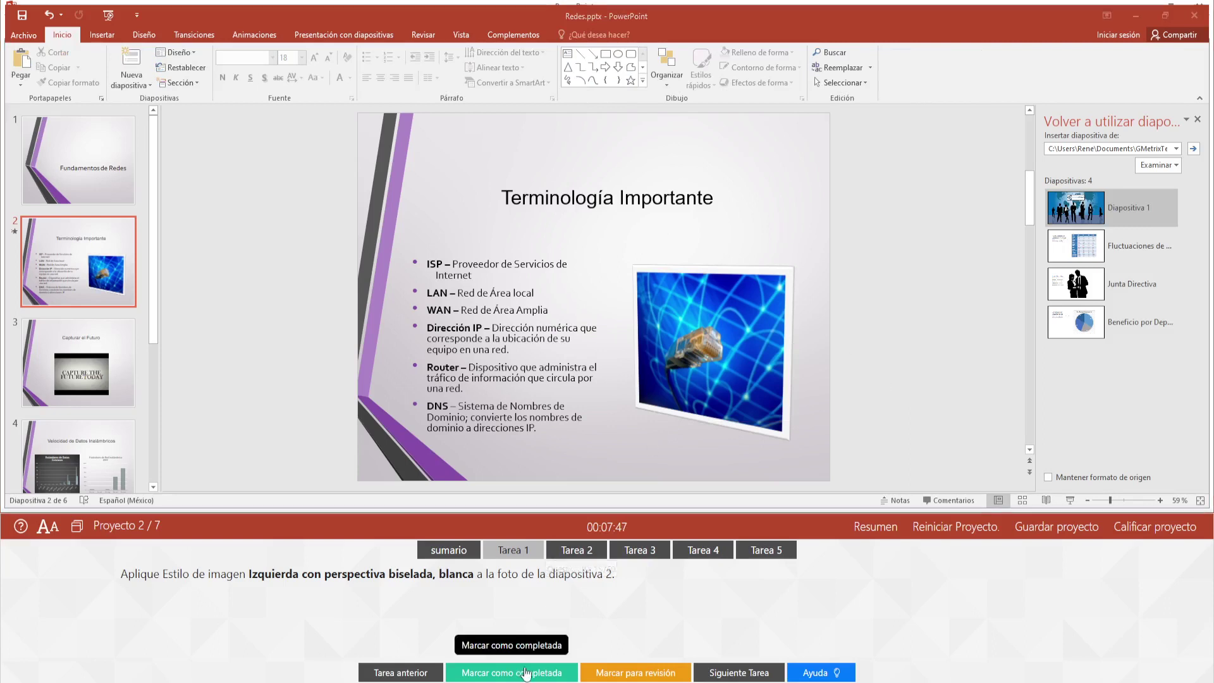
{"action": "left_click", "coordinate": [761, 672]}
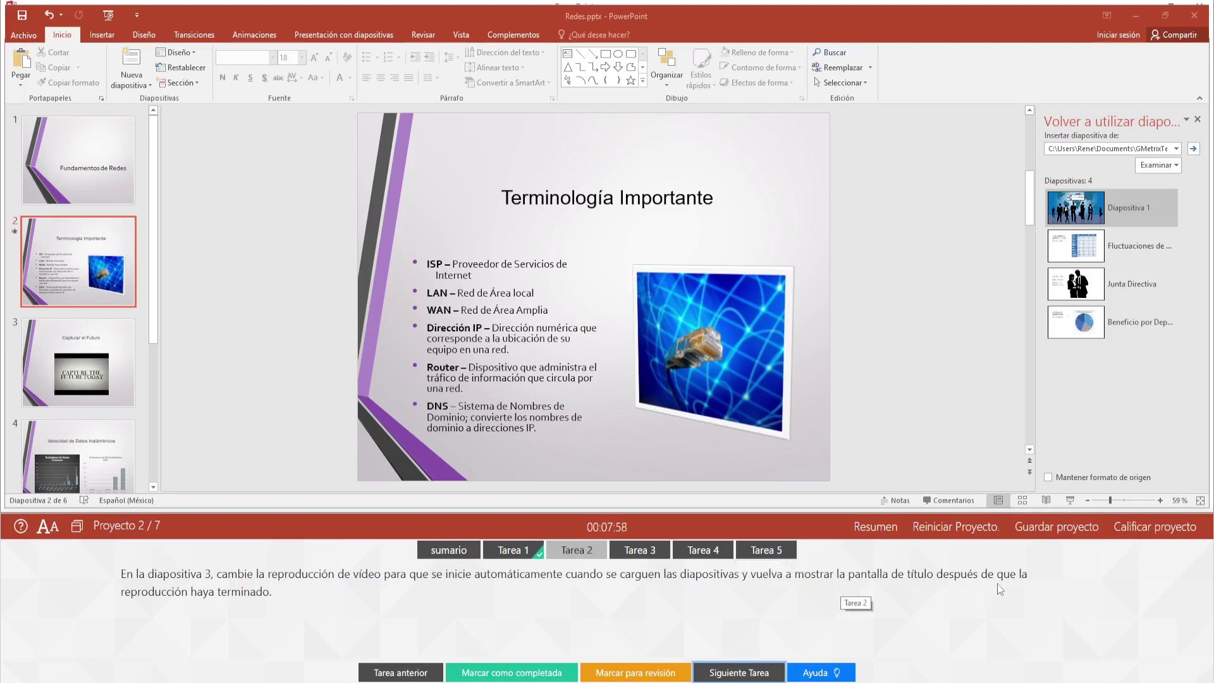
Step: Set slide 3's video to start automatically and rewind after playback
{"action": "left_click", "coordinate": [83, 362]}
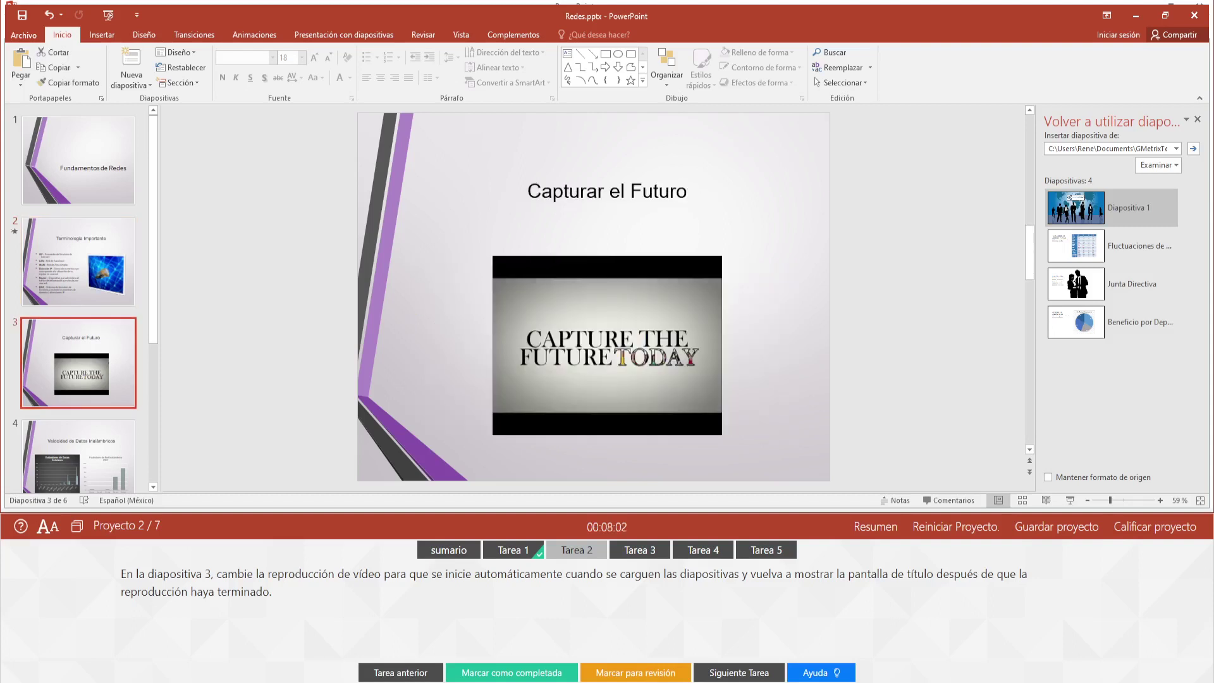
{"action": "left_click", "coordinate": [815, 672]}
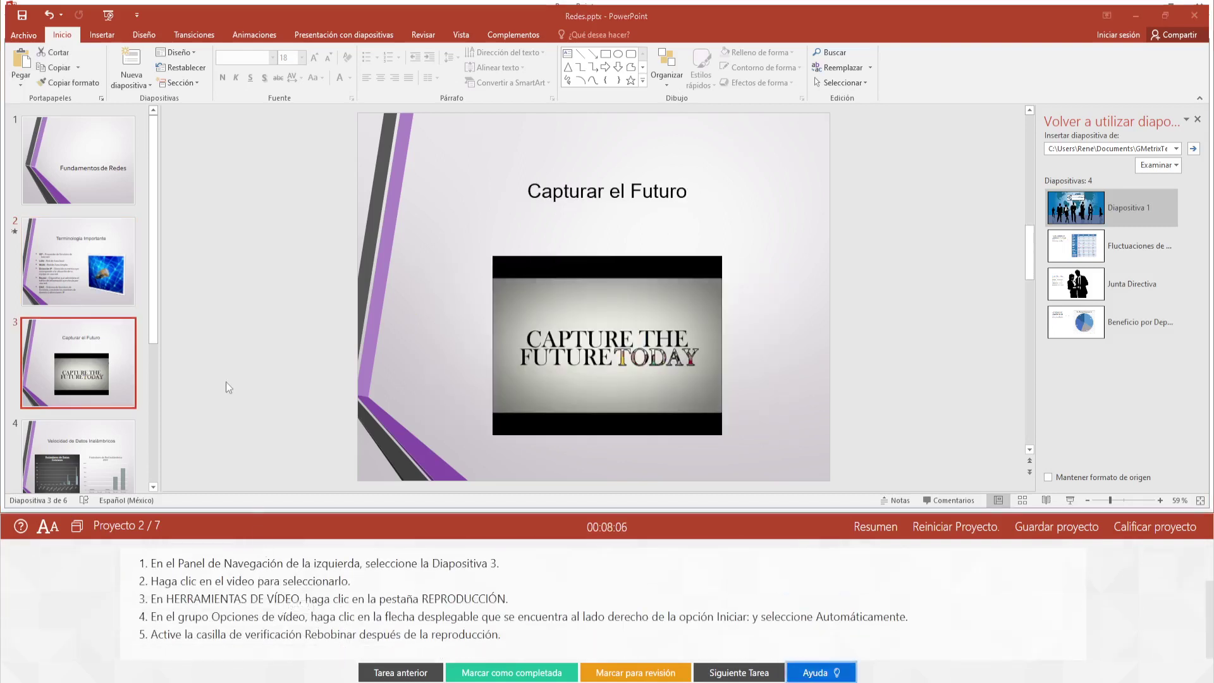
{"action": "left_click", "coordinate": [719, 339]}
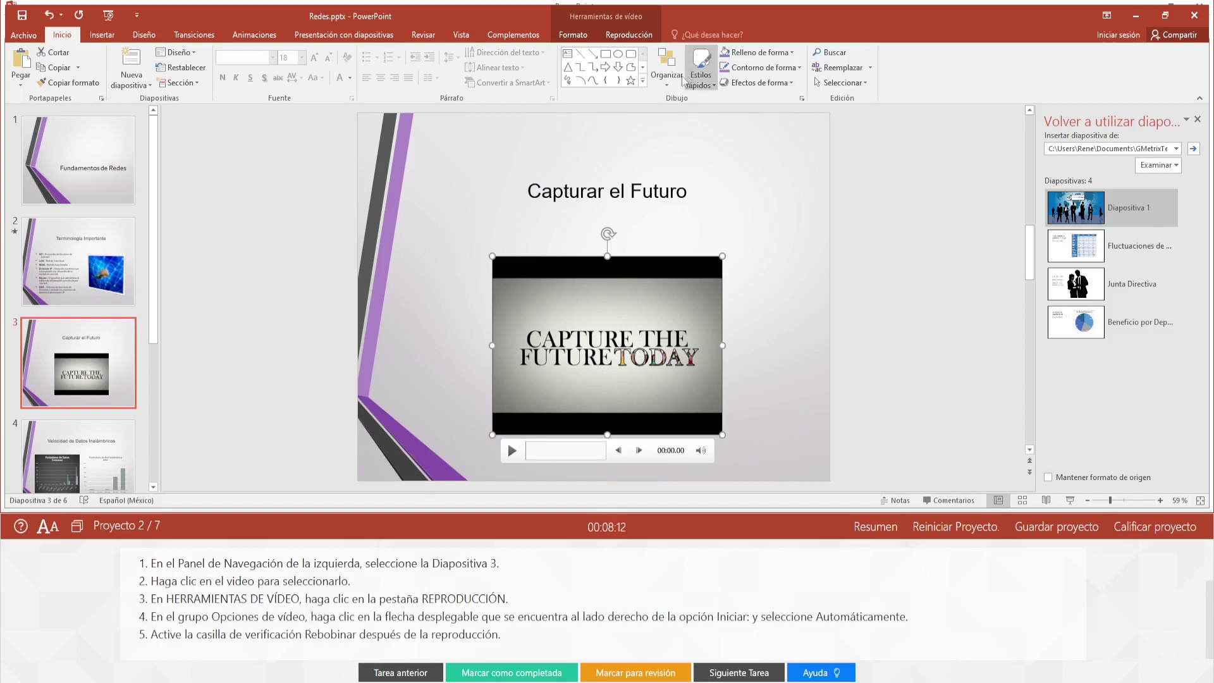
{"action": "left_click", "coordinate": [635, 36]}
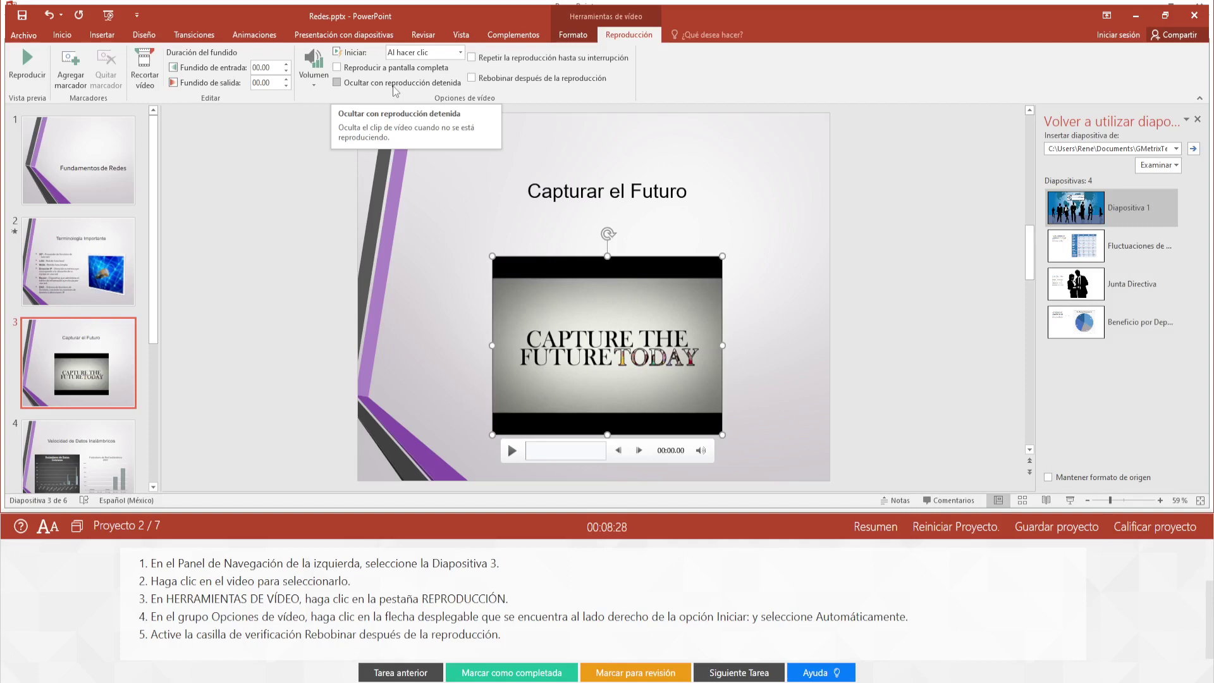
{"action": "left_click", "coordinate": [460, 53]}
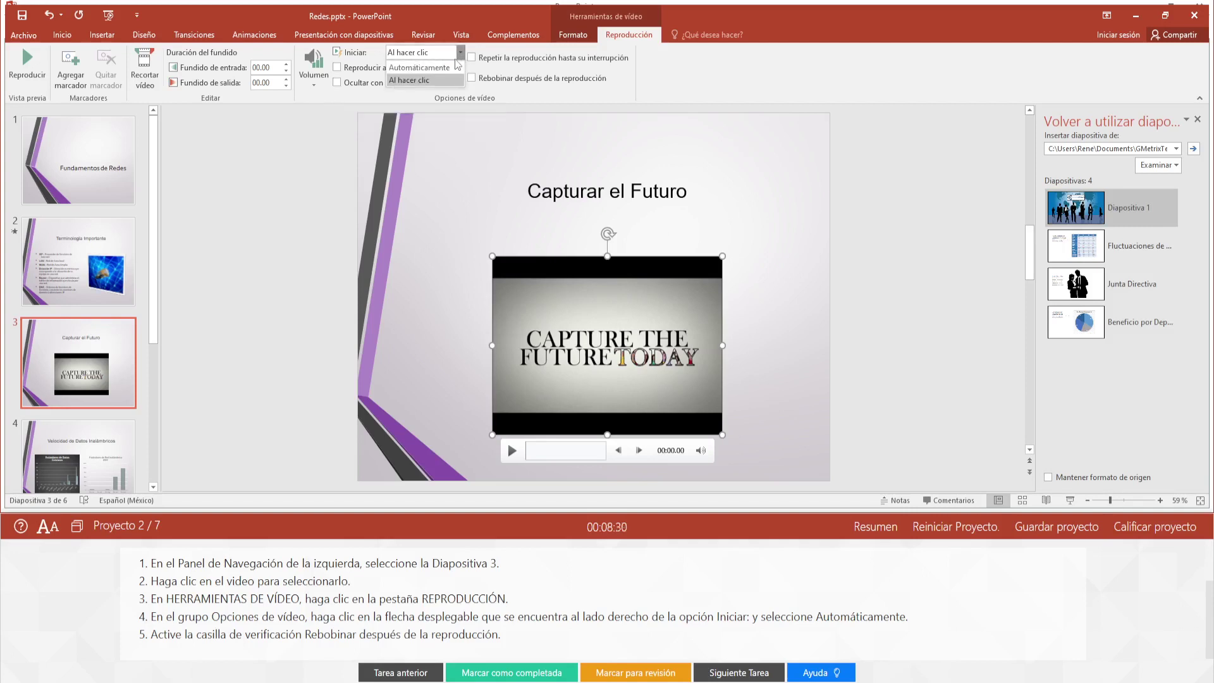
{"action": "left_click", "coordinate": [437, 68]}
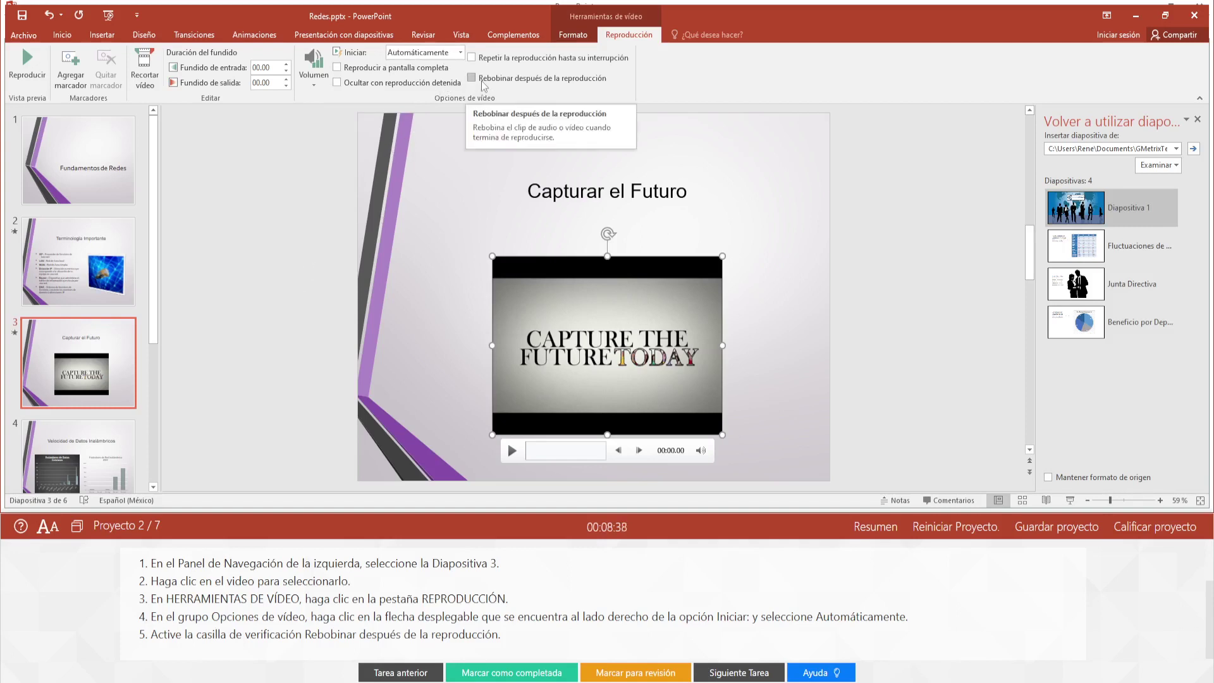
{"action": "left_click", "coordinate": [481, 83]}
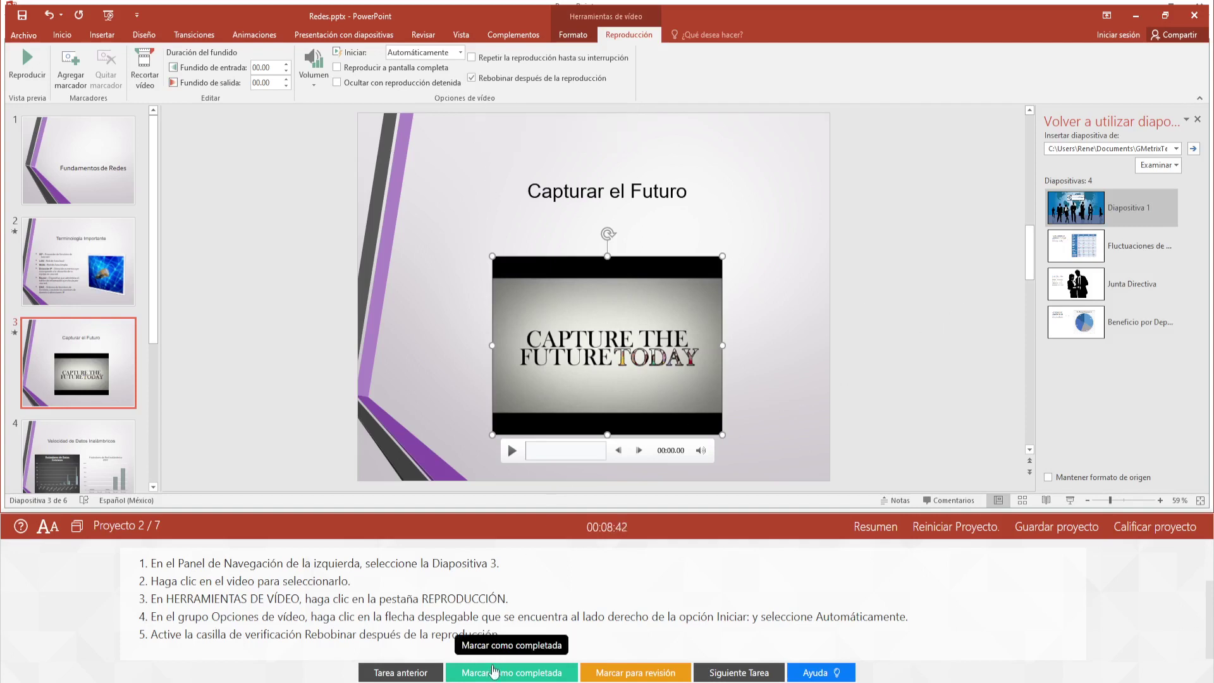
Step: Mark task 2 as completed and advance to task 3
{"action": "left_click", "coordinate": [493, 672]}
{"action": "left_click", "coordinate": [820, 673]}
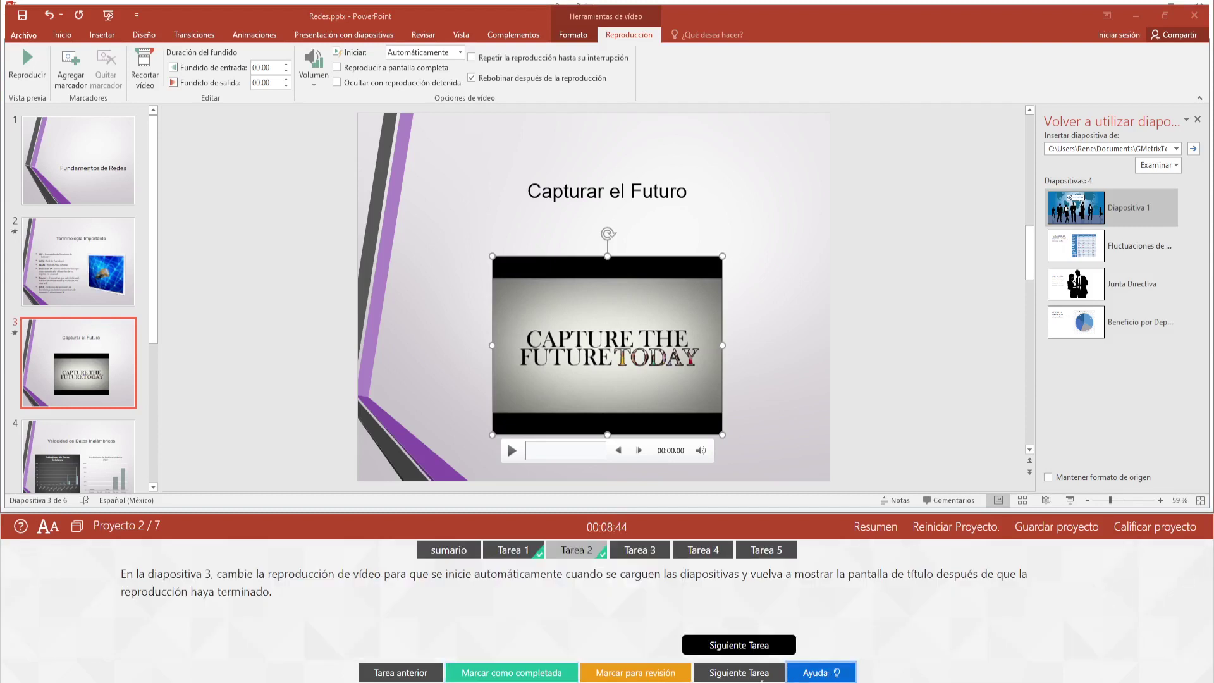
{"action": "left_click", "coordinate": [741, 674]}
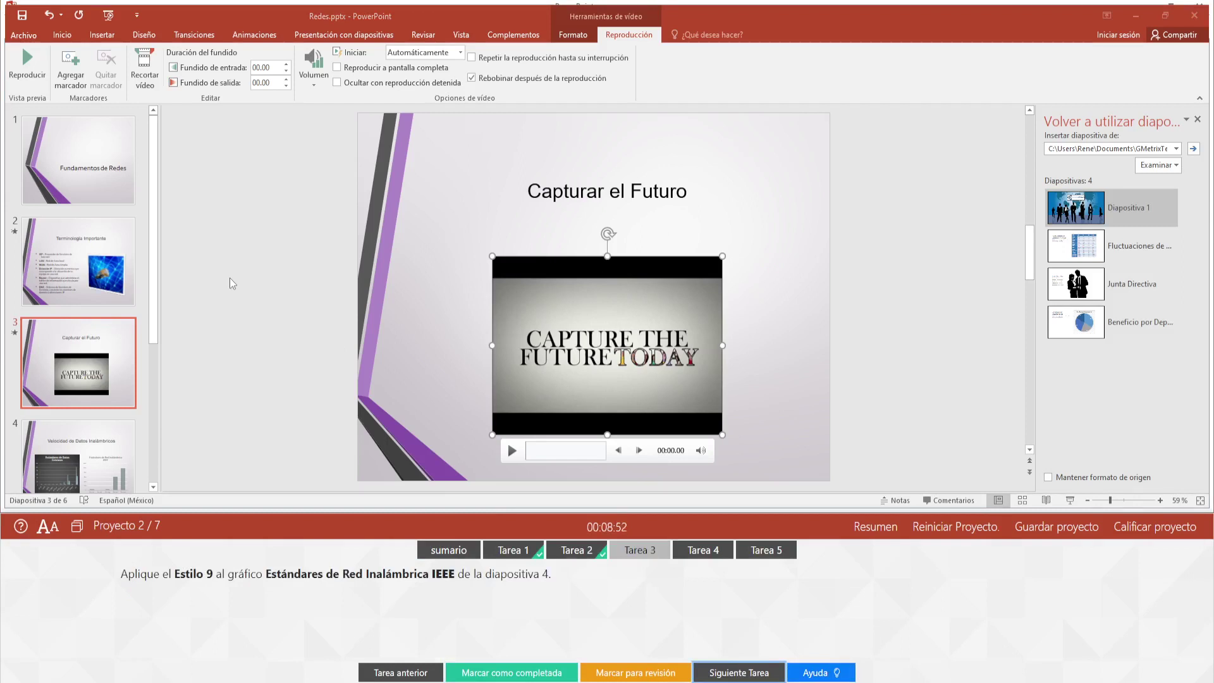
Step: Apply Estilo 9 to slide 4's Estándares de Red Inalámbrica IEEE chart, then complete task 3 and advance
{"action": "left_click", "coordinate": [89, 443]}
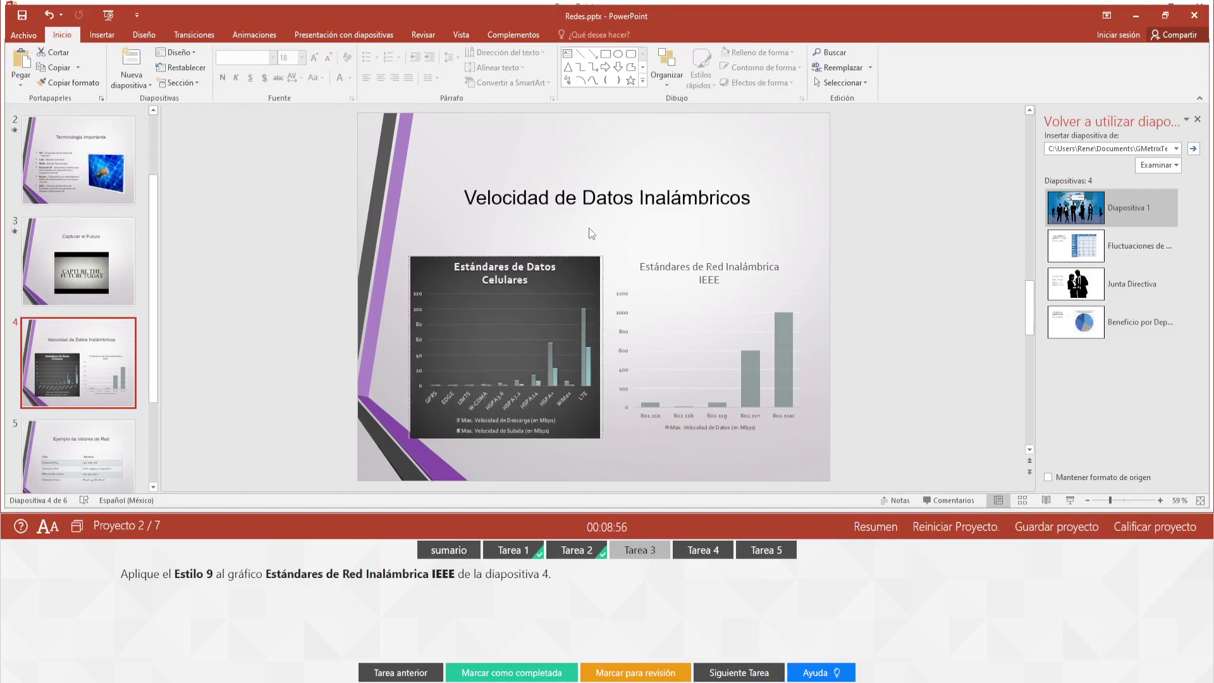
{"action": "left_click", "coordinate": [563, 291]}
{"action": "left_click", "coordinate": [712, 291]}
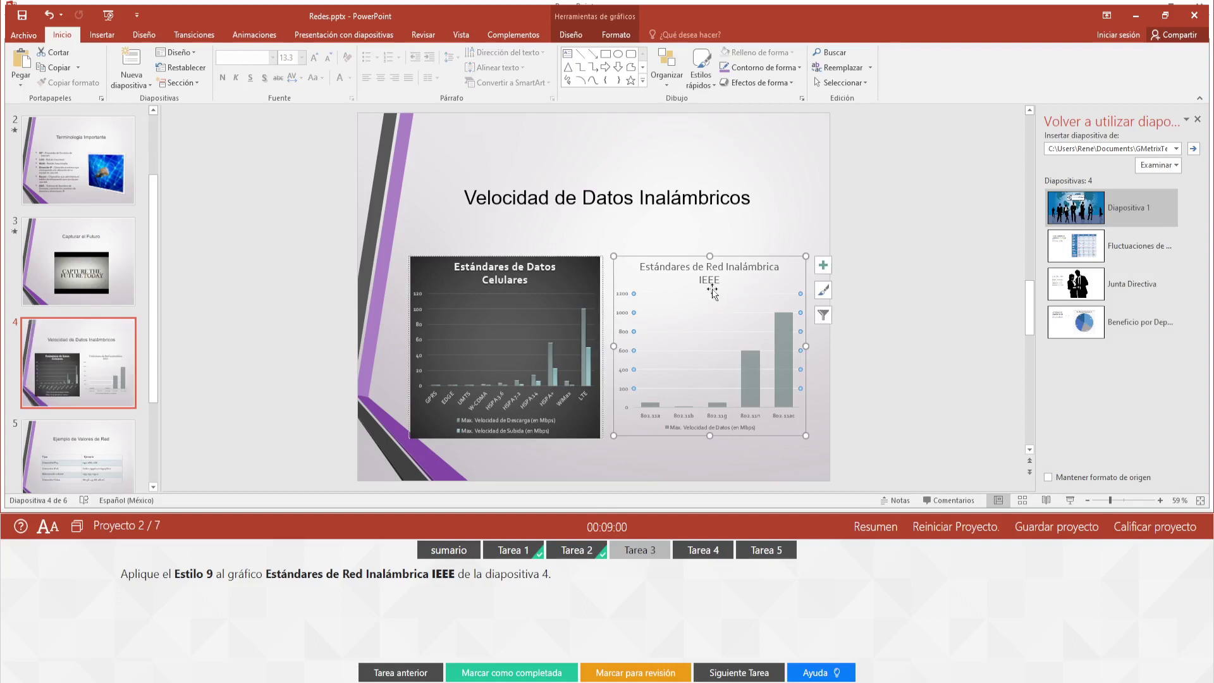
{"action": "left_click", "coordinate": [580, 36]}
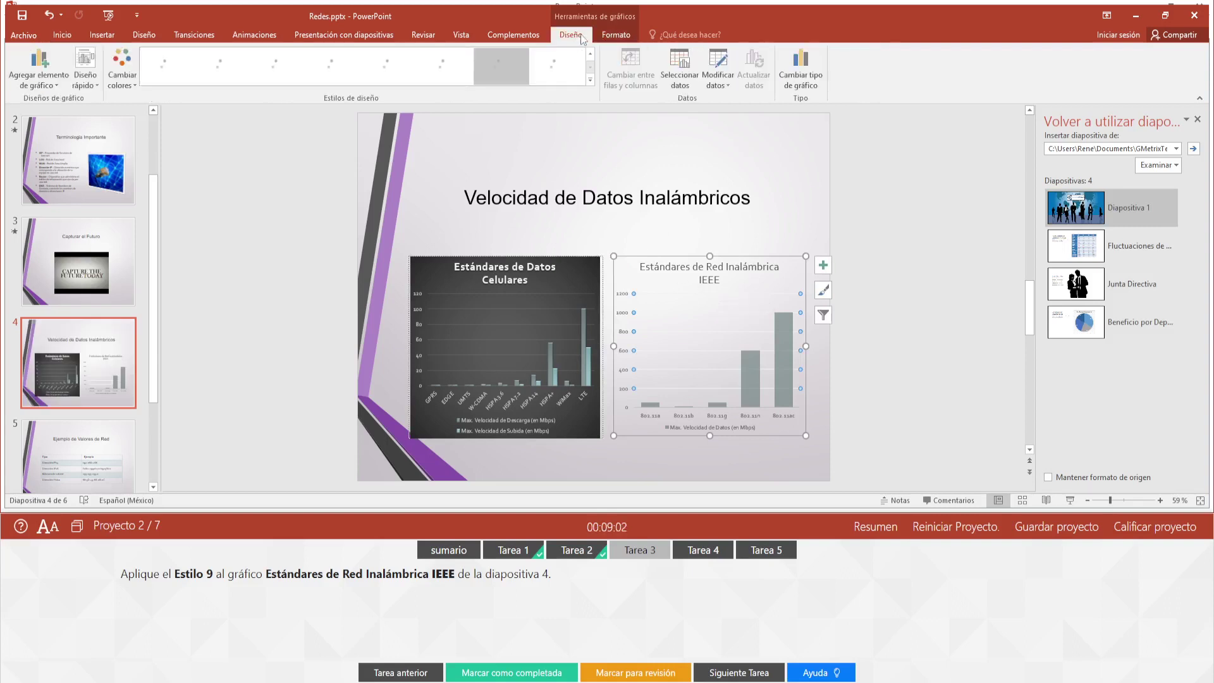
{"action": "left_click", "coordinate": [590, 80]}
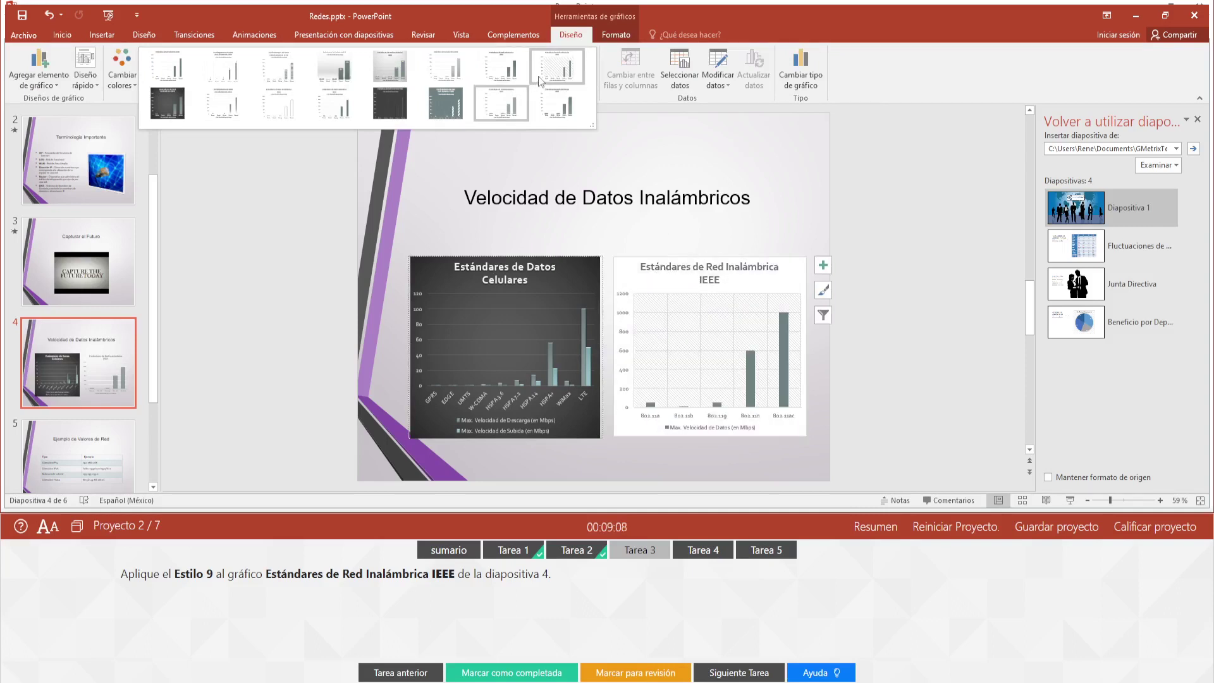
{"action": "left_click", "coordinate": [182, 107]}
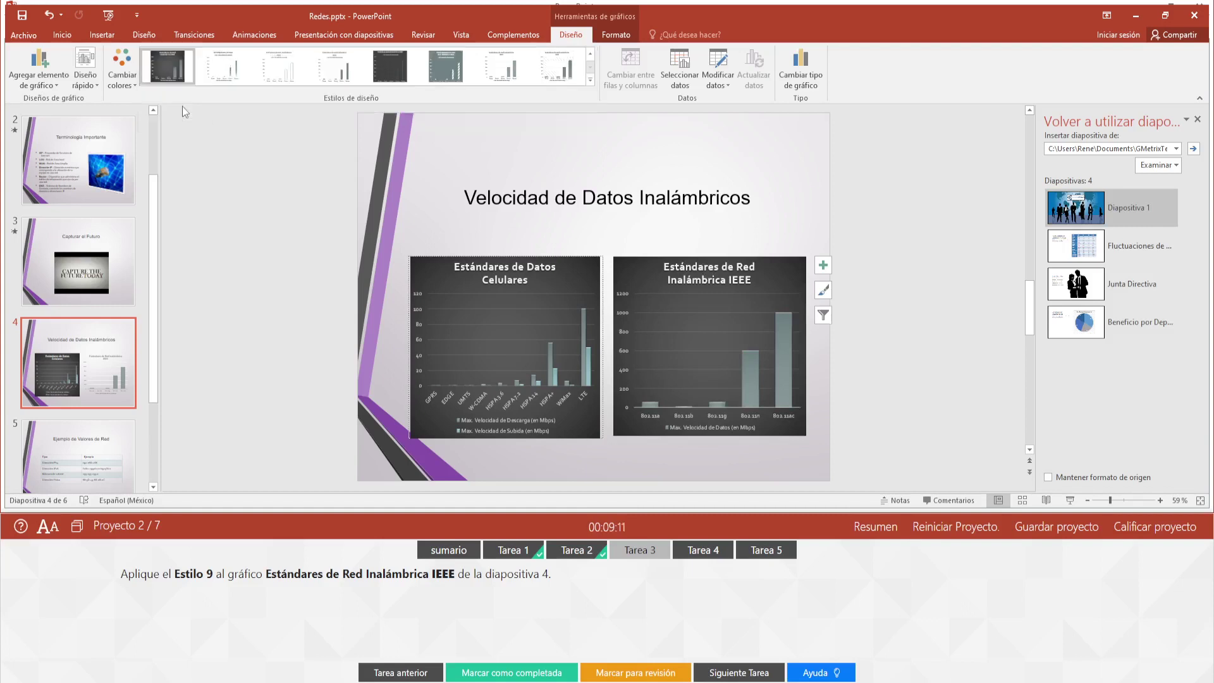
{"action": "left_click", "coordinate": [543, 672]}
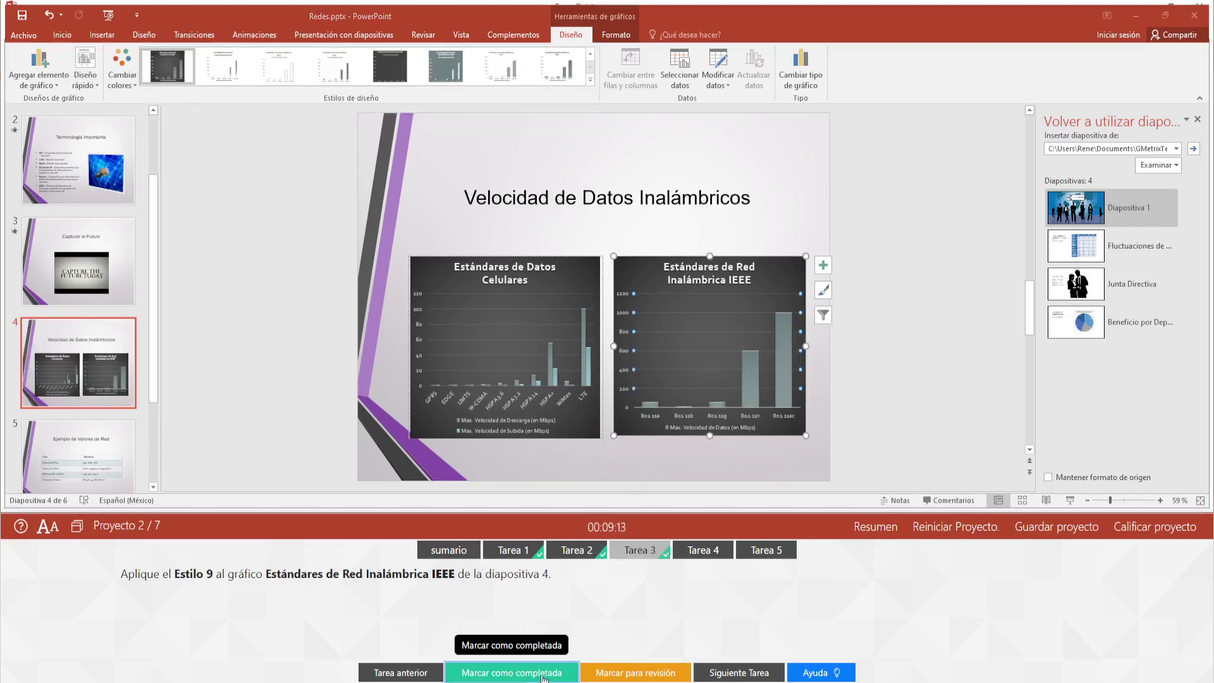
{"action": "left_click", "coordinate": [732, 674]}
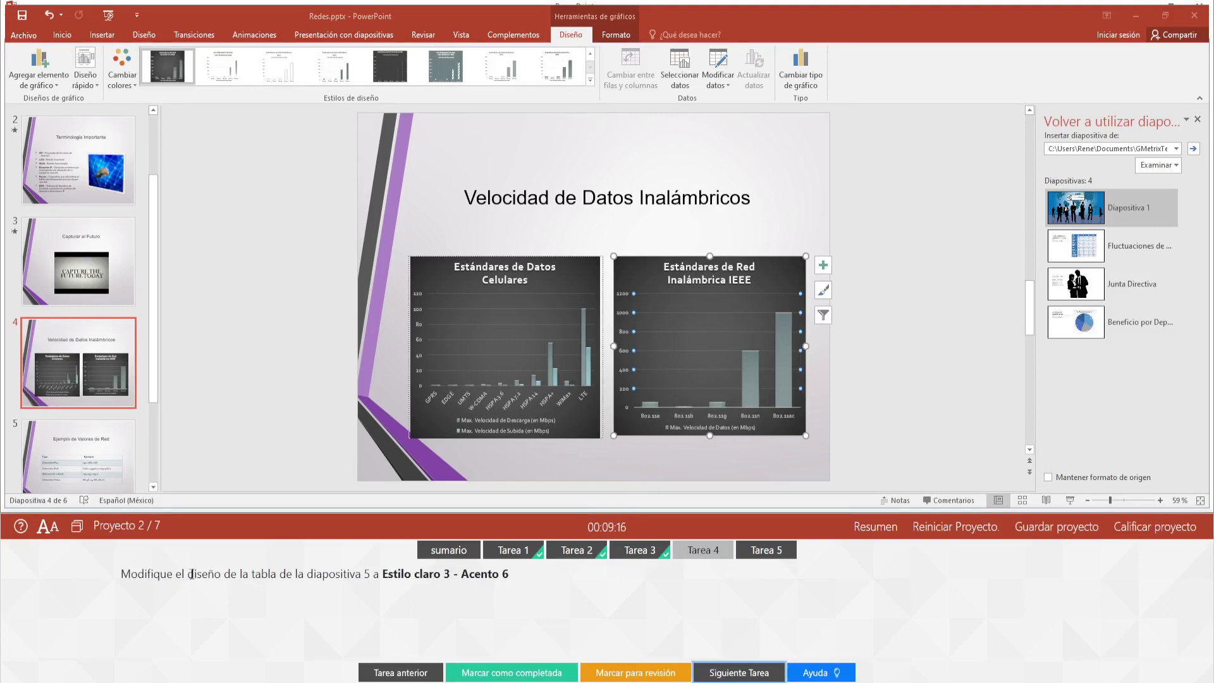
Step: Apply Estilo claro 3 - Acento 6 to slide 5's network values table and mark task 4 completed
{"action": "left_click", "coordinate": [113, 448]}
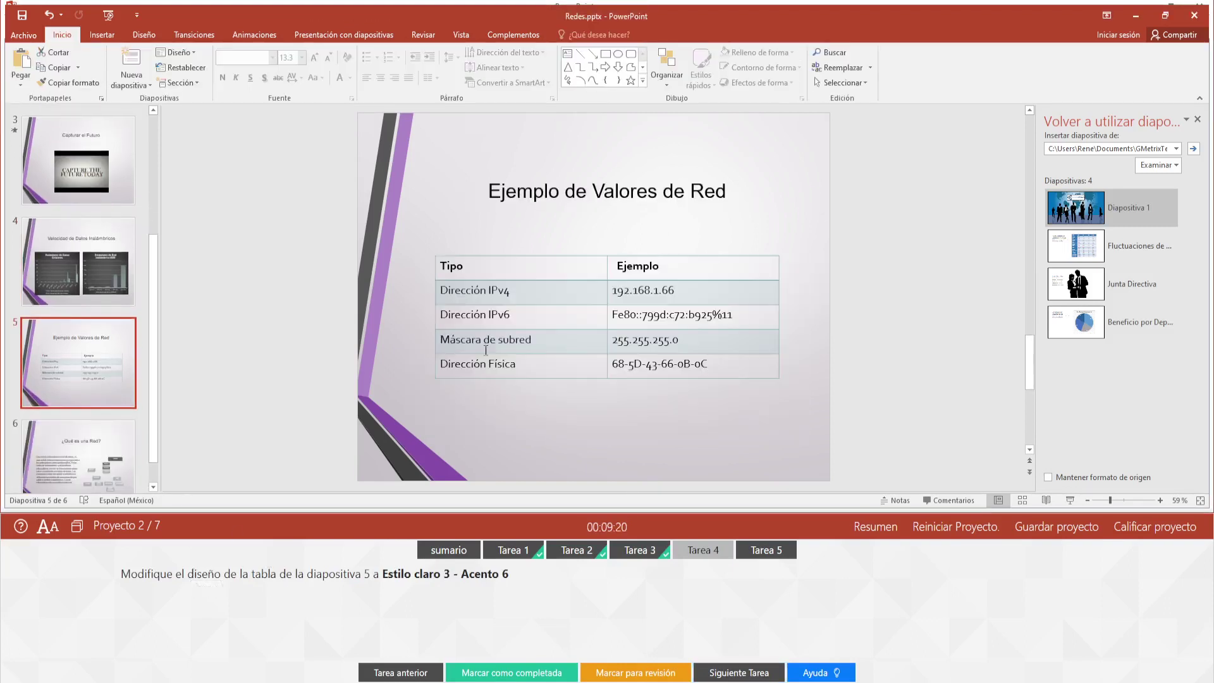
{"action": "left_click", "coordinate": [553, 326]}
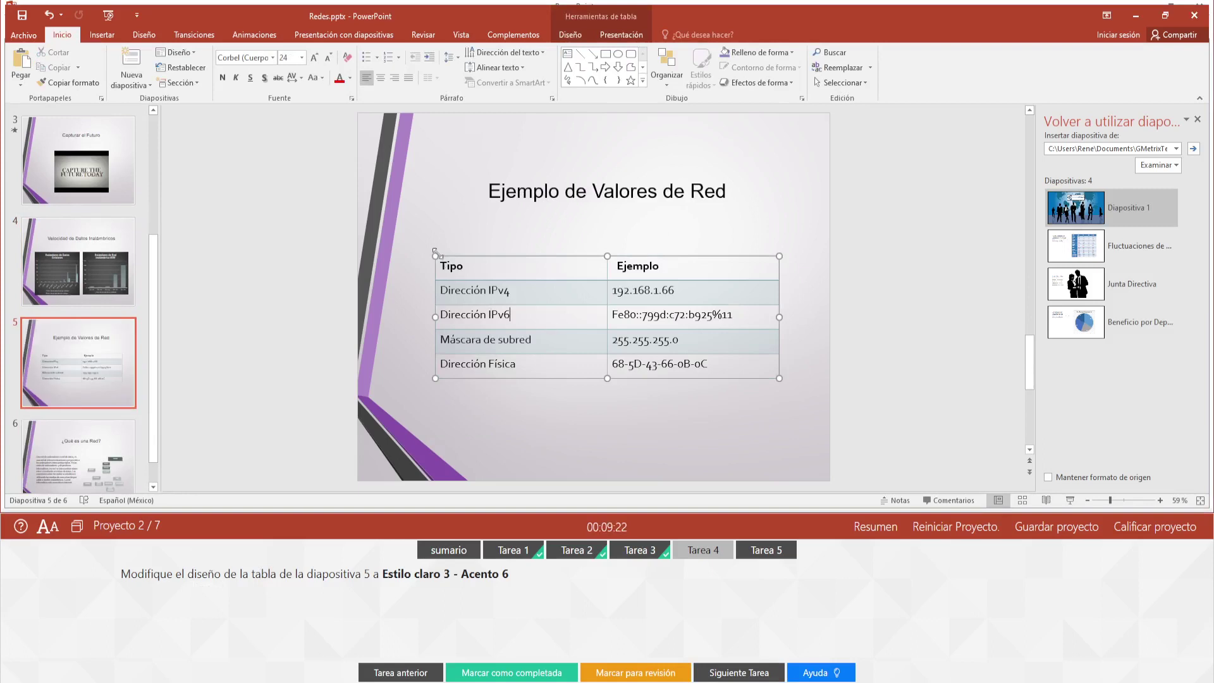
{"action": "left_click", "coordinate": [621, 35]}
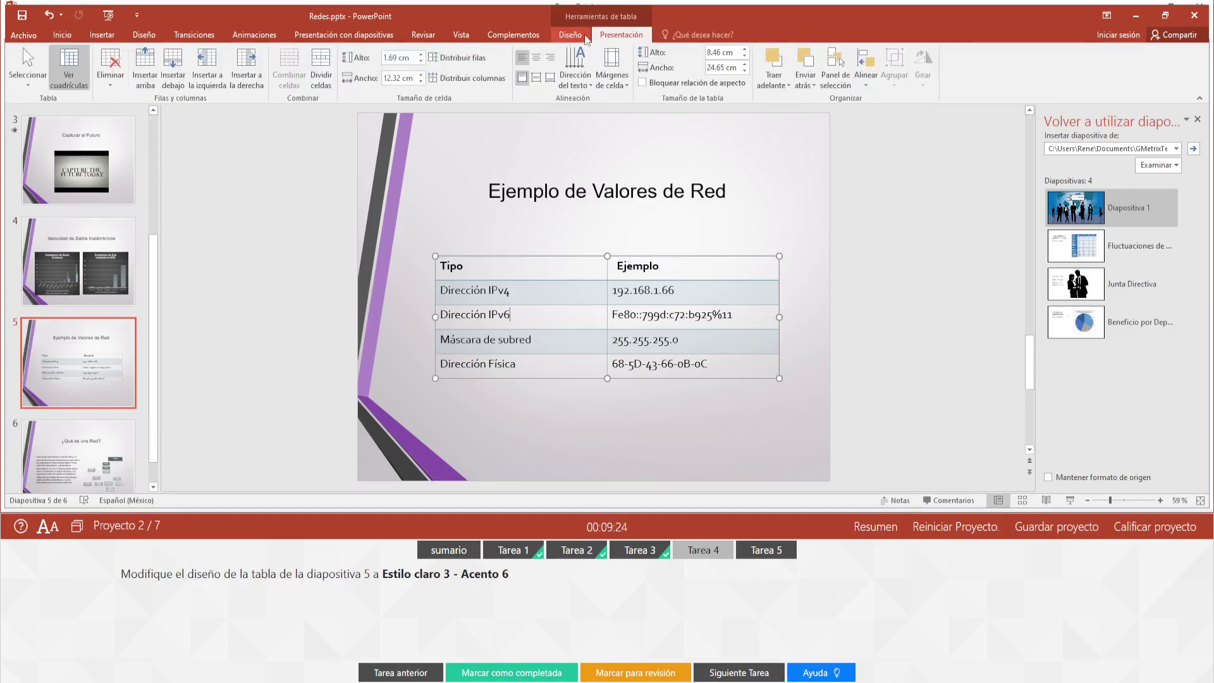
{"action": "left_click", "coordinate": [585, 36]}
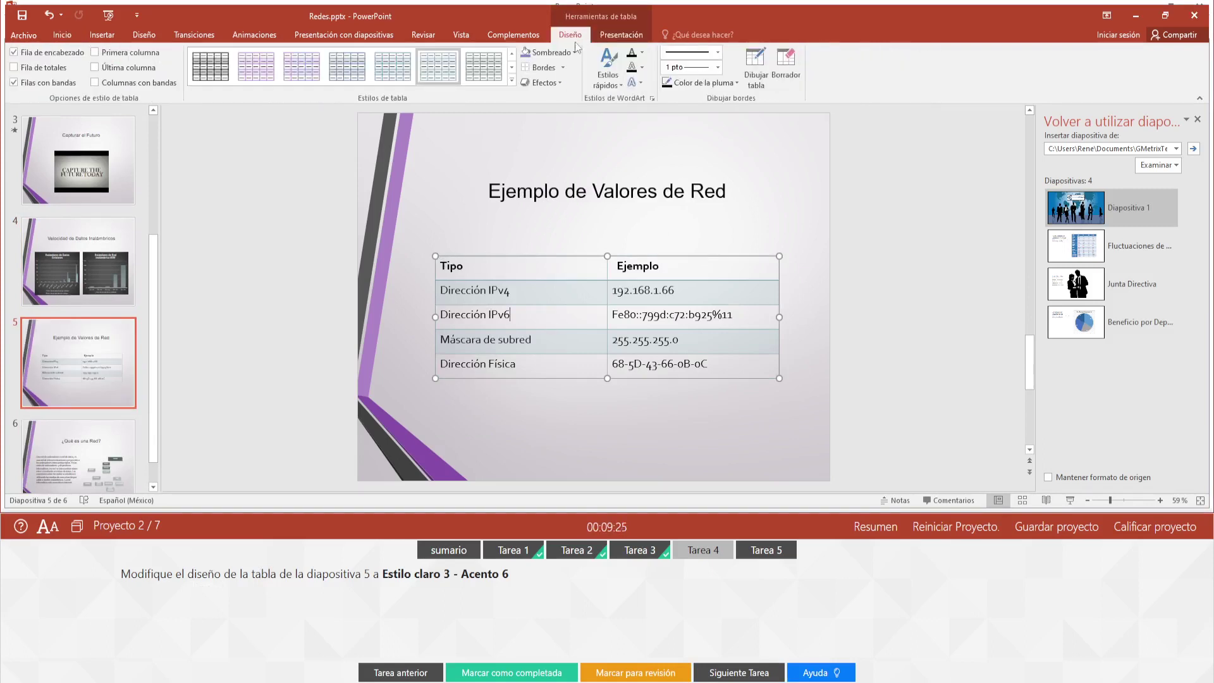
{"action": "left_click", "coordinate": [512, 80]}
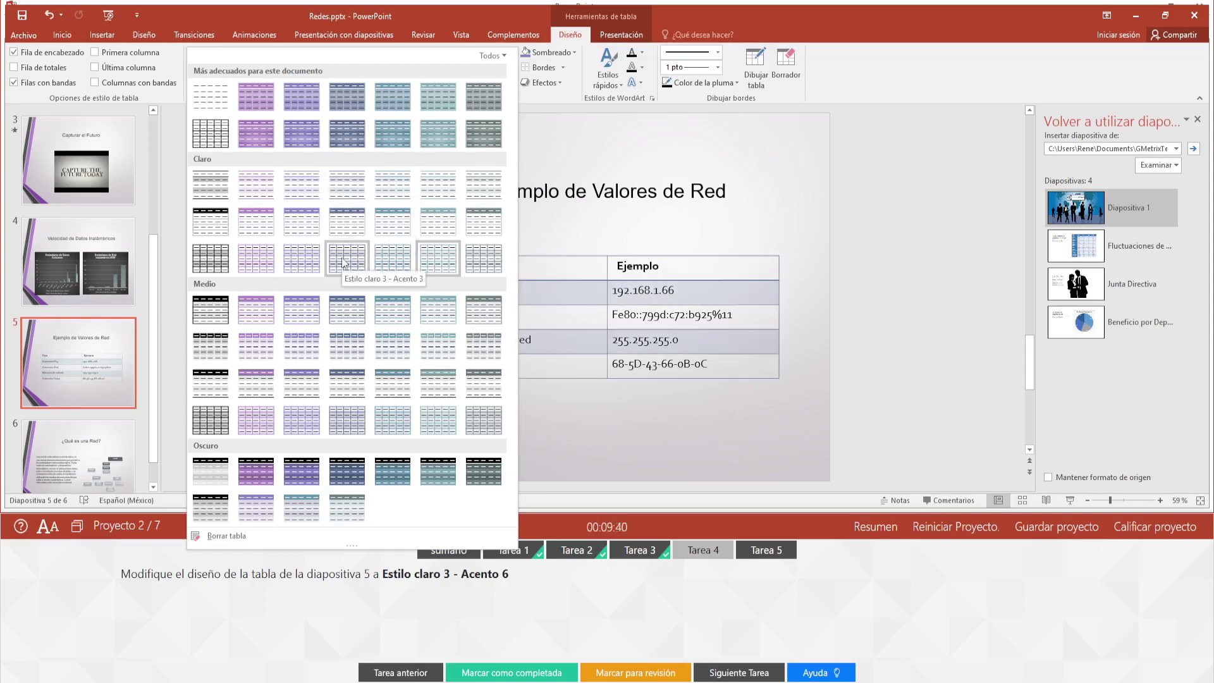
{"action": "left_click", "coordinate": [499, 264]}
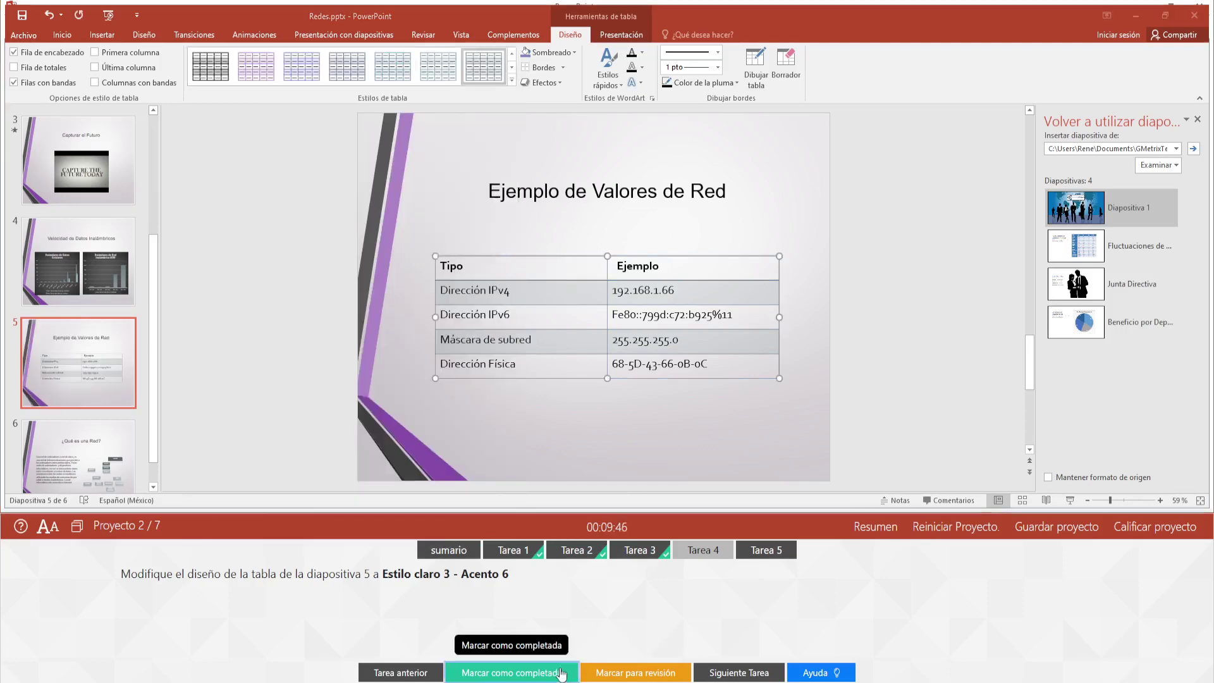
{"action": "left_click", "coordinate": [736, 672]}
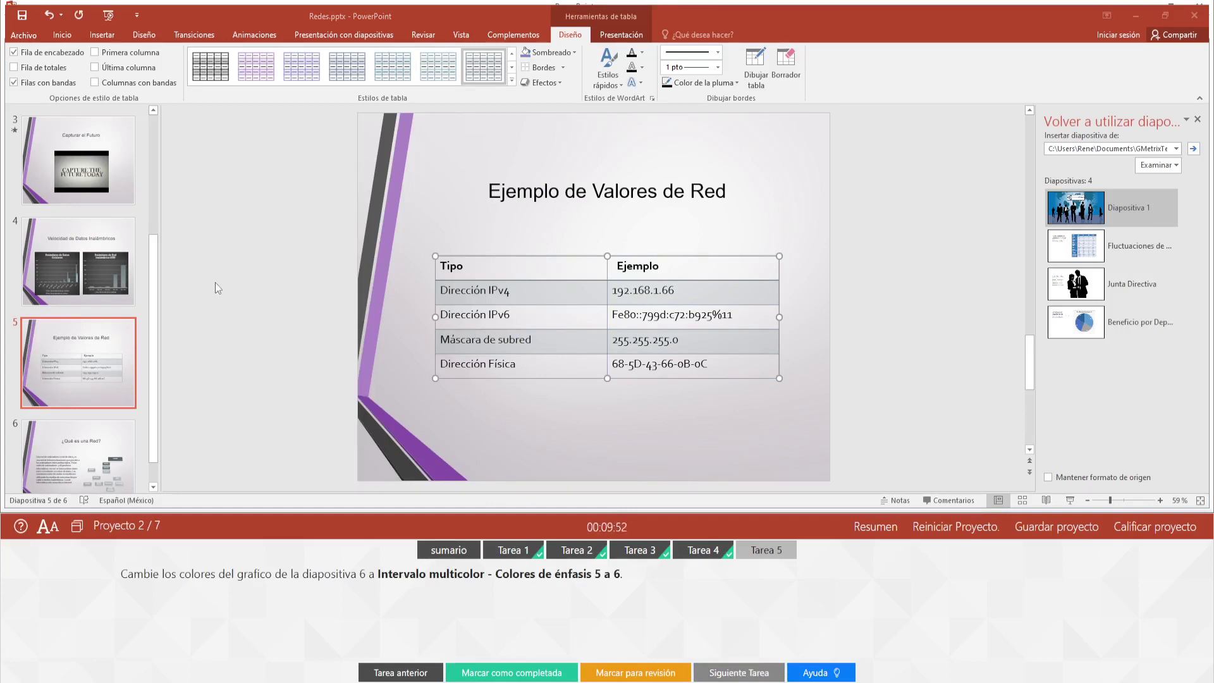
Step: Change slide 6's SmartArt colours to Intervalo multicolor - Colores de énfasis 5 a 6, then mark task 5 completed
{"action": "left_click", "coordinate": [104, 443]}
{"action": "left_click", "coordinate": [707, 319]}
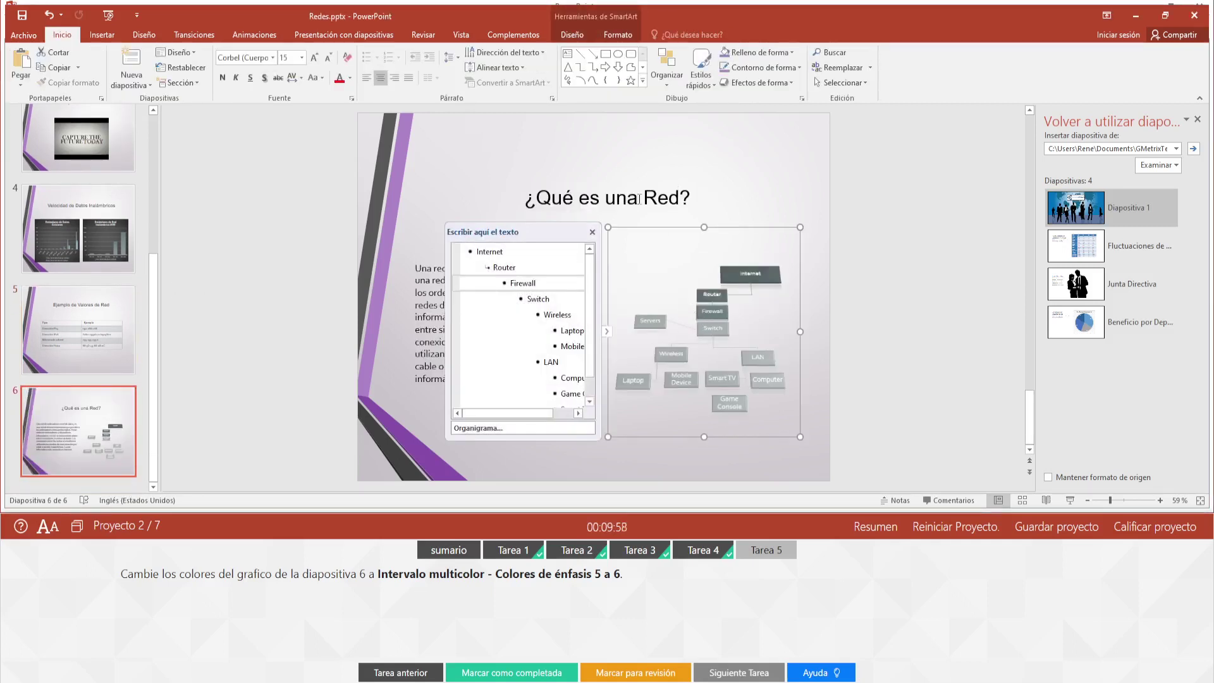
{"action": "left_click", "coordinate": [581, 39]}
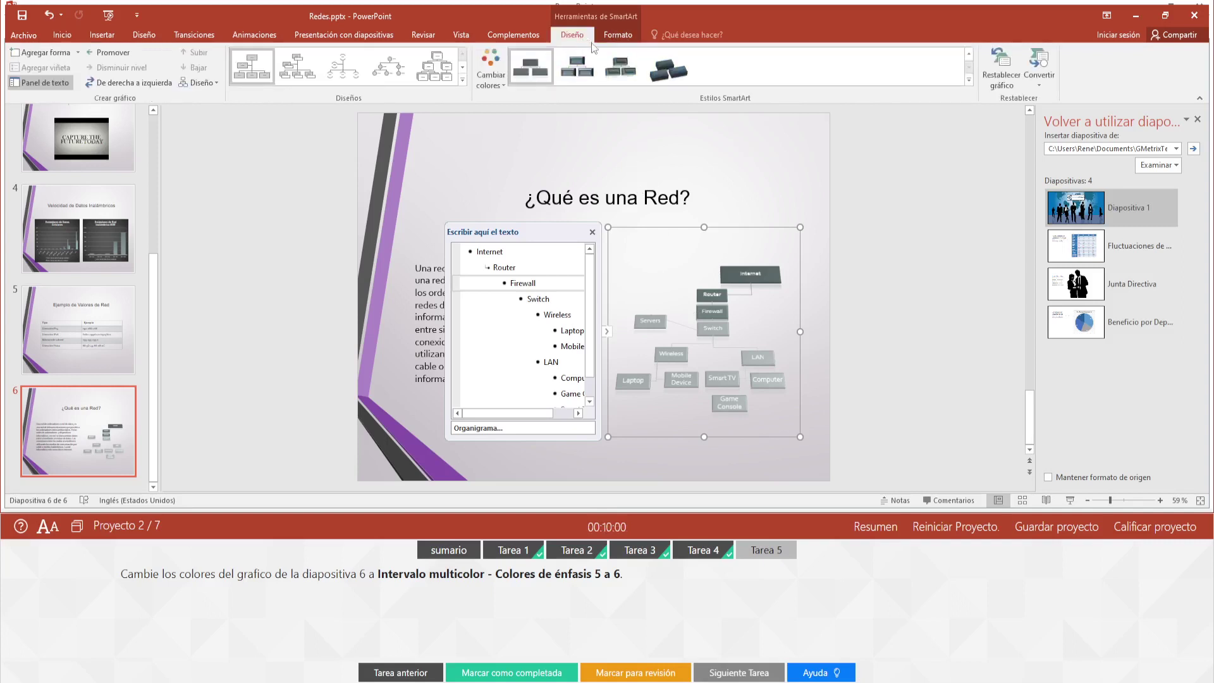
{"action": "left_click", "coordinate": [501, 85]}
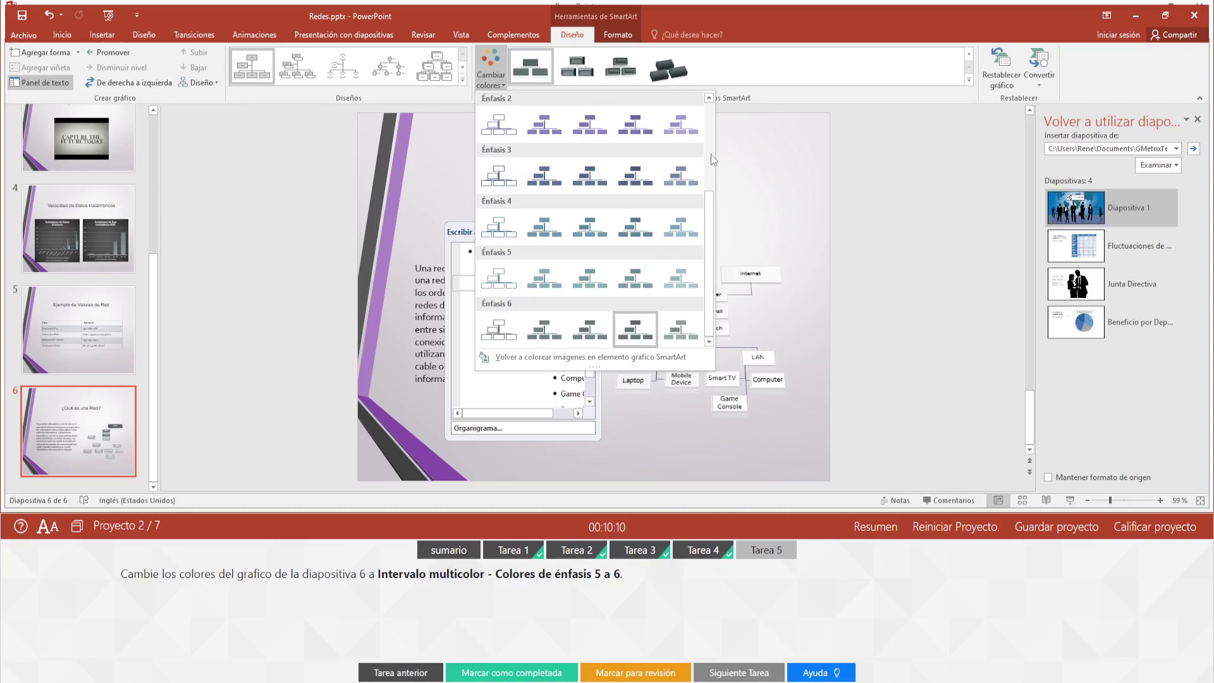
{"action": "scroll", "coordinate": [712, 162], "scroll_direction": "up", "scroll_amount": 3}
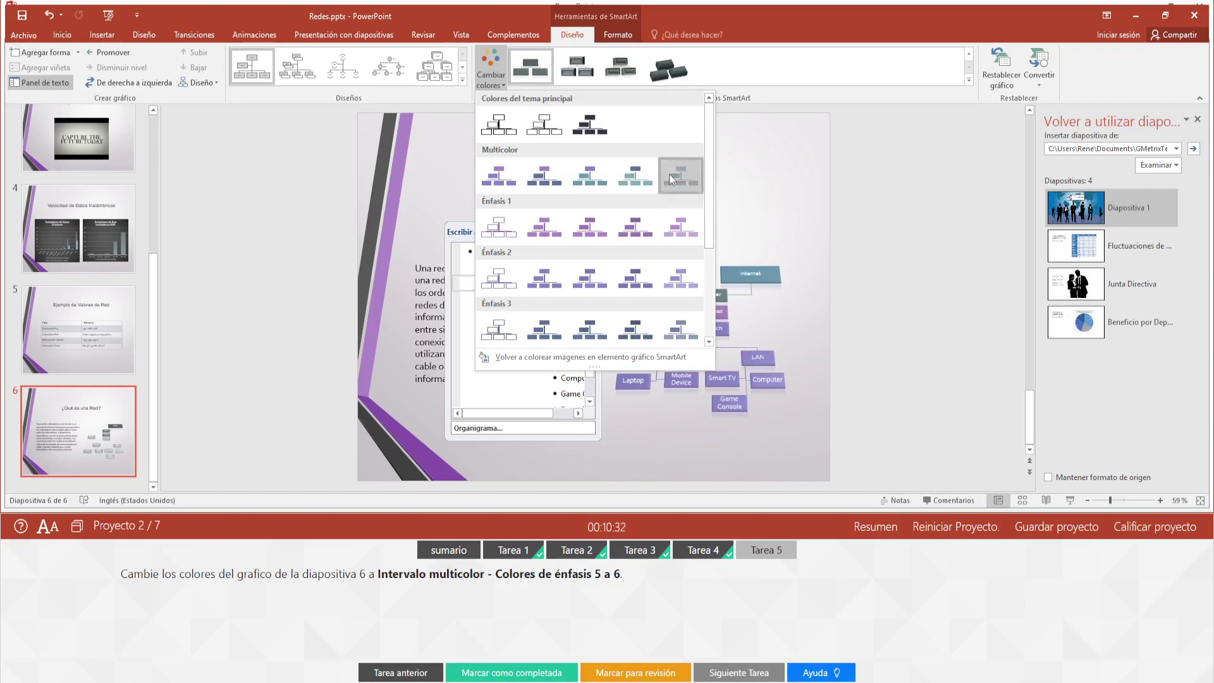
{"action": "left_click", "coordinate": [672, 179]}
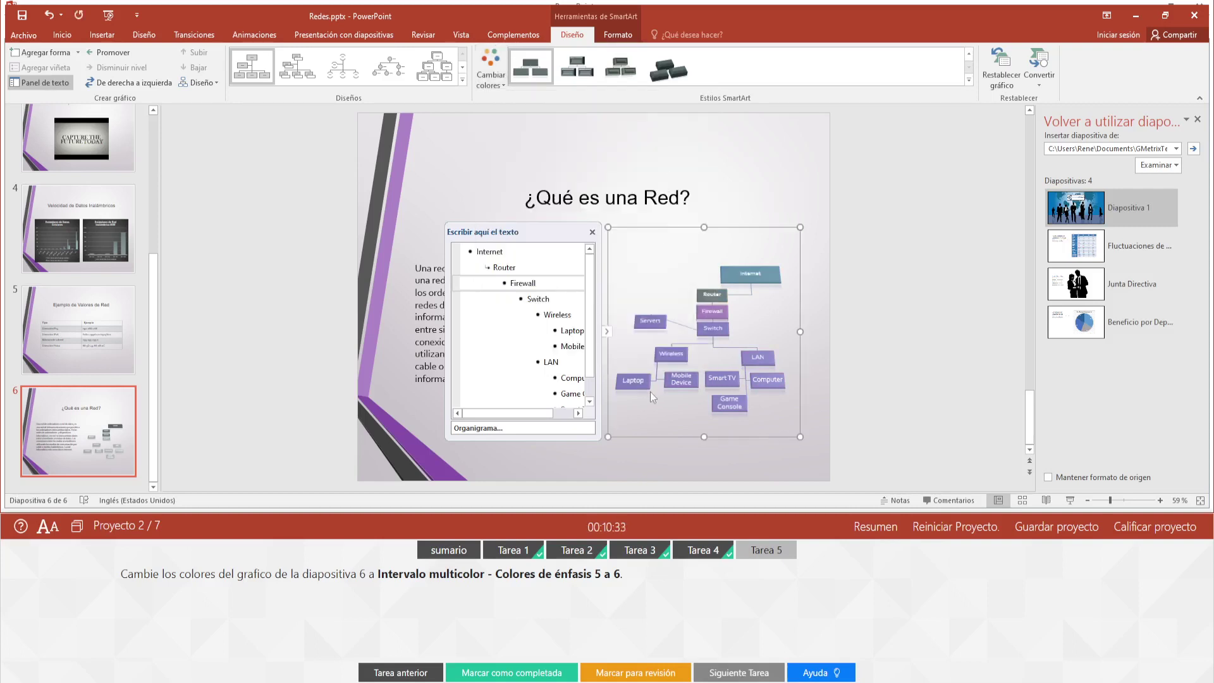
{"action": "left_click", "coordinate": [554, 674]}
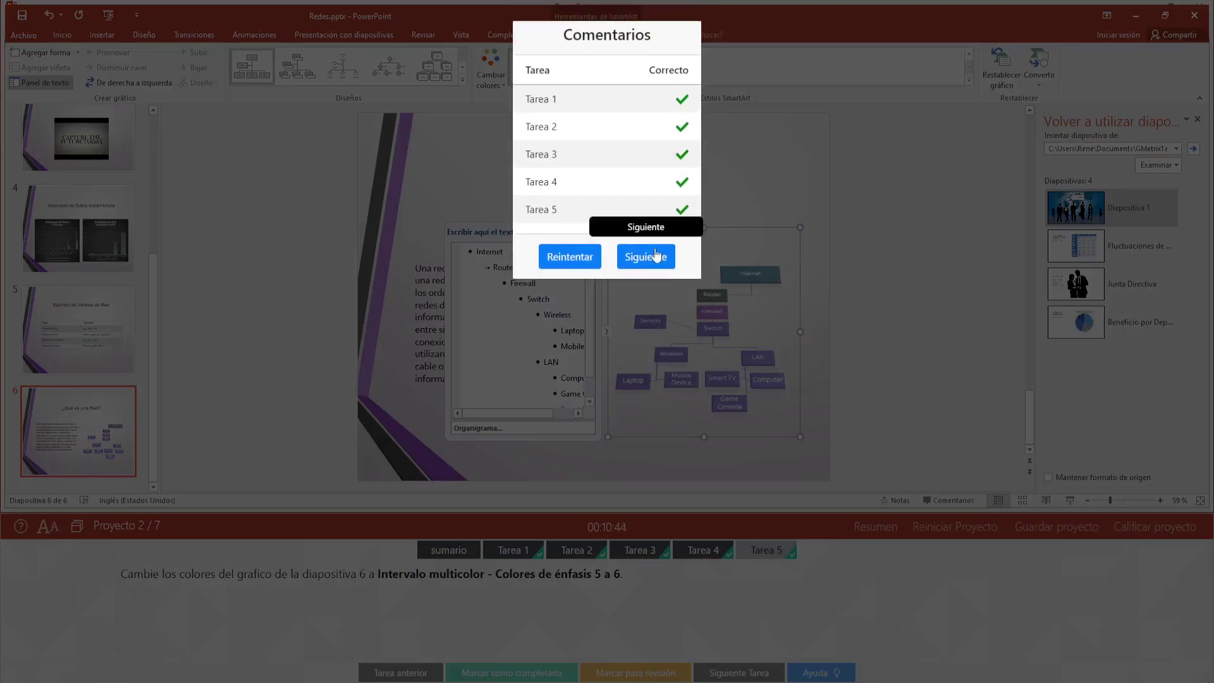
Step: Dismiss the results and display the Más Popular slide
{"action": "left_click", "coordinate": [651, 256]}
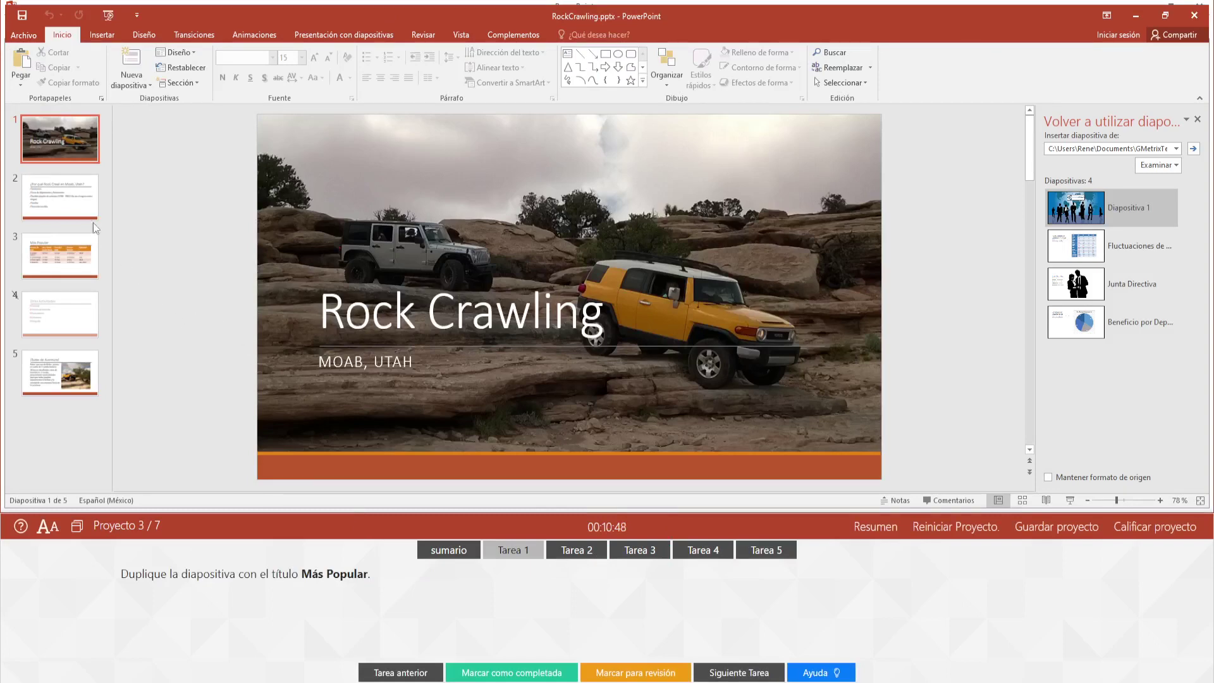
{"action": "left_click", "coordinate": [58, 177]}
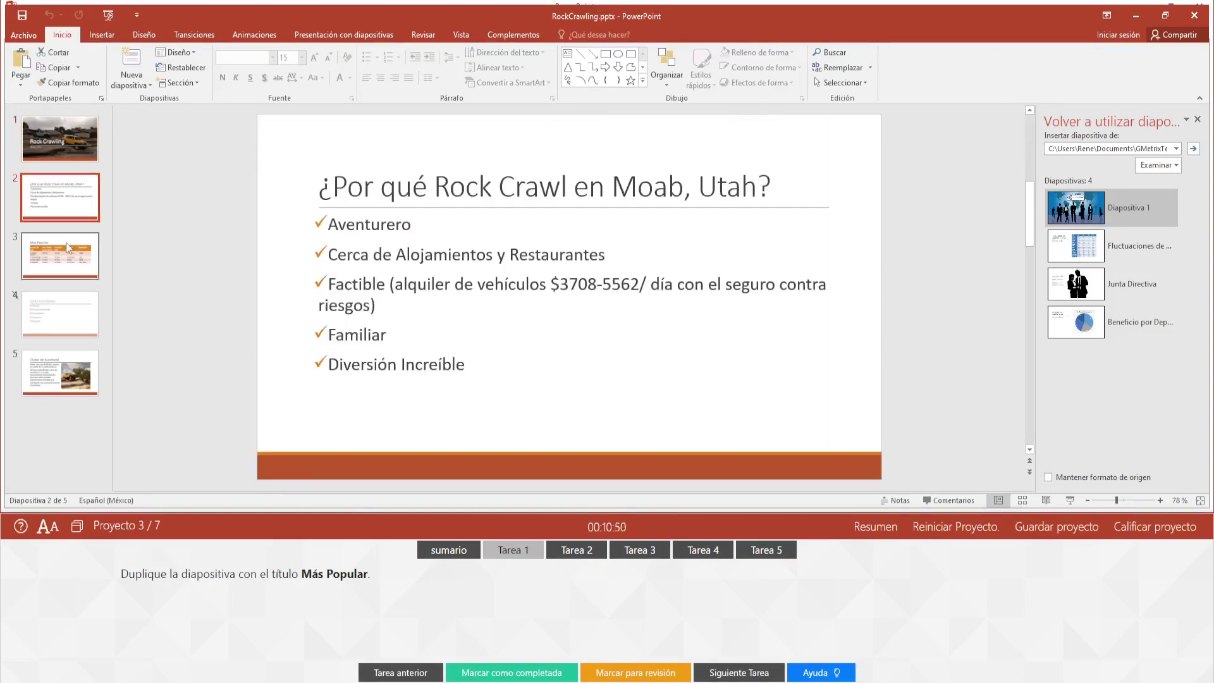
{"action": "left_click", "coordinate": [66, 241]}
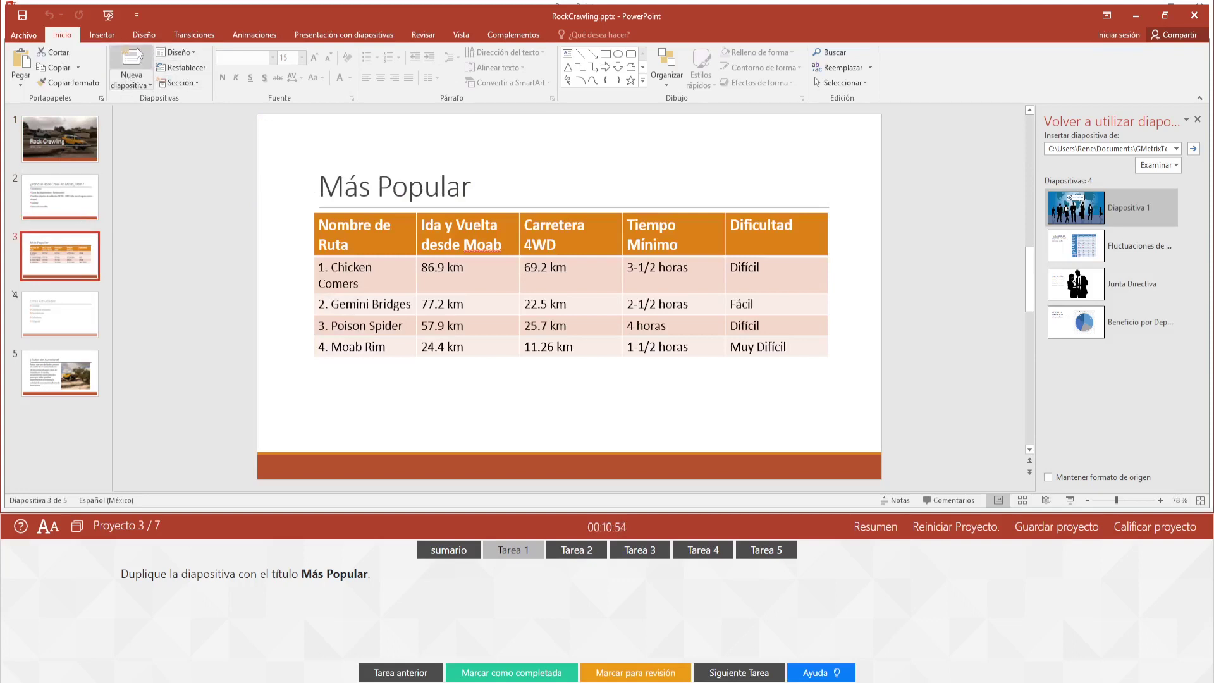
Step: Duplicate the Más Popular slide as slide 4, mark the task complete, and go to Tarea 2
{"action": "left_click", "coordinate": [115, 39]}
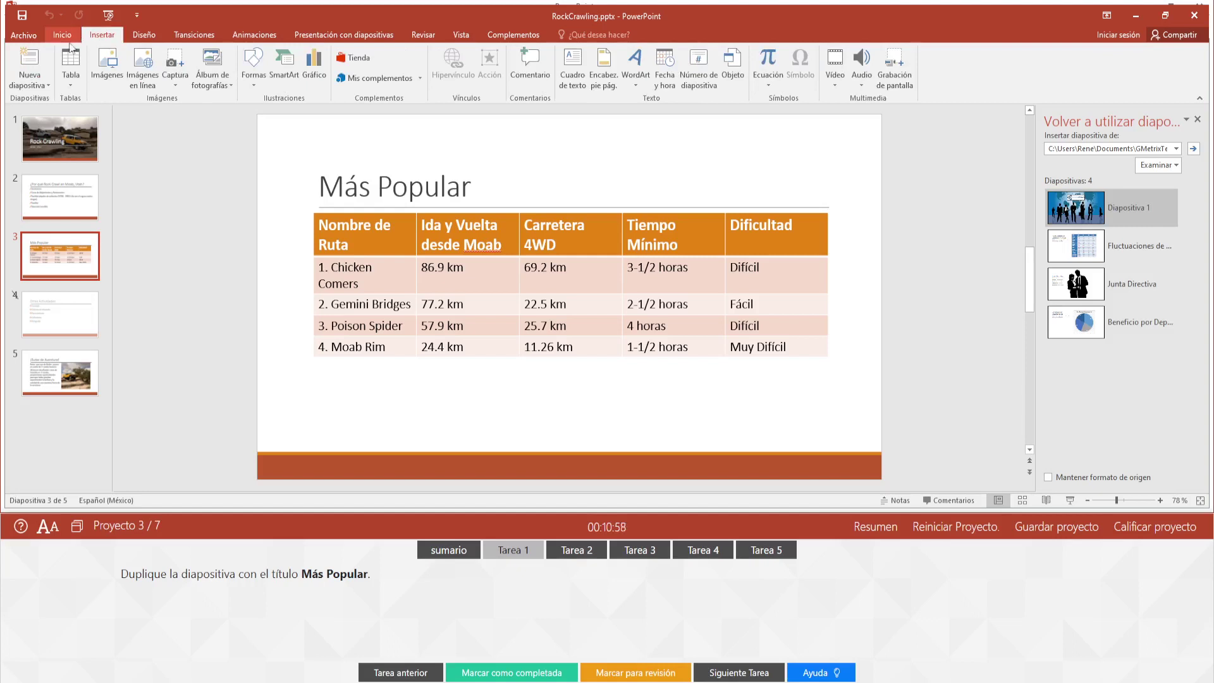
{"action": "left_click", "coordinate": [48, 86]}
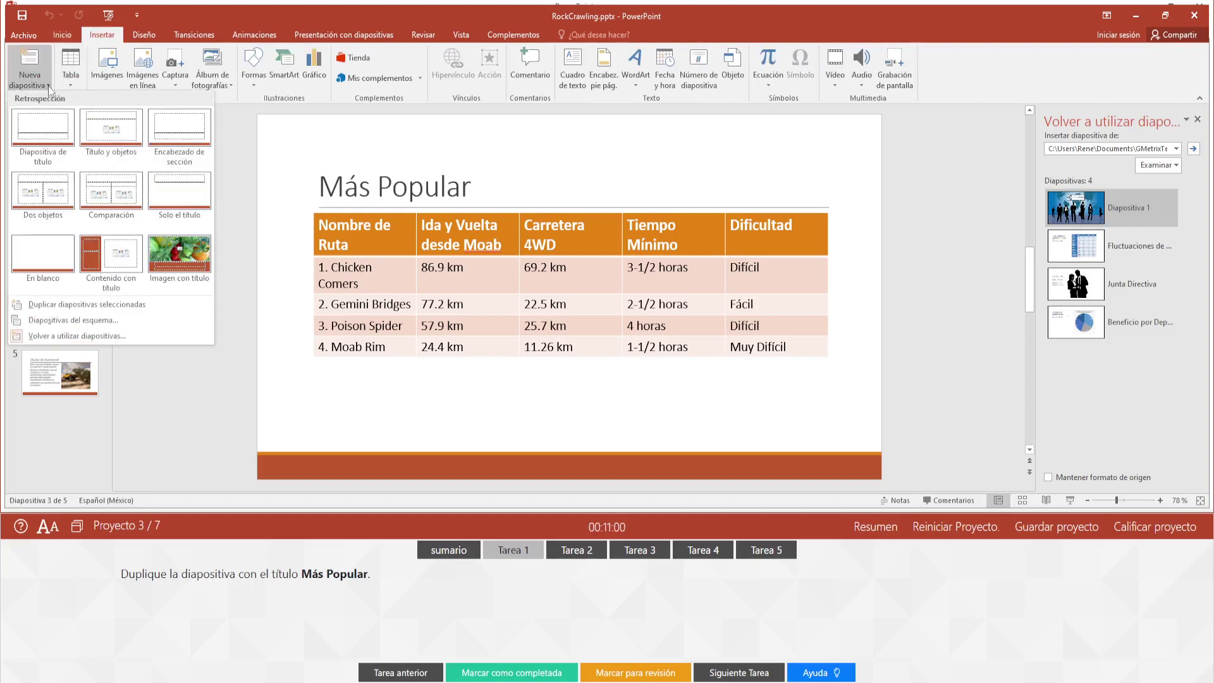
{"action": "left_click", "coordinate": [80, 306]}
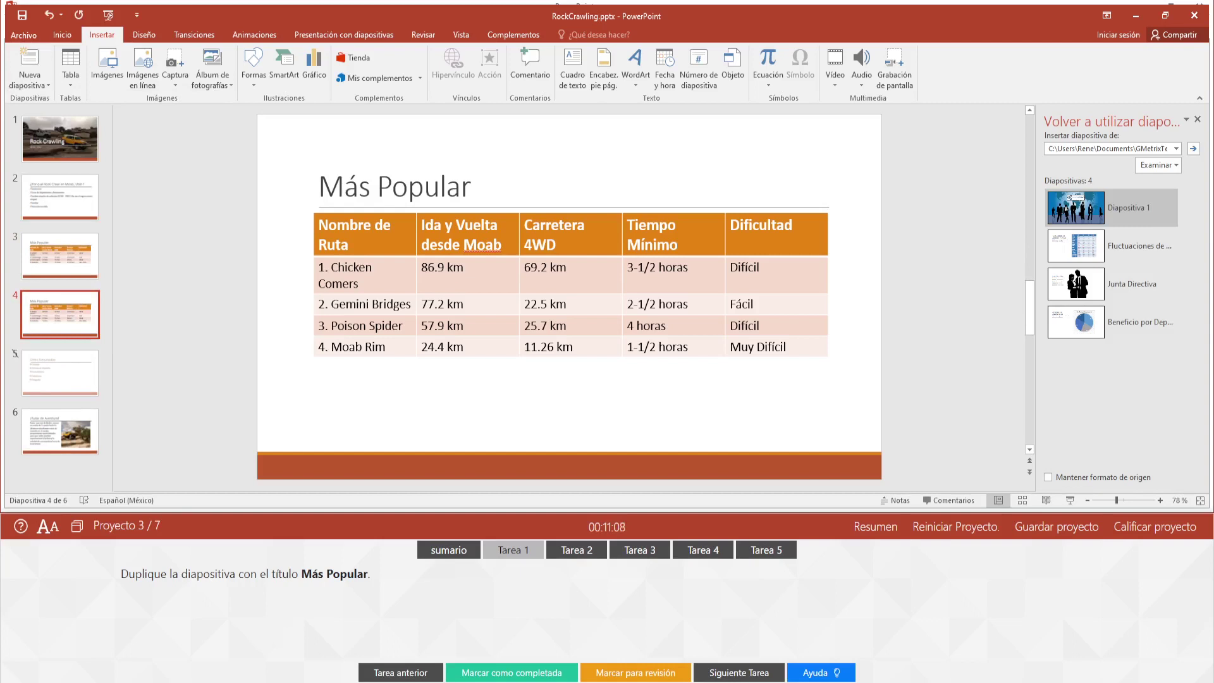
{"action": "left_click", "coordinate": [493, 672]}
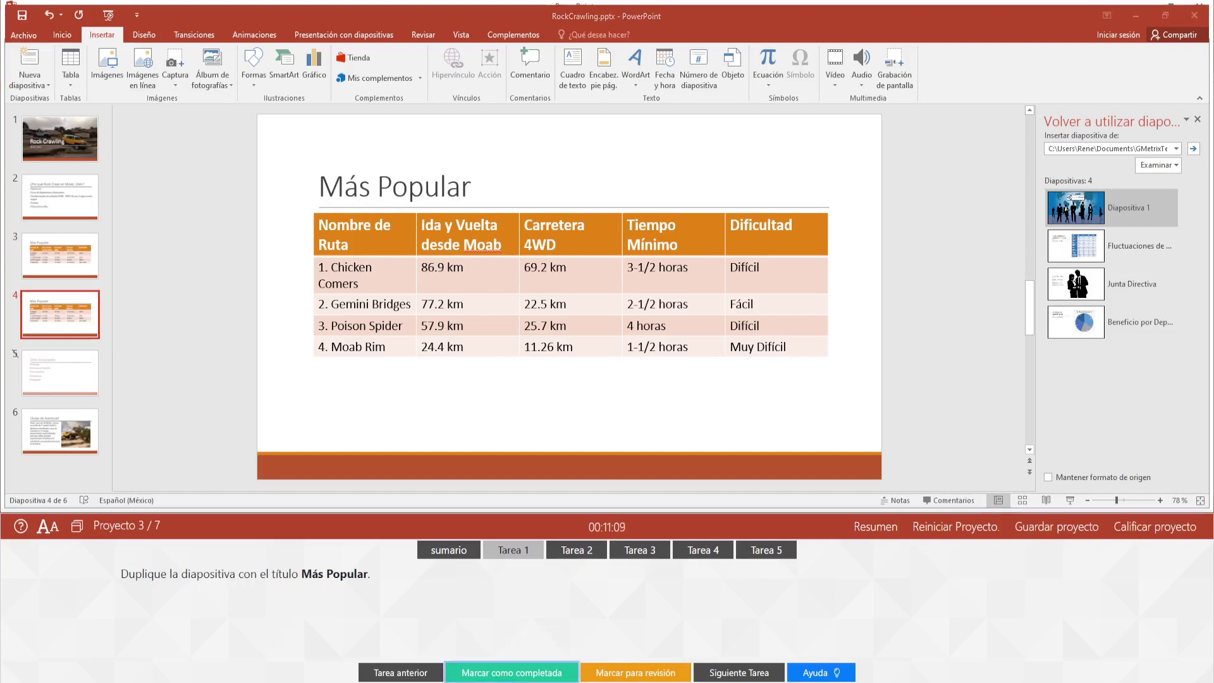
{"action": "left_click", "coordinate": [773, 676]}
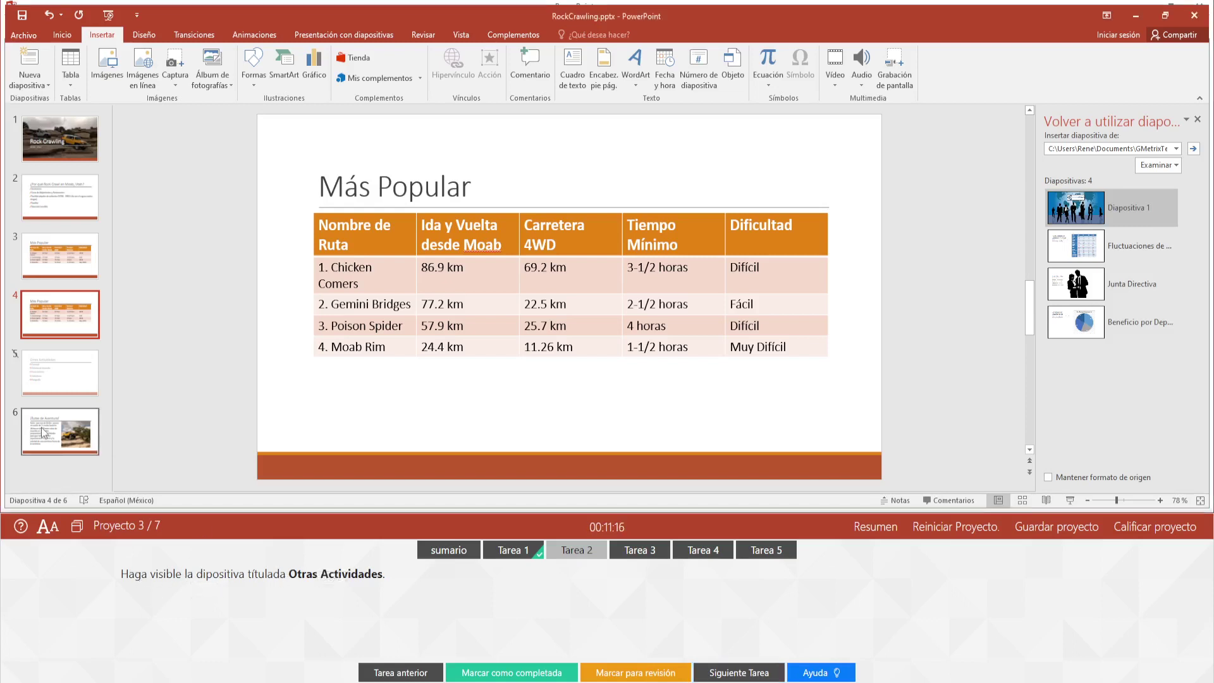
Step: Select the Otras Actividades slide, close the Reuse Slides pane, and show the help steps
{"action": "left_click", "coordinate": [54, 424]}
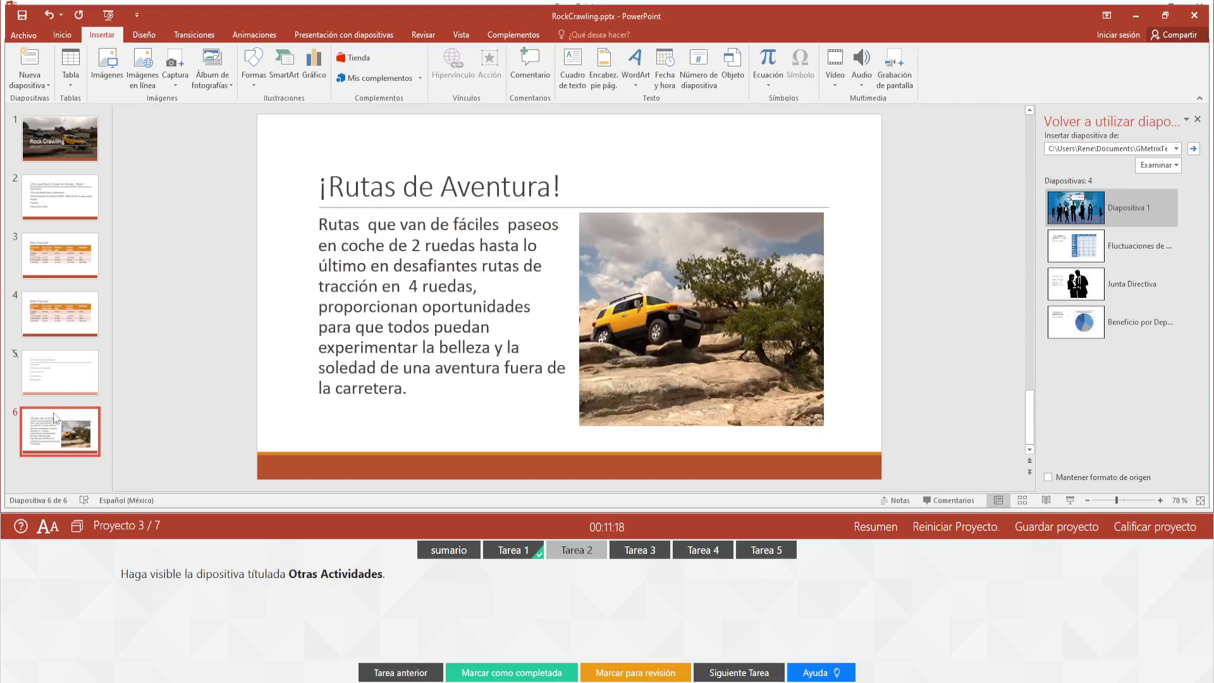
{"action": "left_click", "coordinate": [60, 392]}
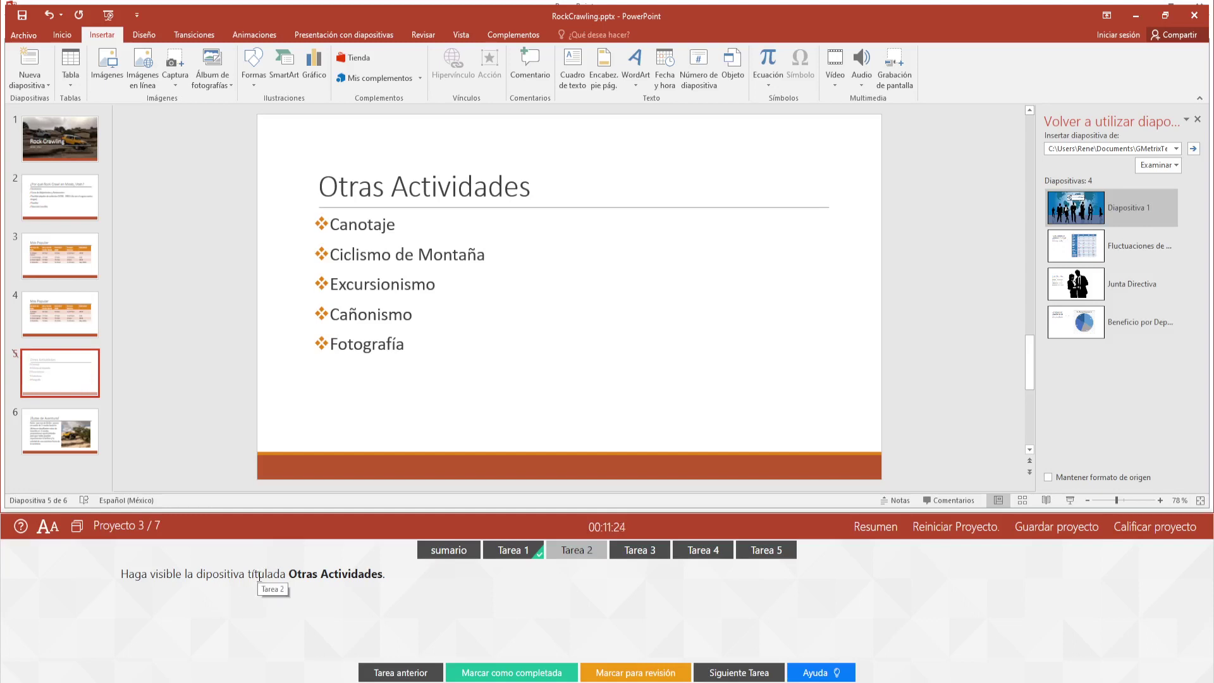
{"action": "left_click", "coordinate": [1197, 119]}
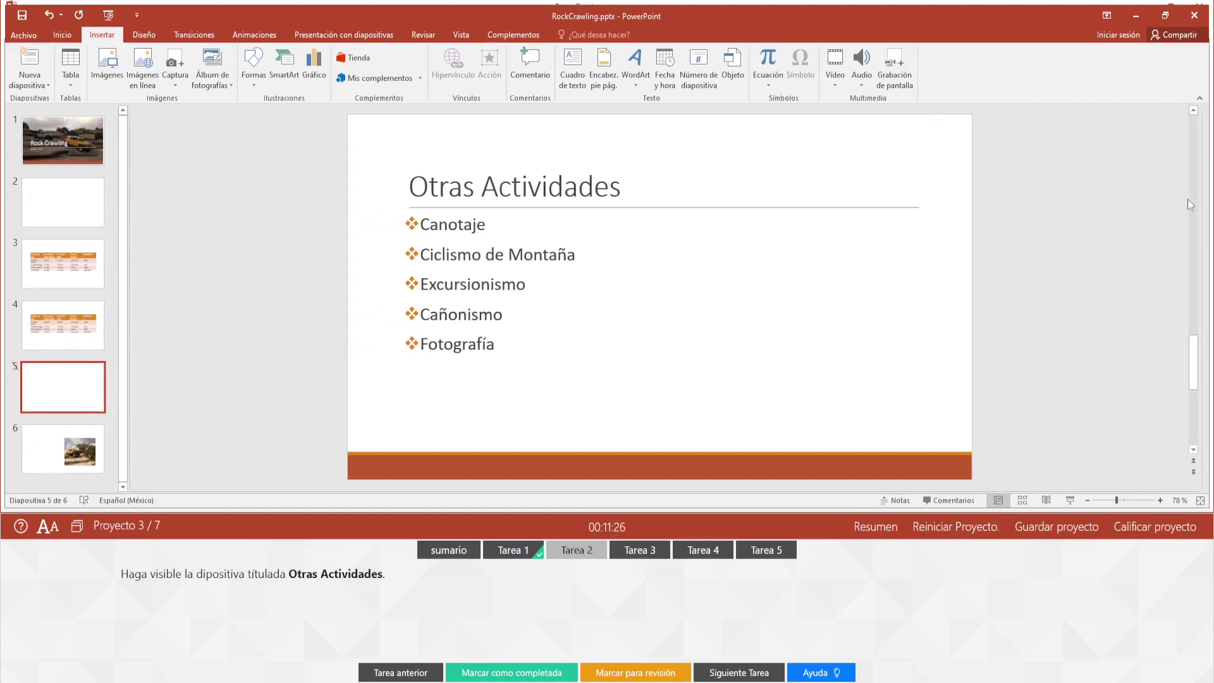
{"action": "left_click", "coordinate": [817, 672]}
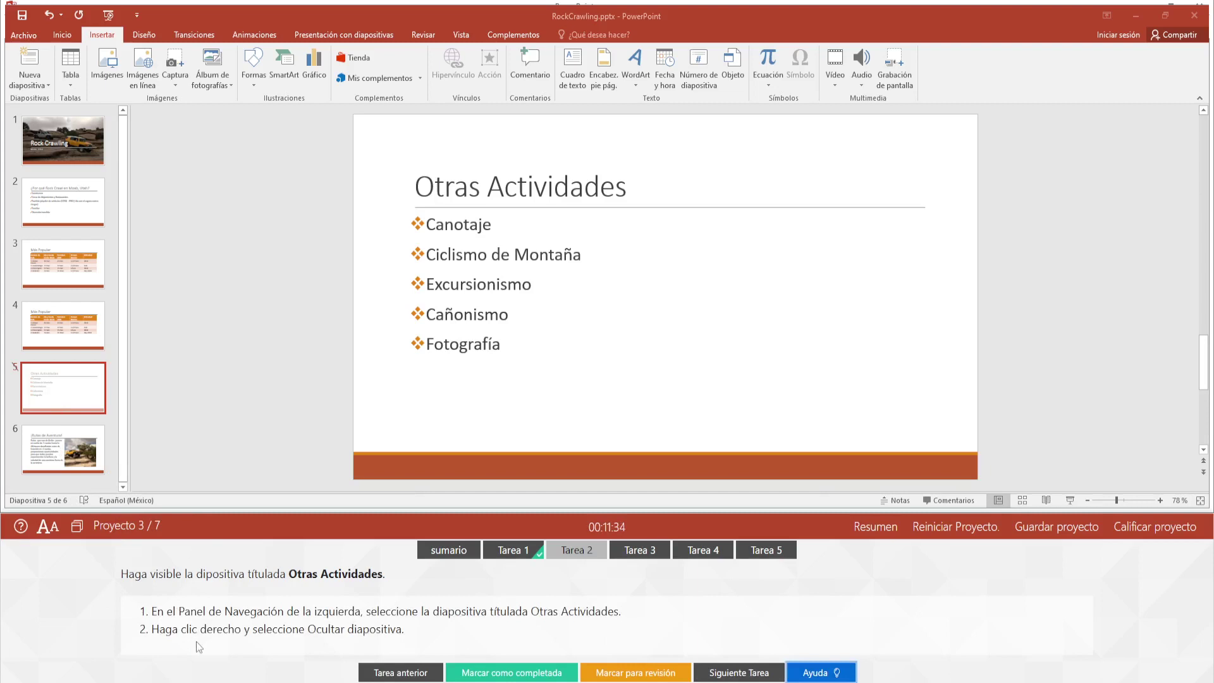
Step: Uncheck Ocultar diapositiva for Otras Actividades, mark Task 2 complete, and advance to Task 3
{"action": "right_click", "coordinate": [79, 382]}
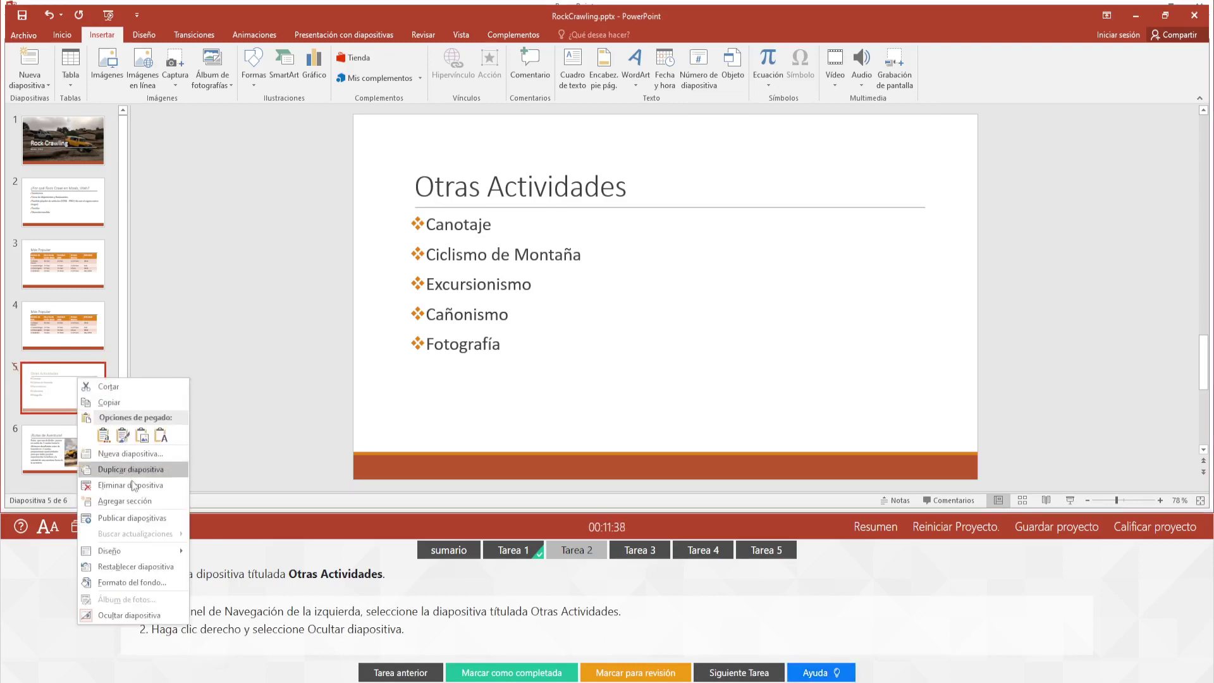
{"action": "left_click", "coordinate": [140, 621]}
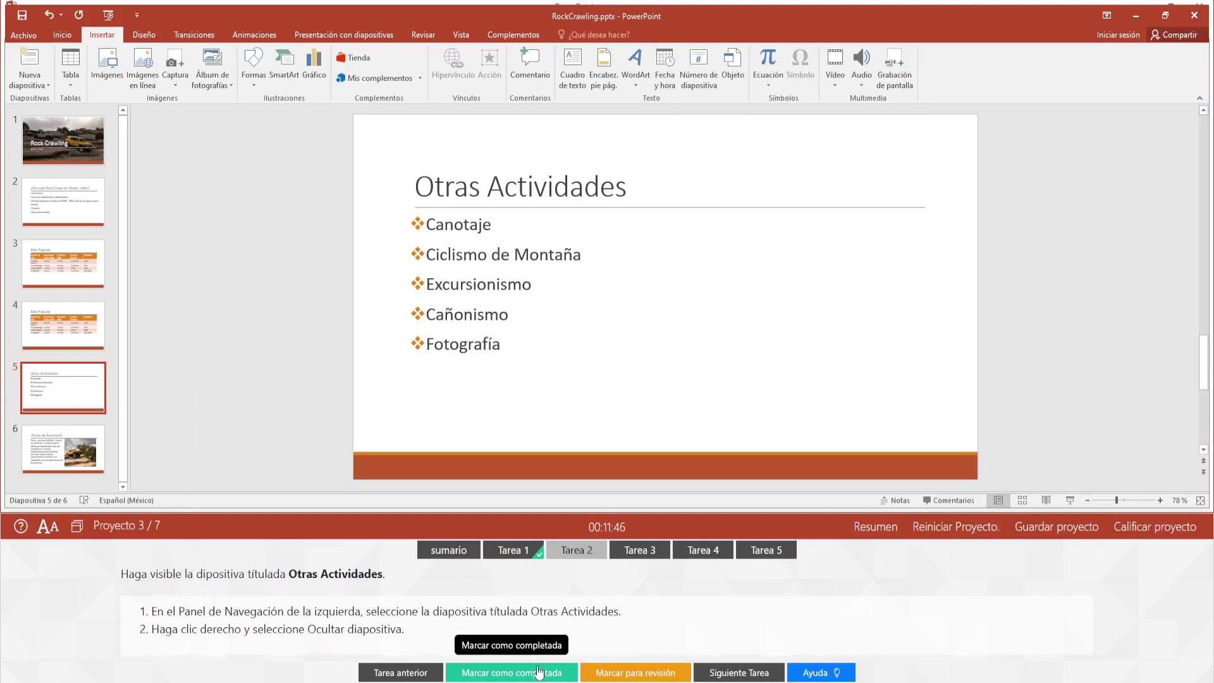
{"action": "left_click", "coordinate": [512, 672]}
{"action": "left_click", "coordinate": [759, 675]}
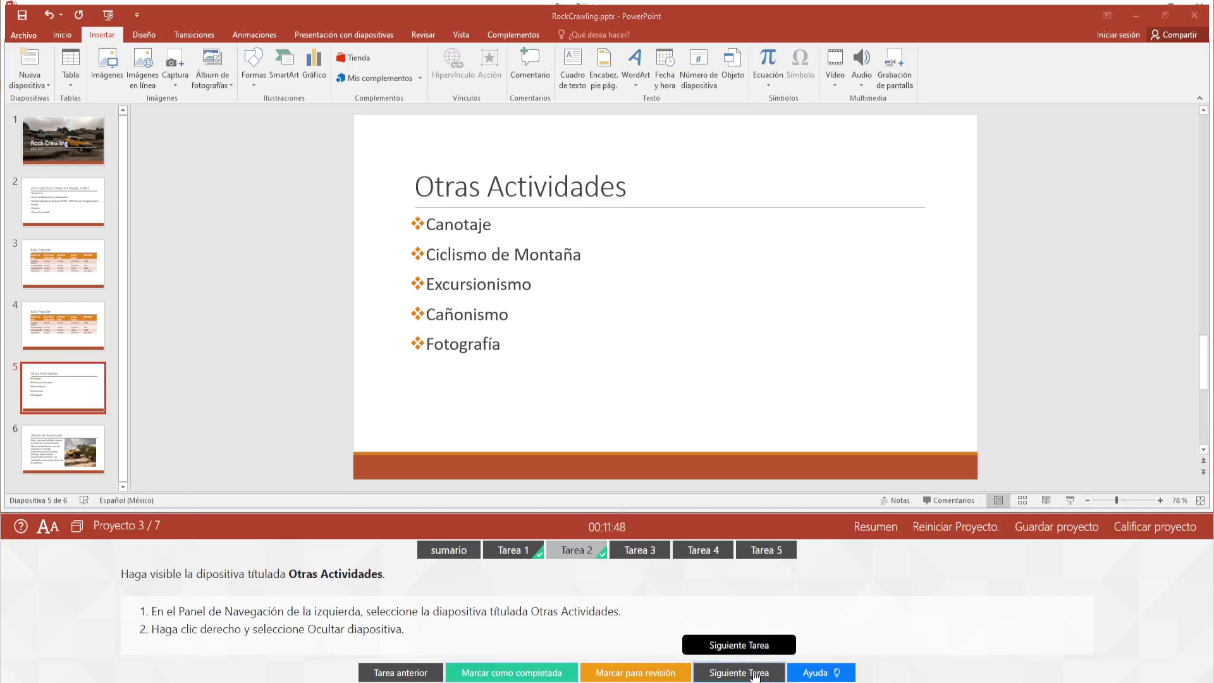
{"action": "left_click", "coordinate": [817, 672]}
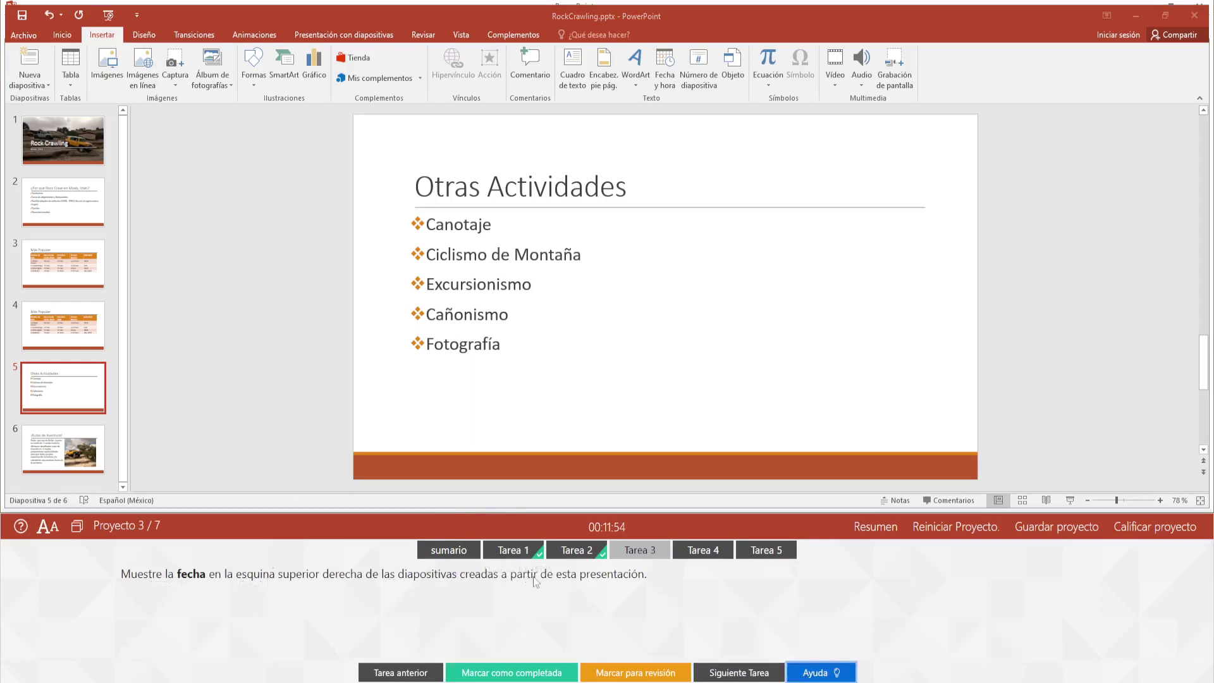
Step: Show the Rock Crawling title slide and the date task's help, then switch to the Vista tab
{"action": "left_click", "coordinate": [82, 149]}
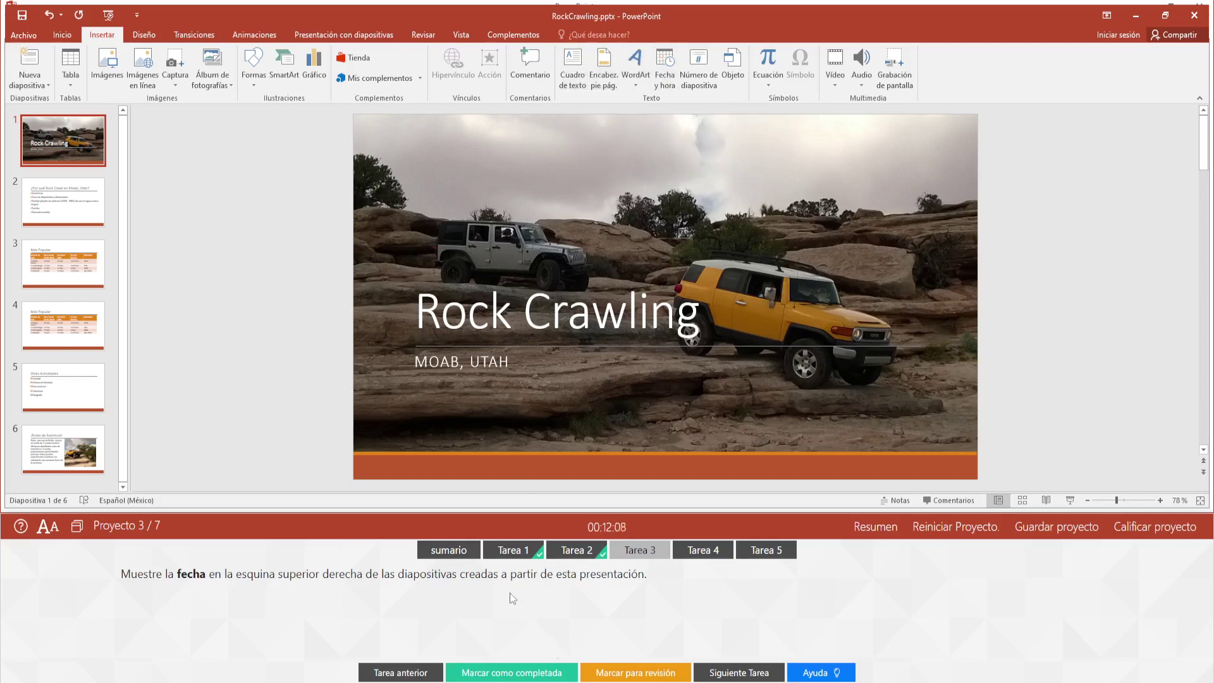
{"action": "left_click", "coordinate": [815, 672]}
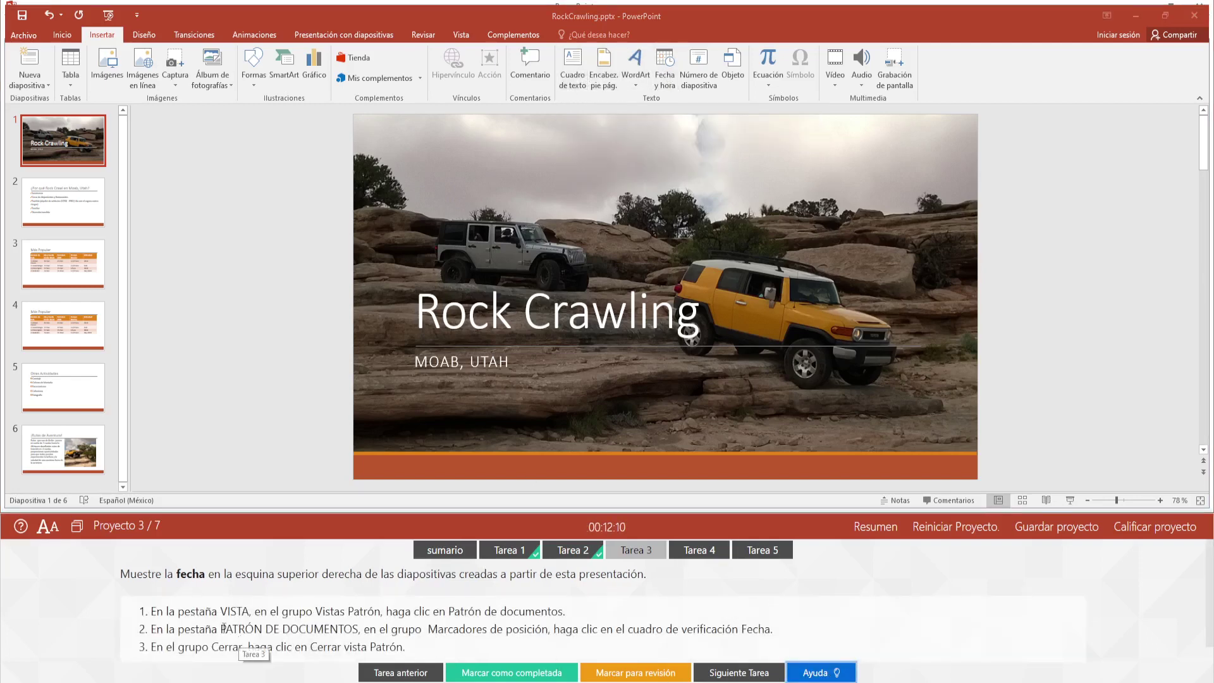
{"action": "left_click", "coordinate": [464, 37]}
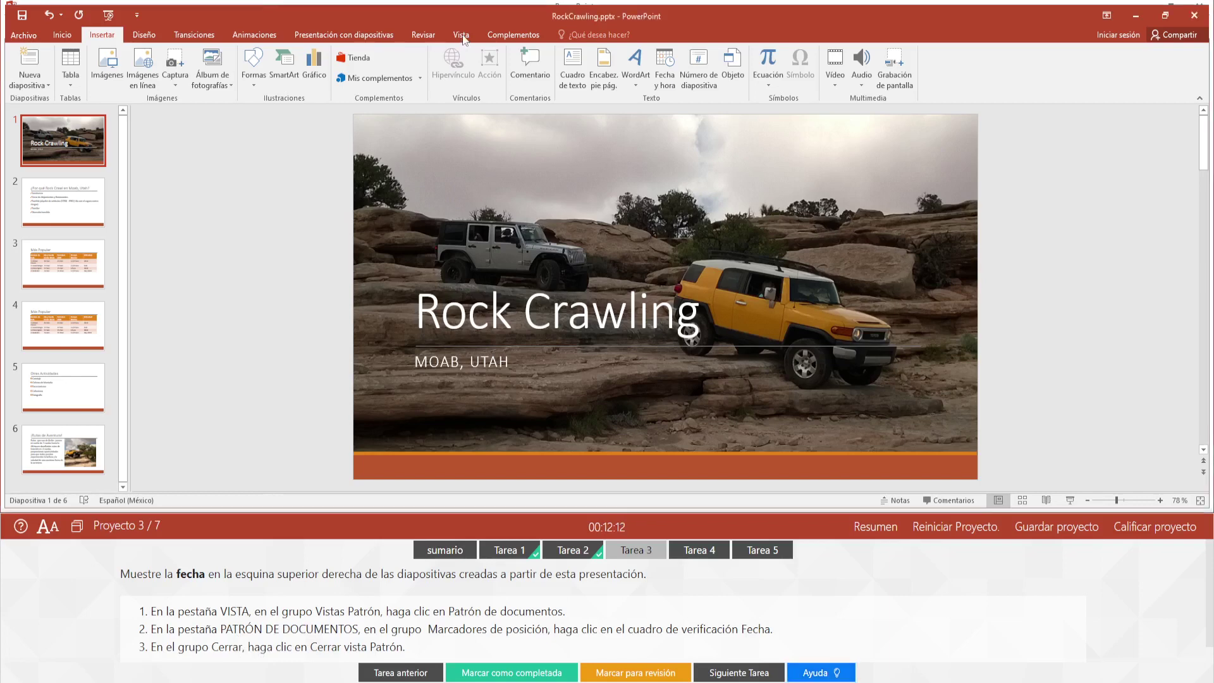
{"action": "left_click", "coordinate": [462, 36]}
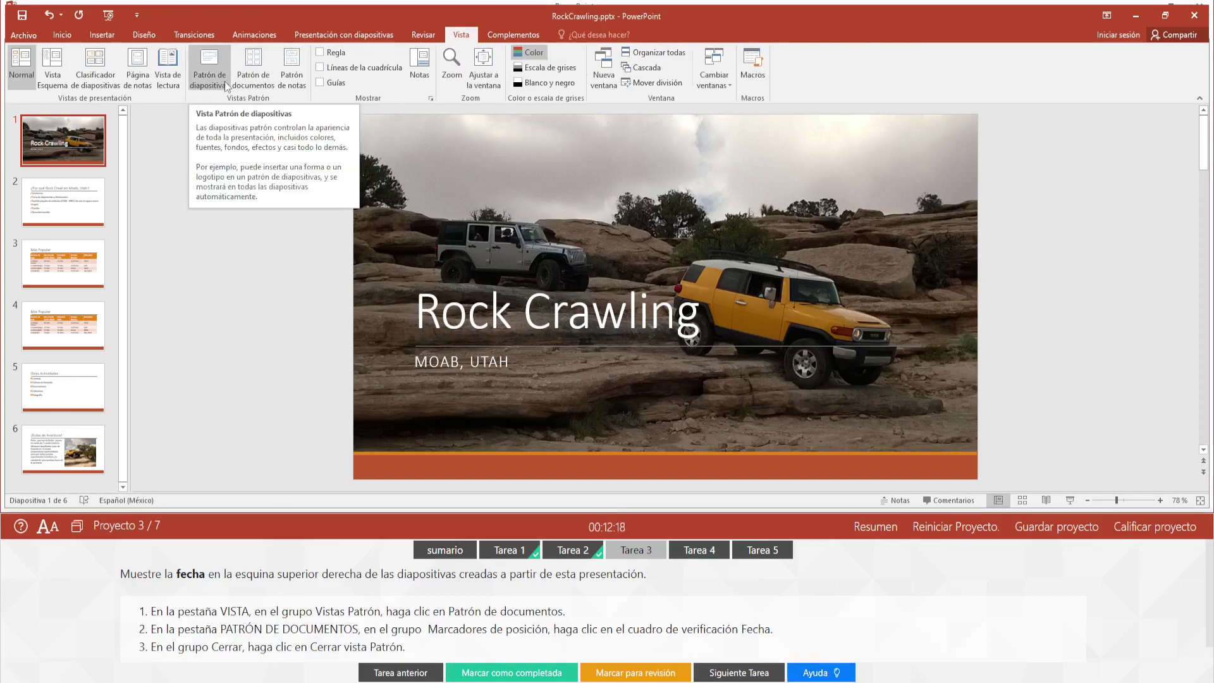
Step: Tick Fecha in the handout master, close Patrón view, and hide the help steps
{"action": "left_click", "coordinate": [260, 79]}
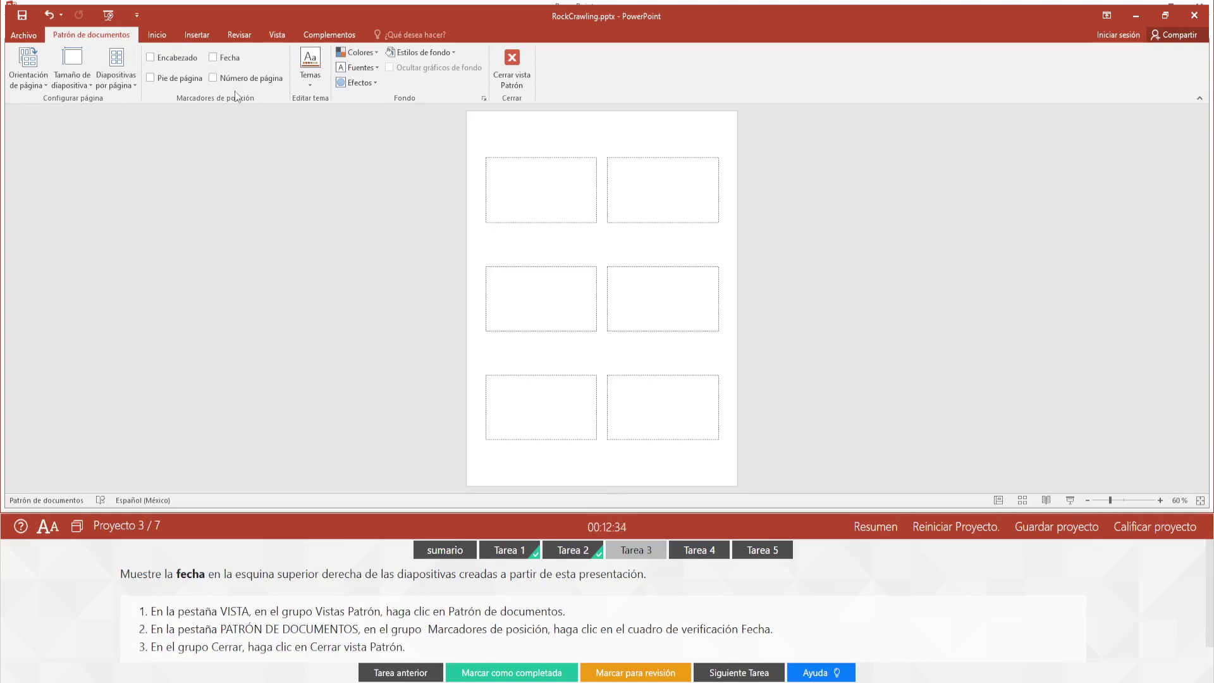
{"action": "left_click", "coordinate": [230, 57]}
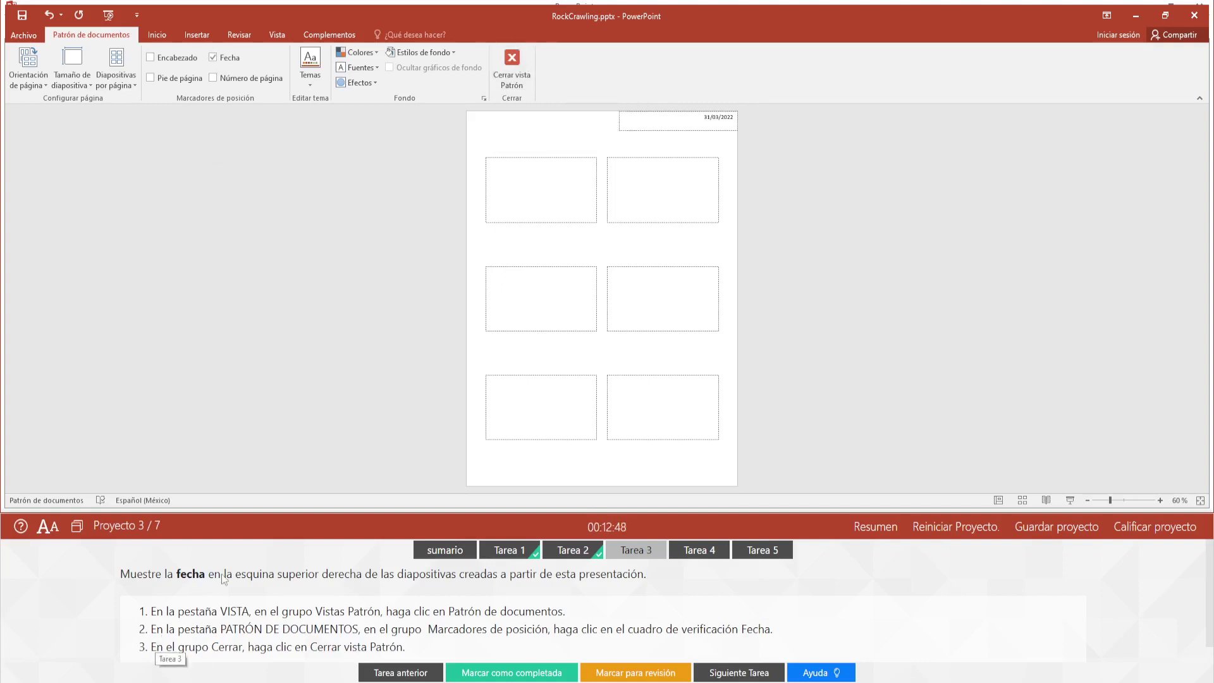
{"action": "left_click", "coordinate": [515, 59]}
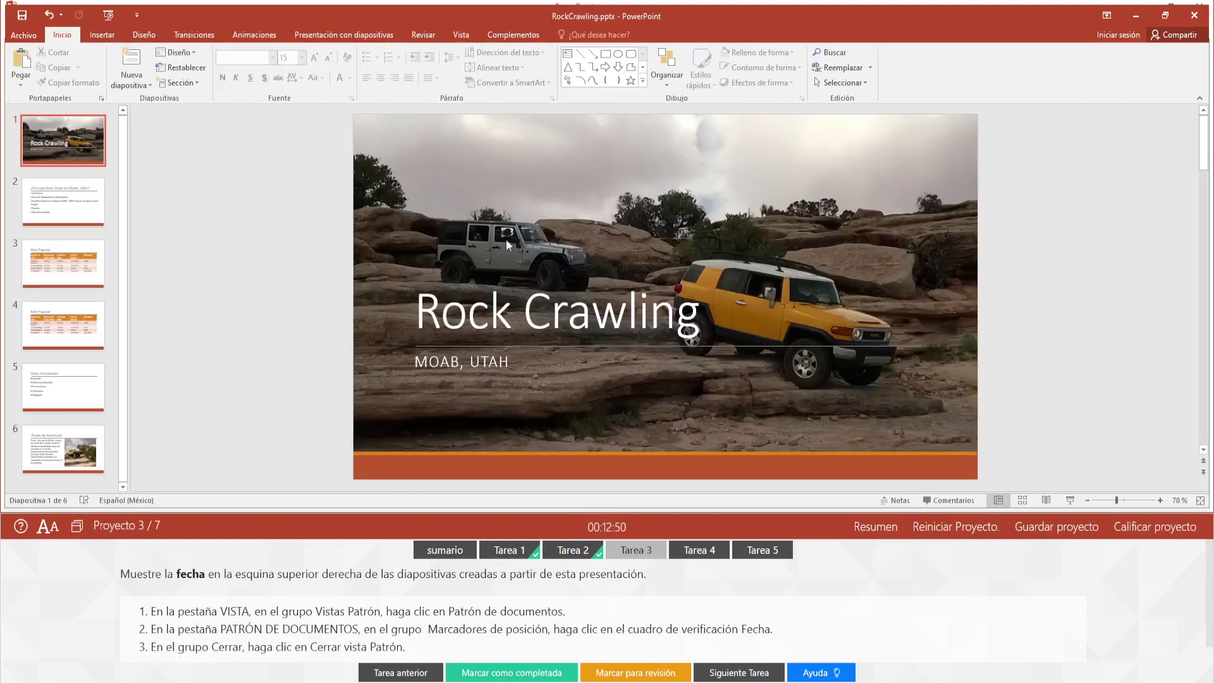
{"action": "scroll", "coordinate": [512, 632], "scroll_direction": "down", "scroll_amount": 1}
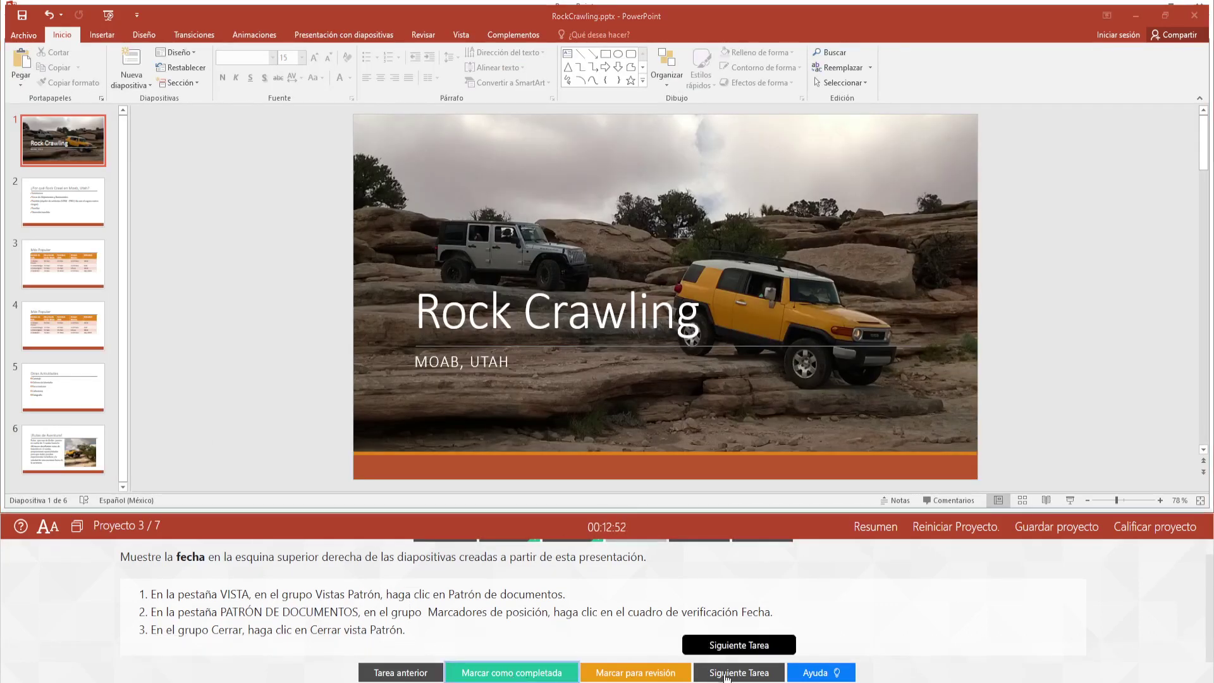
{"action": "left_click", "coordinate": [815, 672]}
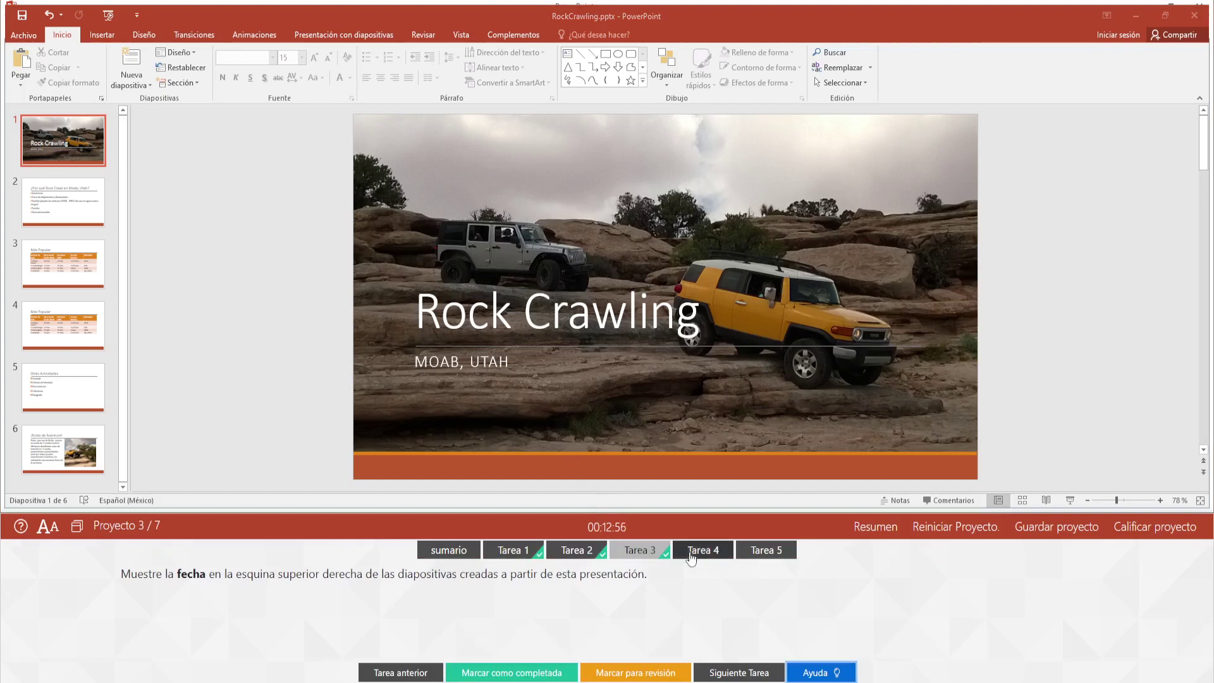
Step: Move the ¡Rutas de Aventura! slide to position 3 and mark the reorder task complete
{"action": "left_click", "coordinate": [739, 671]}
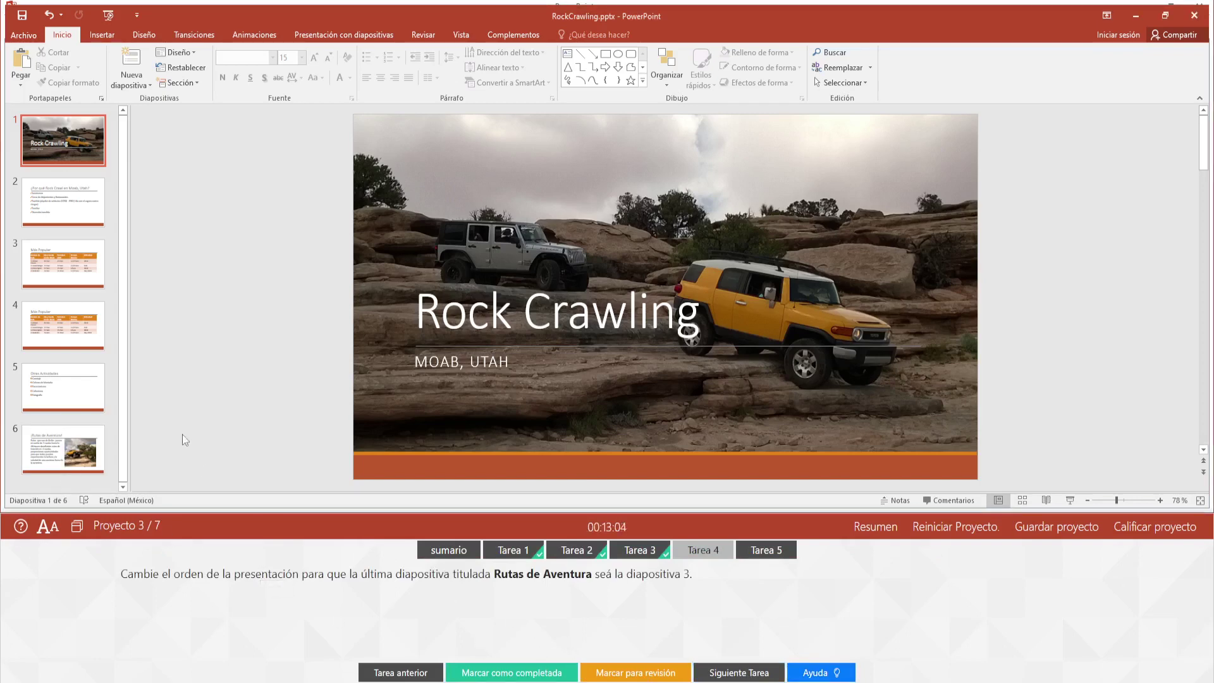
{"action": "left_click", "coordinate": [72, 445]}
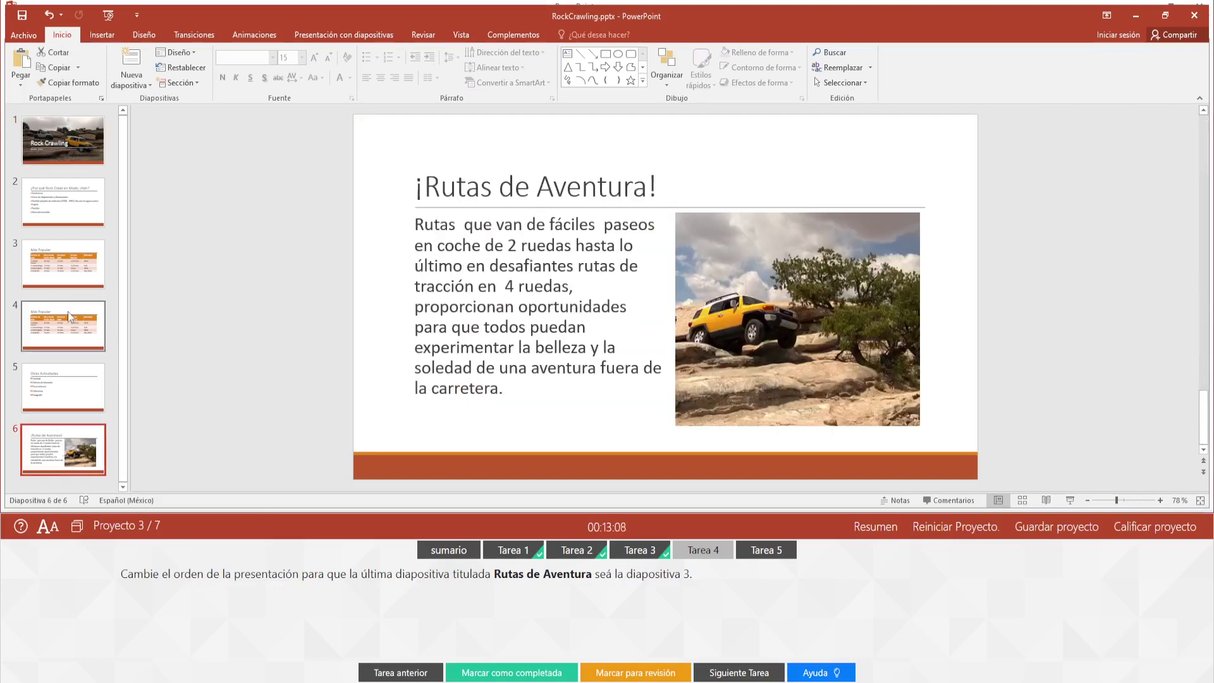
{"action": "left_click", "coordinate": [815, 671]}
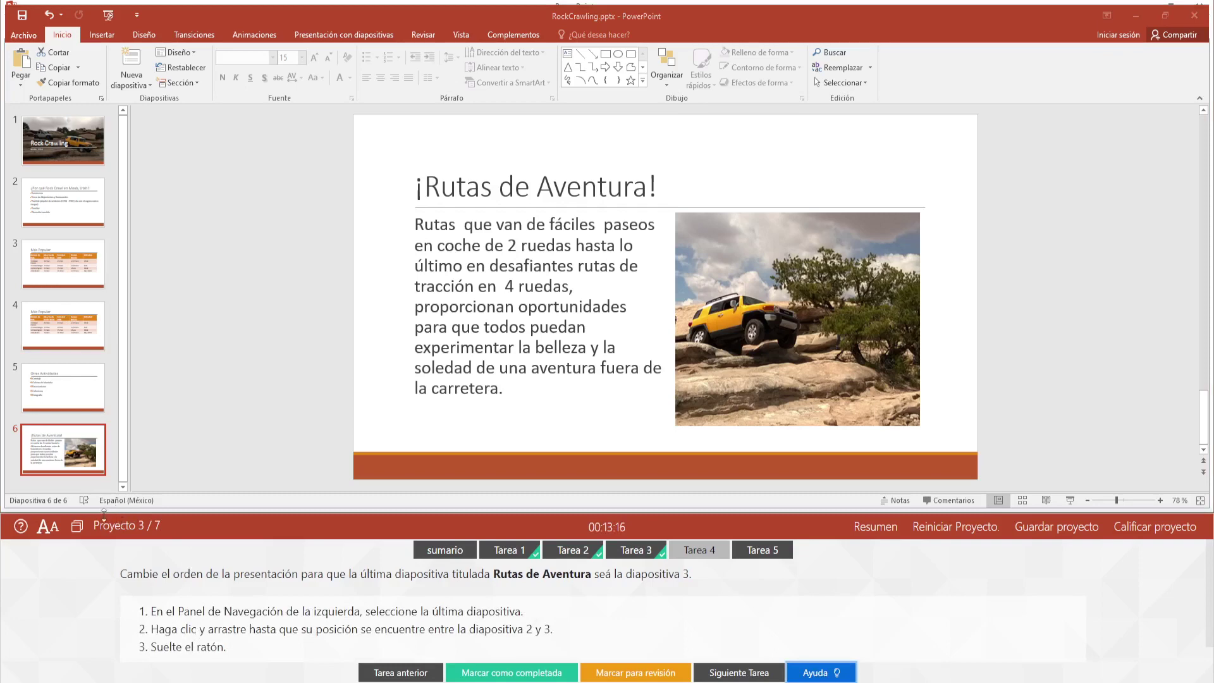
{"action": "left_click", "coordinate": [80, 467]}
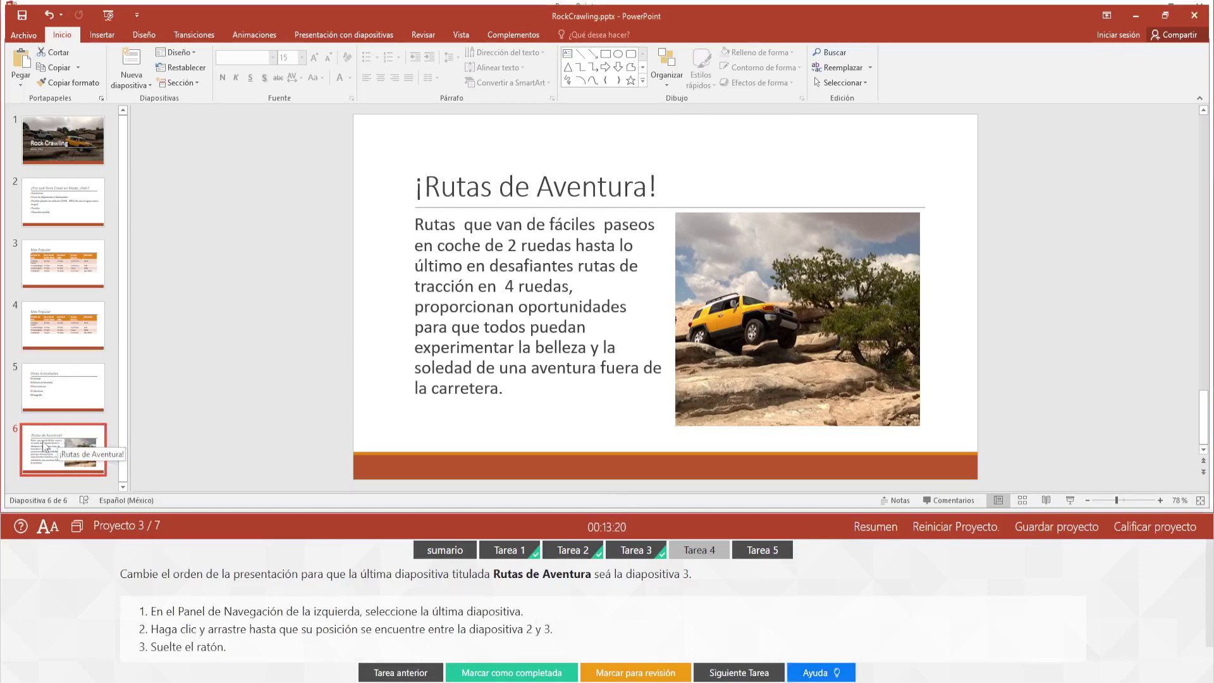
{"action": "left_click_drag", "start_coordinate": [46, 448], "coordinate": [50, 246]}
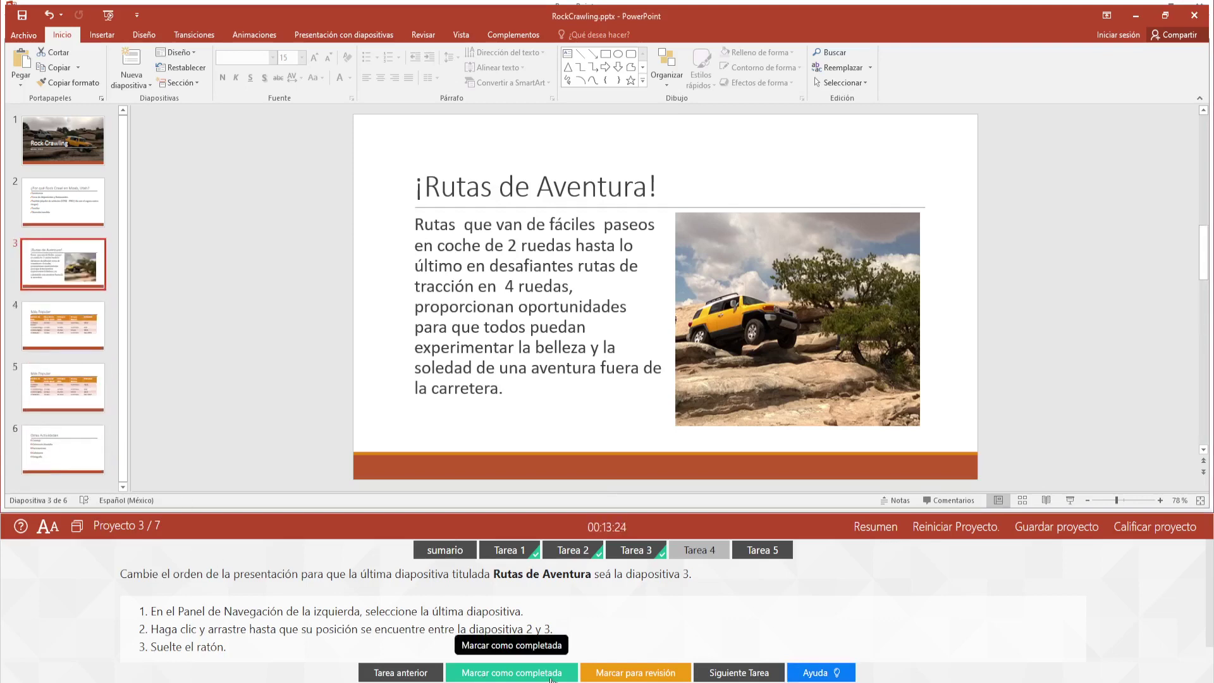
{"action": "left_click", "coordinate": [512, 673]}
Step: Advance to the printing task and display its help steps
{"action": "left_click", "coordinate": [727, 674]}
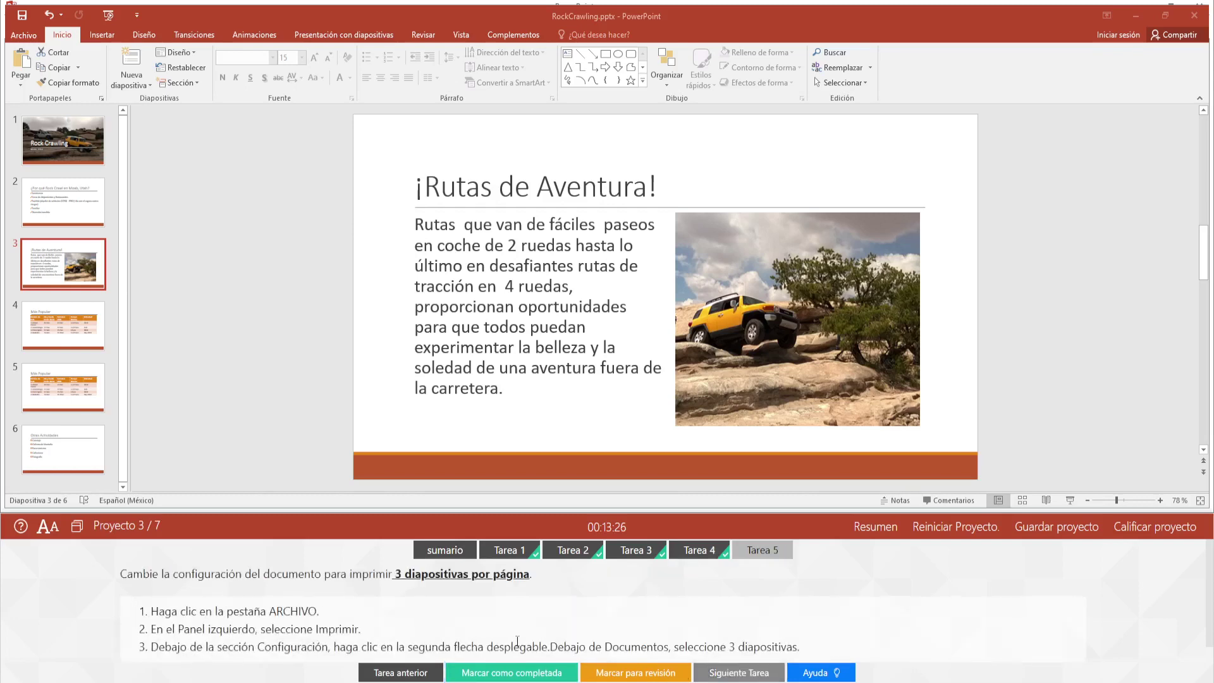
{"action": "left_click", "coordinate": [829, 674]}
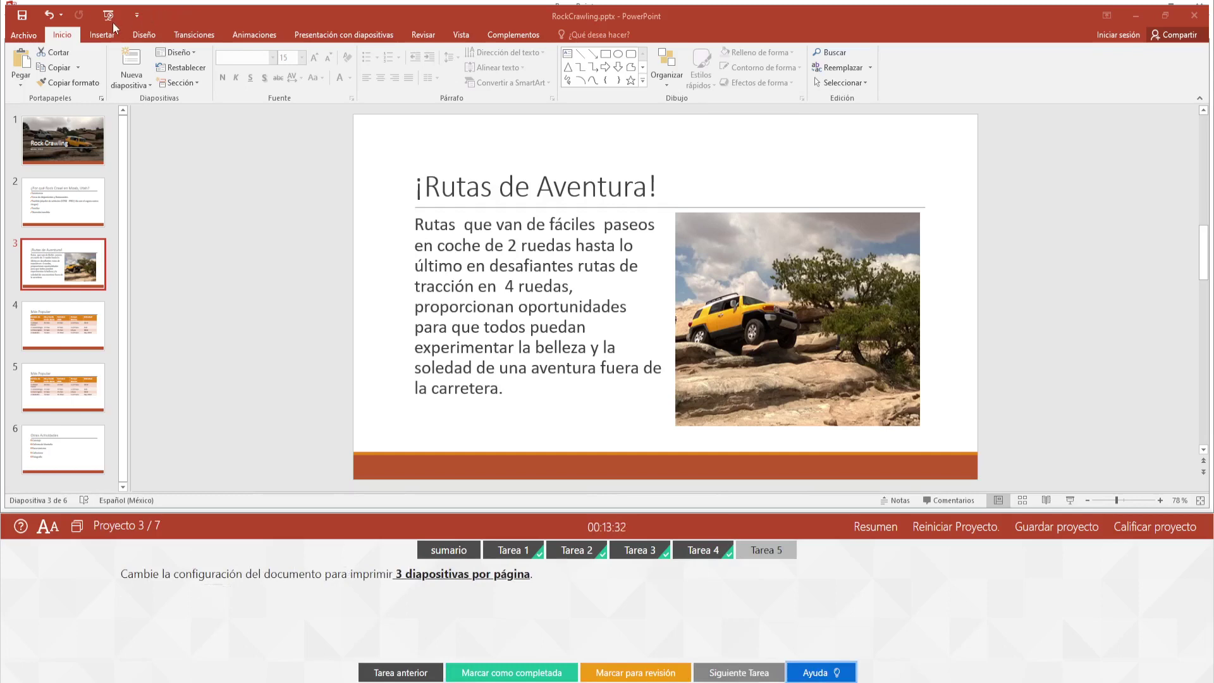
{"action": "left_click", "coordinate": [819, 672]}
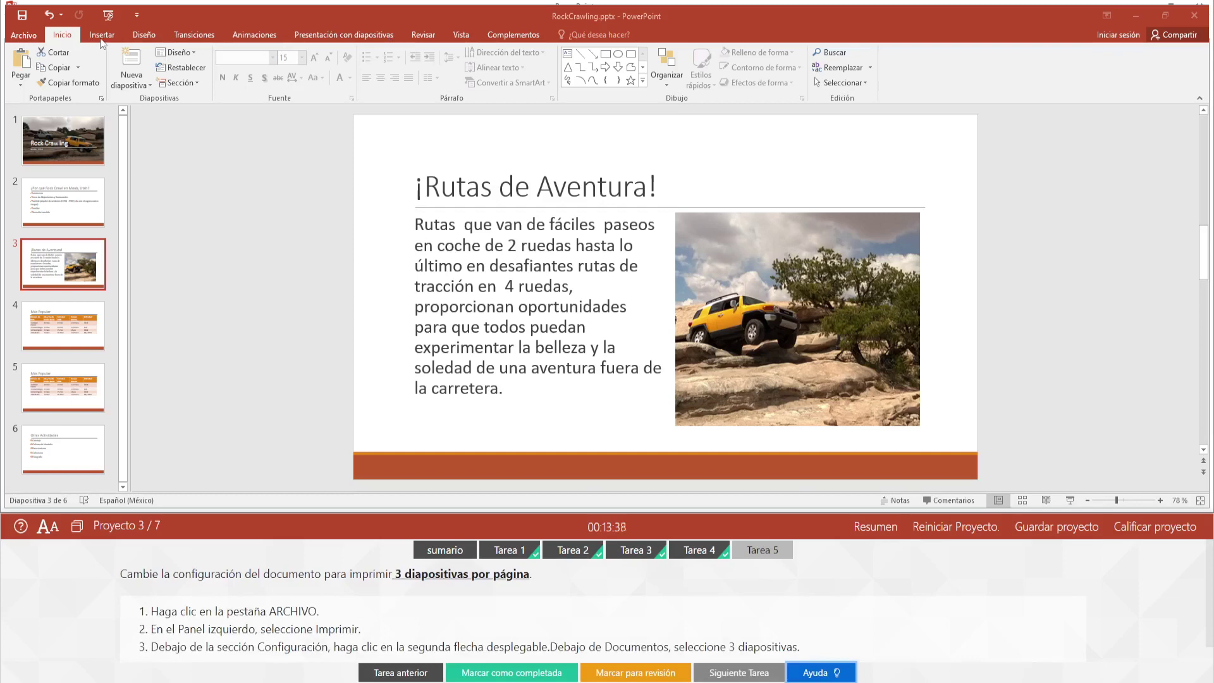
Step: Set the print layout to handouts with 3 slides per page, then return to slide editing
{"action": "left_click", "coordinate": [31, 40]}
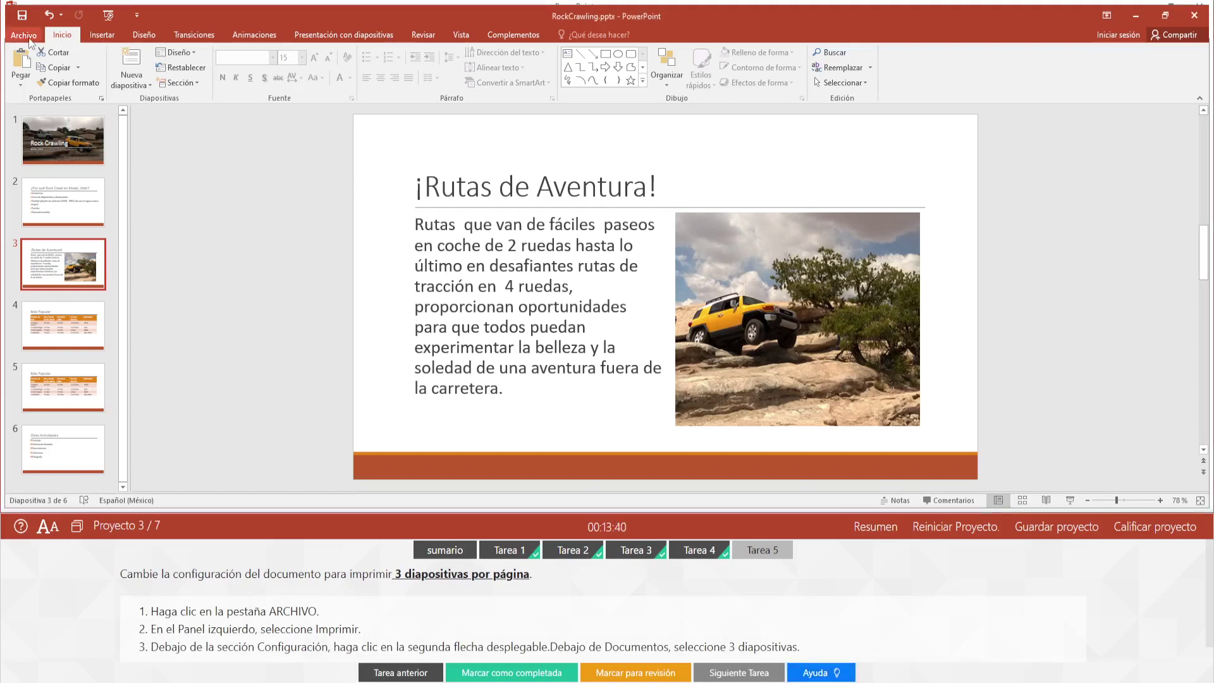
{"action": "left_click", "coordinate": [31, 39]}
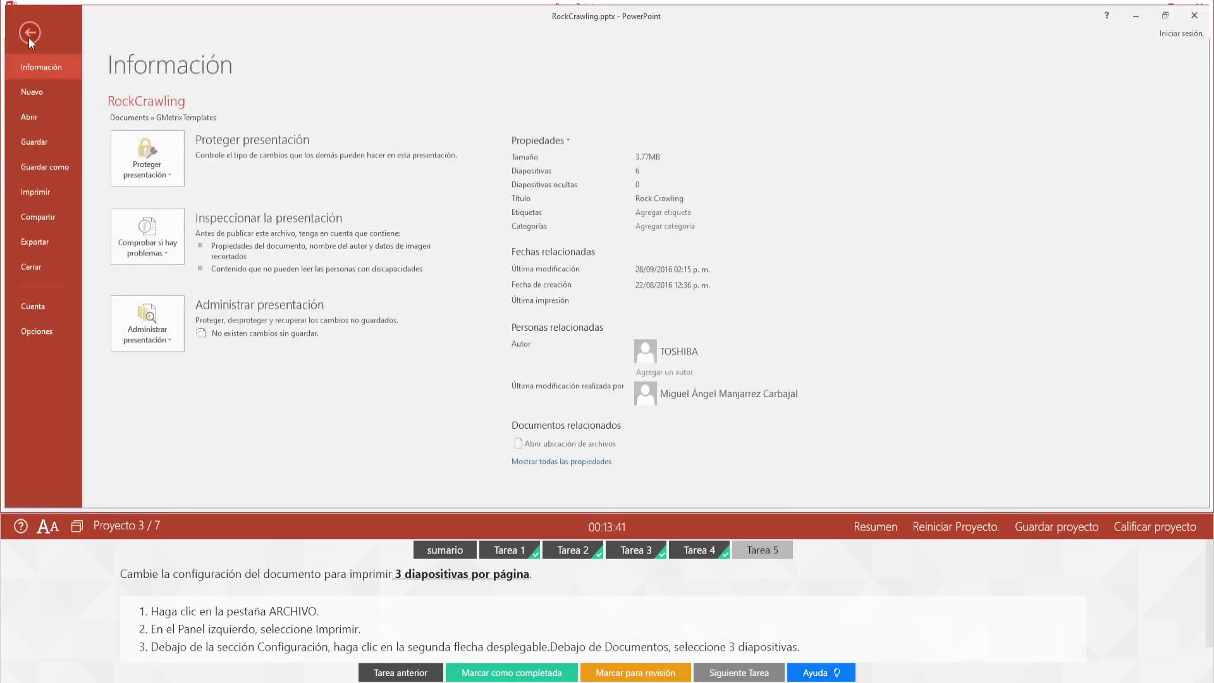
{"action": "left_click", "coordinate": [51, 200]}
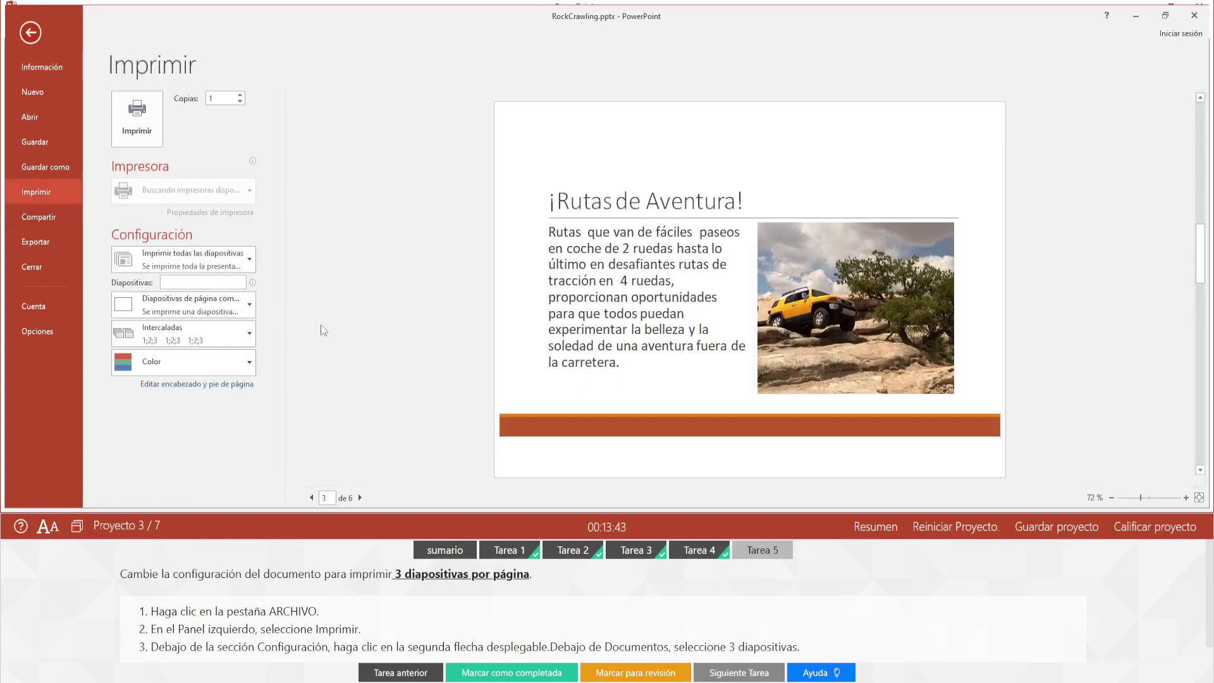
{"action": "left_click", "coordinate": [244, 302]}
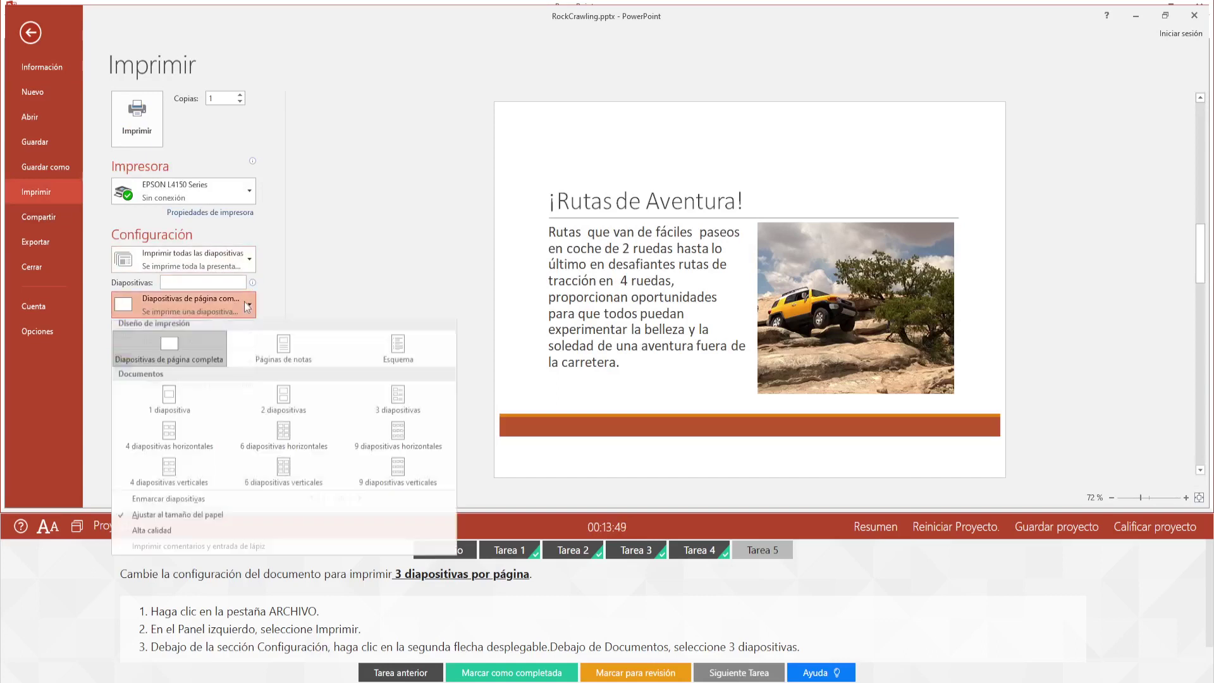
{"action": "left_click", "coordinate": [401, 408]}
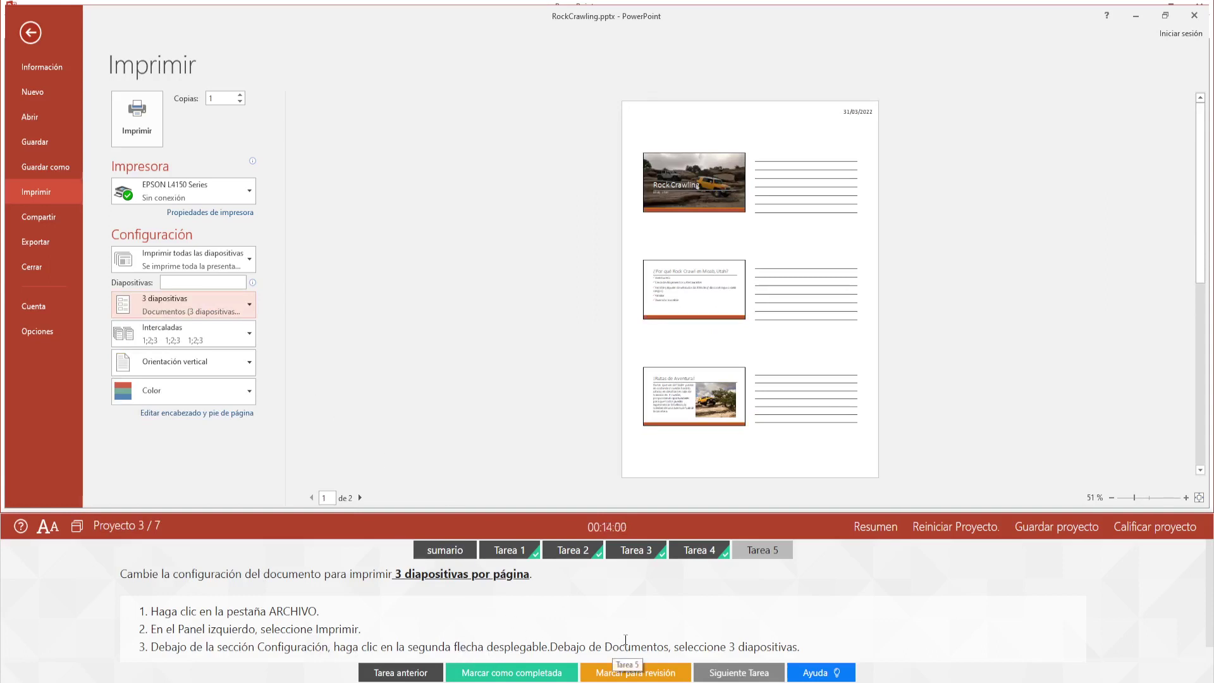
{"action": "scroll", "coordinate": [625, 640], "scroll_direction": "down", "scroll_amount": 1}
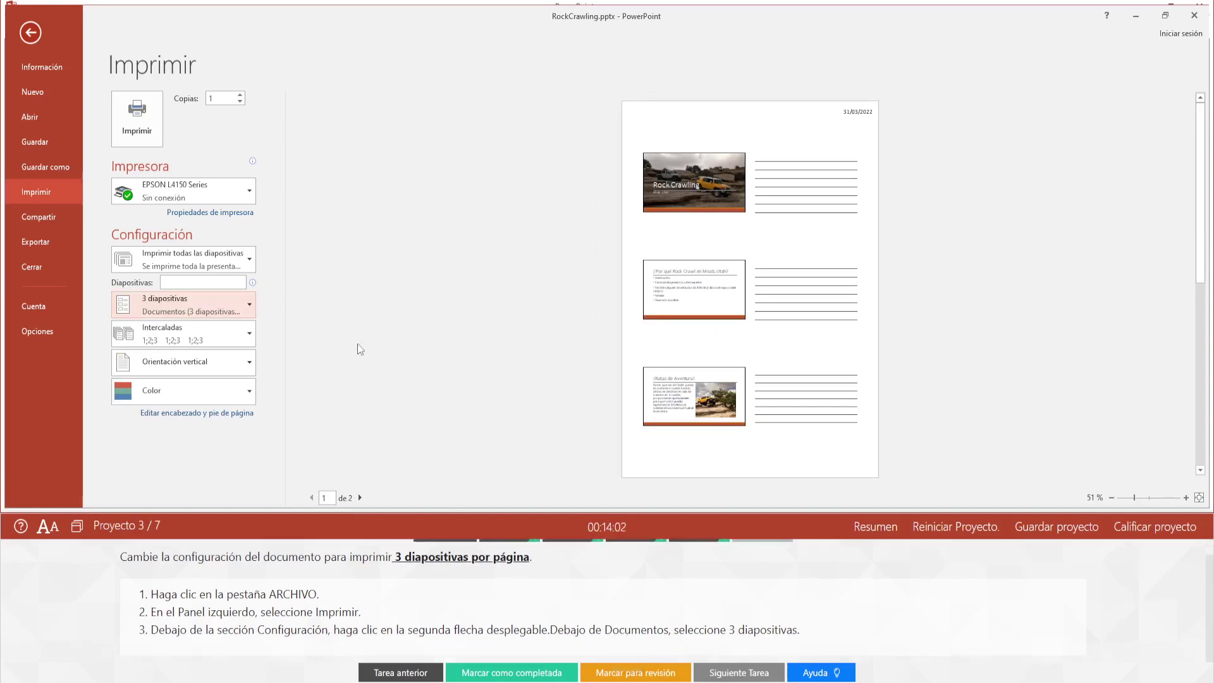
{"action": "left_click", "coordinate": [27, 34]}
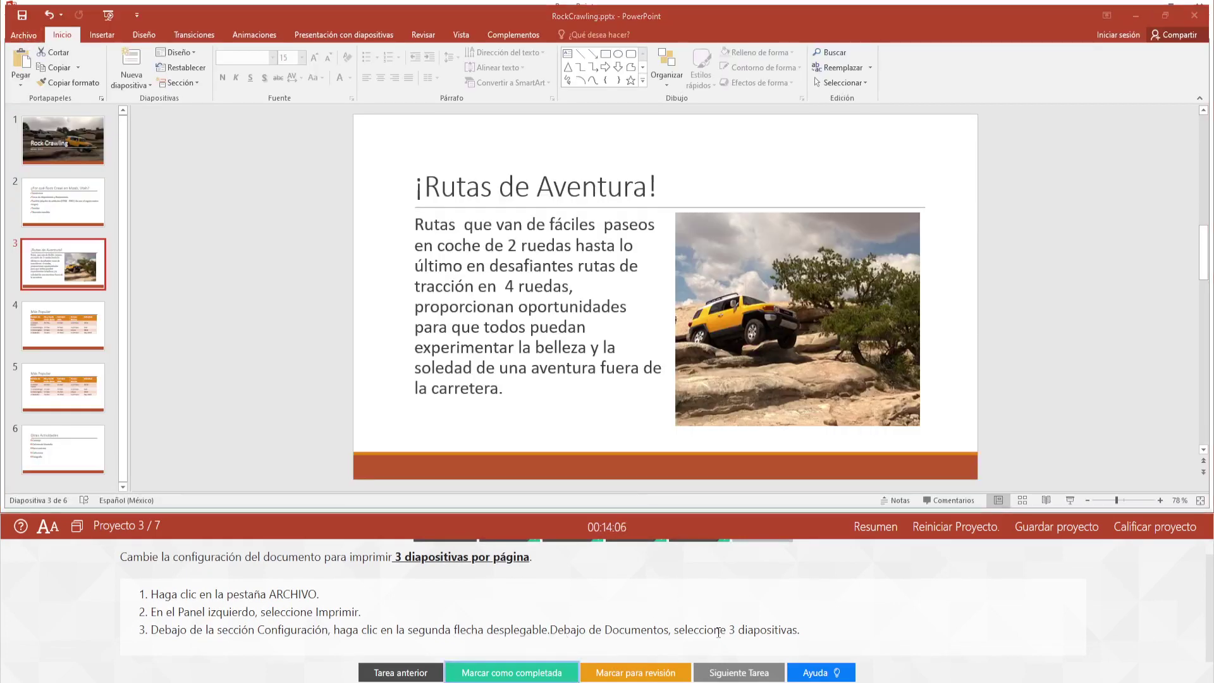
Step: Close the finished RockCrawling project and load Proyecto 4/7, VentaBicicletas.pptx
{"action": "scroll", "coordinate": [761, 640], "scroll_direction": "up", "scroll_amount": 1}
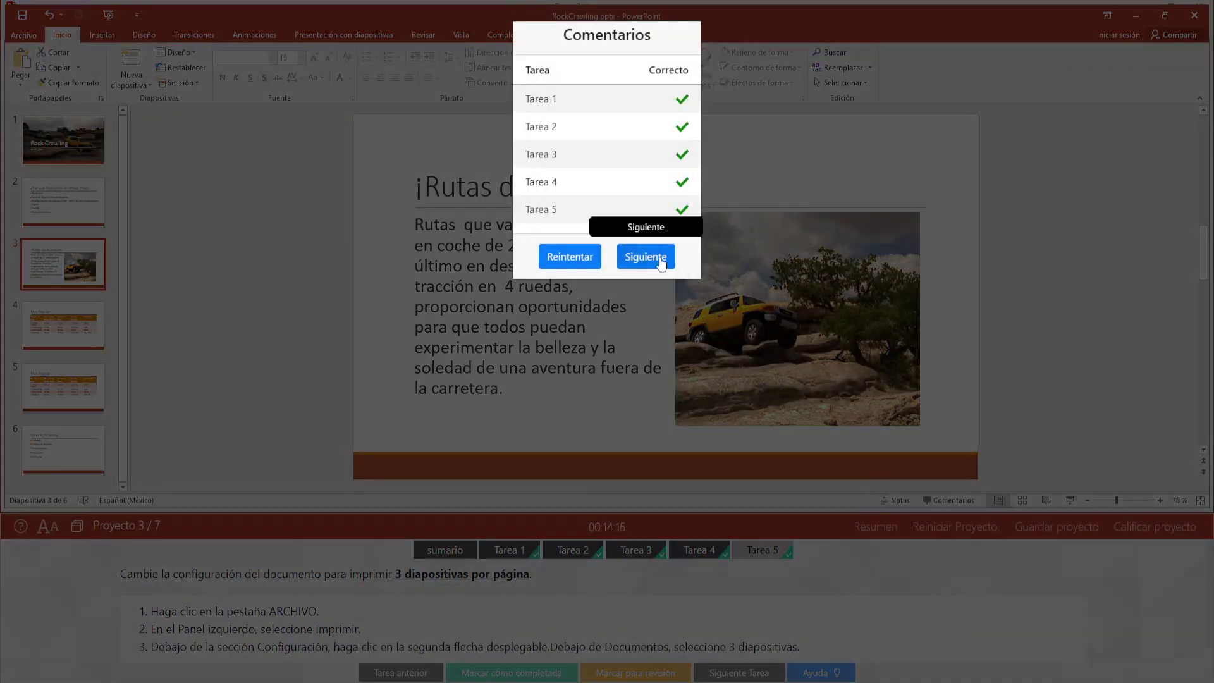
{"action": "left_click", "coordinate": [658, 260]}
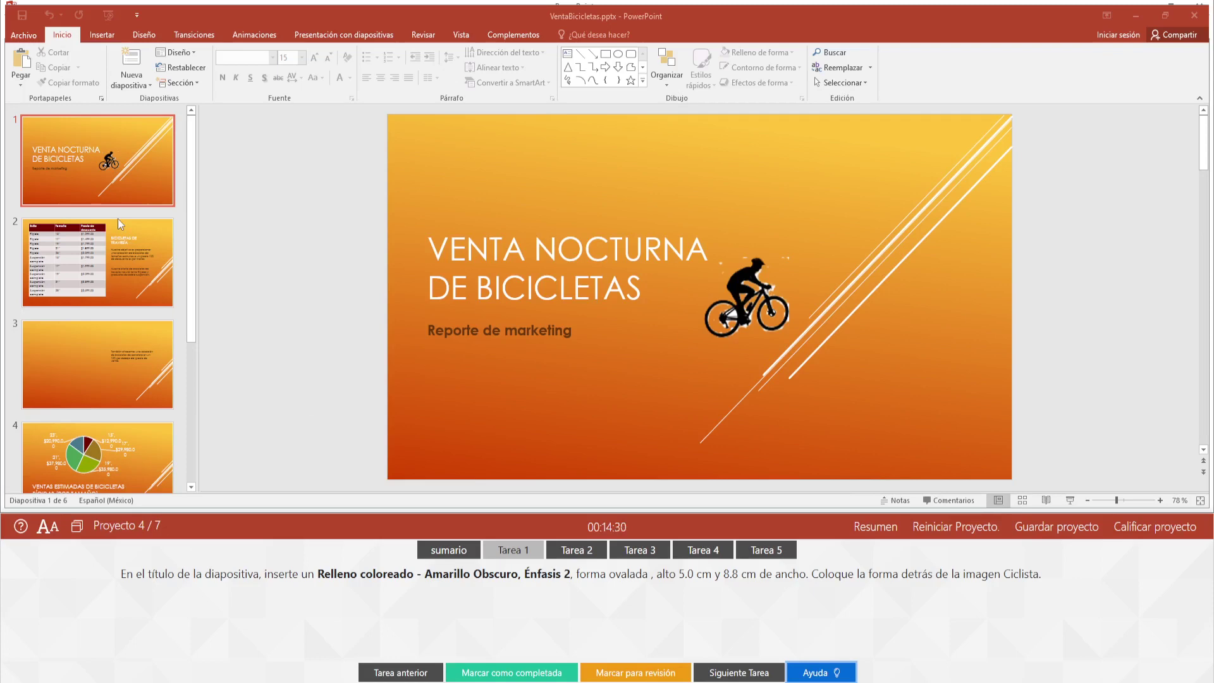
Step: Select slide 1 and its title, briefly opening and closing the Formas gallery
{"action": "left_click", "coordinate": [101, 133]}
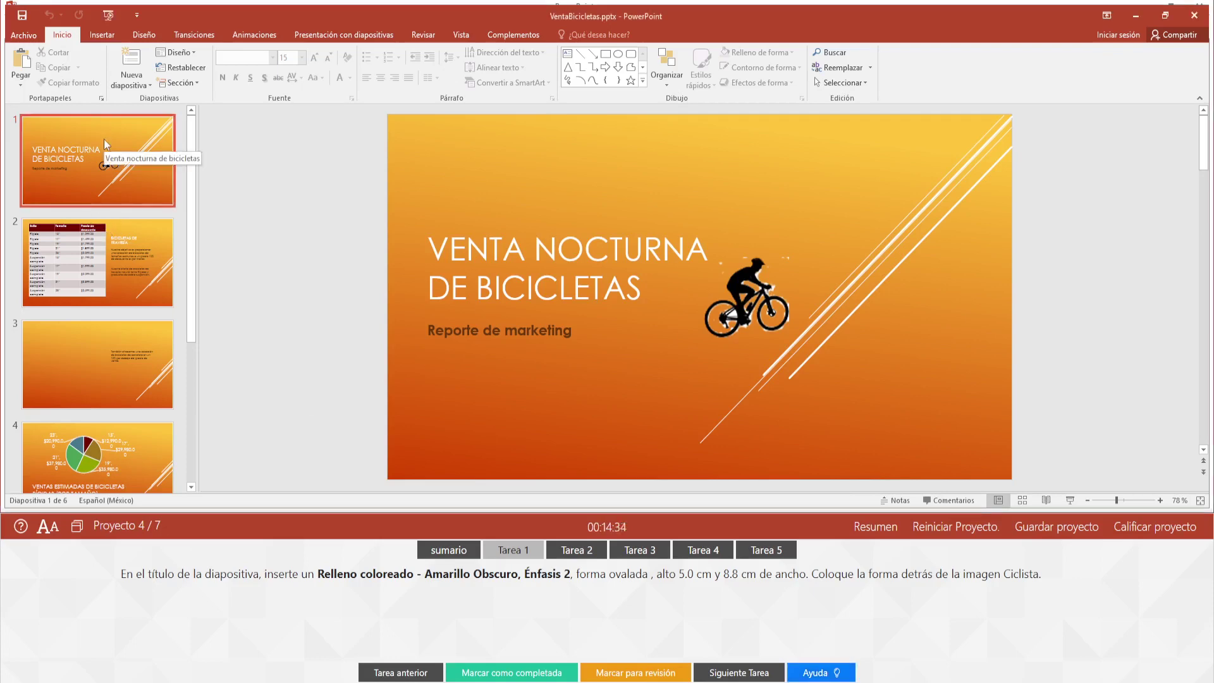
{"action": "left_click", "coordinate": [104, 139]}
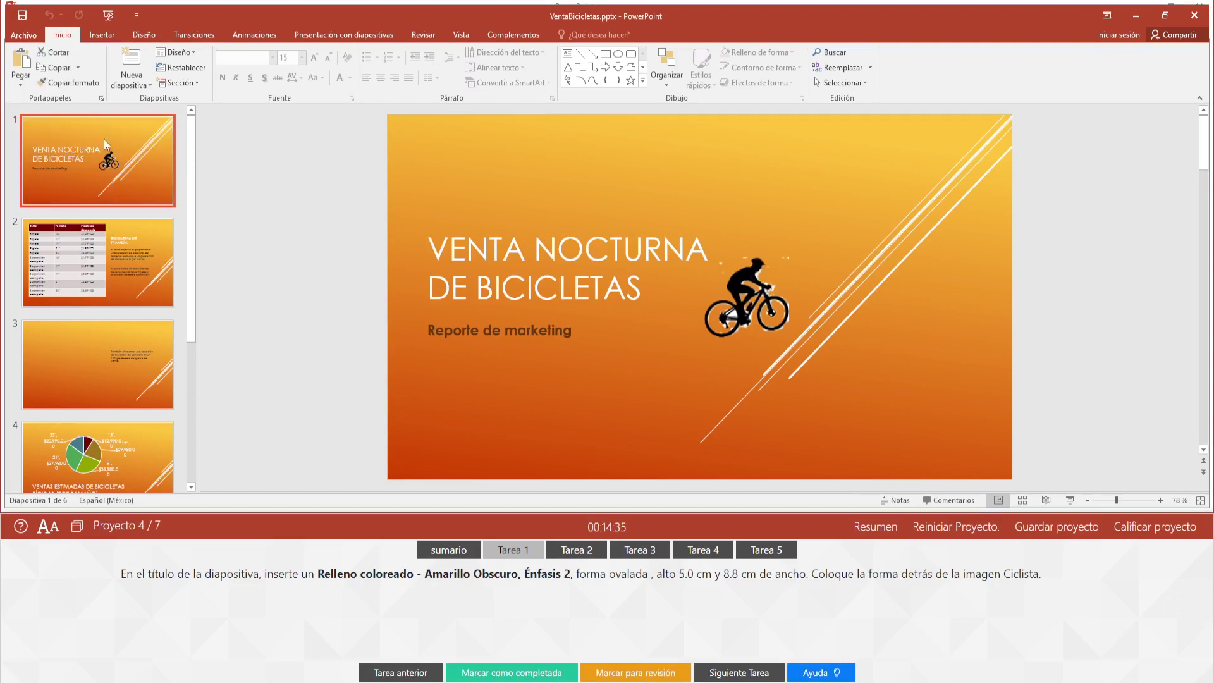
{"action": "left_click", "coordinate": [517, 250]}
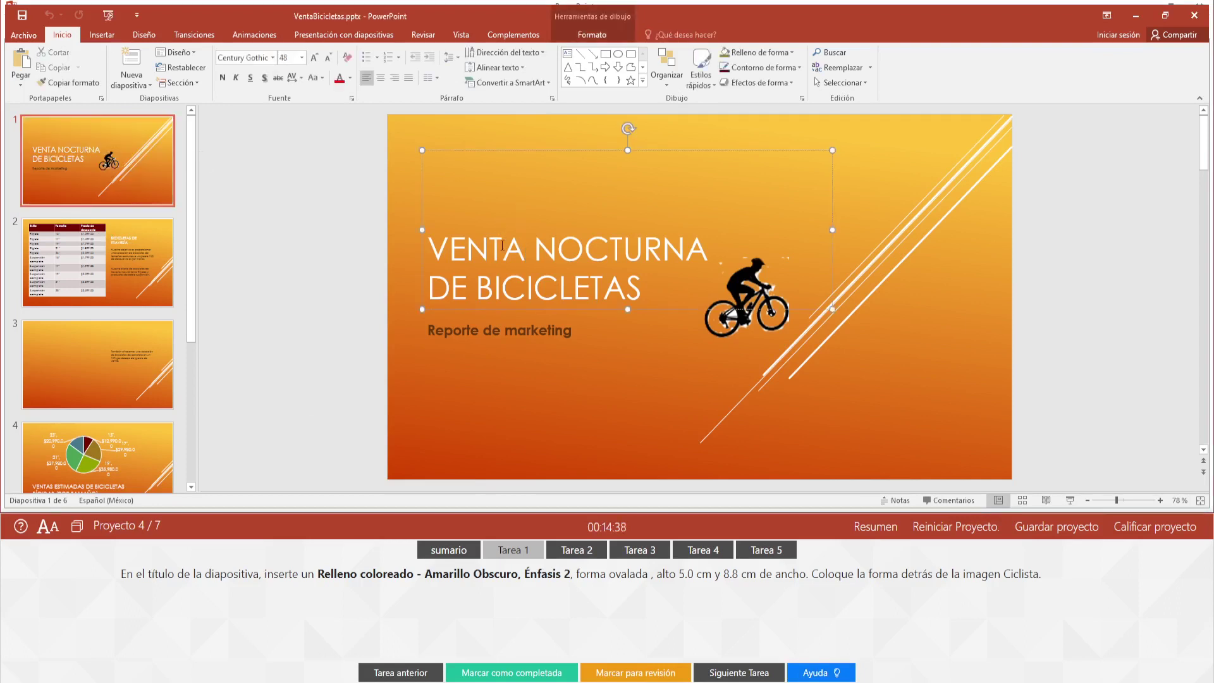
{"action": "left_click", "coordinate": [112, 38]}
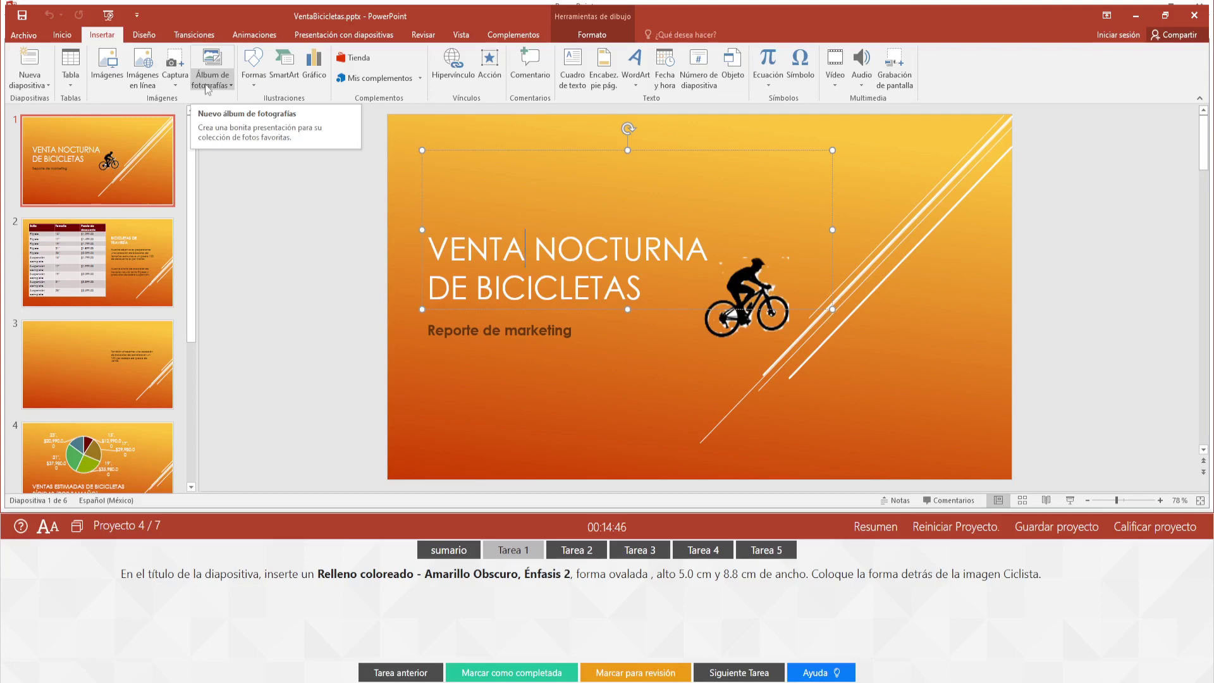
{"action": "left_click", "coordinate": [248, 86]}
{"action": "left_click", "coordinate": [204, 149]}
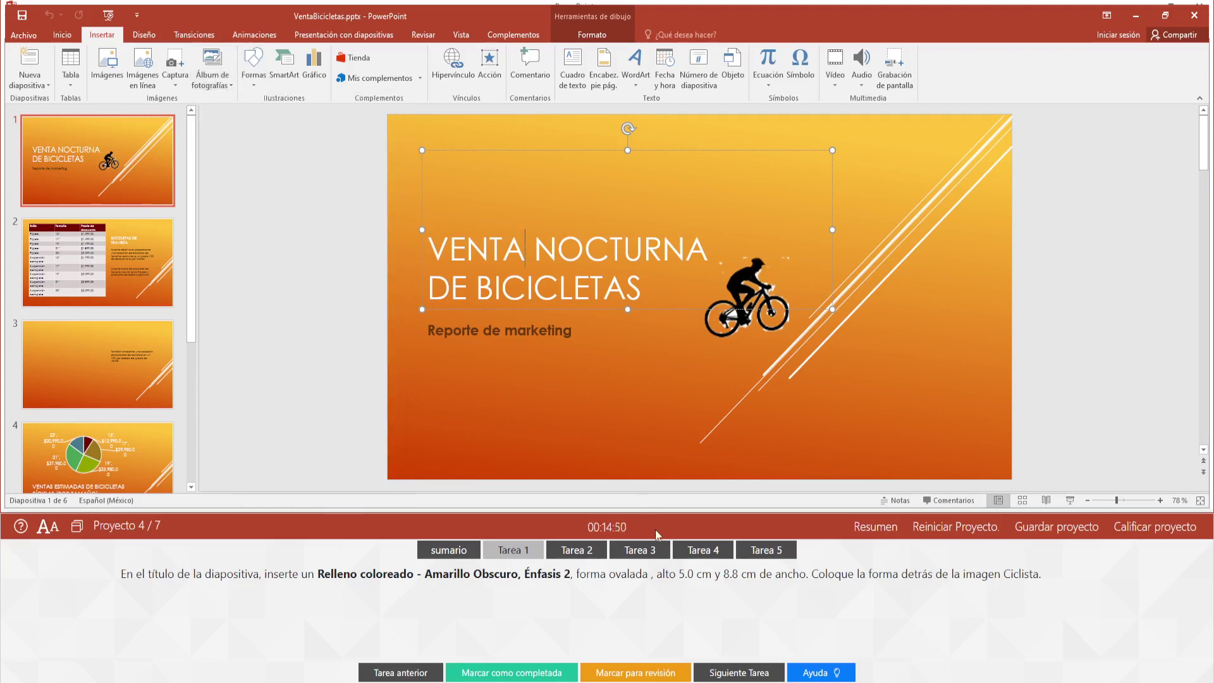
Step: Show the task's help steps, select the cyclist image, and open the Formas gallery
{"action": "left_click", "coordinate": [812, 674]}
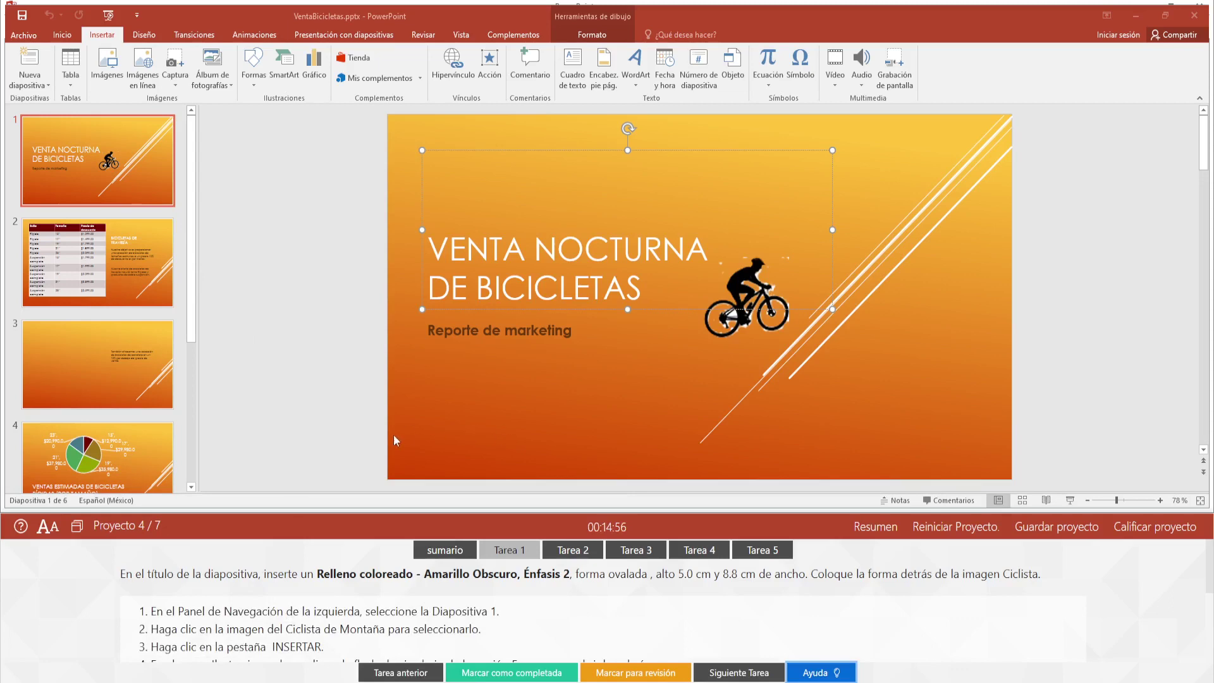
{"action": "left_click", "coordinate": [772, 321]}
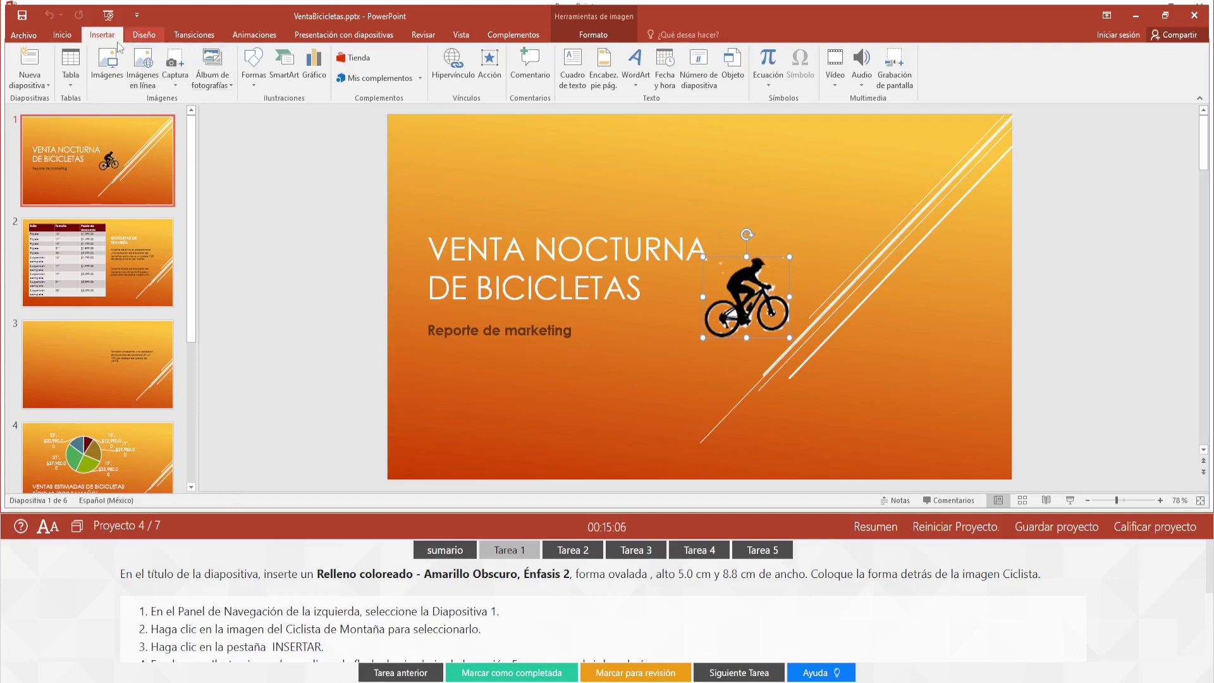
{"action": "scroll", "coordinate": [294, 595], "scroll_direction": "down", "scroll_amount": 3}
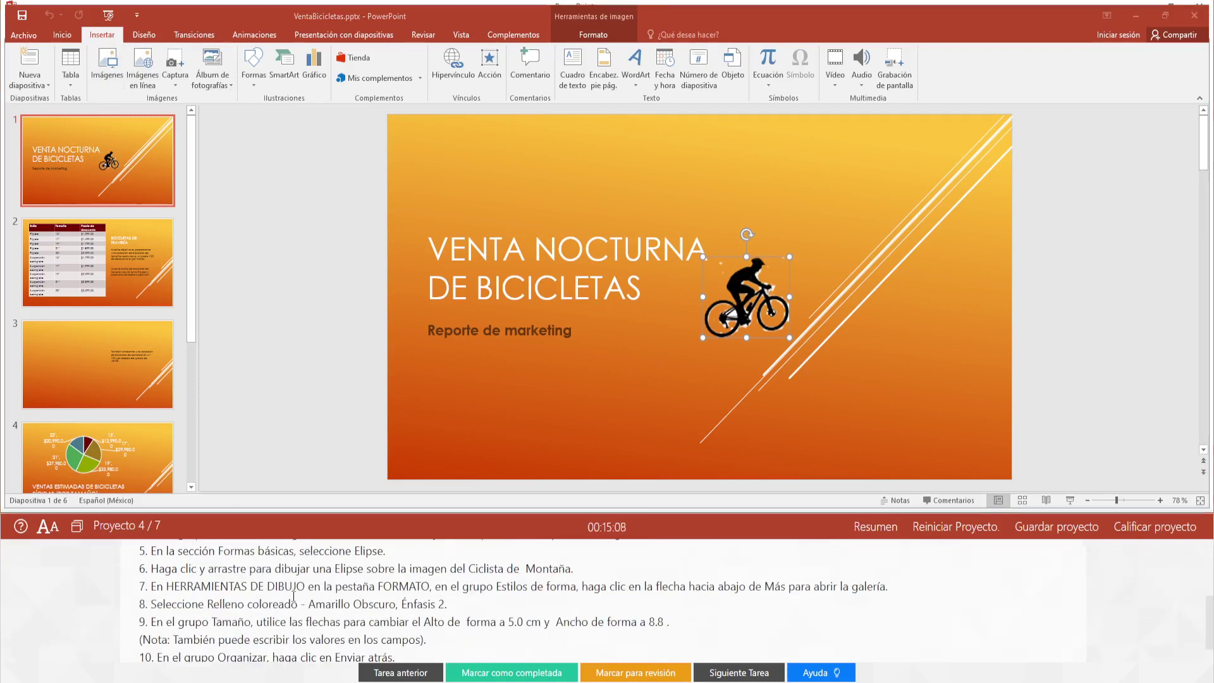
{"action": "scroll", "coordinate": [294, 596], "scroll_direction": "up", "scroll_amount": 3}
{"action": "scroll", "coordinate": [294, 595], "scroll_direction": "down", "scroll_amount": 3}
{"action": "scroll", "coordinate": [294, 595], "scroll_direction": "up", "scroll_amount": 3}
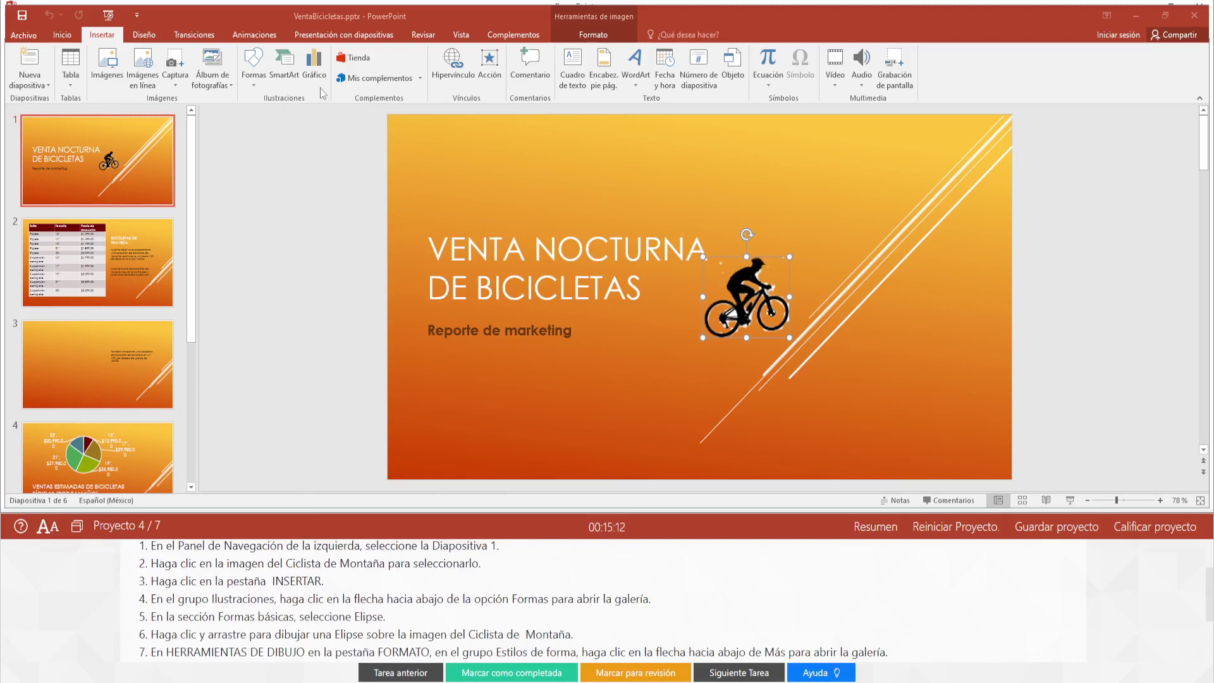
{"action": "left_click", "coordinate": [253, 86]}
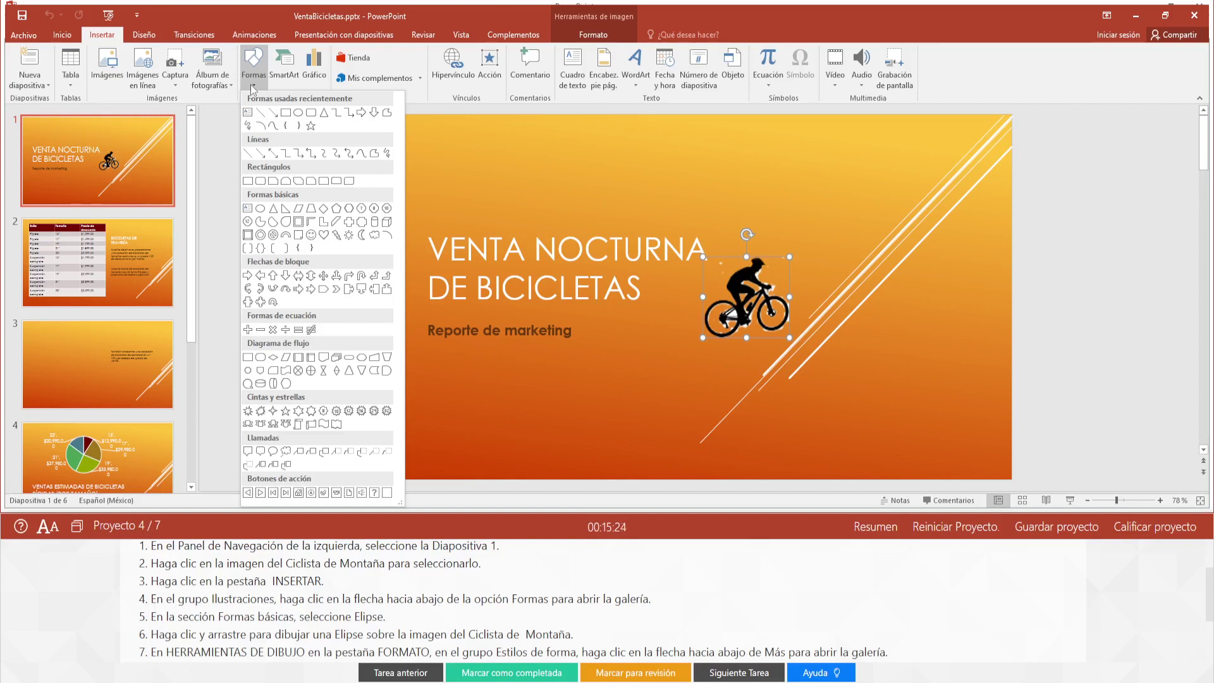
Step: Draw a roughly 5.32 × 6.01 cm ellipse over the cyclist image on slide 1
{"action": "left_click", "coordinate": [298, 113]}
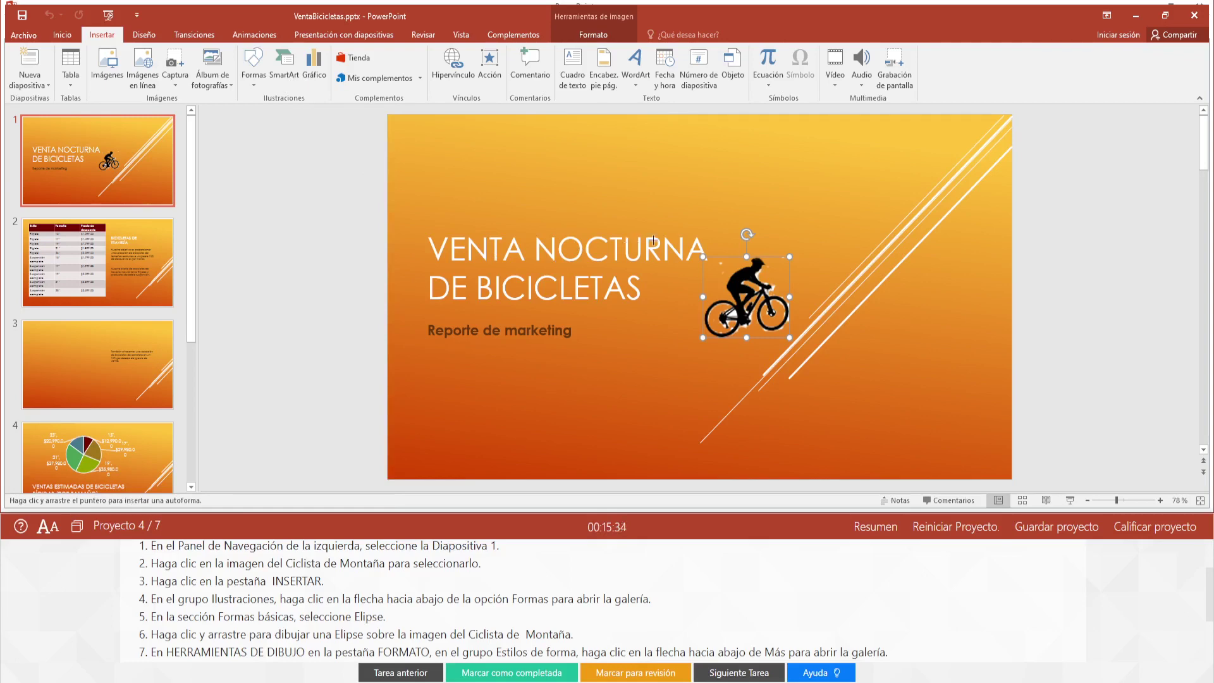
{"action": "left_click_drag", "start_coordinate": [694, 250], "coordinate": [805, 352]}
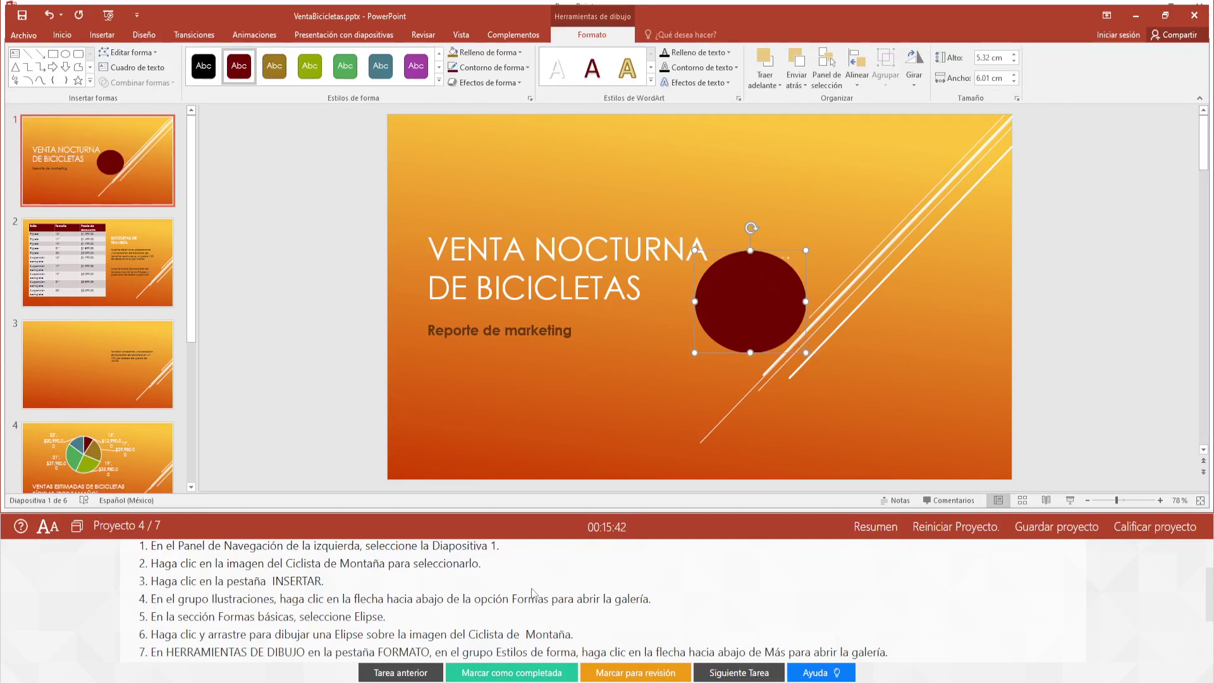
{"action": "scroll", "coordinate": [534, 593], "scroll_direction": "down", "scroll_amount": 2}
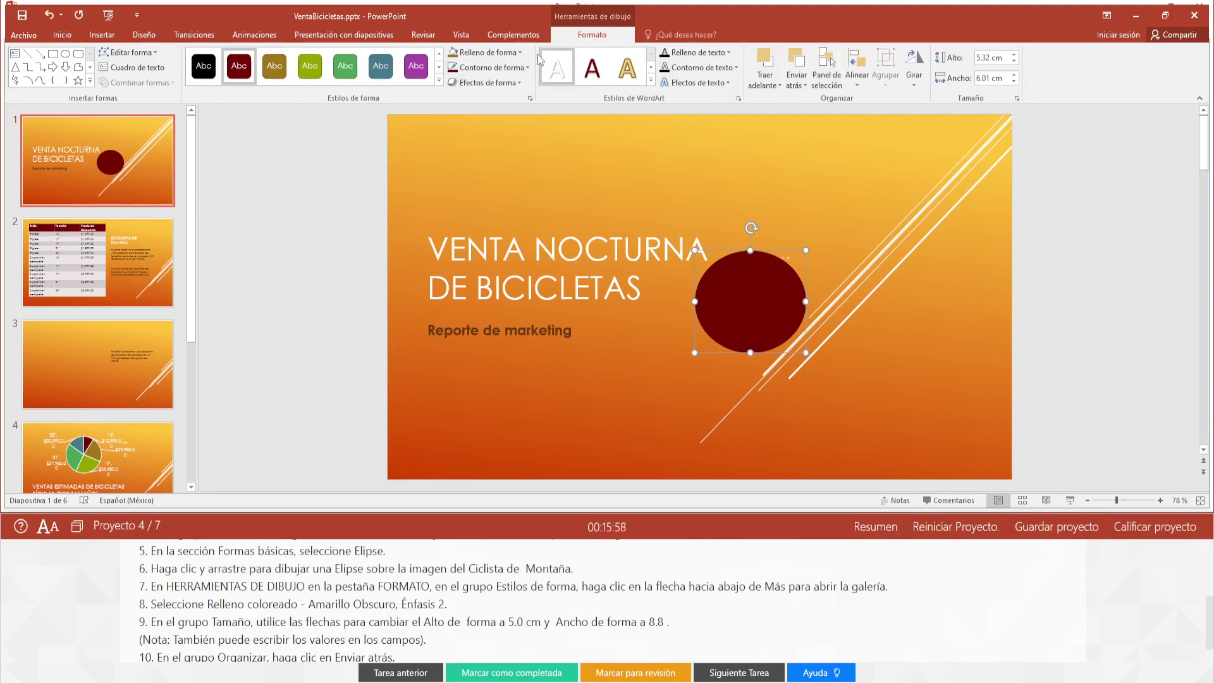
Step: Style the oval with Relleno coloreado - Amarillo oscuro, Énfasis 2, correcting a first pick
{"action": "left_click", "coordinate": [439, 81]}
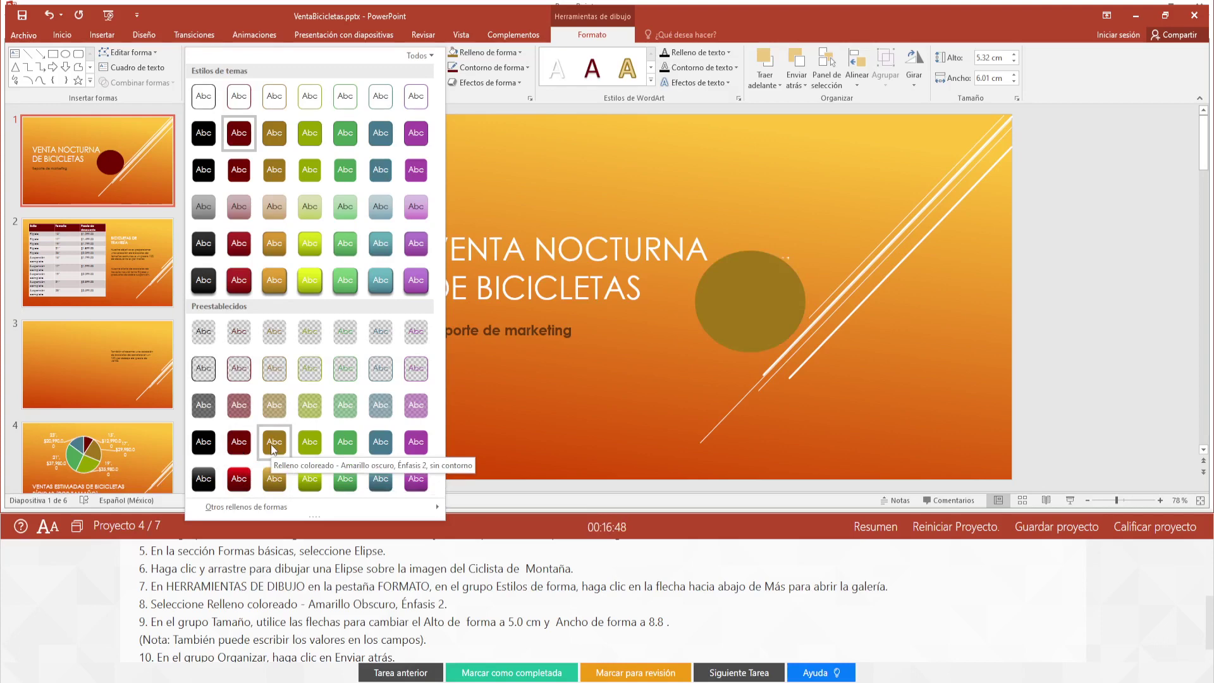
{"action": "left_click", "coordinate": [273, 444]}
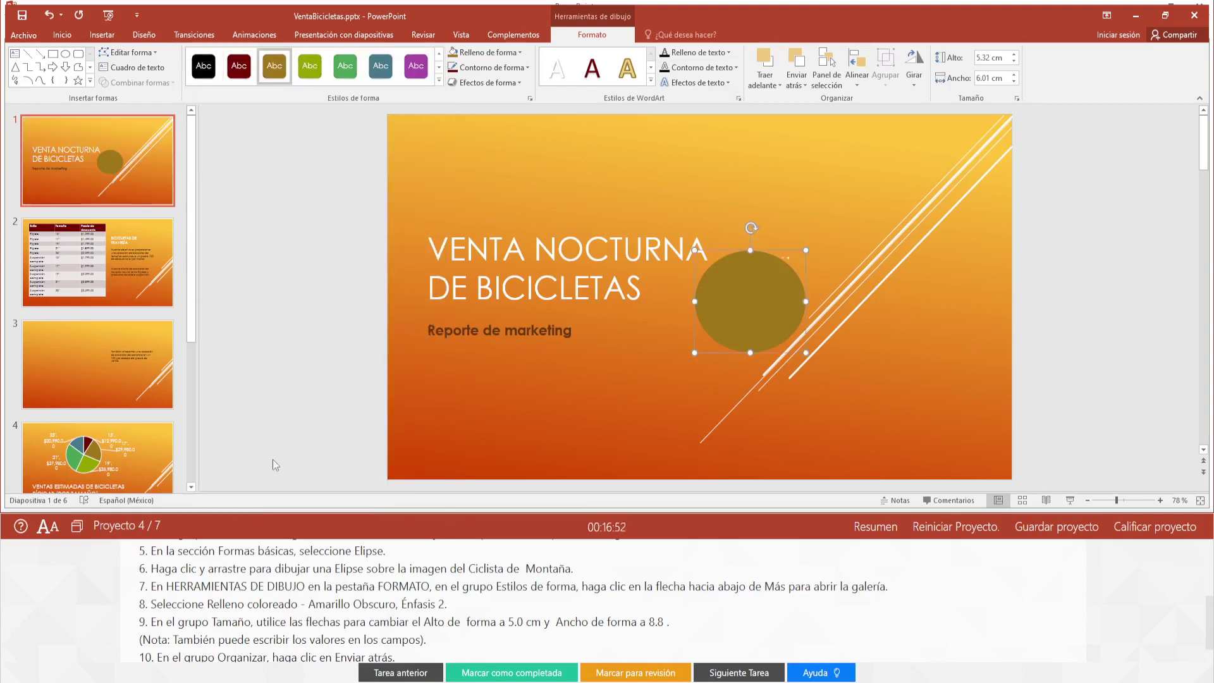
{"action": "left_click", "coordinate": [438, 80]}
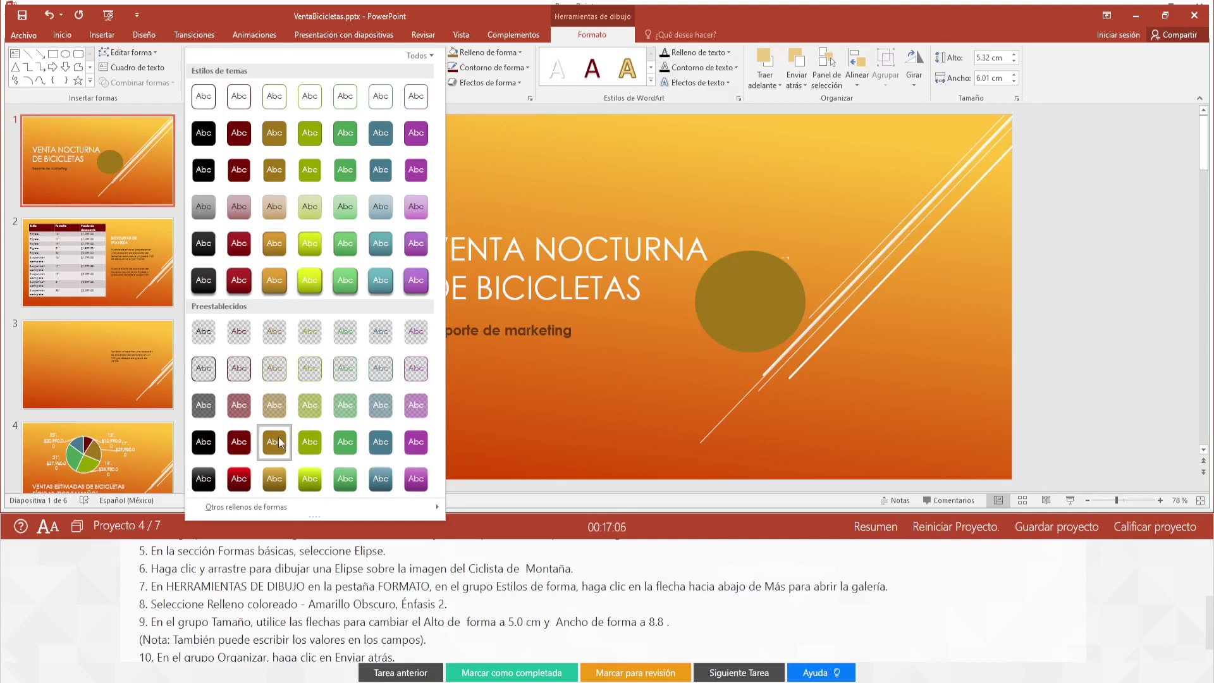
{"action": "left_click", "coordinate": [278, 442]}
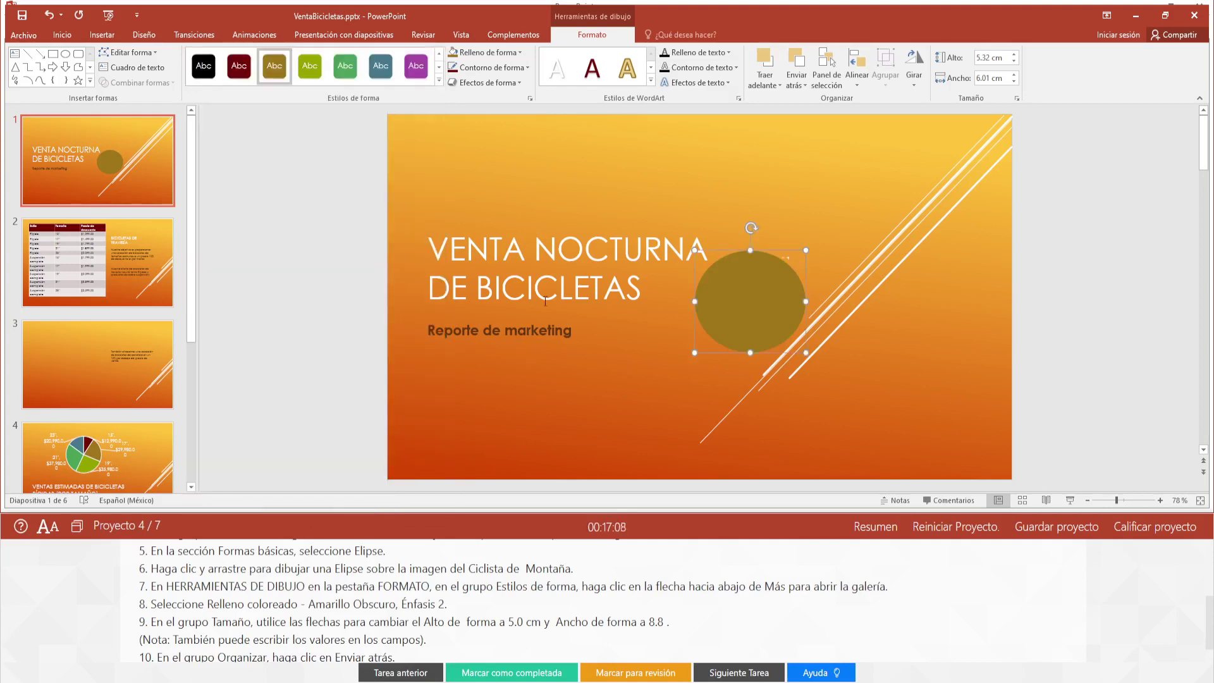
Step: Size the oval to 5 cm high and 8.8 cm wide
{"action": "left_click", "coordinate": [996, 57]}
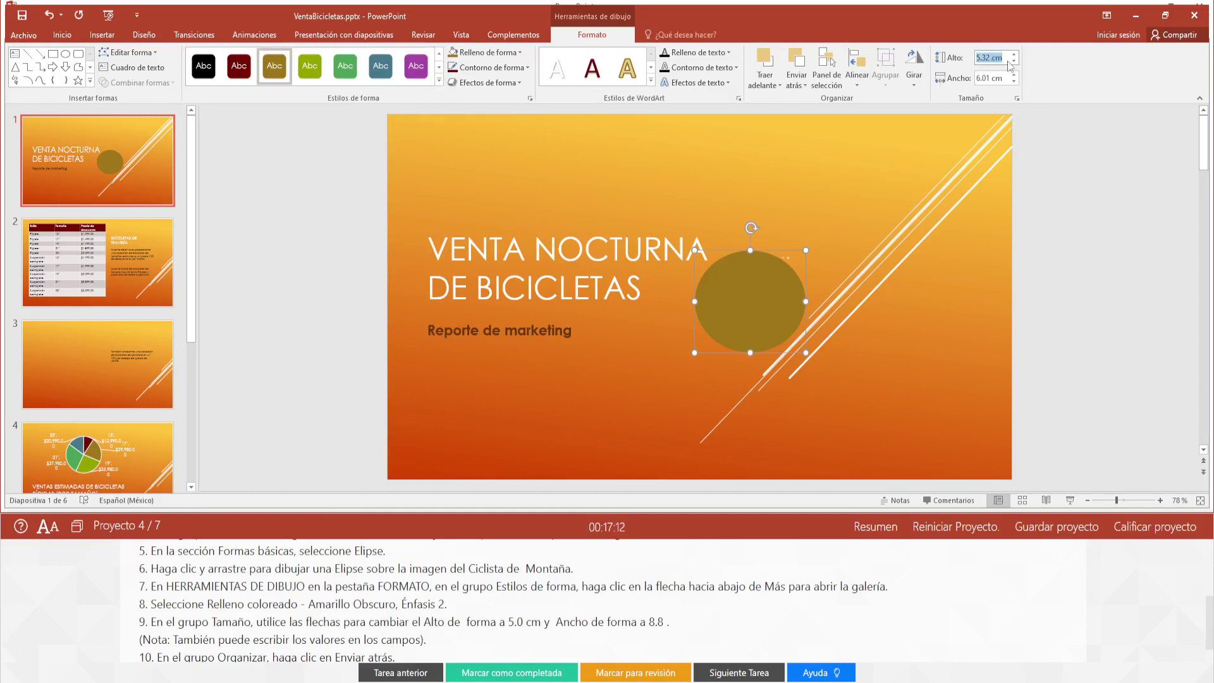
{"action": "type", "text": "5"}
{"action": "key", "text": "Return"}
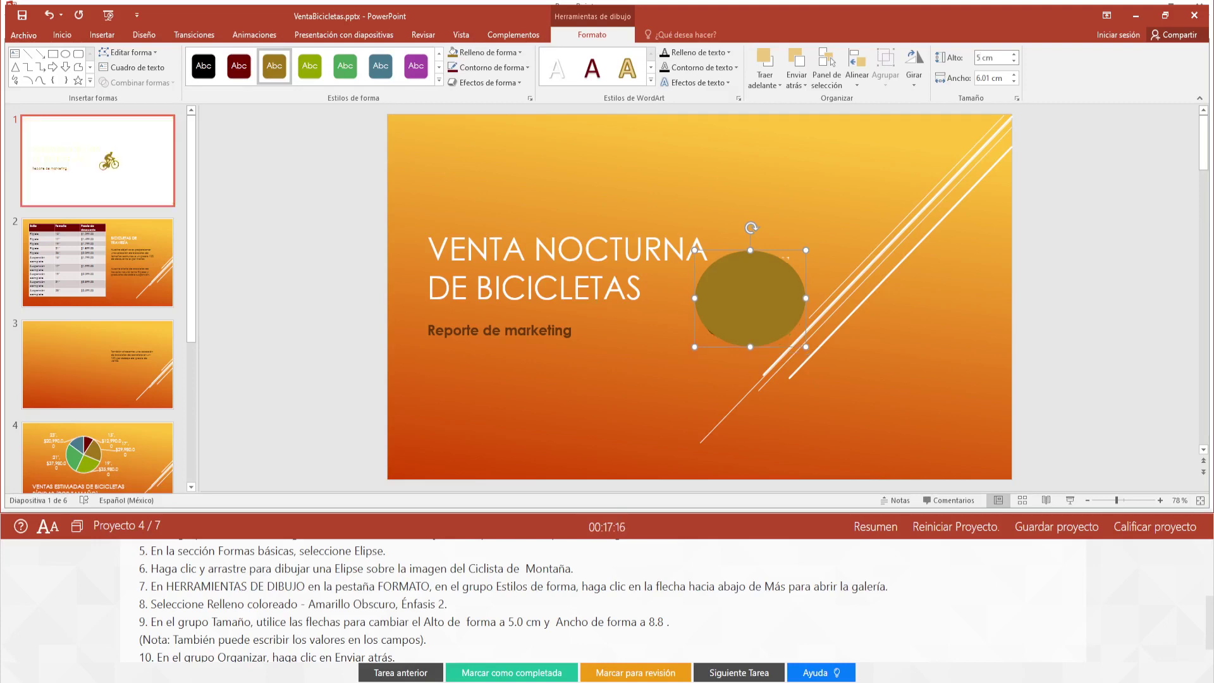
{"action": "left_click", "coordinate": [983, 78]}
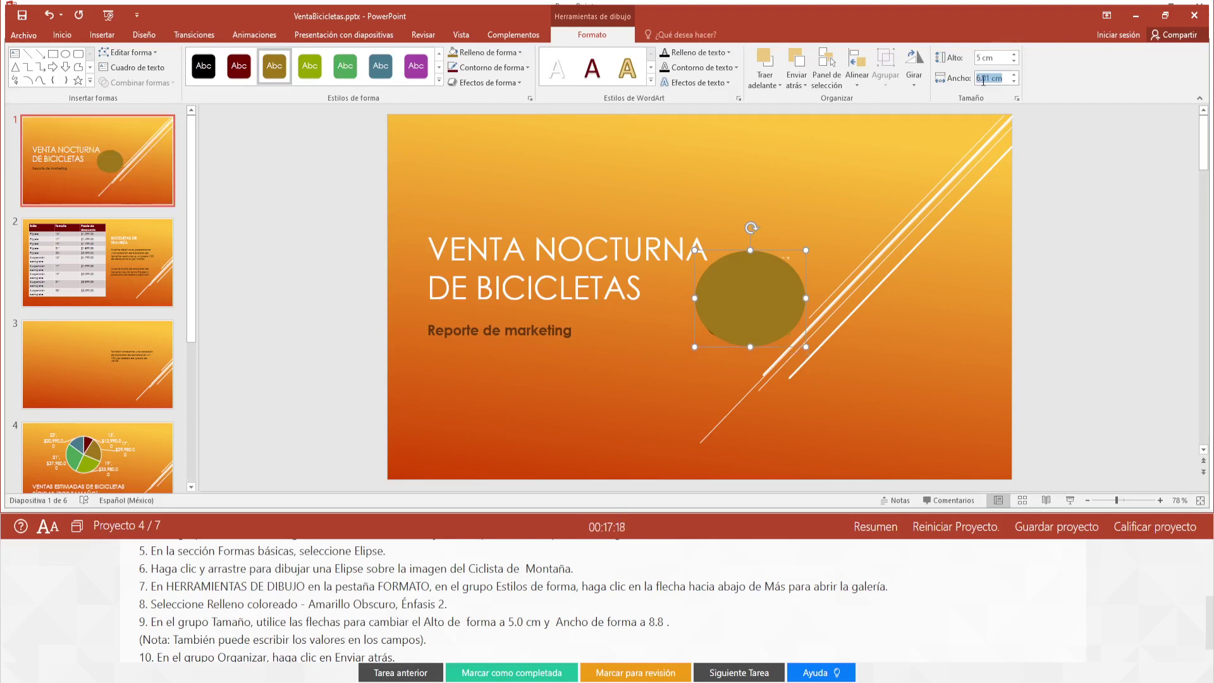
{"action": "type", "text": "8.8"}
{"action": "key", "text": "Return"}
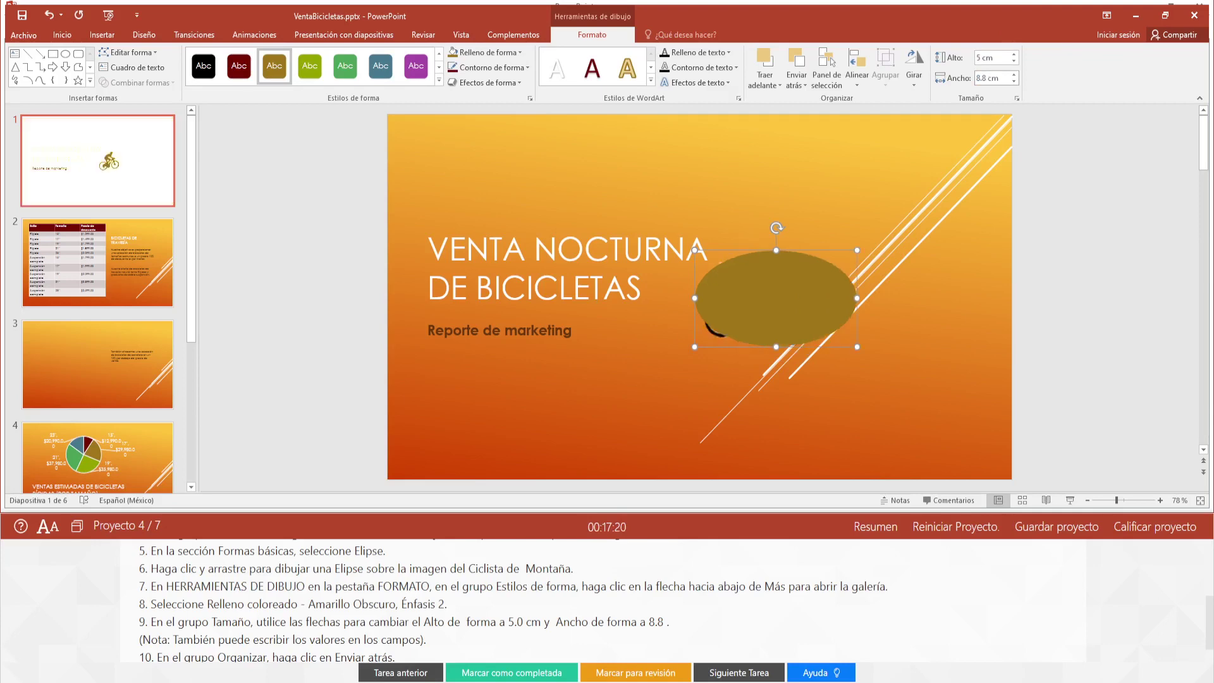
Step: Send the ellipse behind the cyclist, reshape it around the rider, and mark task 1 complete
{"action": "left_click", "coordinate": [324, 582]}
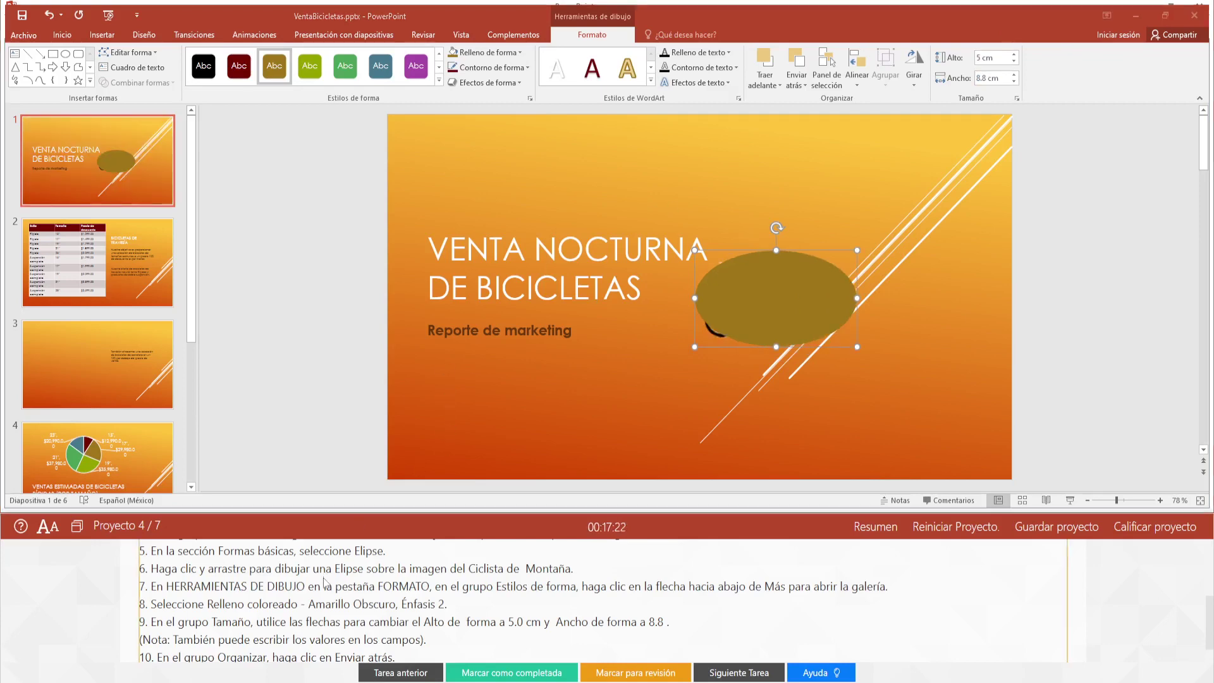
{"action": "scroll", "coordinate": [324, 583], "scroll_direction": "down", "scroll_amount": 1}
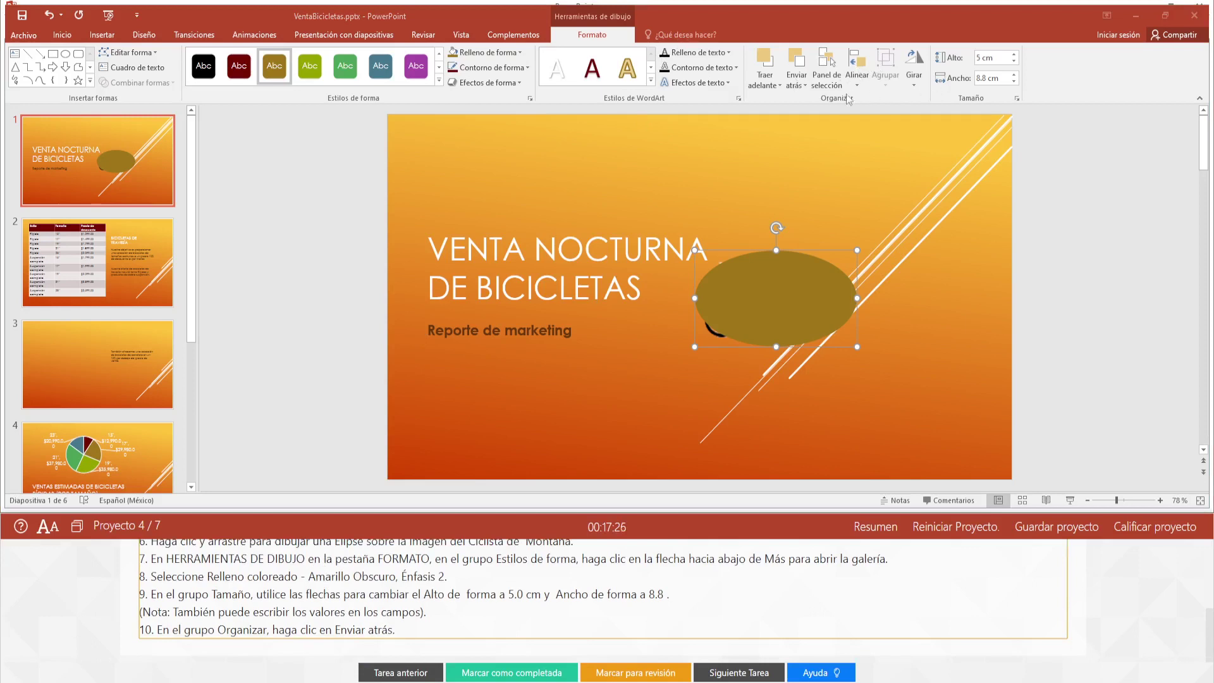
{"action": "left_click", "coordinate": [799, 72]}
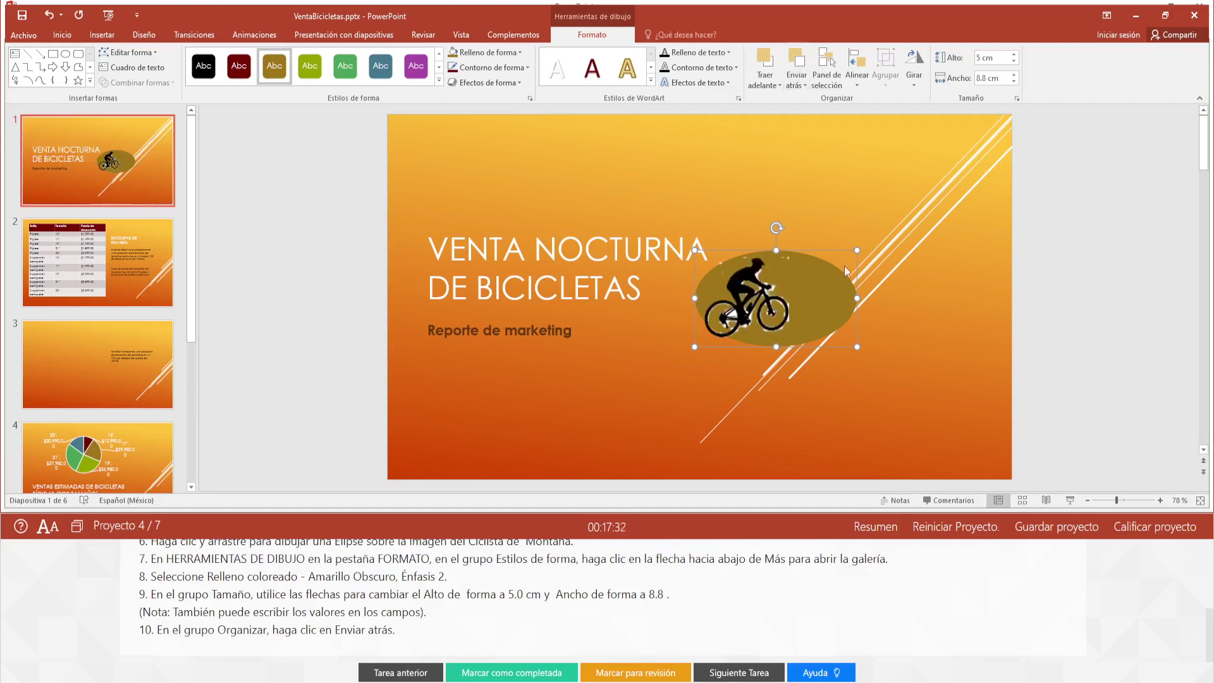
{"action": "left_click_drag", "start_coordinate": [857, 298], "coordinate": [814, 298]}
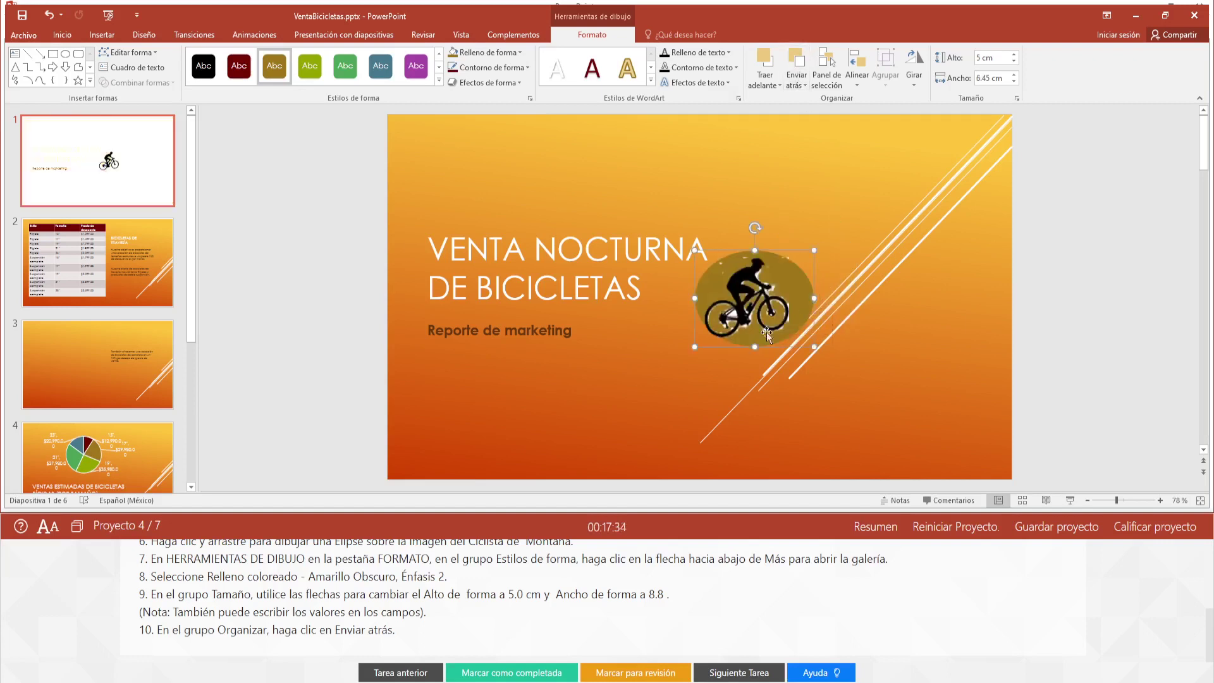
{"action": "left_click_drag", "start_coordinate": [703, 347], "coordinate": [687, 354]}
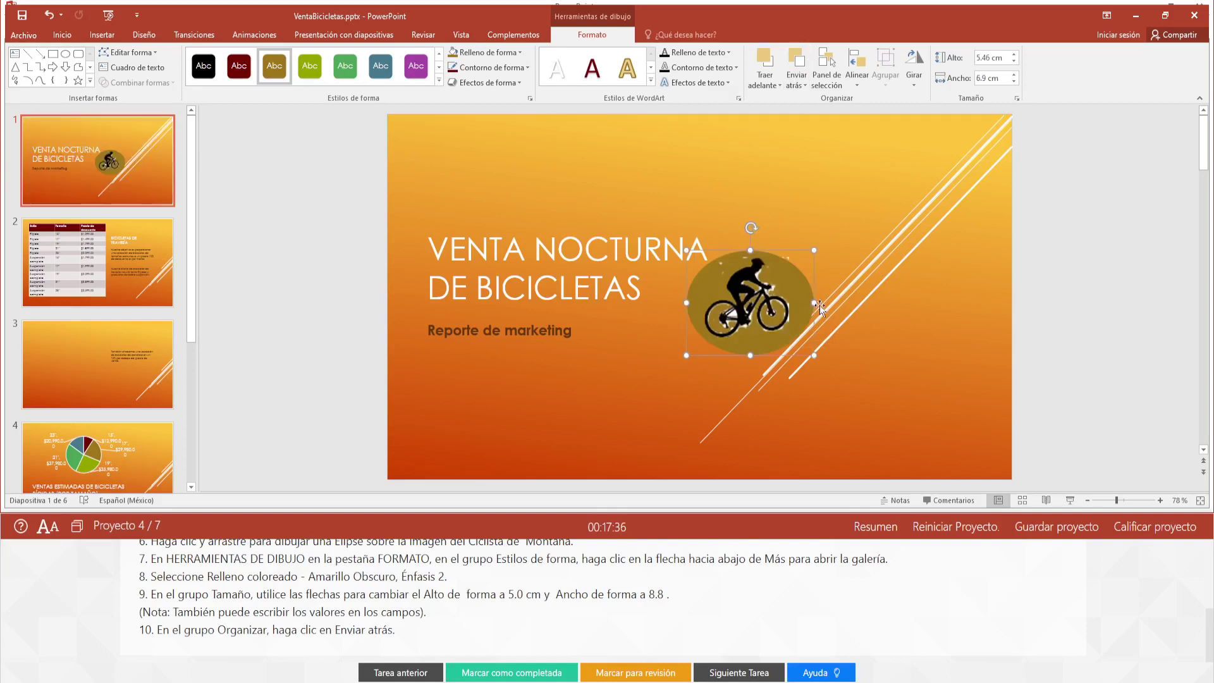
{"action": "left_click", "coordinate": [1070, 232]}
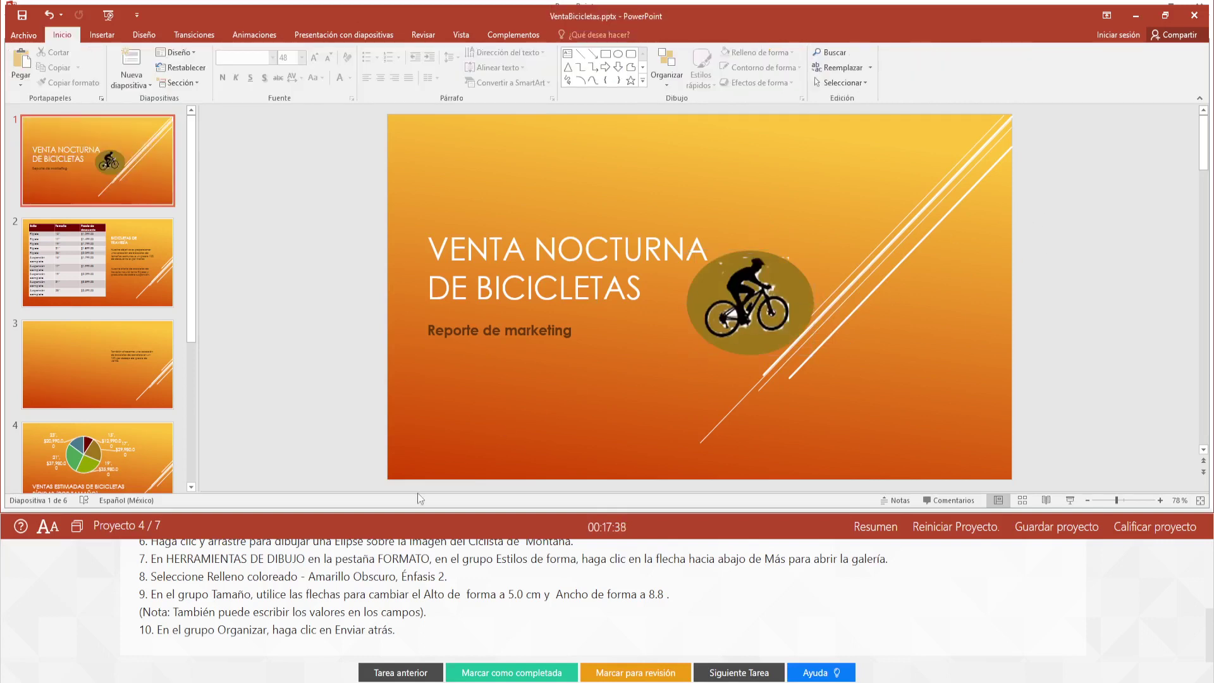
{"action": "left_click", "coordinate": [809, 674]}
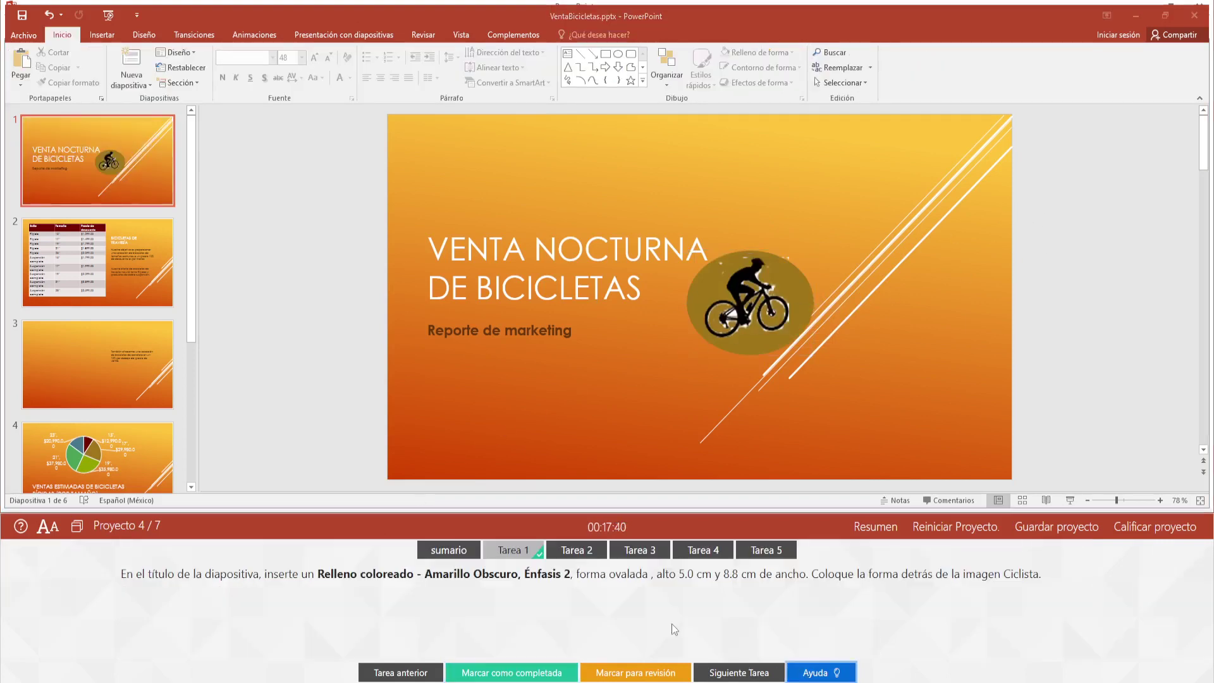
Step: On task 2, title slide 3 'BicicleTAS DE TURISMO' and mark the task complete
{"action": "left_click", "coordinate": [753, 674]}
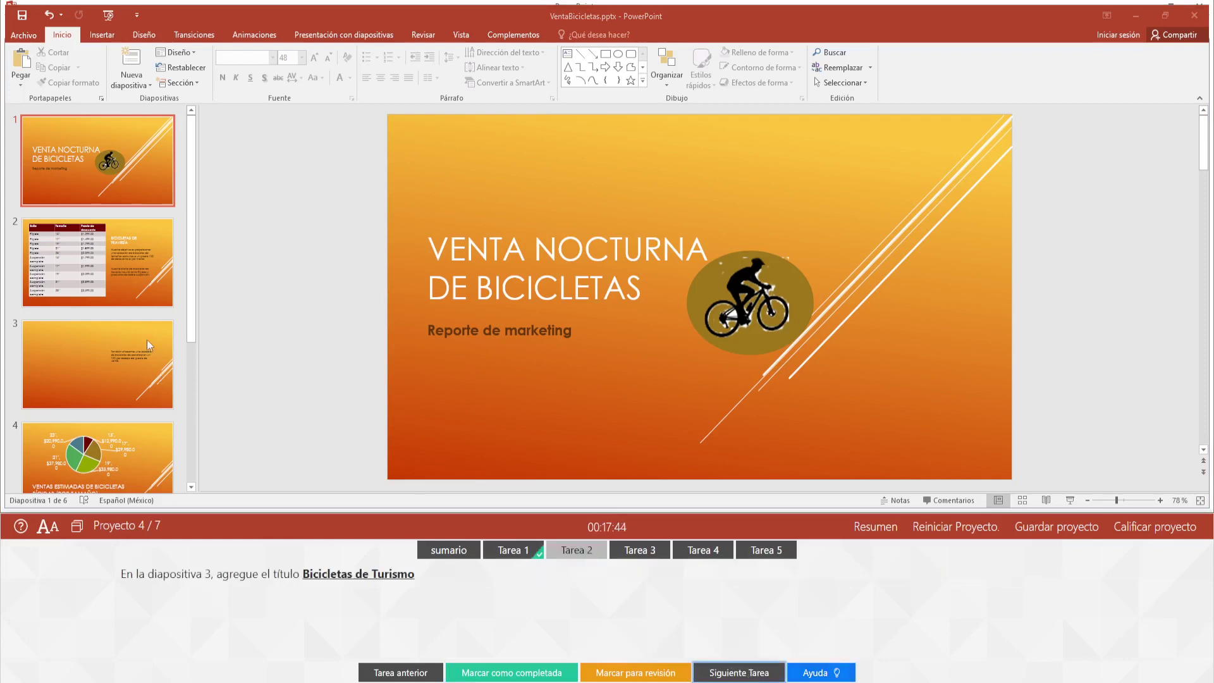
{"action": "left_click", "coordinate": [120, 358]}
{"action": "left_click", "coordinate": [119, 358]}
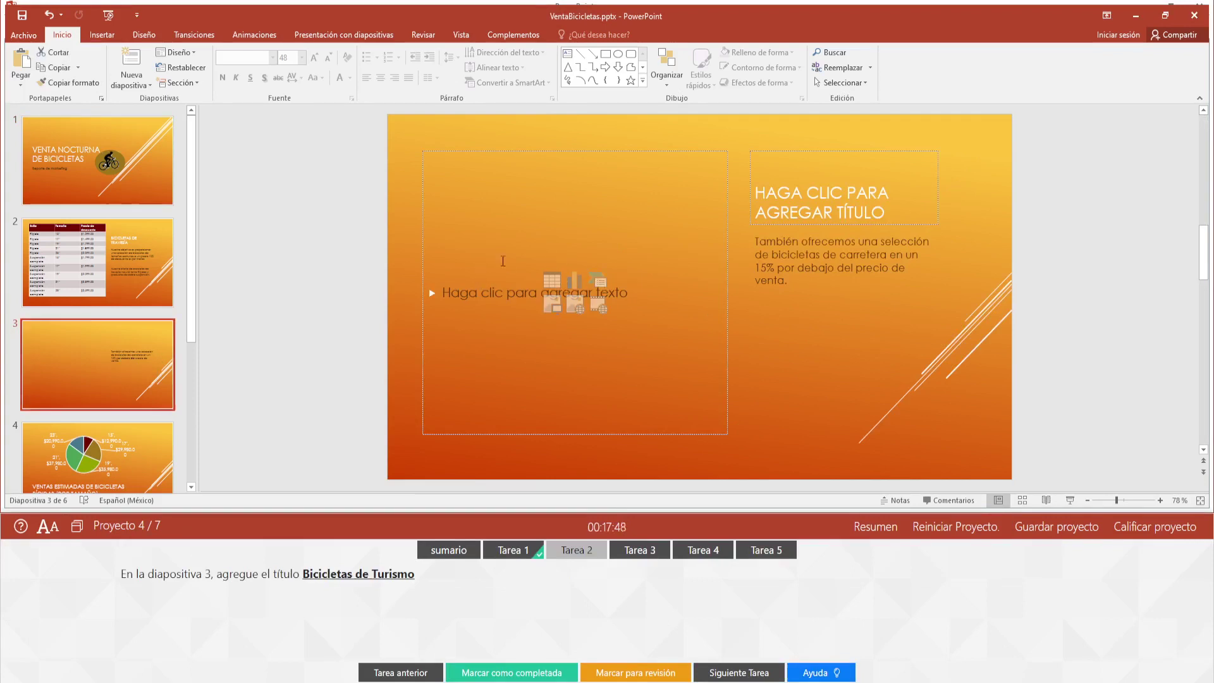
{"action": "left_click", "coordinate": [821, 198]}
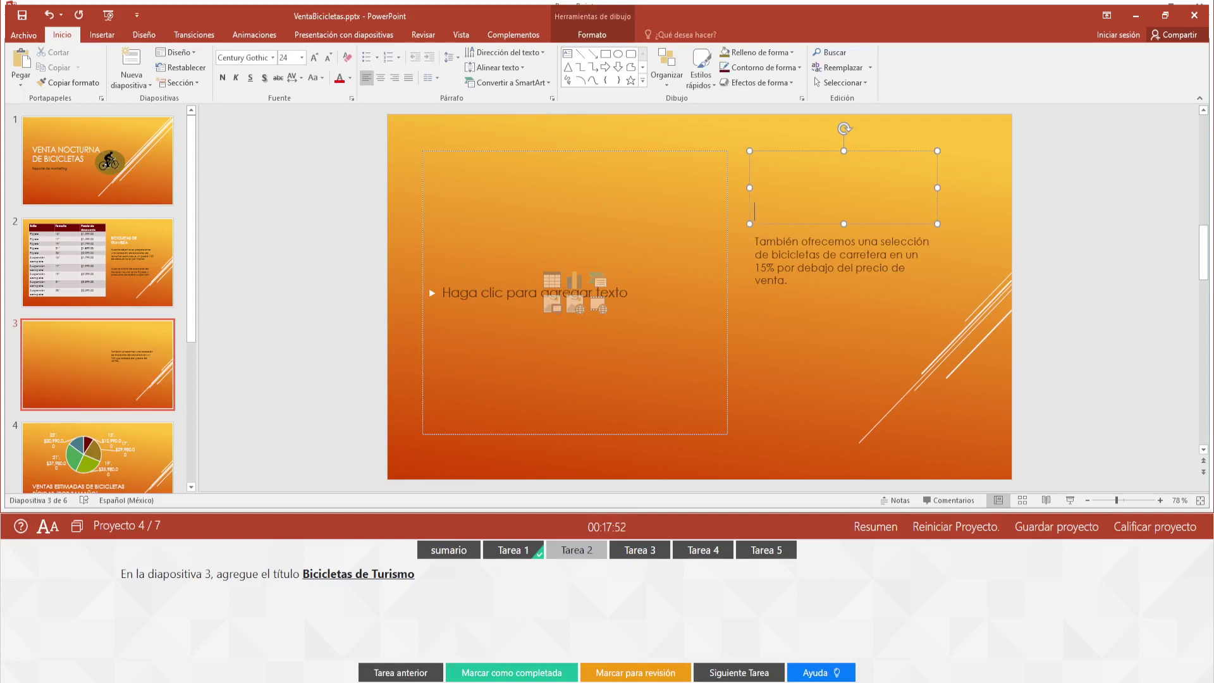
{"action": "type", "text": "Bicic"}
{"action": "type", "text": "leTAS DE"}
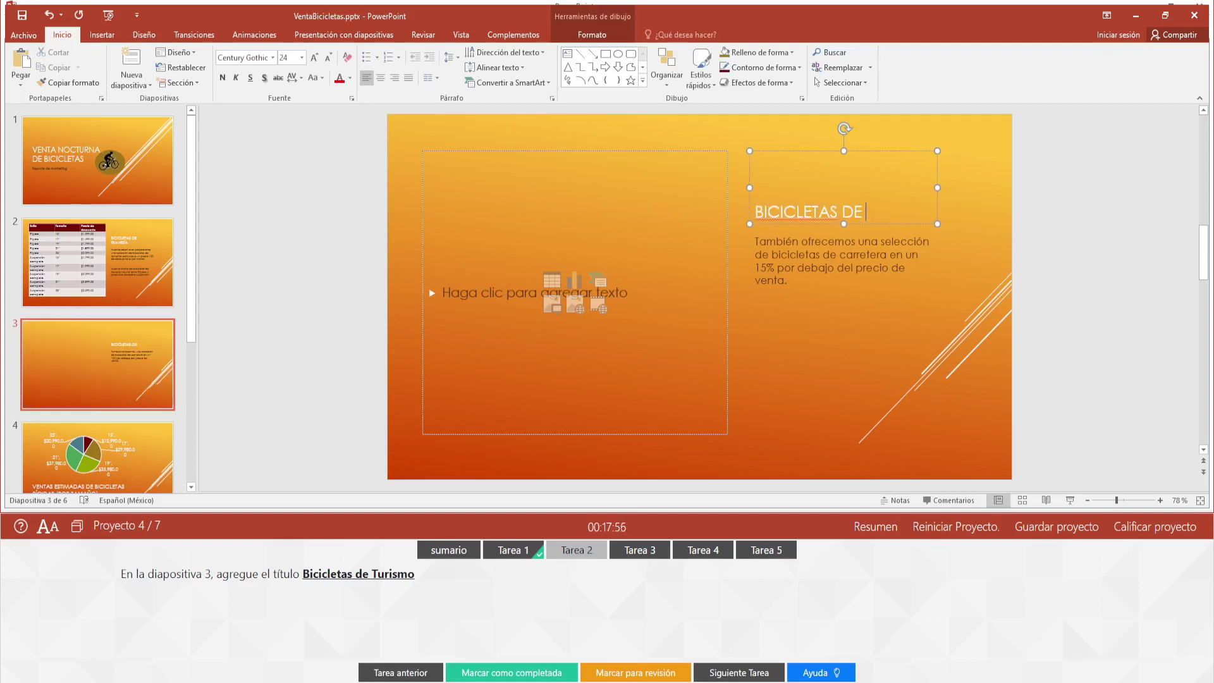
{"action": "type", "text": " TURISMO"}
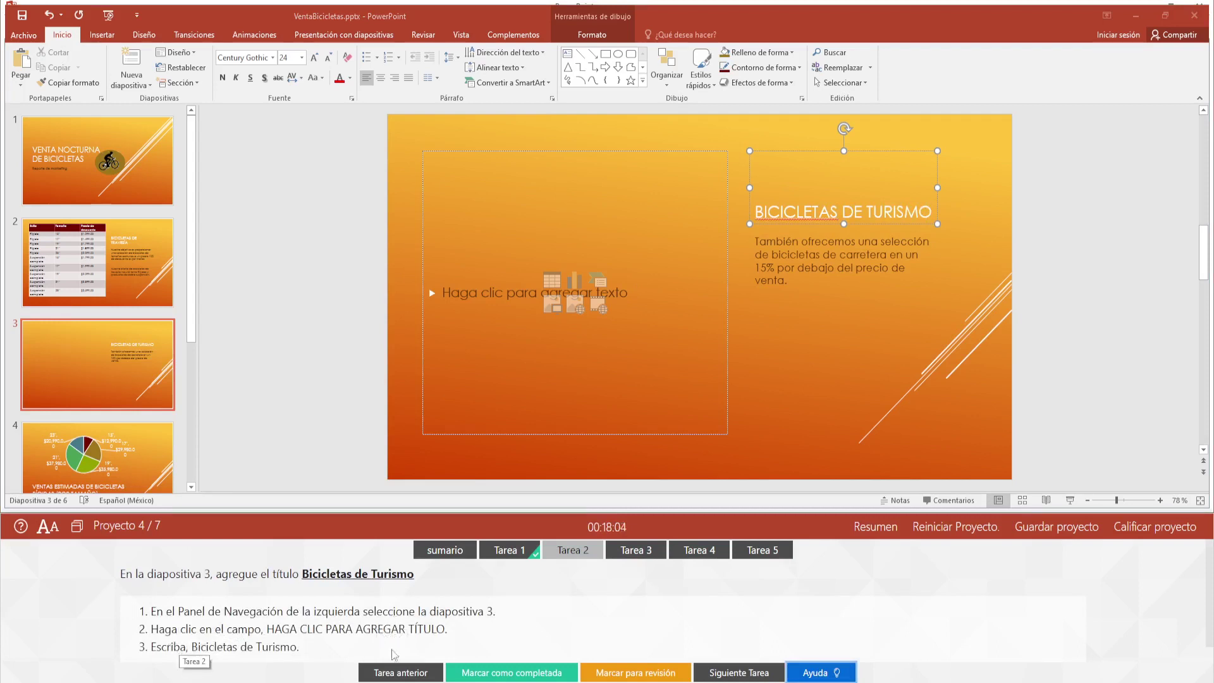
{"action": "left_click", "coordinate": [799, 215]}
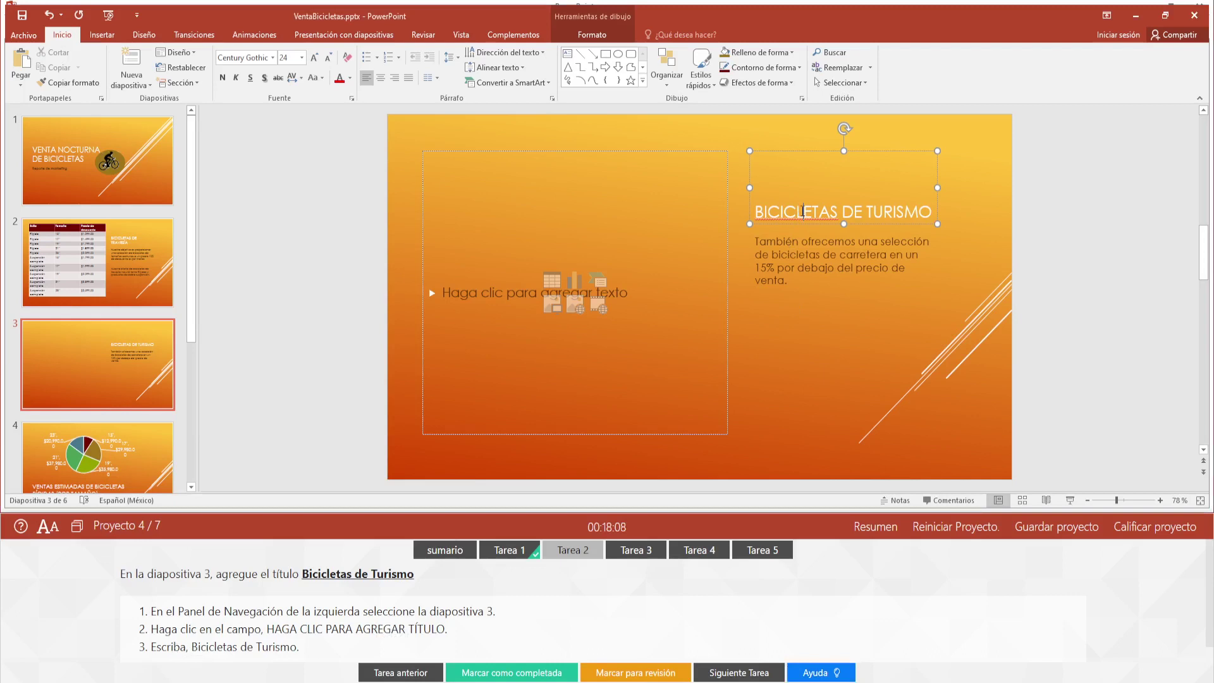
{"action": "left_click", "coordinate": [825, 377]}
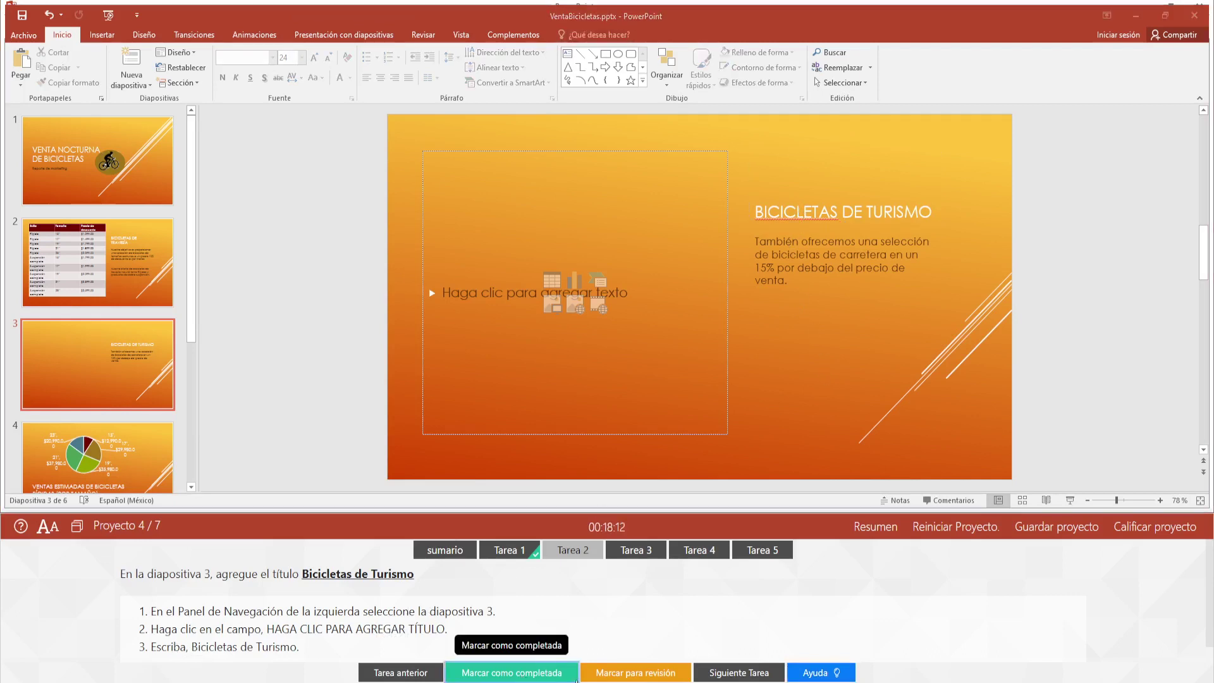
{"action": "left_click", "coordinate": [727, 671]}
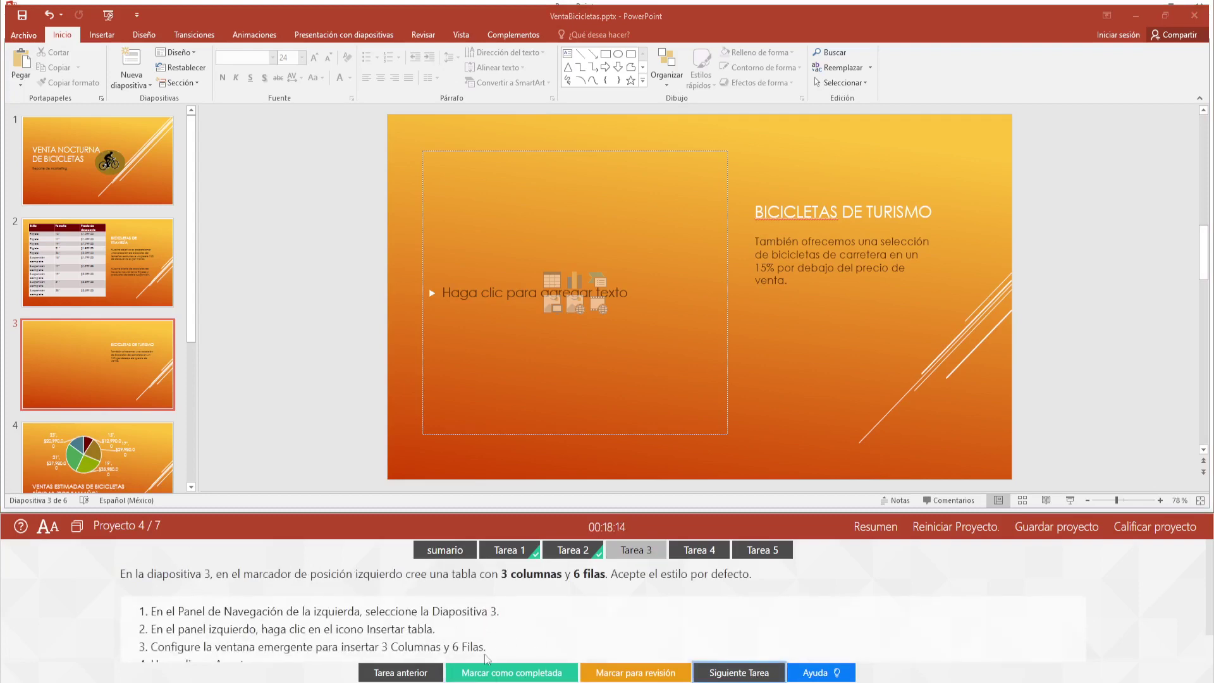
Step: Insert a 3-column, 6-row table into slide 3's left placeholder and complete task 3
{"action": "left_click", "coordinate": [821, 671]}
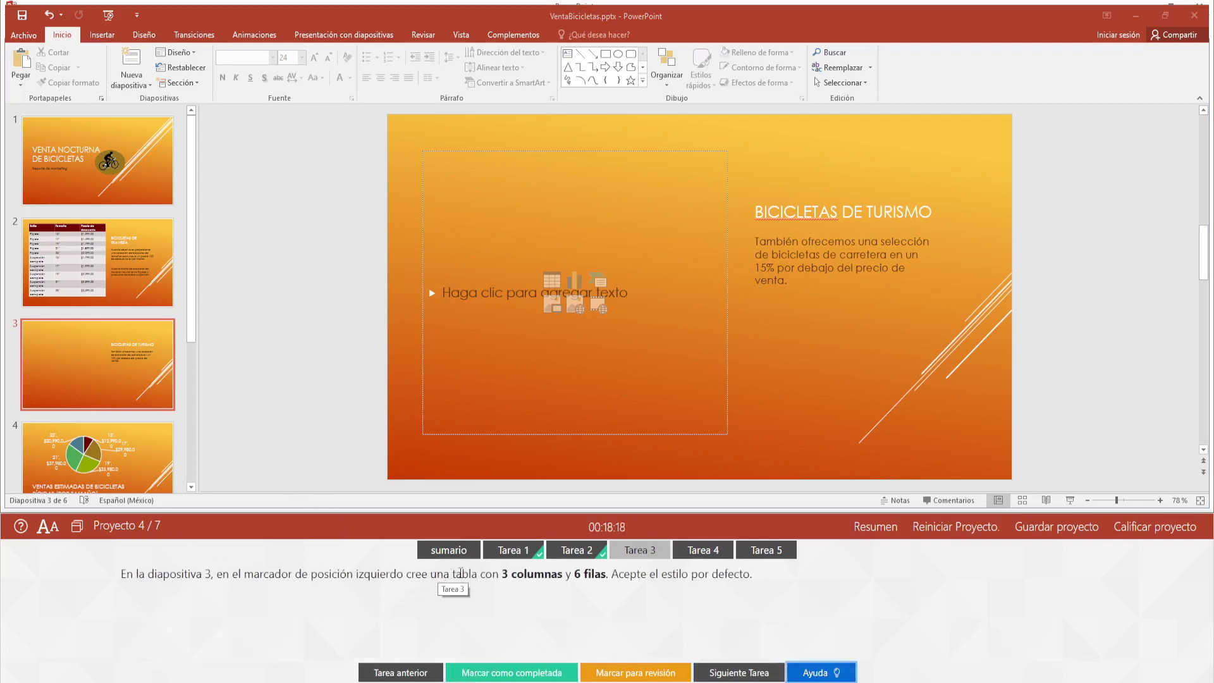
{"action": "left_click", "coordinate": [551, 280]}
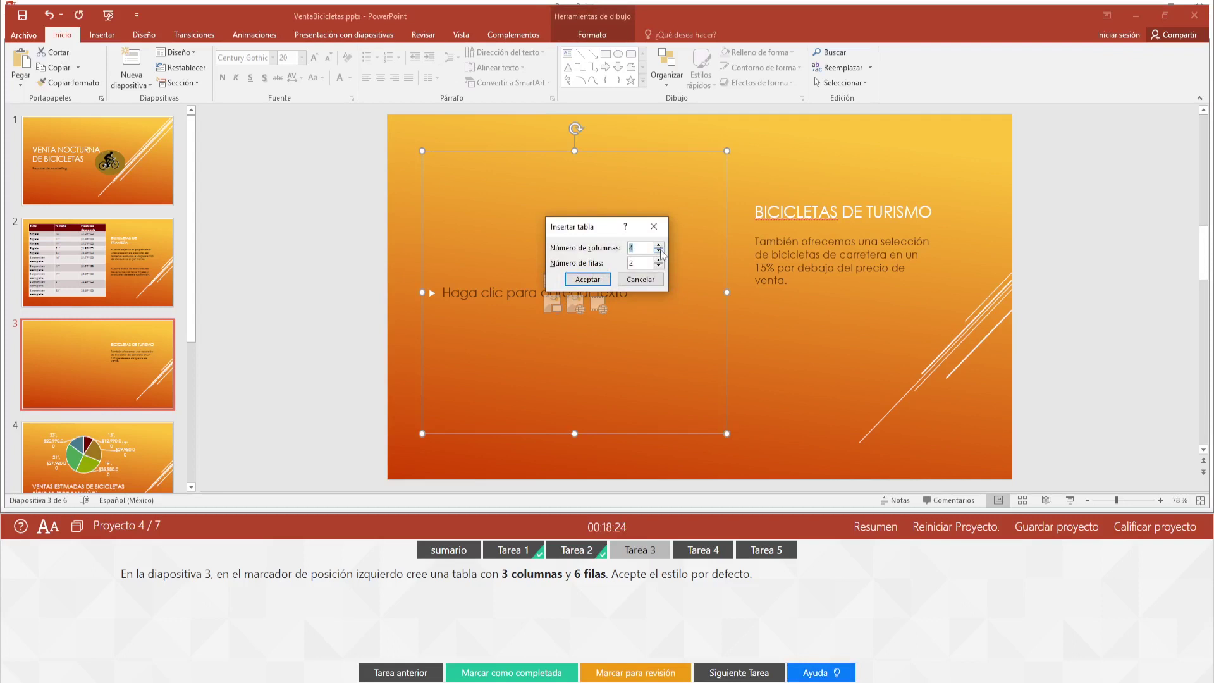
{"action": "left_click", "coordinate": [658, 260]}
{"action": "left_click", "coordinate": [577, 280]}
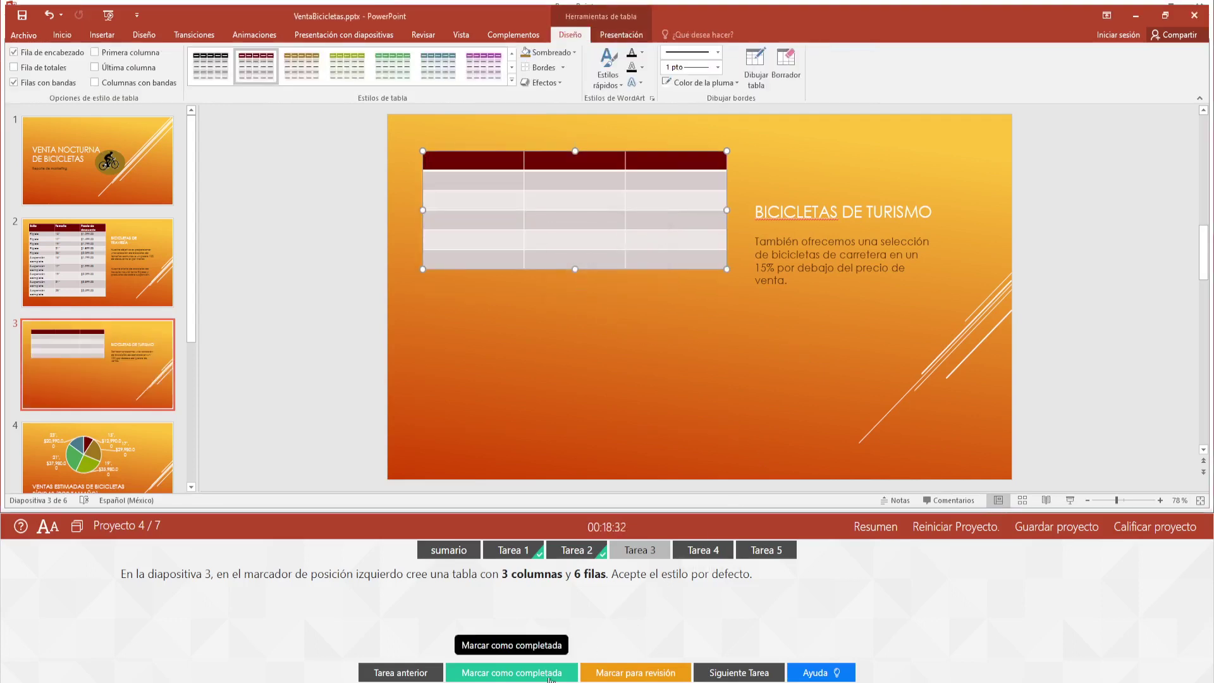
{"action": "left_click", "coordinate": [512, 672]}
{"action": "left_click", "coordinate": [745, 676]}
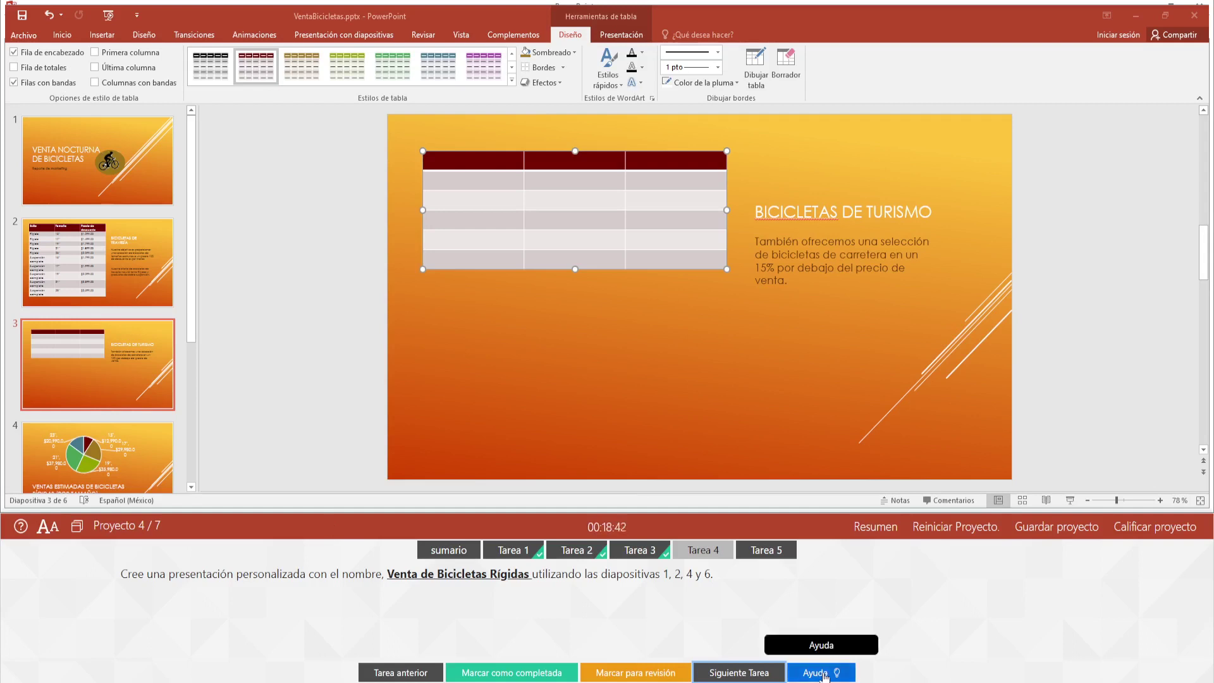
Step: Show task 4's help and start defining a new custom slide show
{"action": "left_click", "coordinate": [816, 672]}
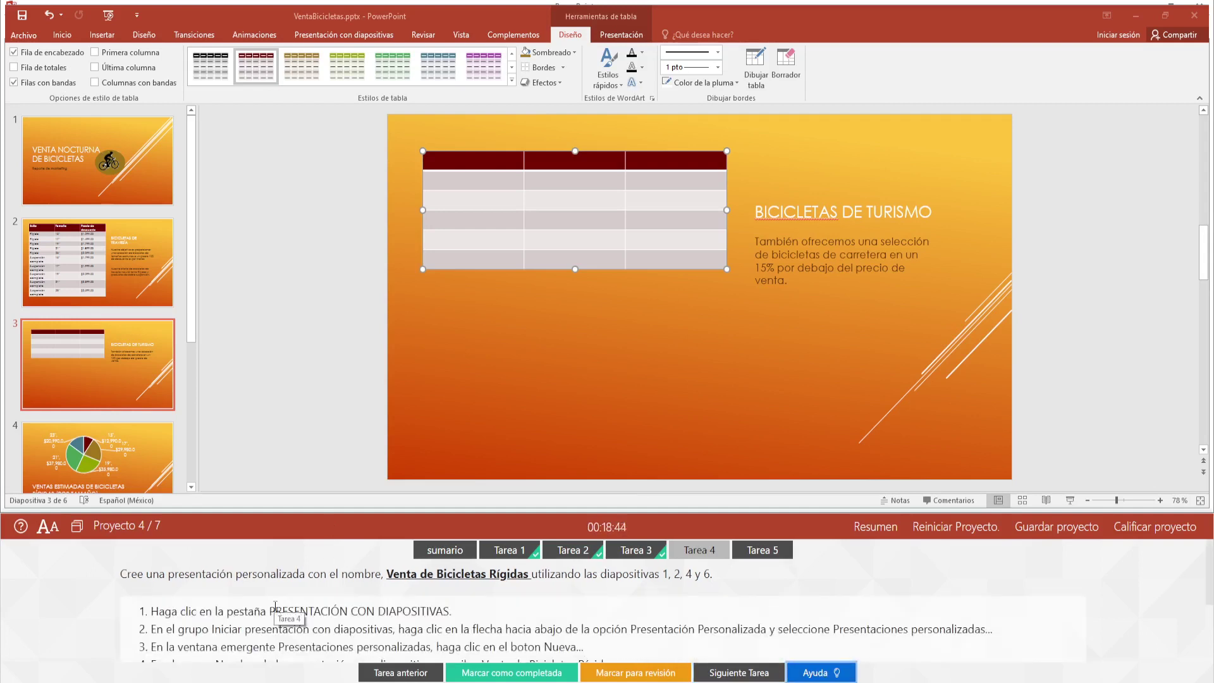
{"action": "scroll", "coordinate": [265, 615], "scroll_direction": "down", "scroll_amount": 2}
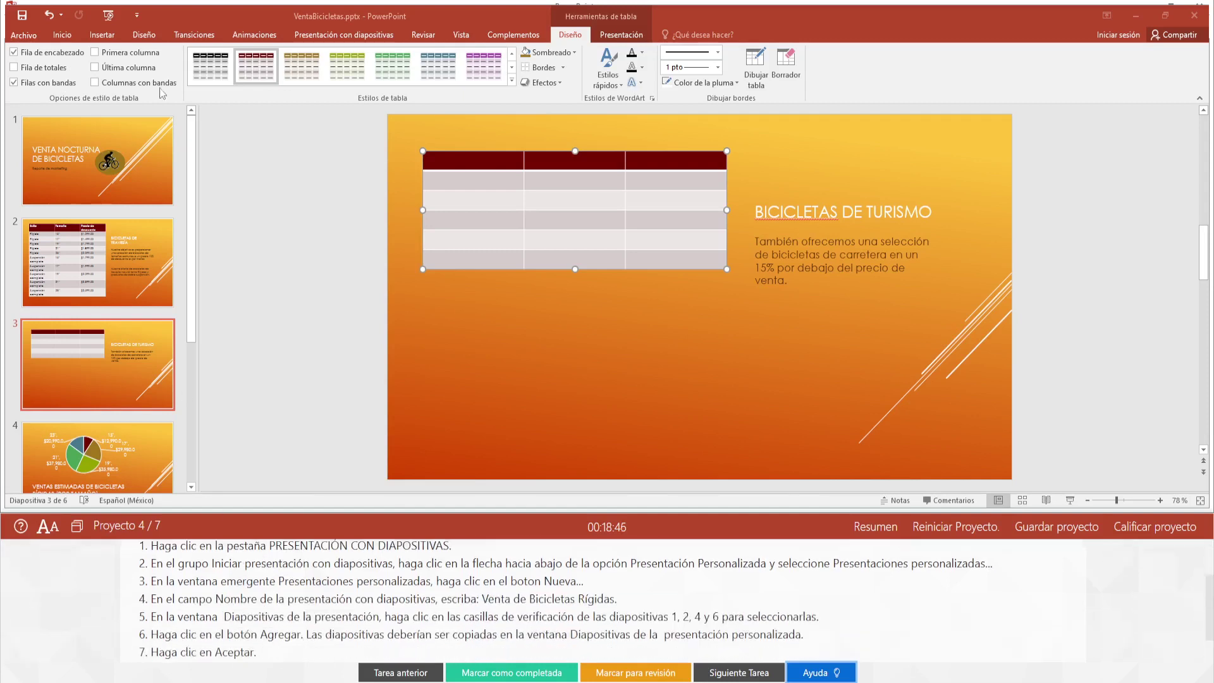
{"action": "left_click", "coordinate": [310, 36]}
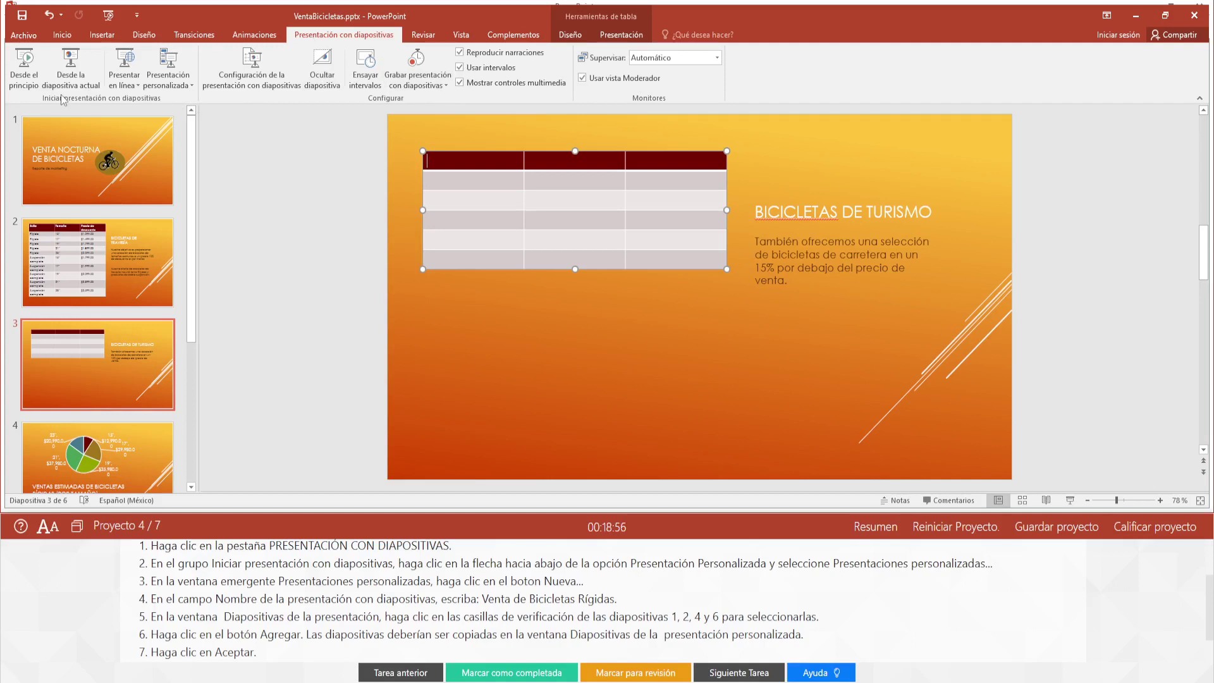
{"action": "left_click", "coordinate": [190, 86]}
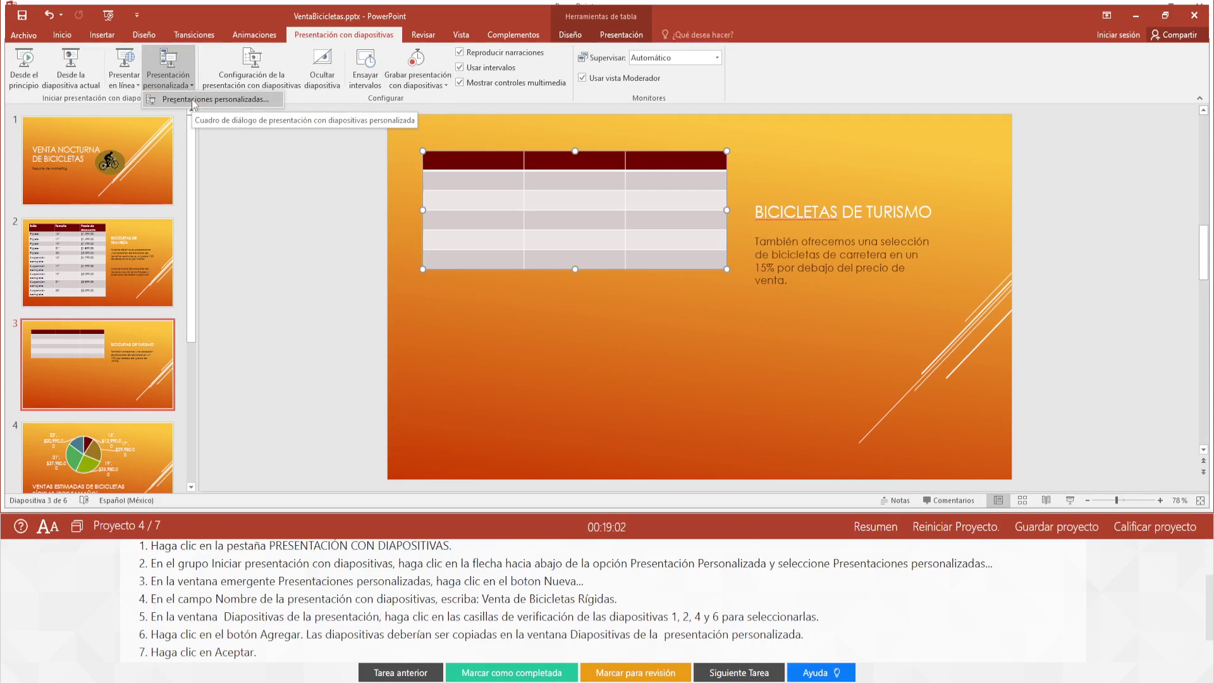
{"action": "left_click", "coordinate": [193, 101]}
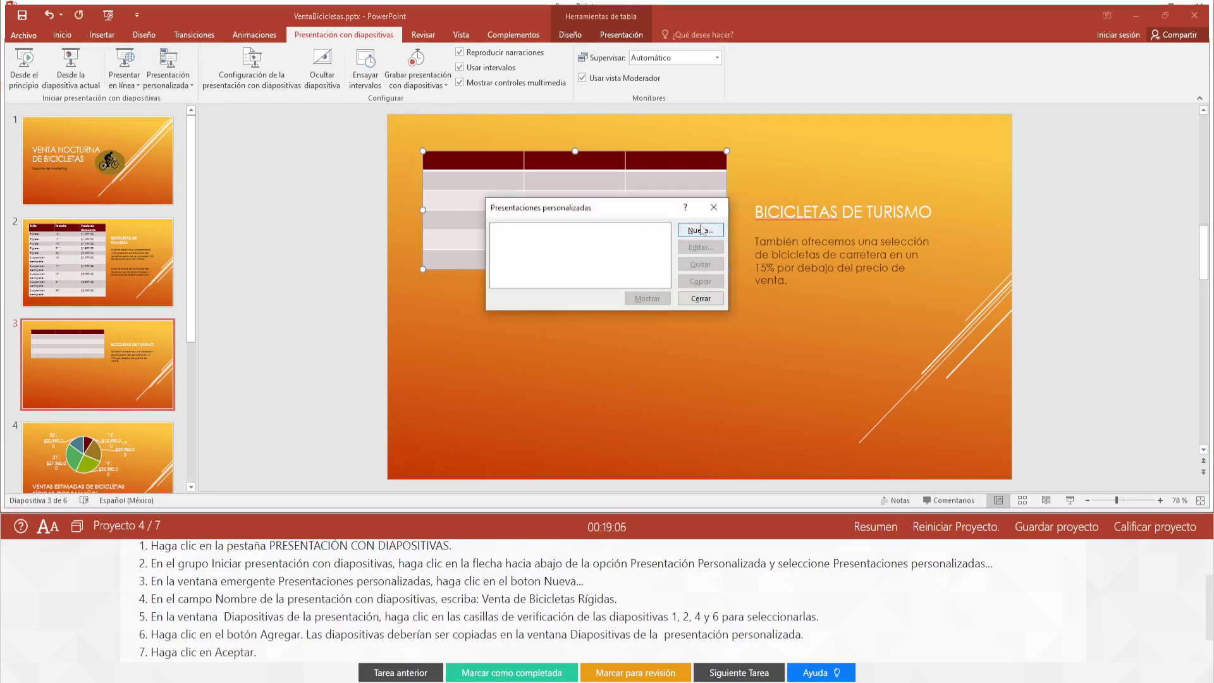
{"action": "left_click", "coordinate": [700, 230]}
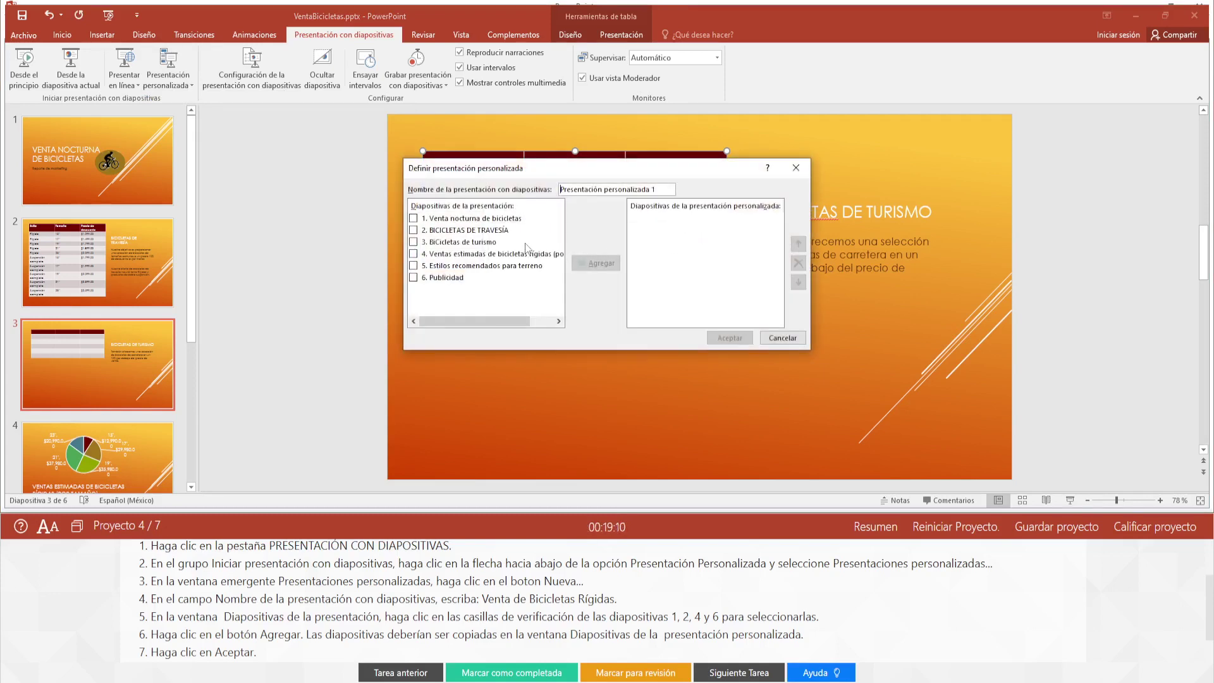
Step: Add slides 1, 2, 4 and 6 to the custom show and confirm it
{"action": "left_click", "coordinate": [418, 220]}
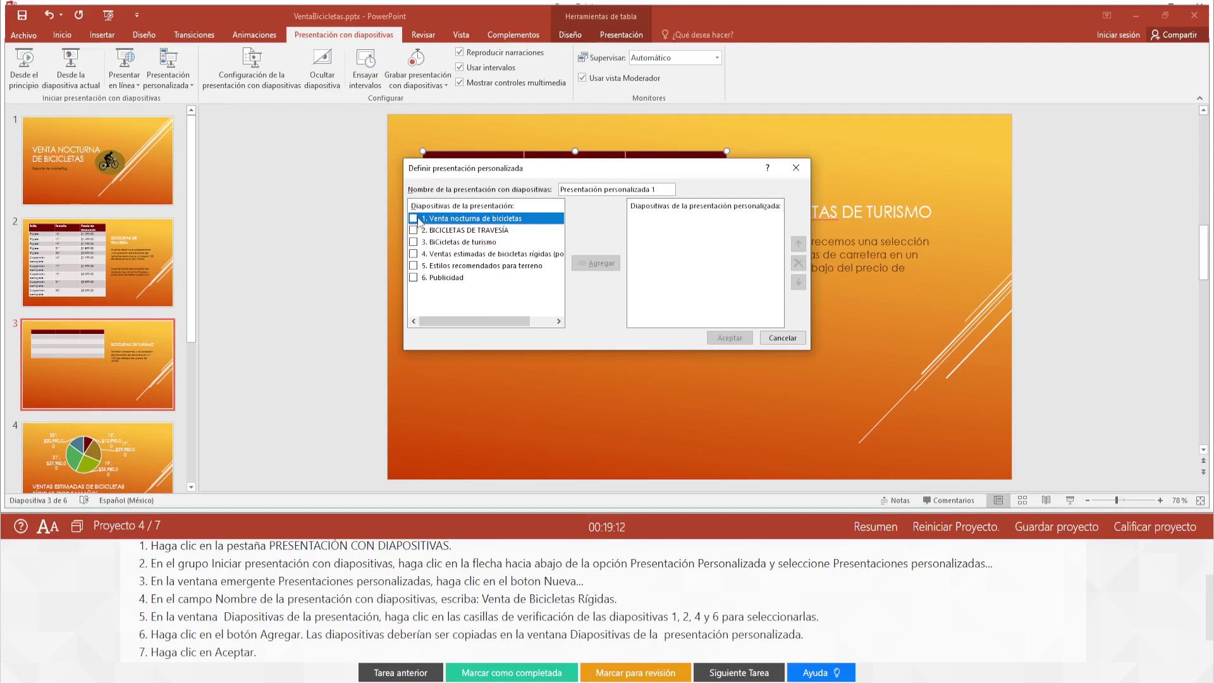
{"action": "left_click", "coordinate": [412, 230]}
{"action": "left_click", "coordinate": [412, 218]}
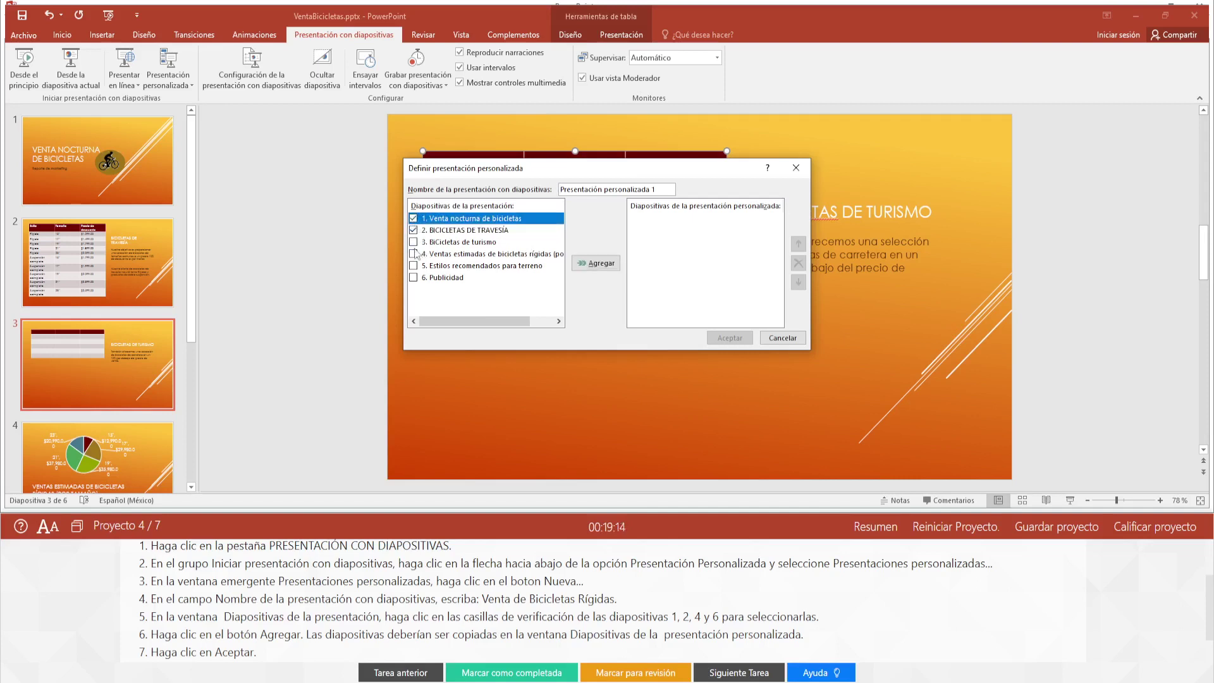
{"action": "left_click", "coordinate": [414, 255]}
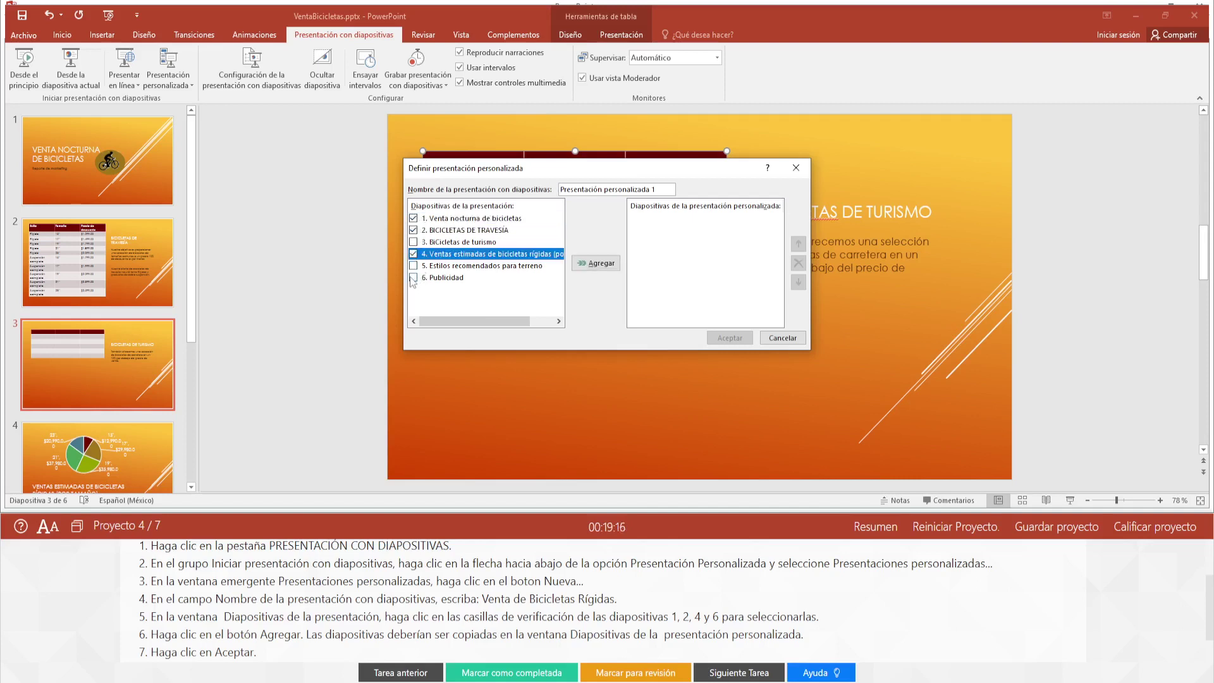
{"action": "left_click", "coordinate": [414, 278]}
{"action": "left_click", "coordinate": [593, 263]}
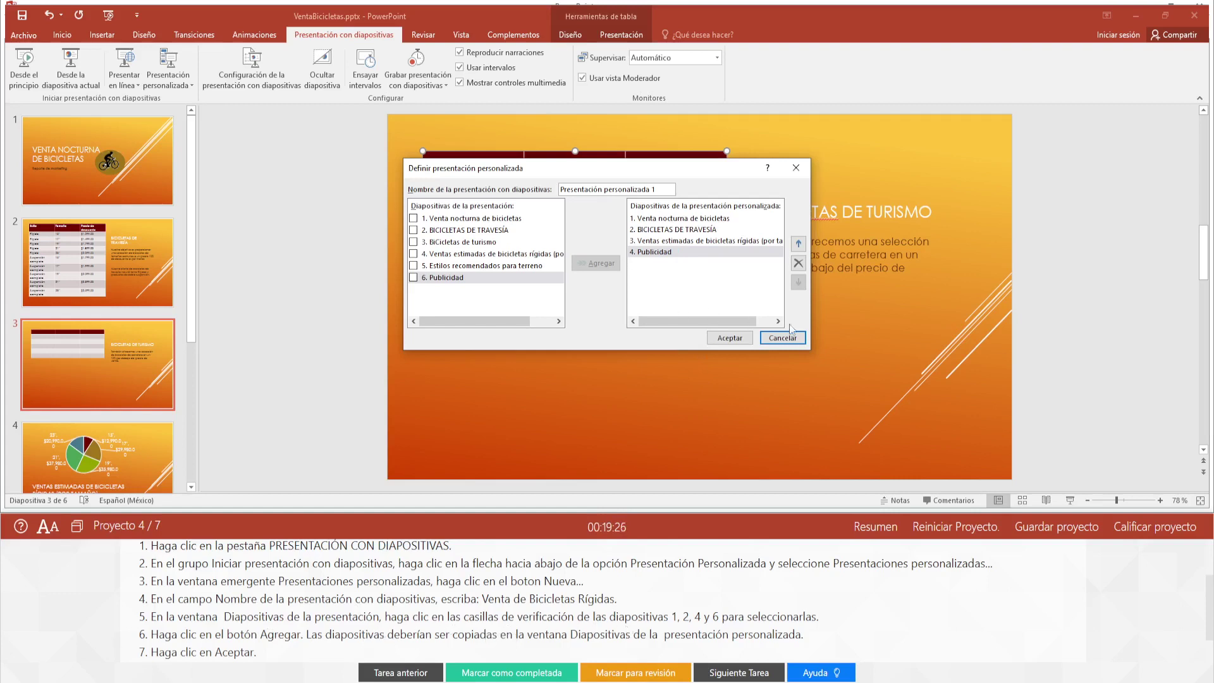
{"action": "left_click", "coordinate": [731, 339]}
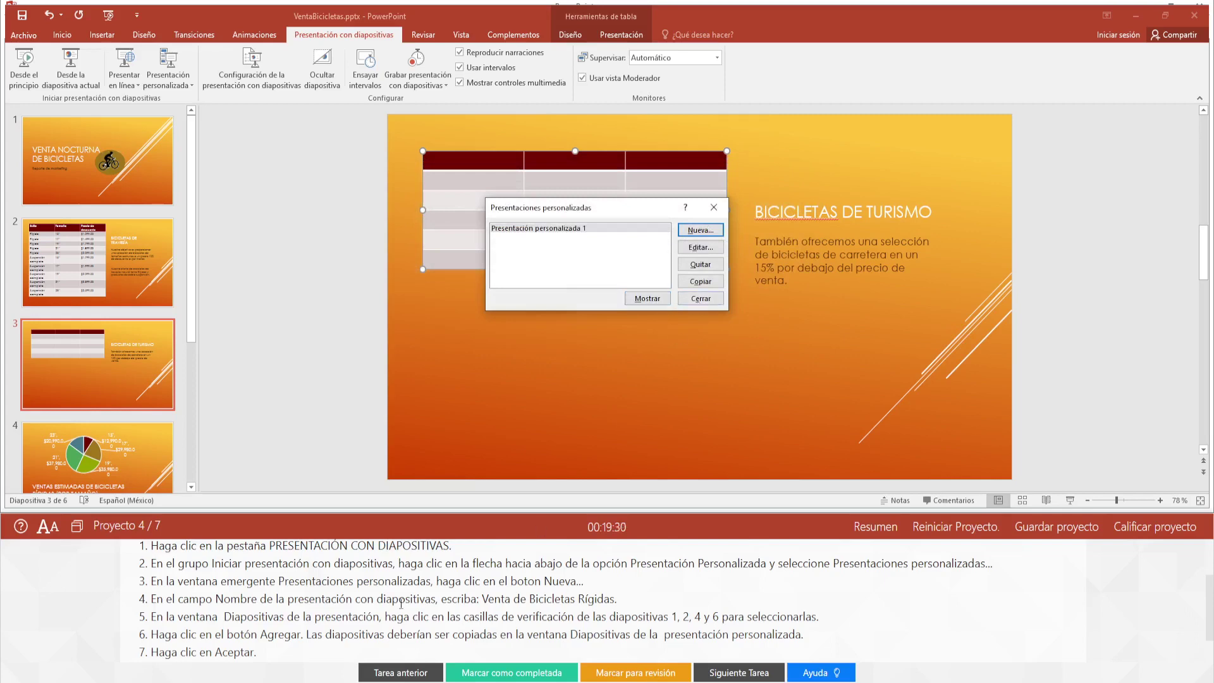
Step: Close the Custom Shows list, mark task 4 complete, and hide the help
{"action": "scroll", "coordinate": [401, 603], "scroll_direction": "down", "scroll_amount": 1}
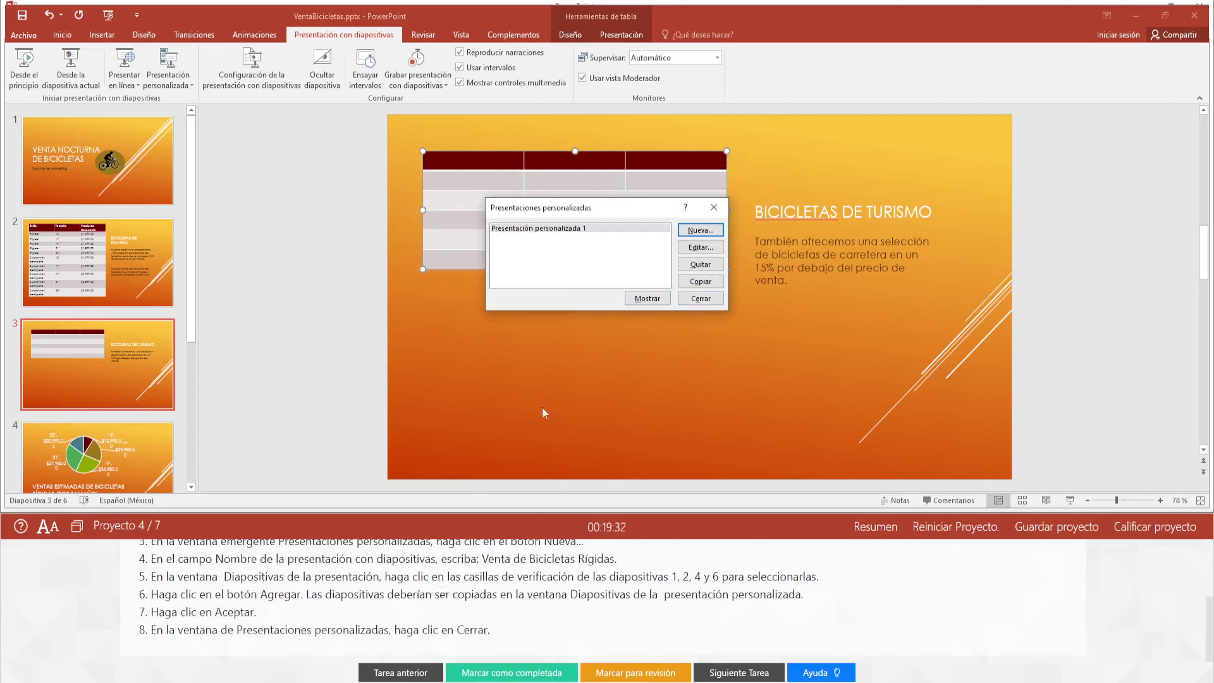
{"action": "left_click", "coordinate": [697, 299]}
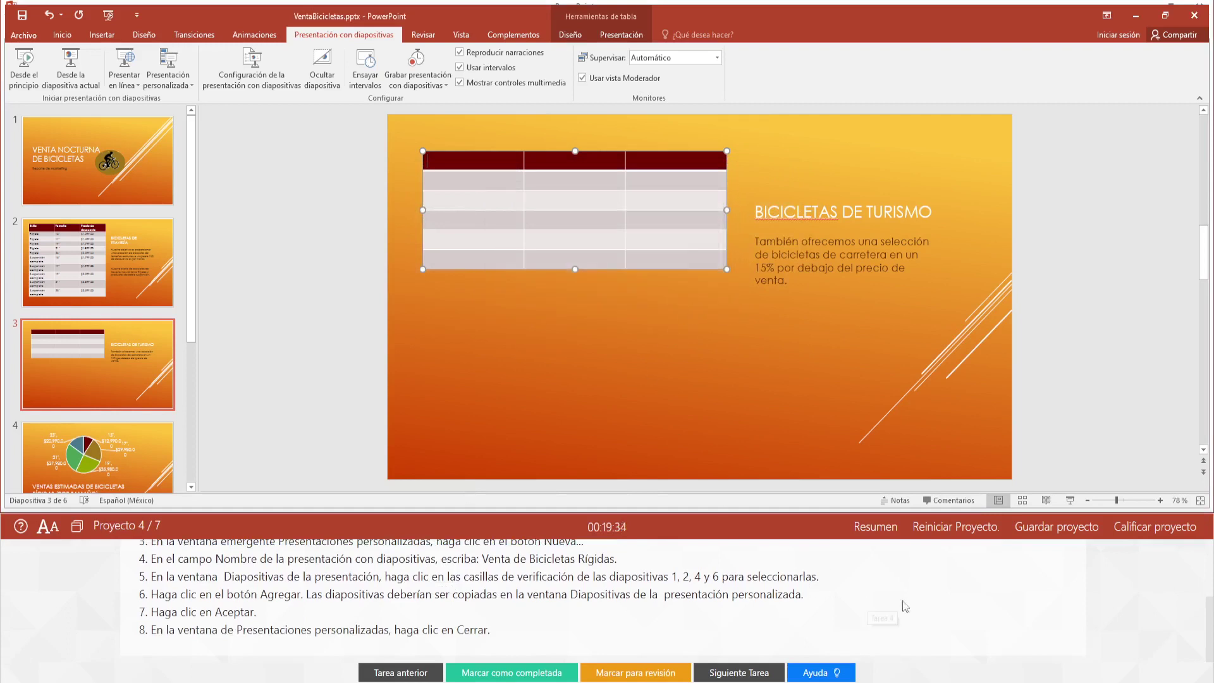
{"action": "left_click", "coordinate": [556, 672]}
{"action": "left_click", "coordinate": [825, 670]}
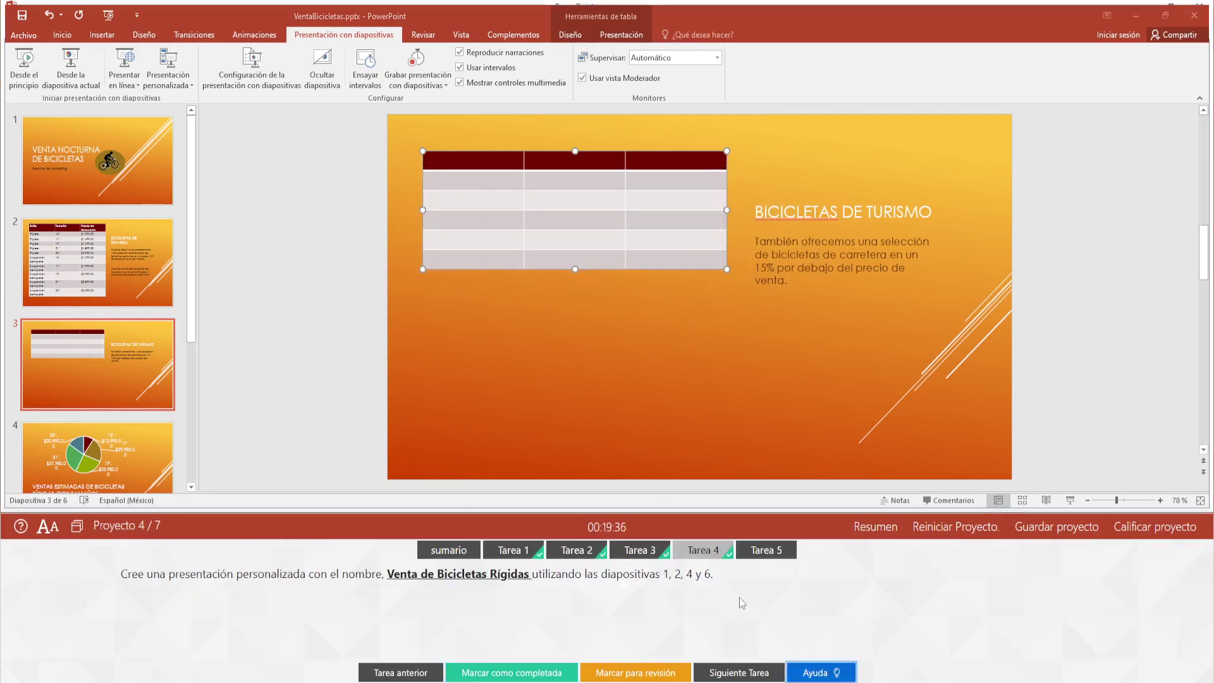
Step: On task 5, untick play narrations, use timings, and show media controls
{"action": "left_click", "coordinate": [734, 672]}
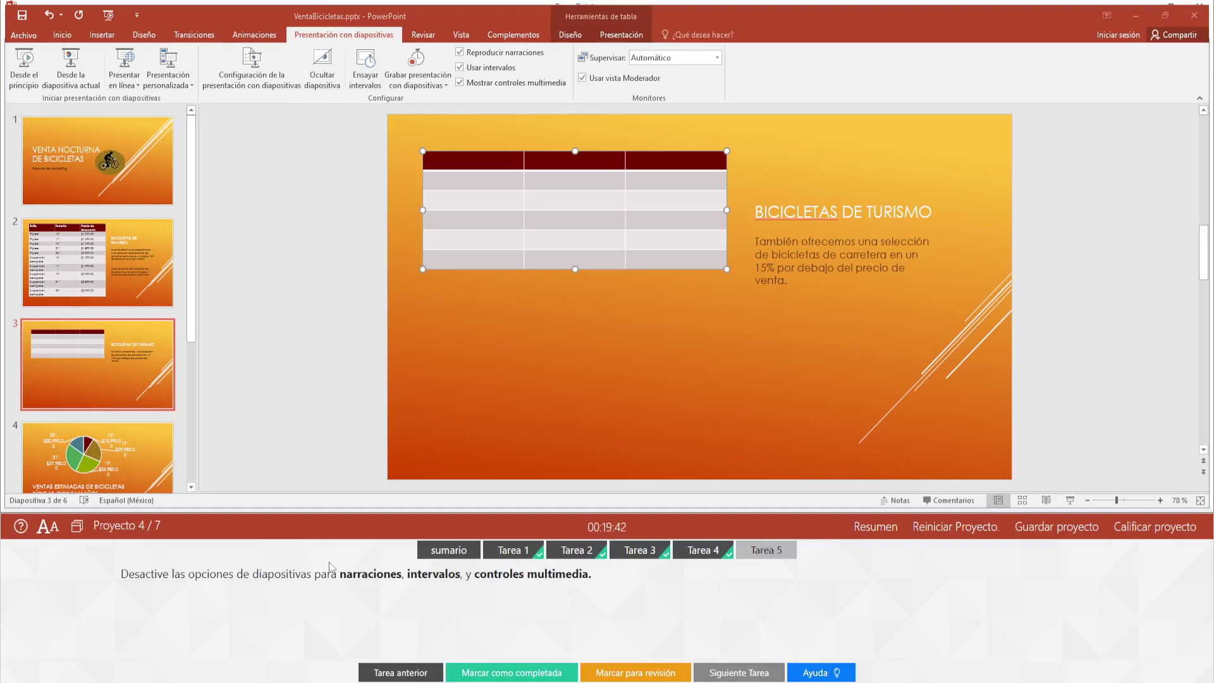
{"action": "left_click", "coordinate": [819, 672]}
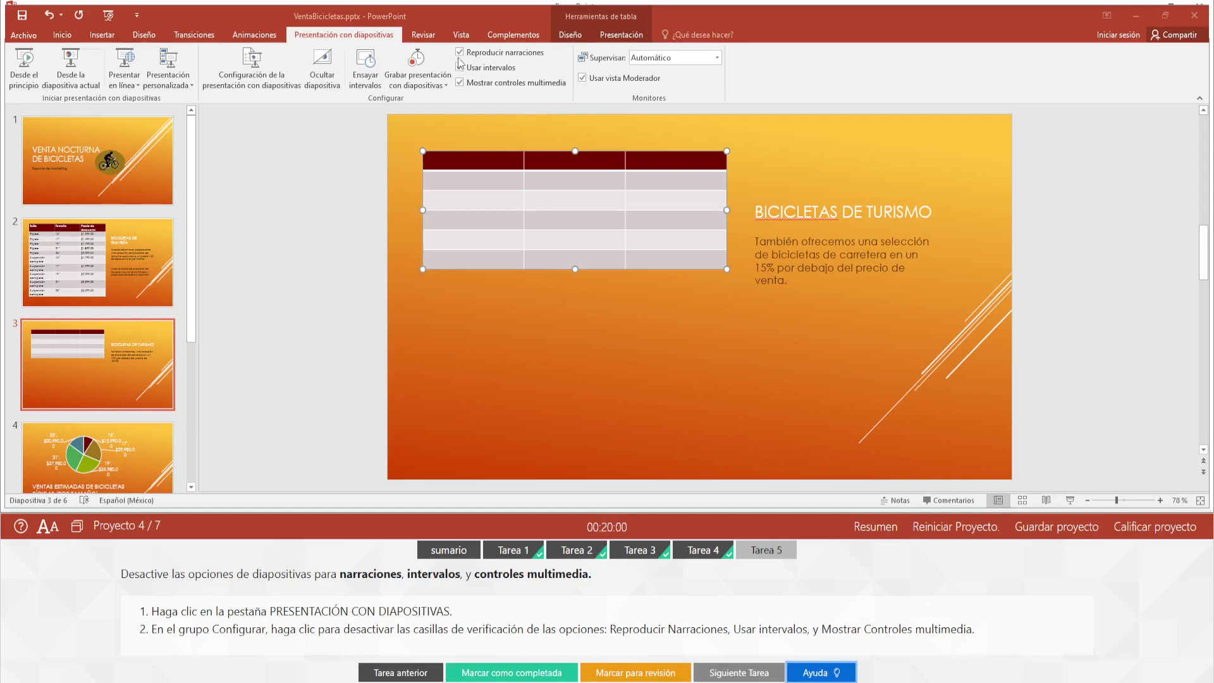
{"action": "left_click", "coordinate": [459, 57]}
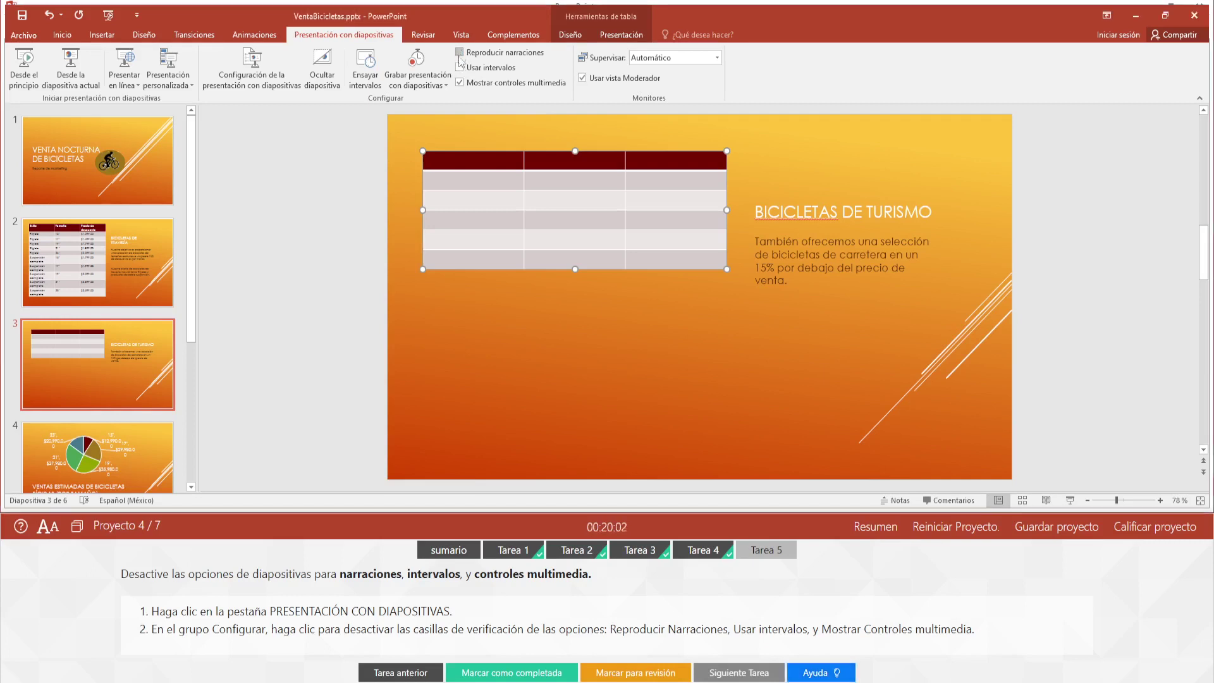
{"action": "left_click", "coordinate": [459, 67]}
{"action": "left_click", "coordinate": [460, 83]}
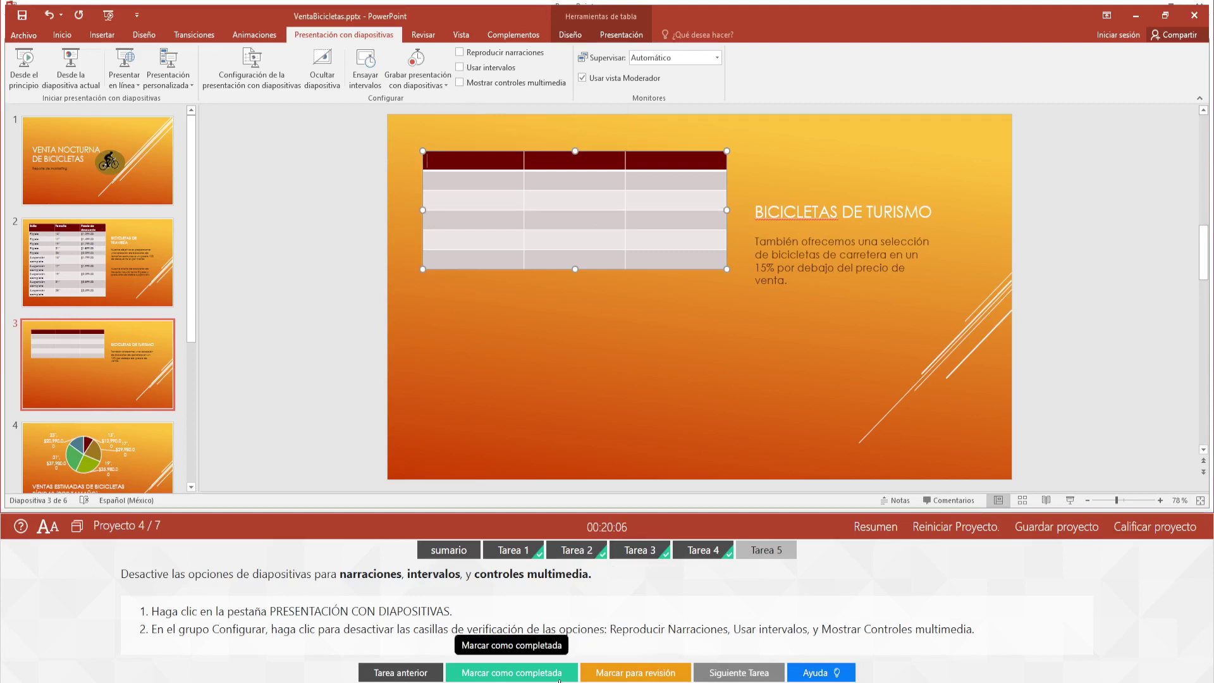
Step: Mark task 5 complete and submit the project for grading
{"action": "left_click", "coordinate": [524, 673]}
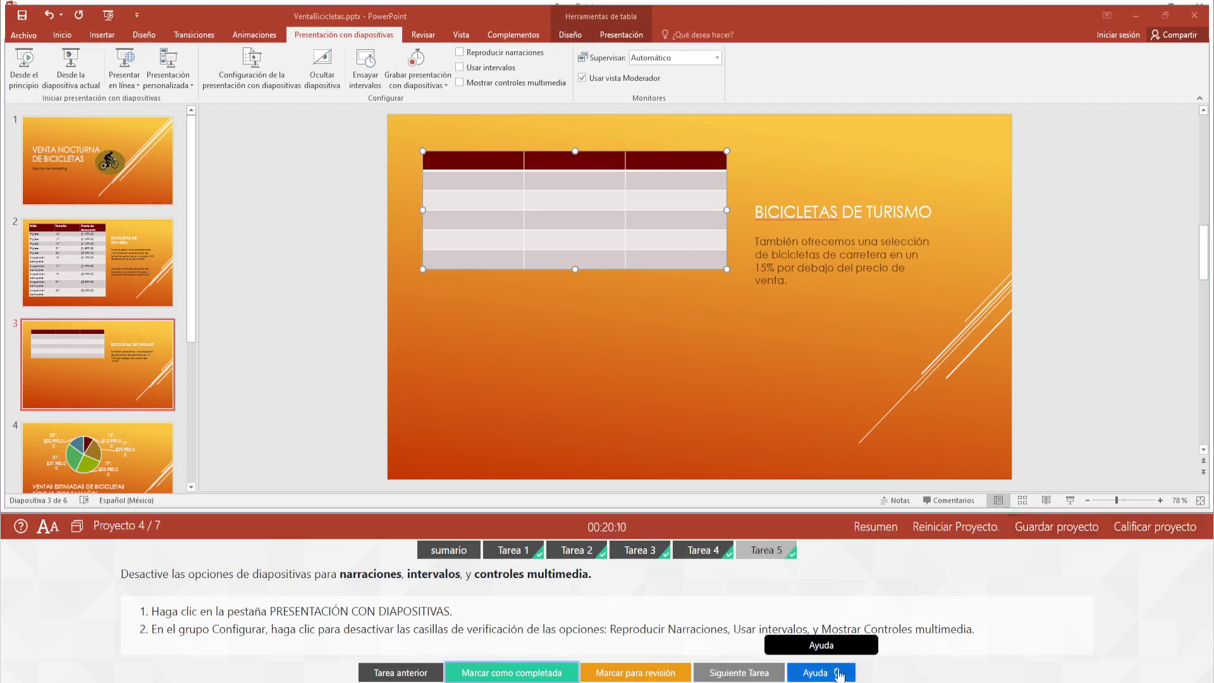
{"action": "left_click", "coordinate": [844, 671]}
{"action": "left_click", "coordinate": [1136, 528]}
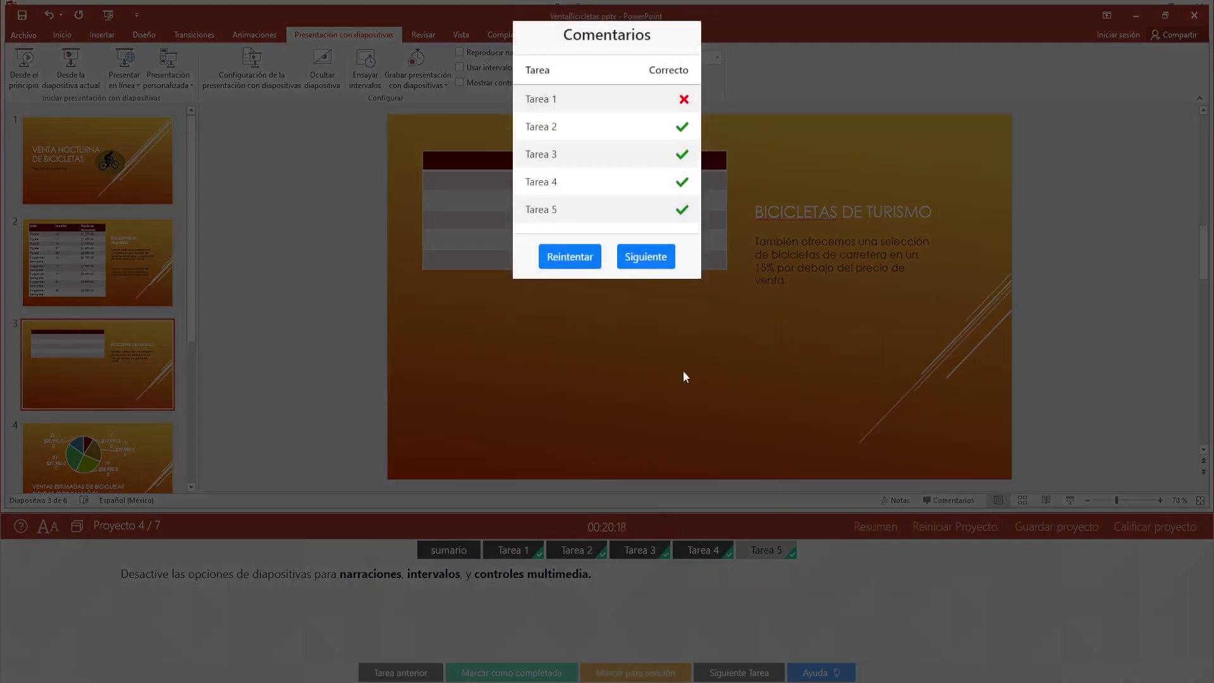
Step: Choose Reintentar in the results and confirm restarting the project
{"action": "left_click", "coordinate": [585, 256]}
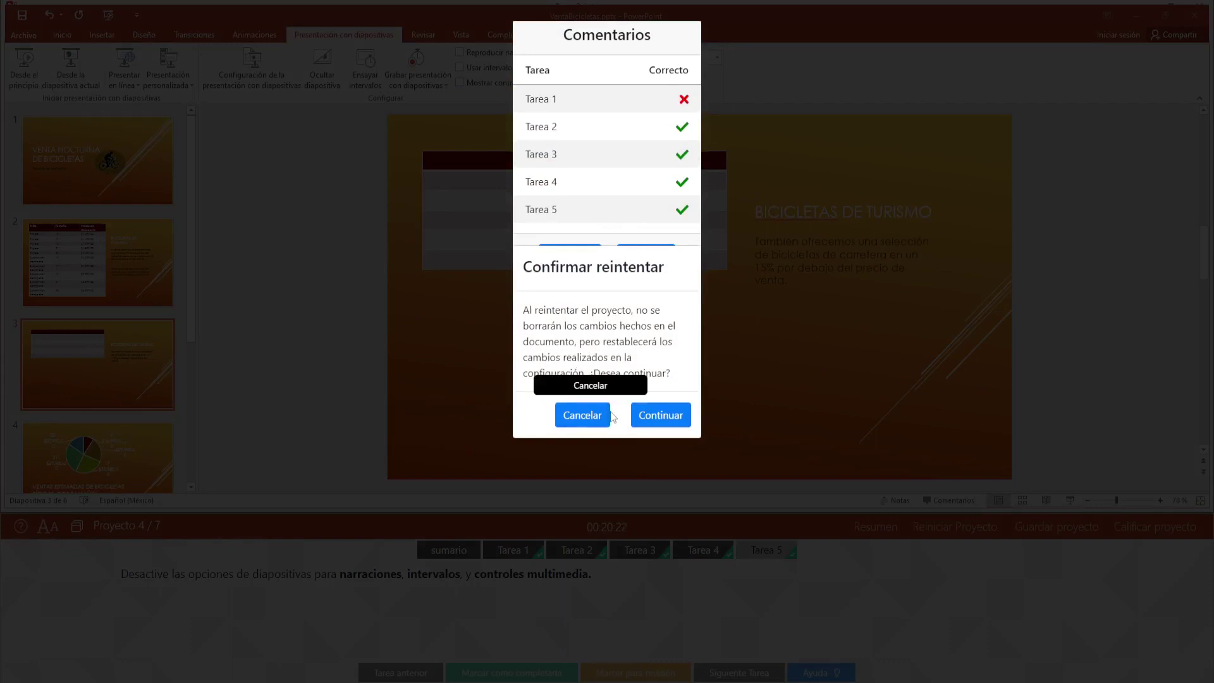
{"action": "left_click", "coordinate": [683, 422]}
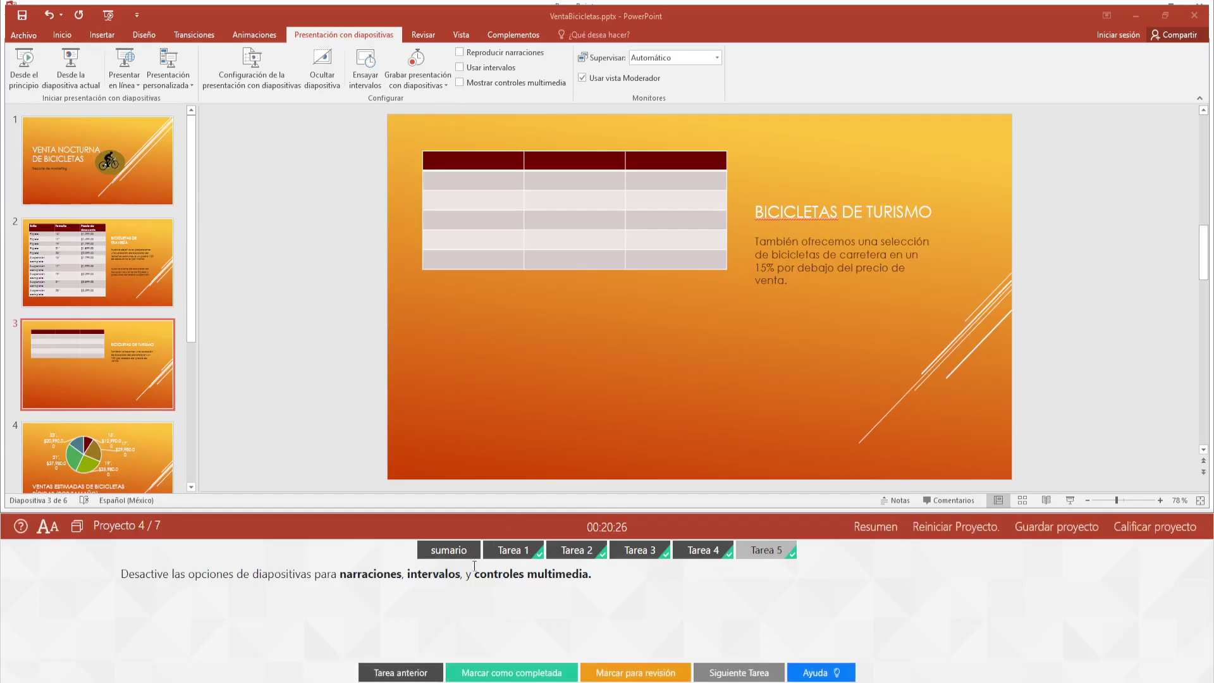
Step: Switch to task 1 with its help and select the ellipse on slide 1
{"action": "left_click", "coordinate": [521, 551]}
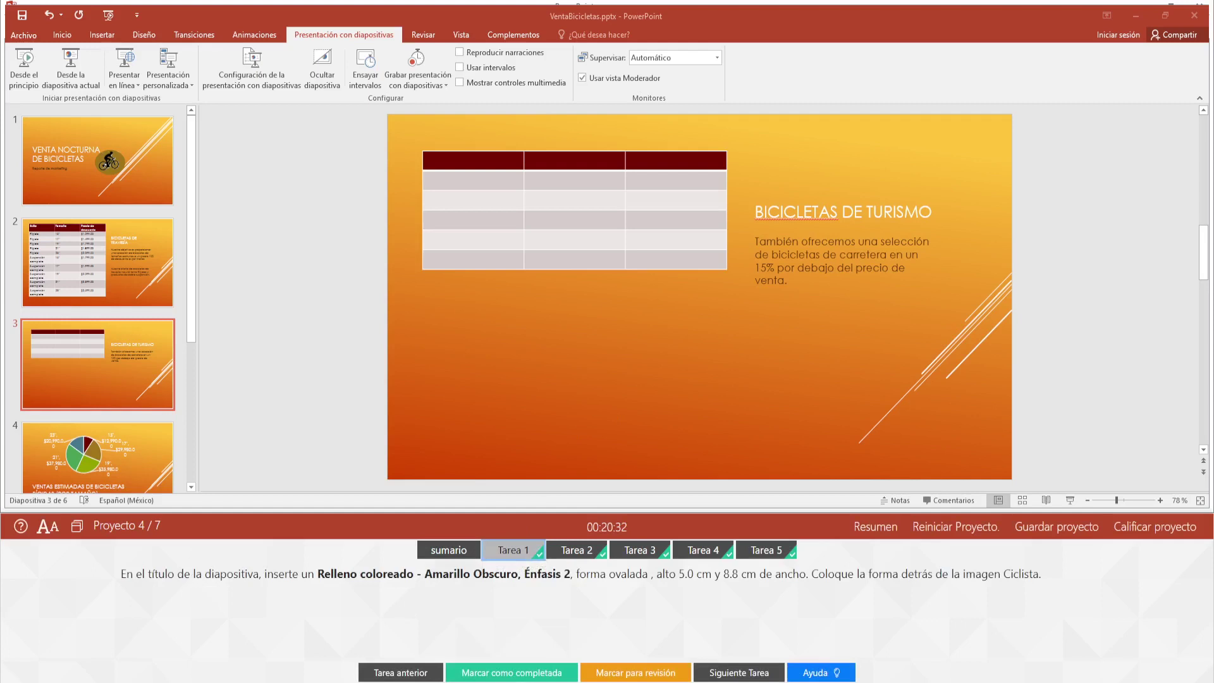
{"action": "left_click", "coordinate": [816, 672]}
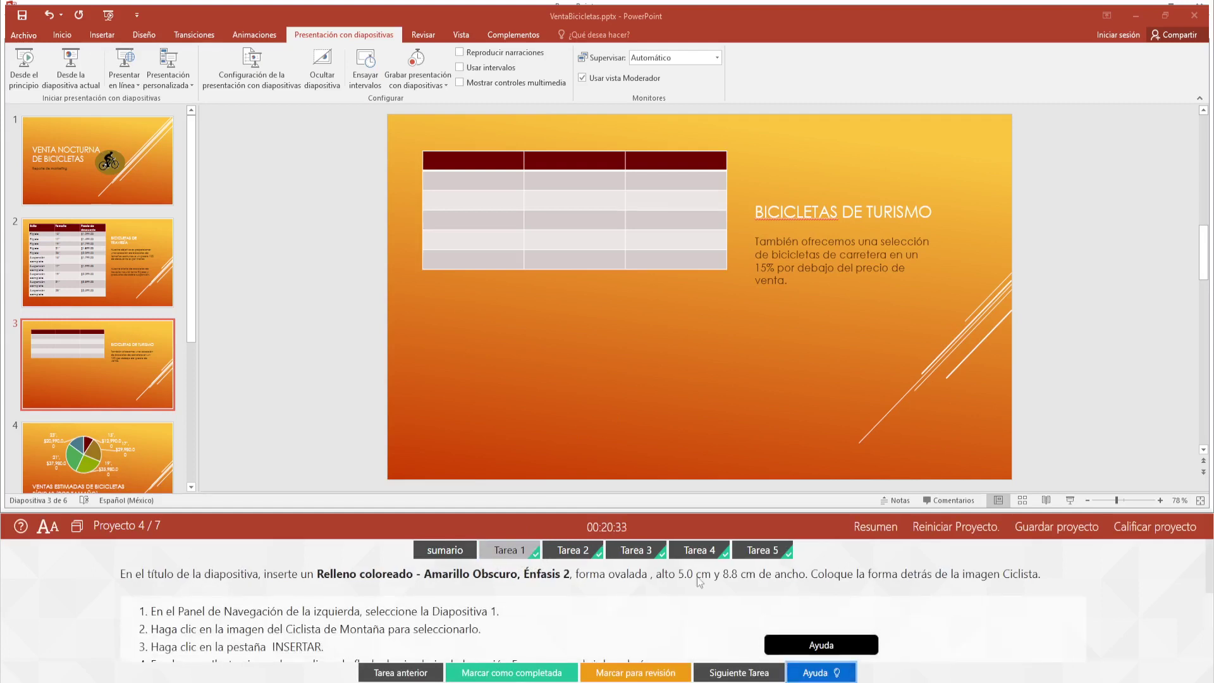
{"action": "left_click", "coordinate": [99, 163]}
{"action": "left_click", "coordinate": [697, 293]}
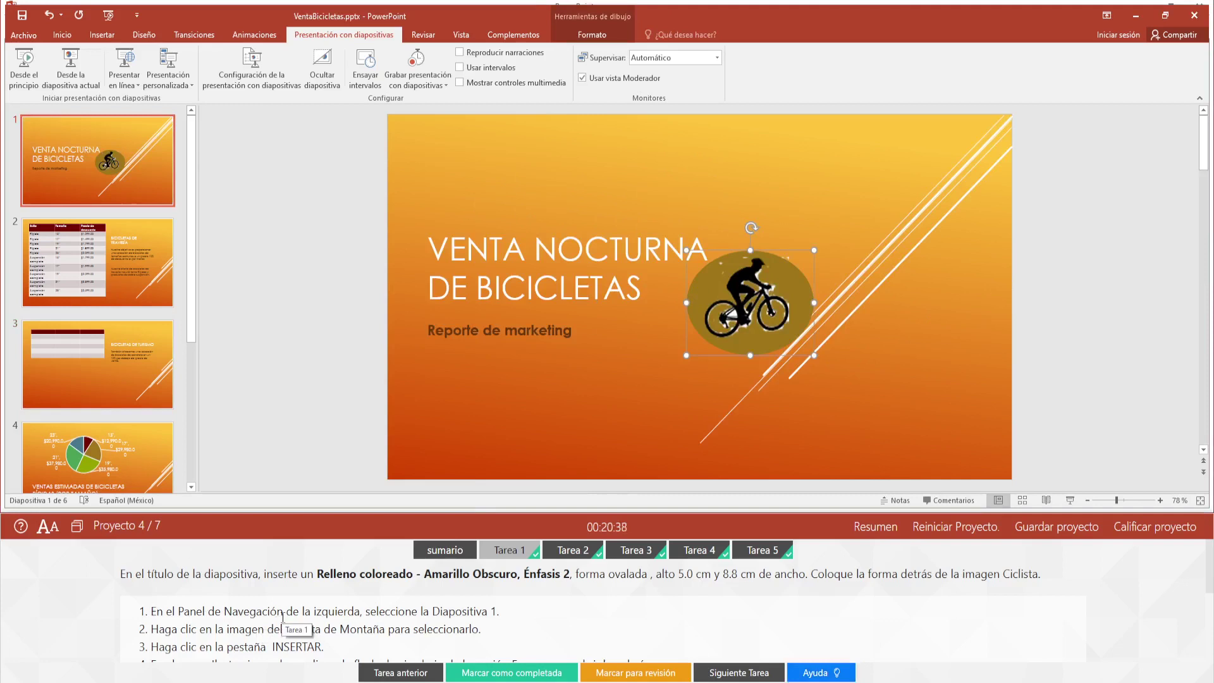
{"action": "scroll", "coordinate": [282, 615], "scroll_direction": "down", "scroll_amount": 2}
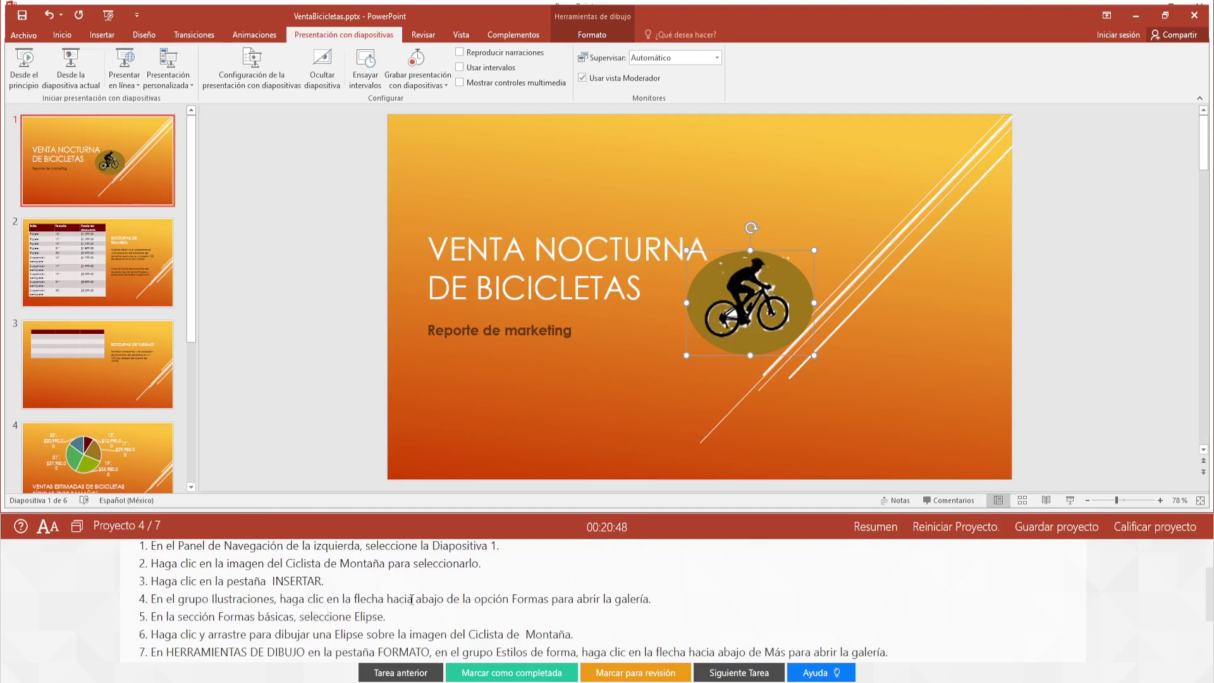
{"action": "scroll", "coordinate": [286, 612], "scroll_direction": "down", "scroll_amount": 1}
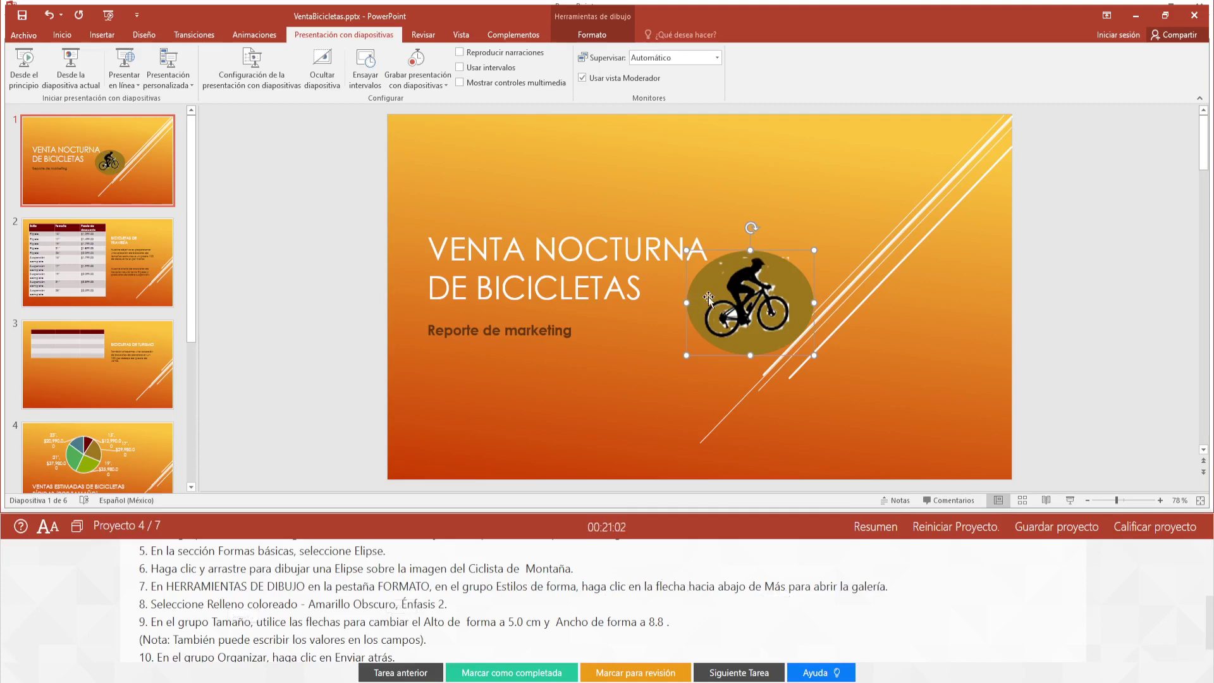
Step: Apply the Colored Fill – Dark Yellow, Accent 2 shape style to the ellipse
{"action": "left_click", "coordinate": [592, 34]}
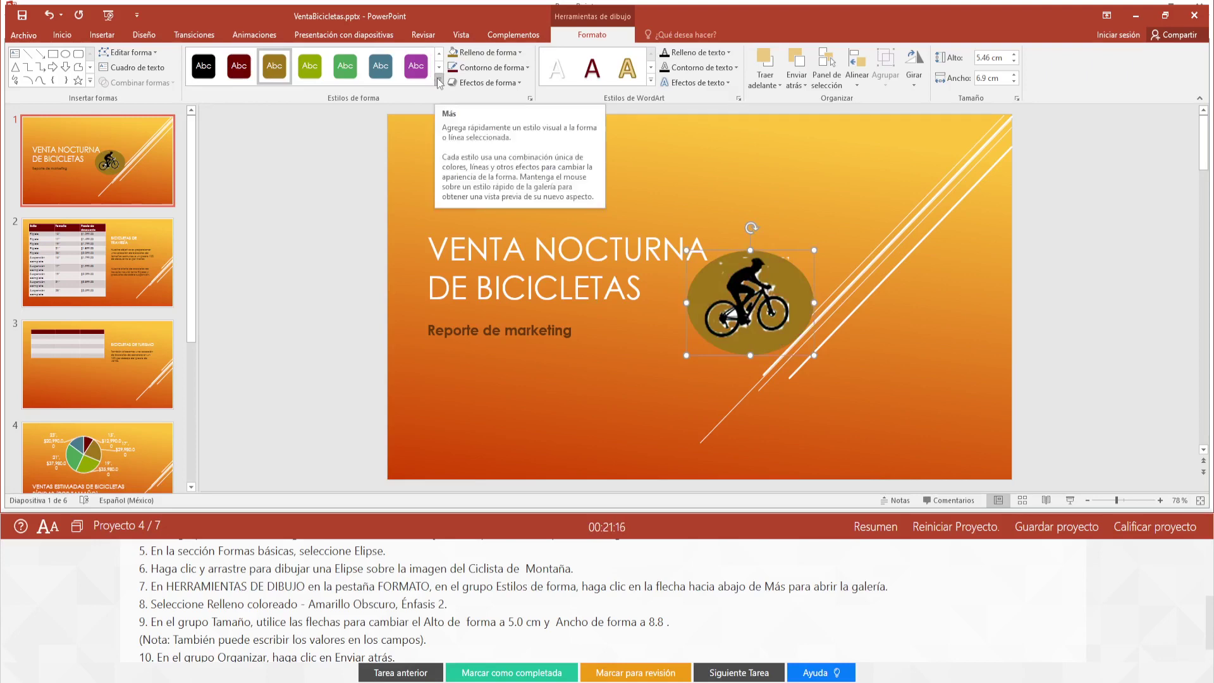
{"action": "left_click", "coordinate": [439, 83]}
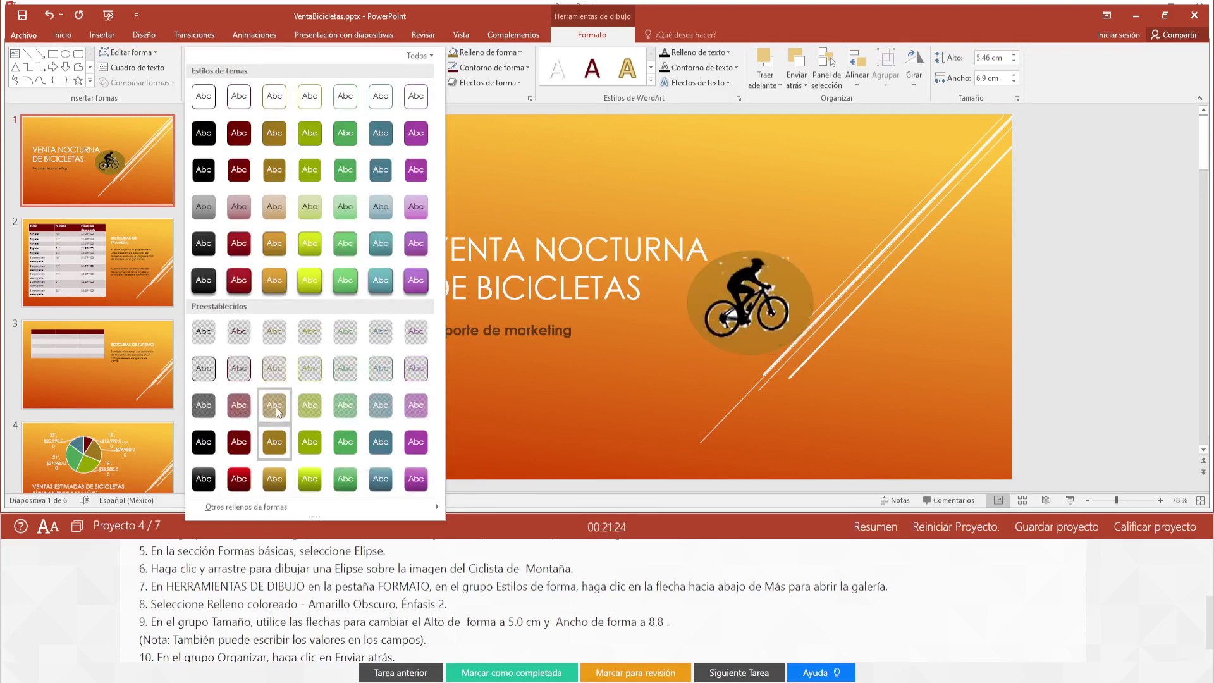
{"action": "left_click", "coordinate": [274, 134]}
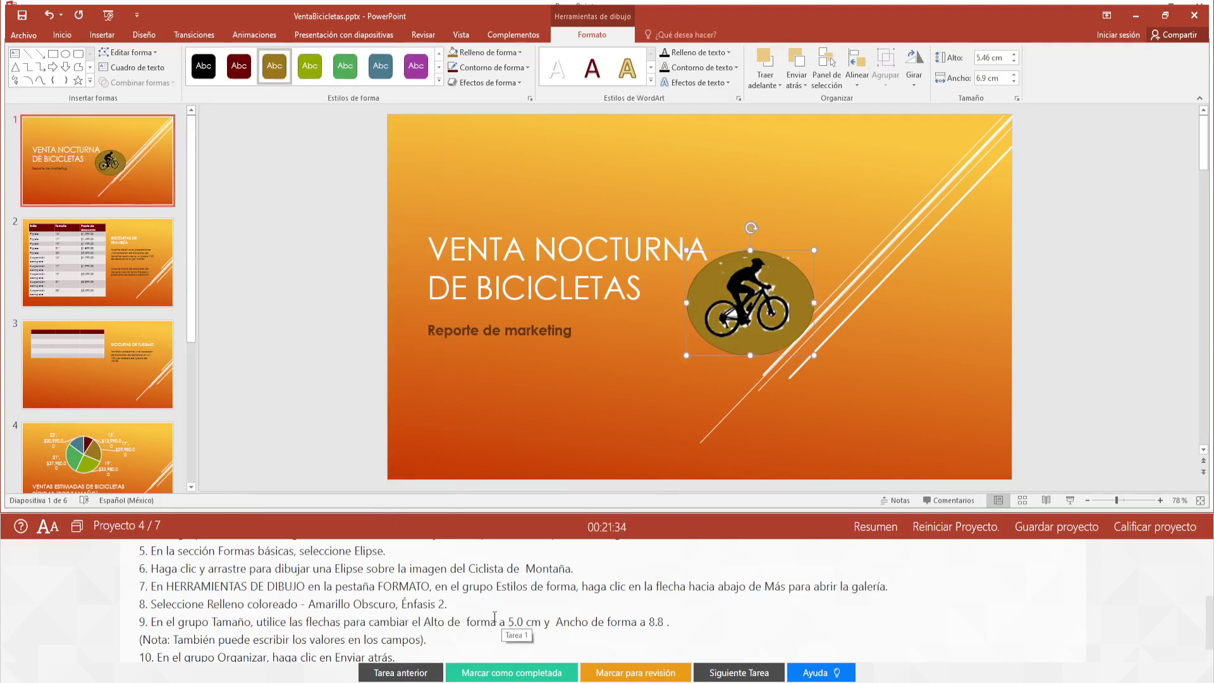
Step: Set the ellipse to 5 cm high and 8.8 cm wide
{"action": "left_click", "coordinate": [983, 58]}
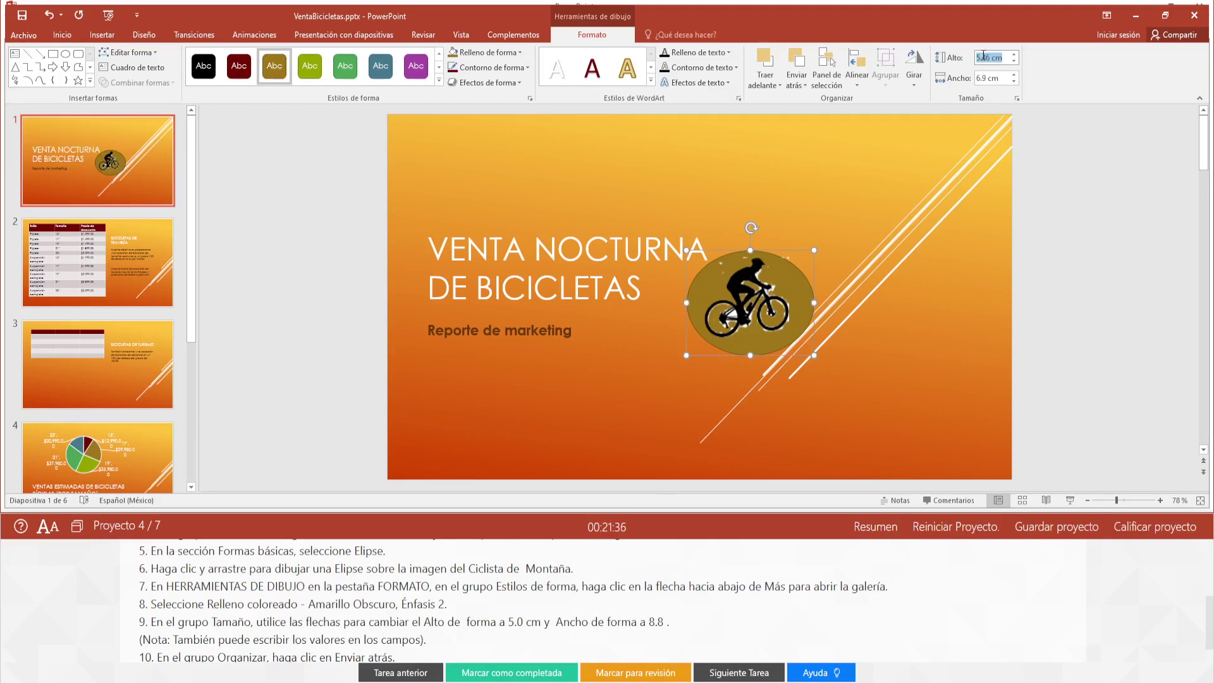
{"action": "type", "text": "5"}
{"action": "key", "text": "Return"}
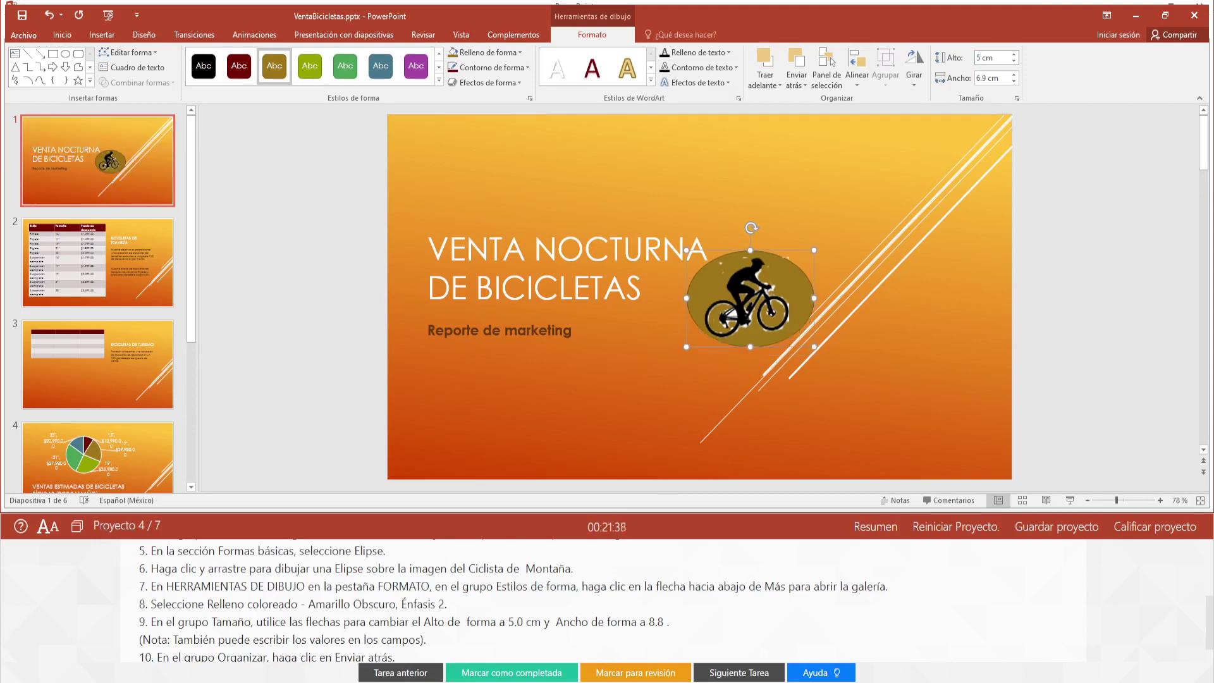
{"action": "left_click", "coordinate": [991, 79]}
{"action": "type", "text": "8."}
{"action": "type", "text": "8"}
{"action": "key", "text": "Return"}
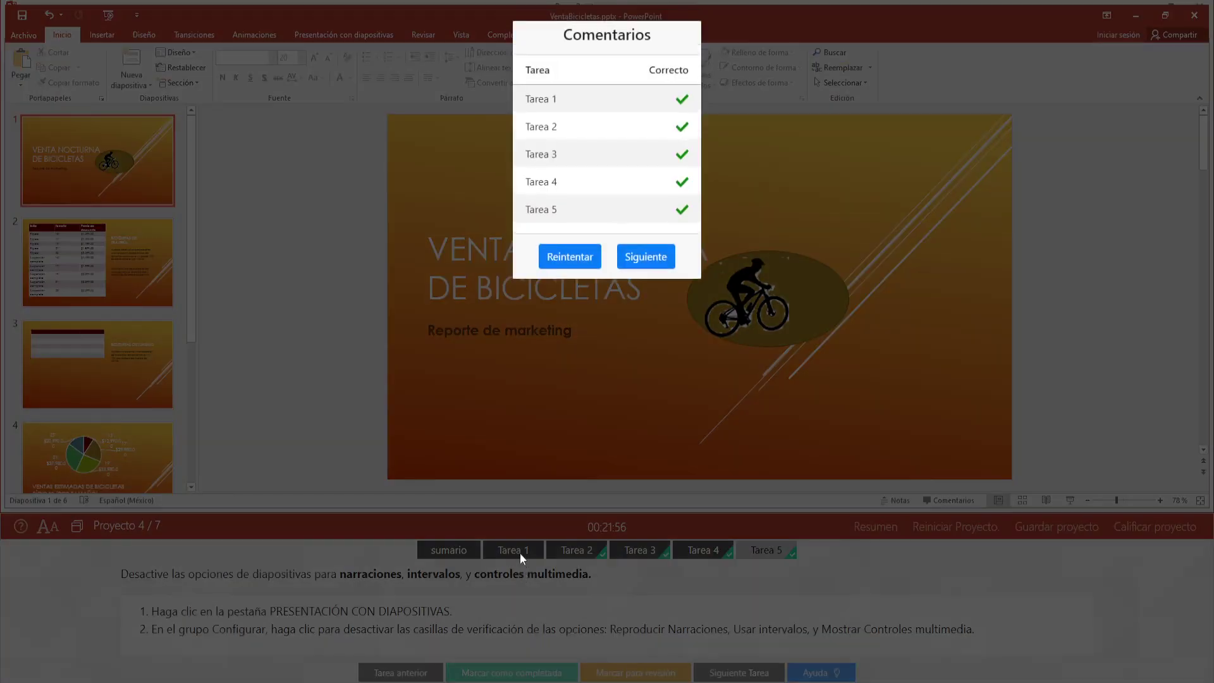
Step: Submit the project for grading again, then show all properties on the file info page
{"action": "left_click", "coordinate": [634, 253]}
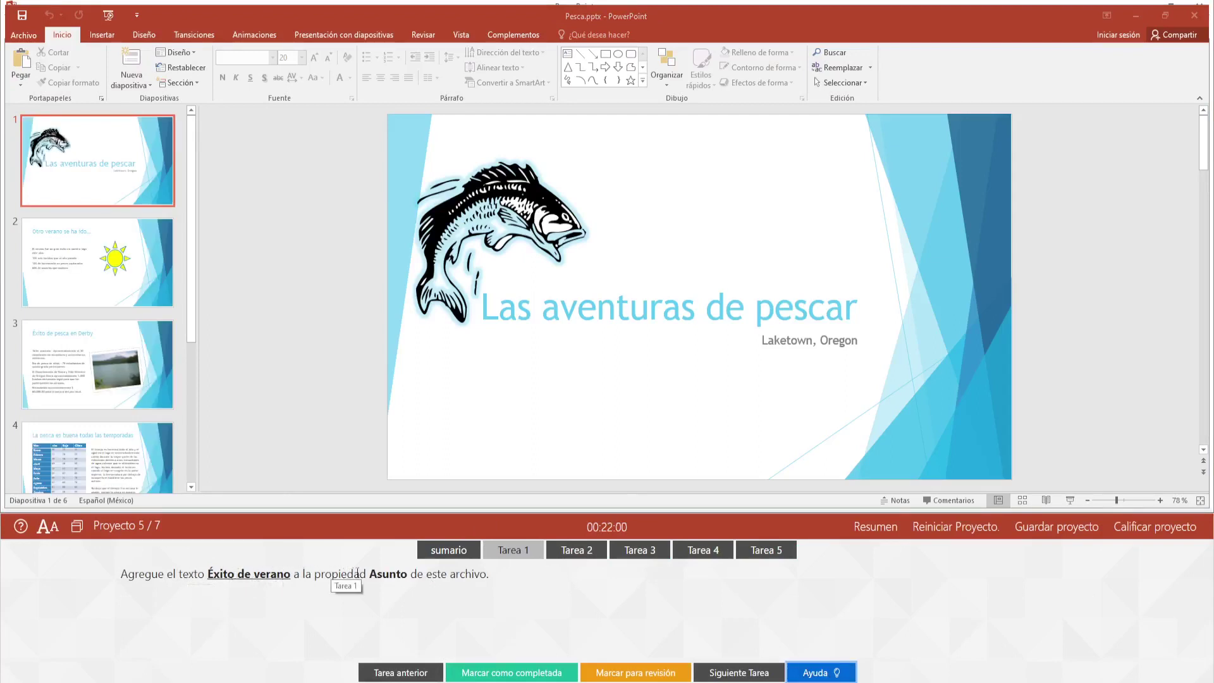
{"action": "left_click", "coordinate": [27, 38]}
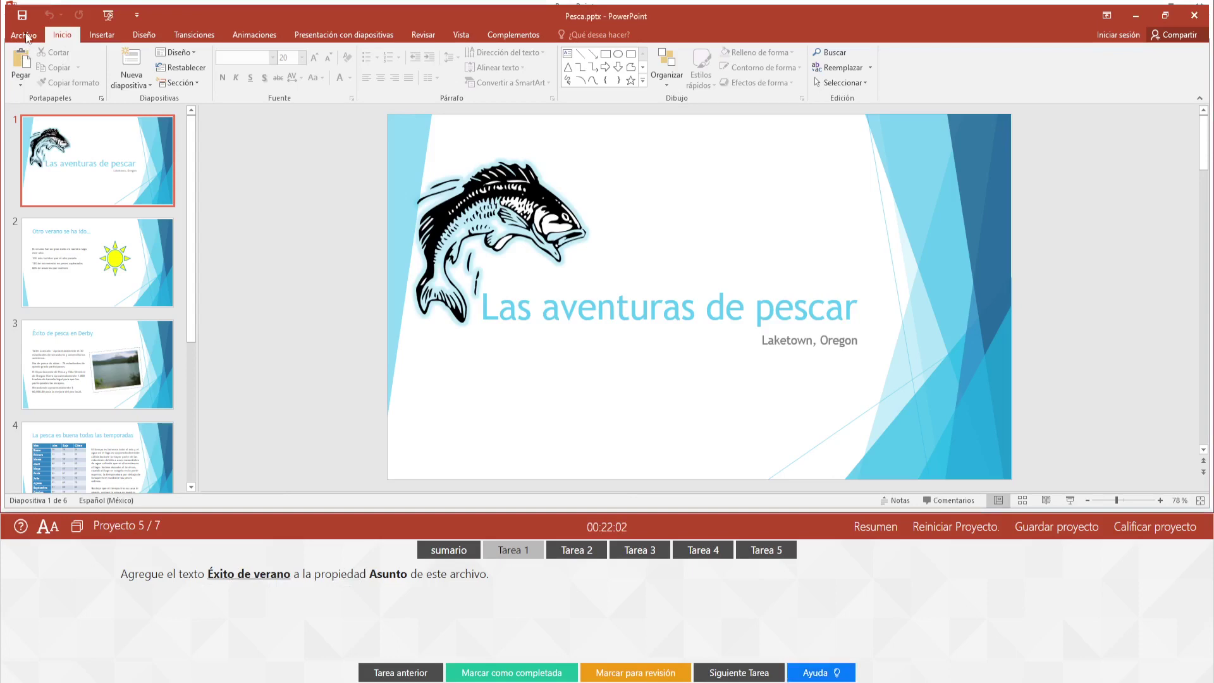
{"action": "left_click", "coordinate": [26, 38]}
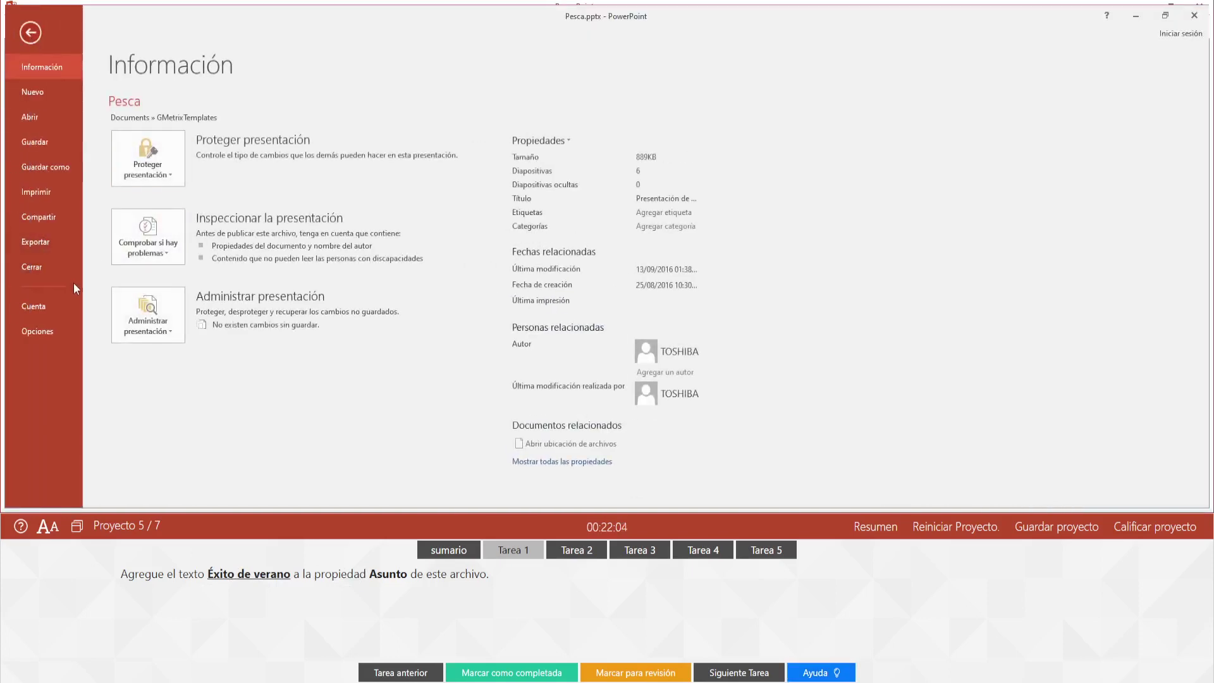
{"action": "left_click", "coordinate": [568, 462]}
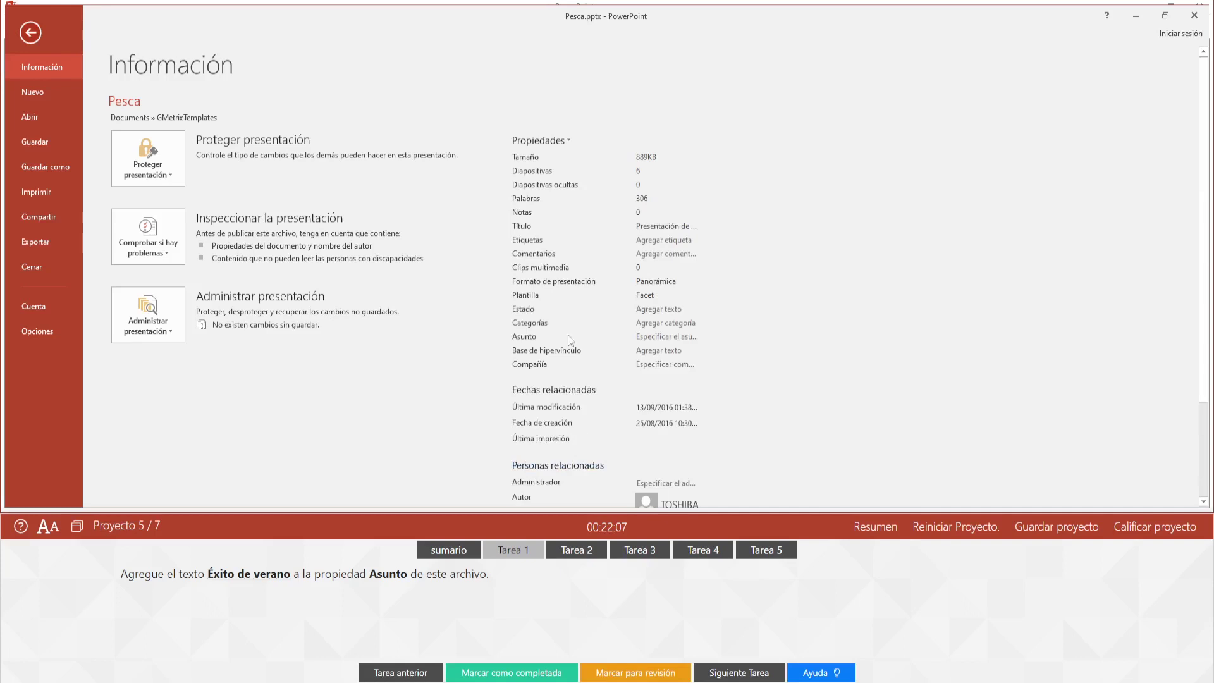
Step: Set the Asunto property to 'Éxito de verano' and mark the task complete
{"action": "left_click", "coordinate": [663, 336]}
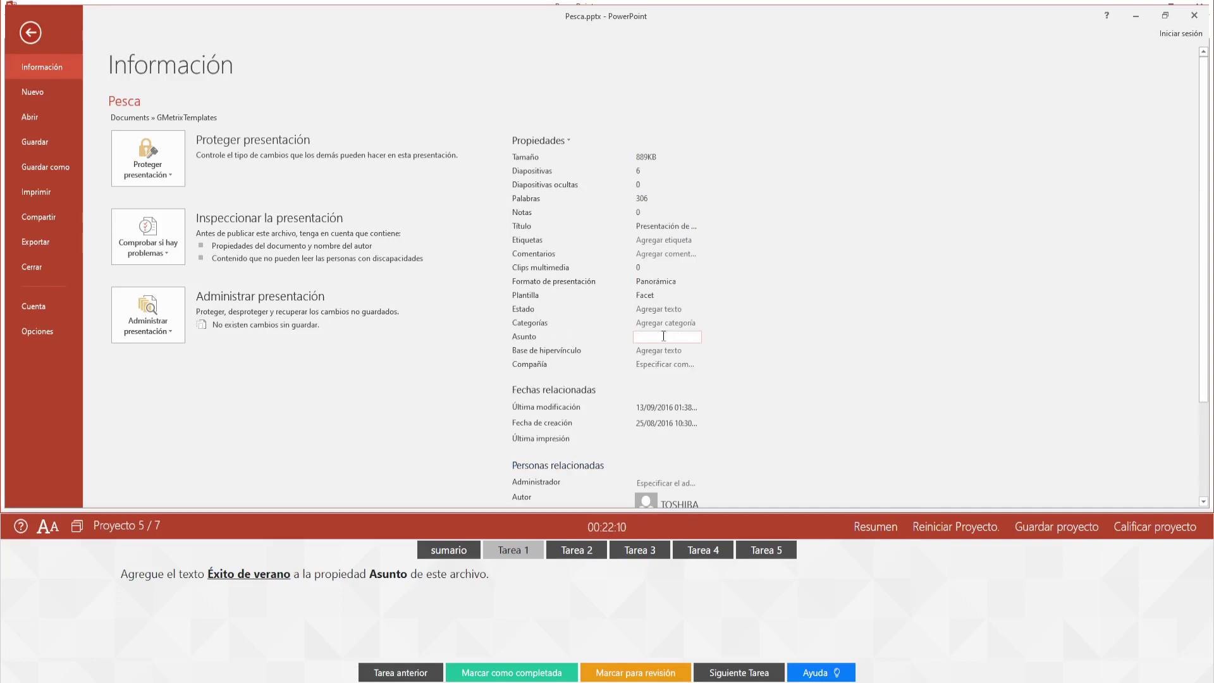
{"action": "type", "text": "Éxito d"}
{"action": "type", "text": "e verano"}
{"action": "left_click", "coordinate": [537, 672]}
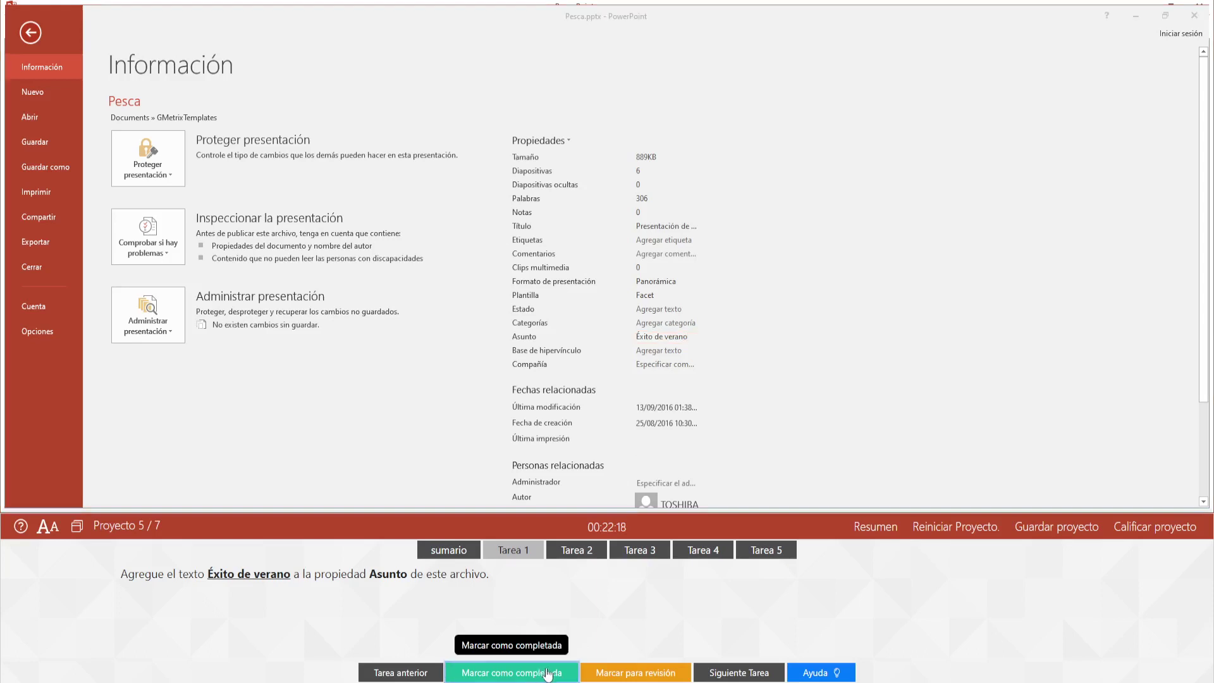
{"action": "left_click", "coordinate": [740, 671]}
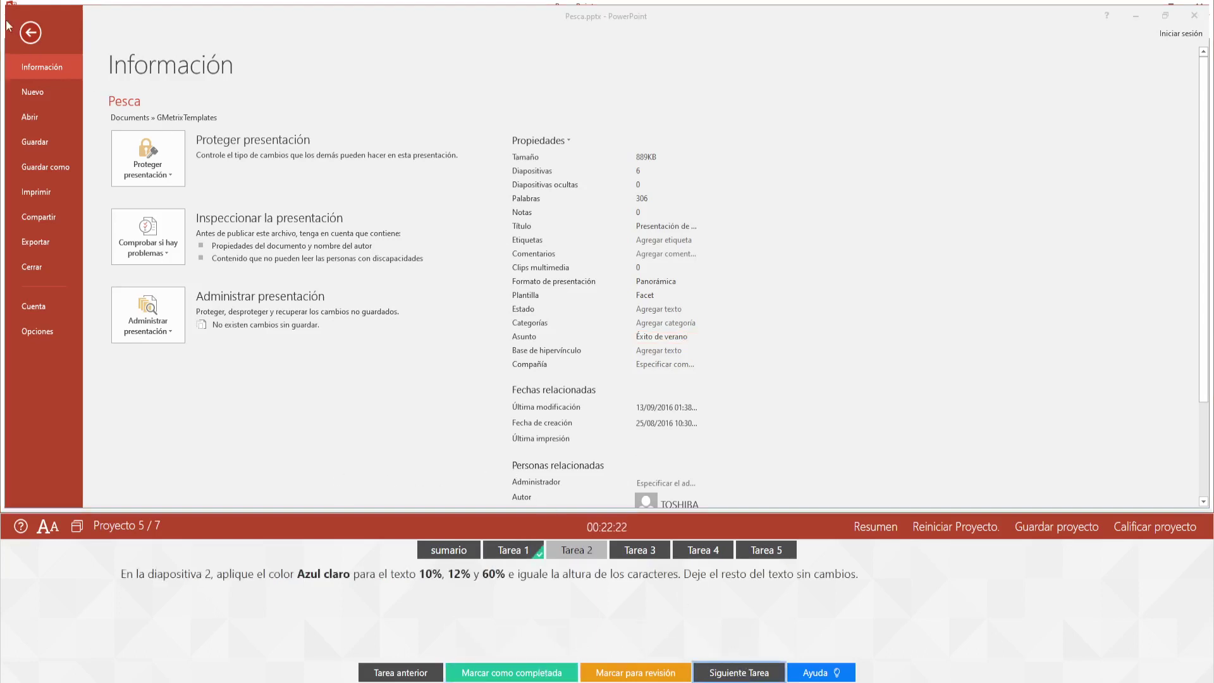
Step: Color the 10% on slide 2 Light Blue
{"action": "left_click", "coordinate": [29, 33]}
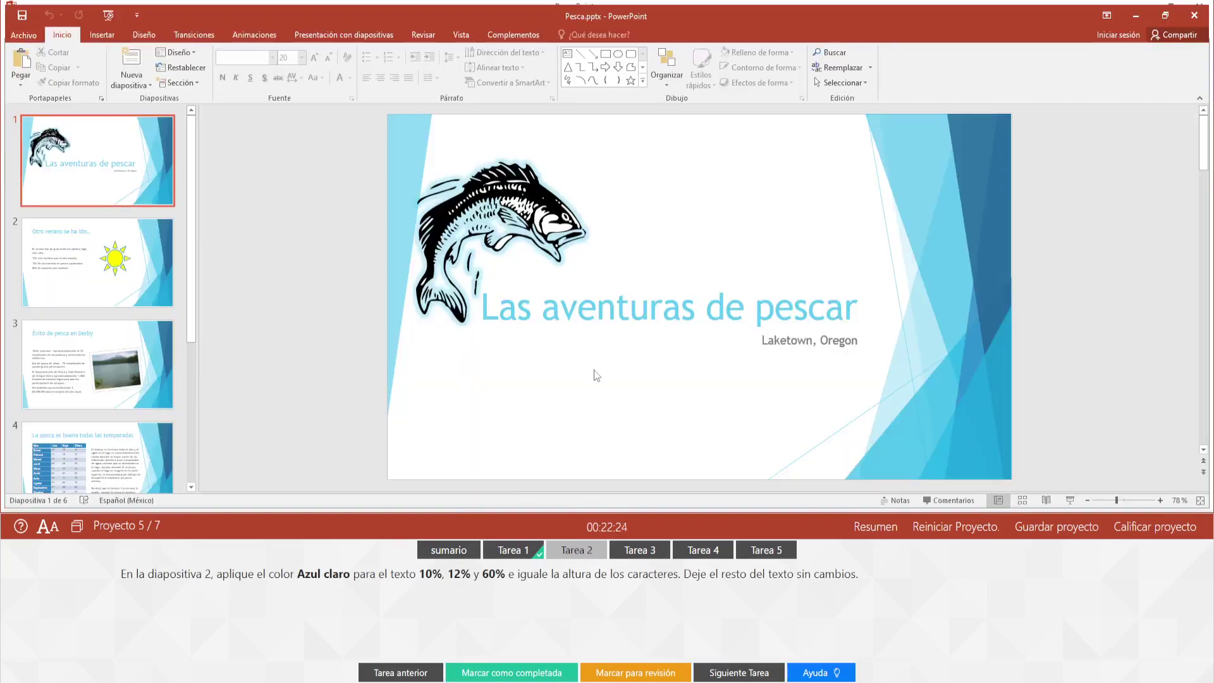
{"action": "left_click", "coordinate": [101, 248]}
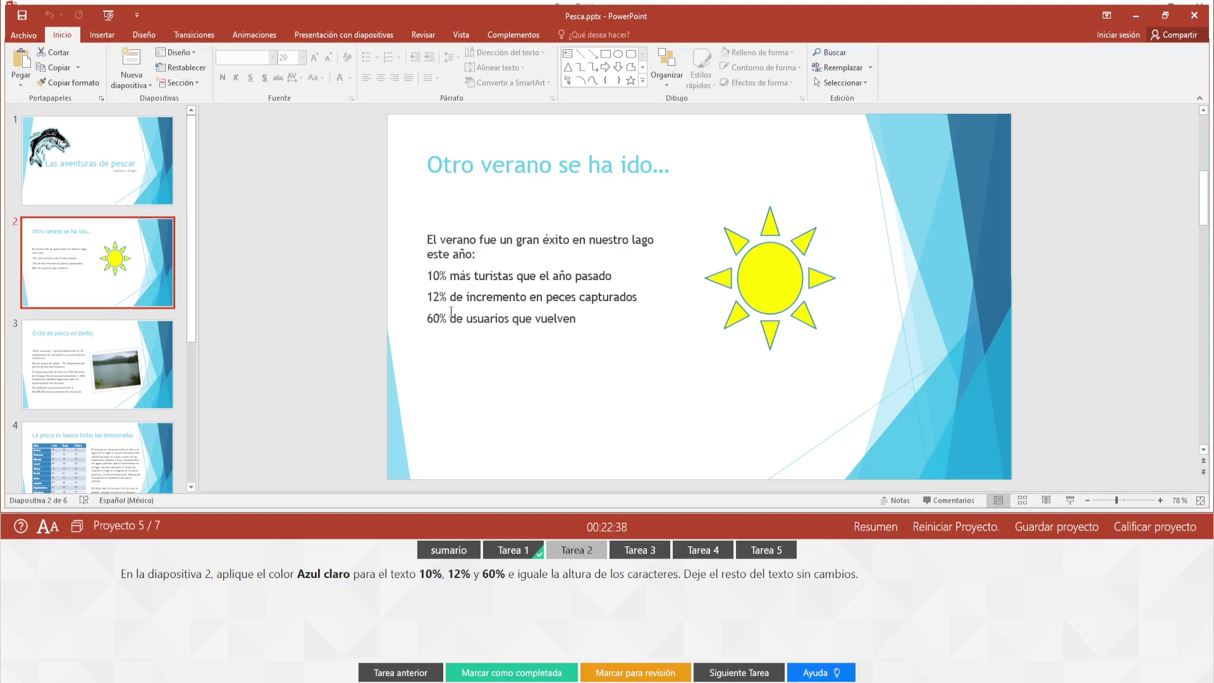
{"action": "left_click", "coordinate": [484, 301]}
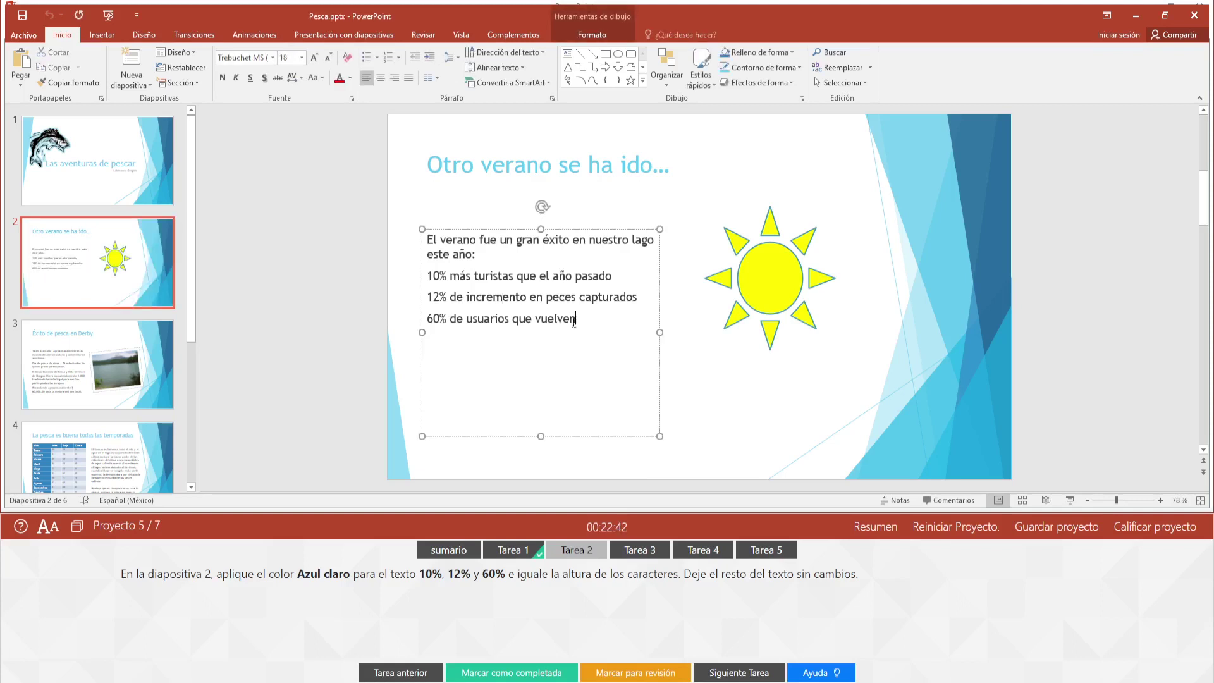
{"action": "left_click_drag", "start_coordinate": [573, 320], "coordinate": [516, 308]}
{"action": "left_click_drag", "start_coordinate": [428, 283], "coordinate": [447, 280]}
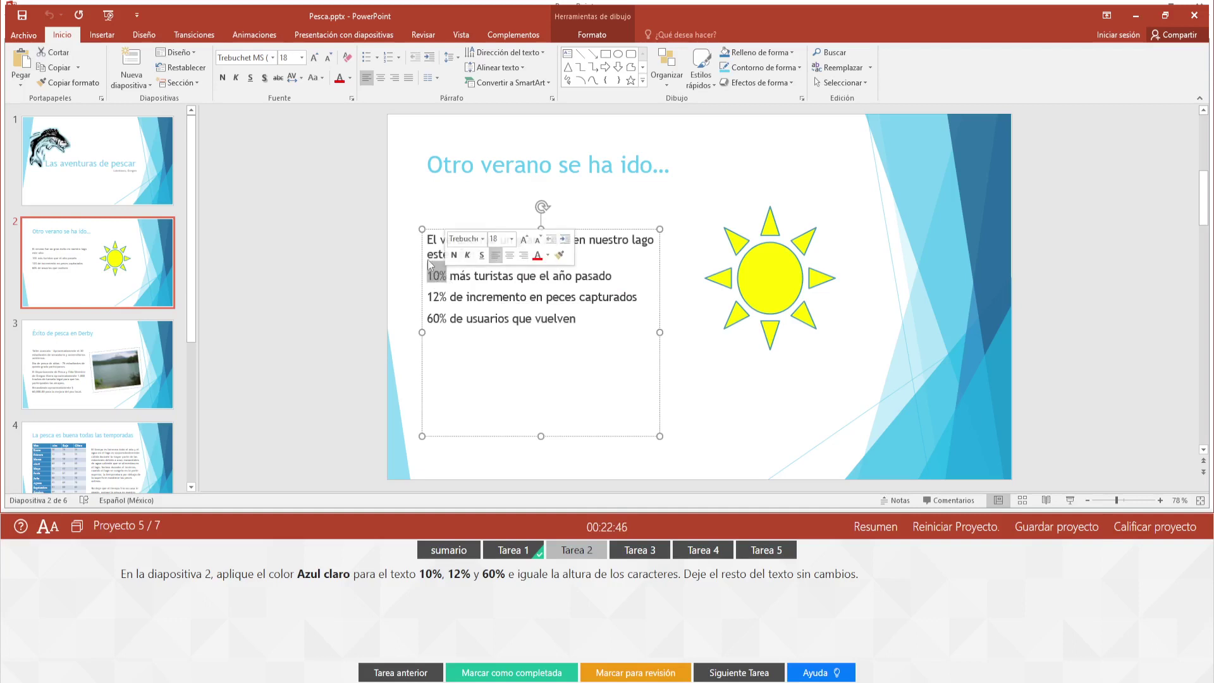
{"action": "left_click", "coordinate": [350, 78]}
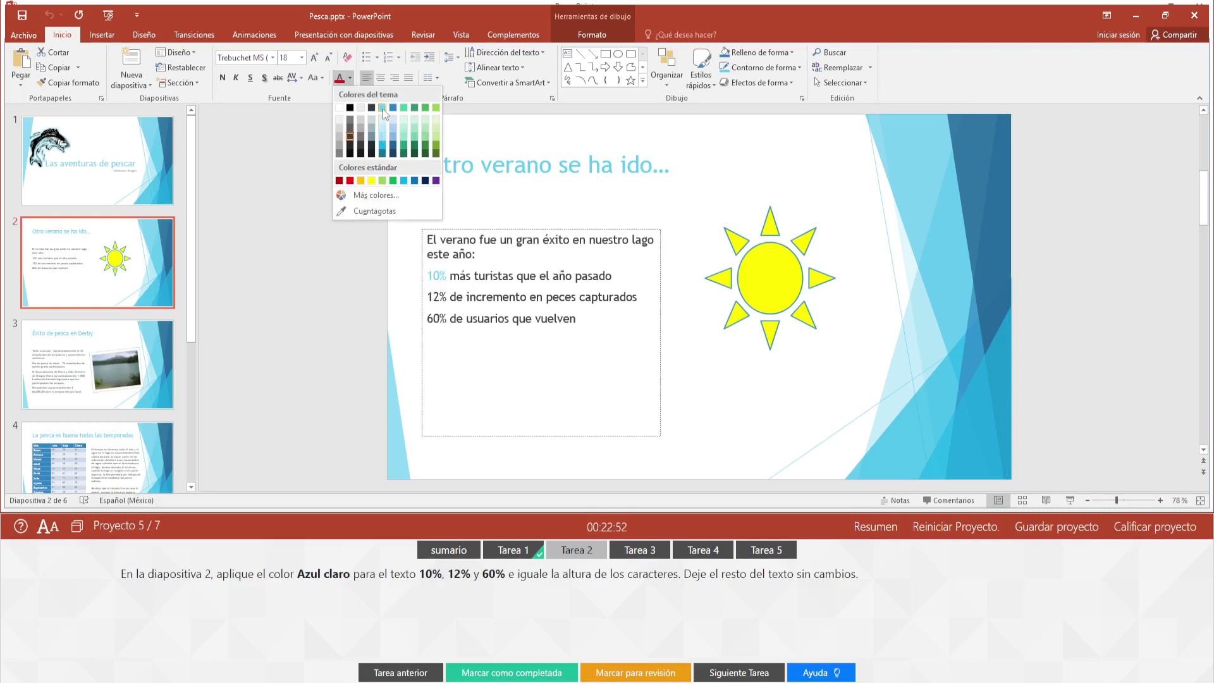
{"action": "left_click", "coordinate": [405, 181]}
Step: Make 12% and 60% Light Blue as well, then show the task's help
{"action": "left_click", "coordinate": [427, 296]}
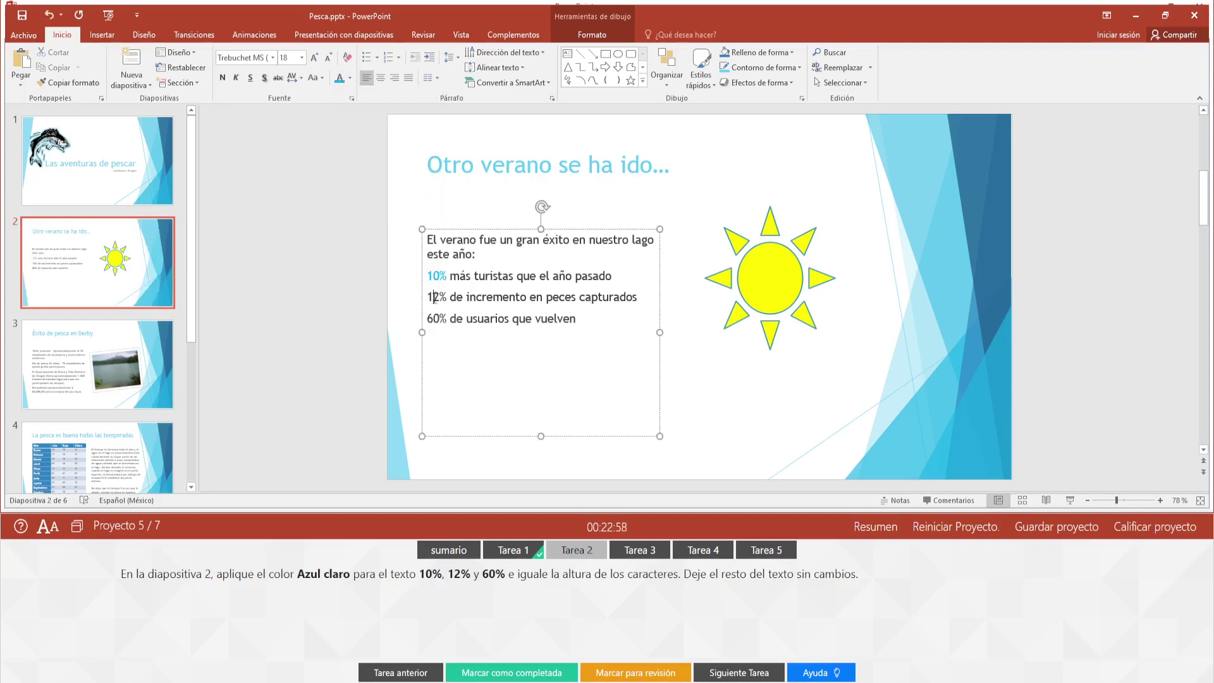
{"action": "mouse_move", "coordinate": [427, 297]}
{"action": "left_mouse_down"}
{"action": "mouse_move", "coordinate": [446, 297]}
{"action": "mouse_move", "coordinate": [447, 319]}
{"action": "left_mouse_up"}
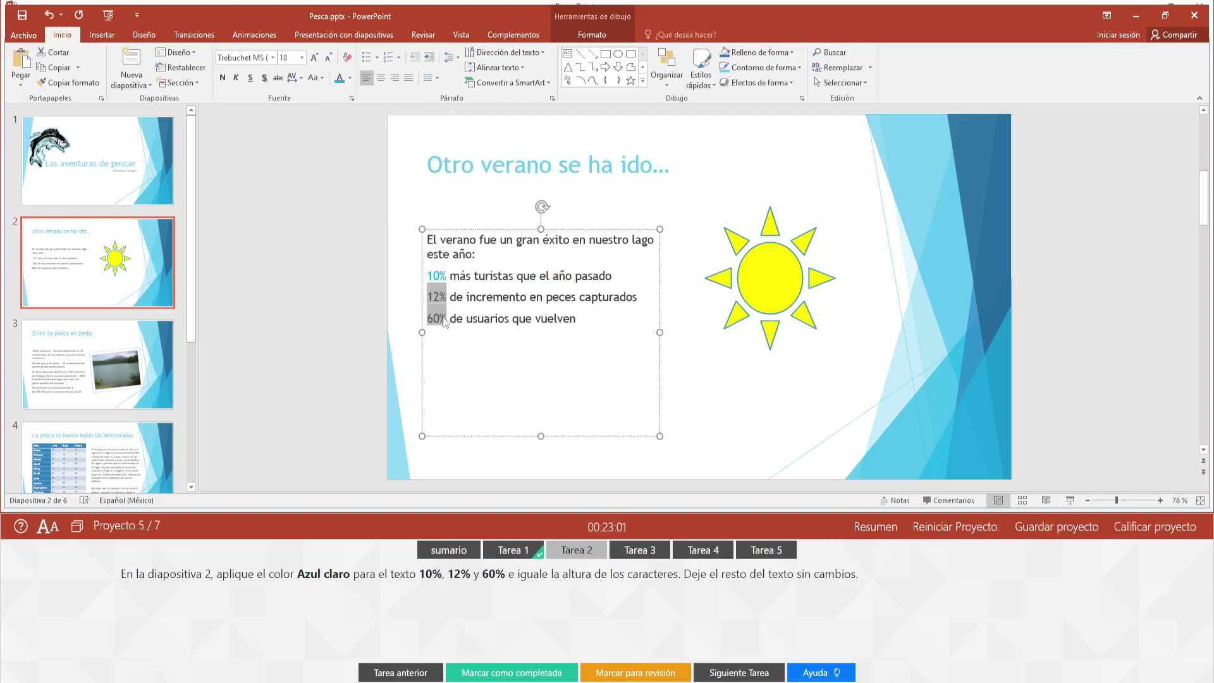
{"action": "left_click", "coordinate": [339, 78]}
{"action": "left_click", "coordinate": [544, 362]}
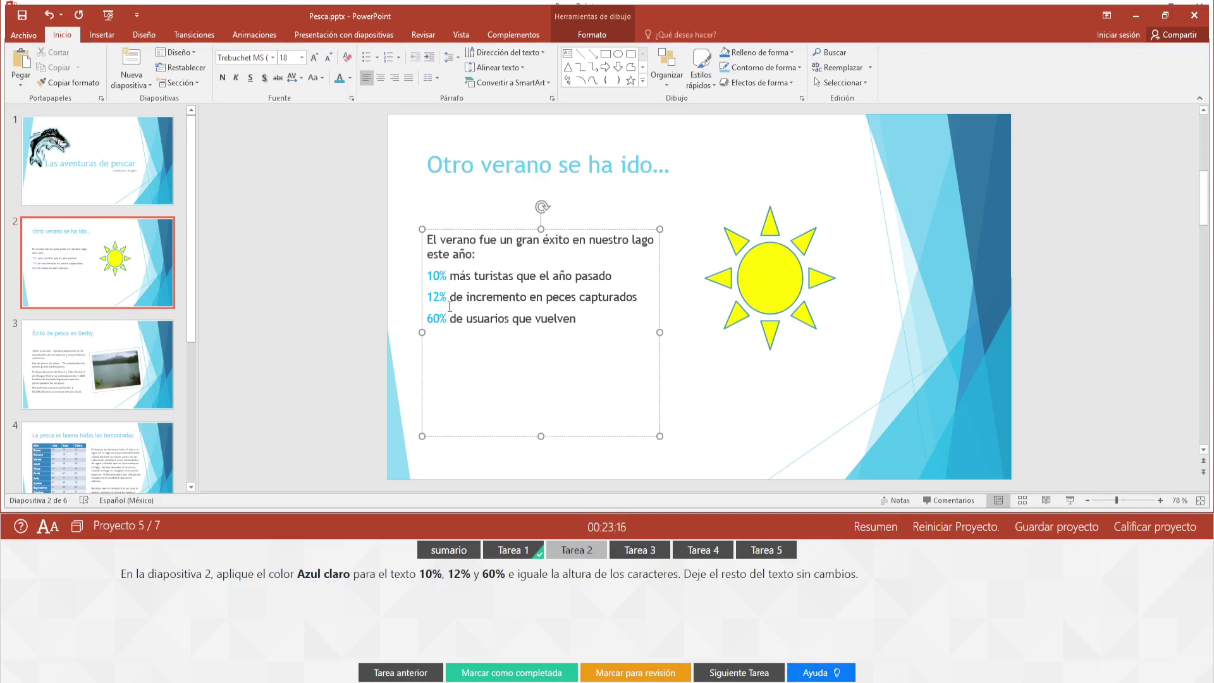
{"action": "left_click", "coordinate": [816, 672]}
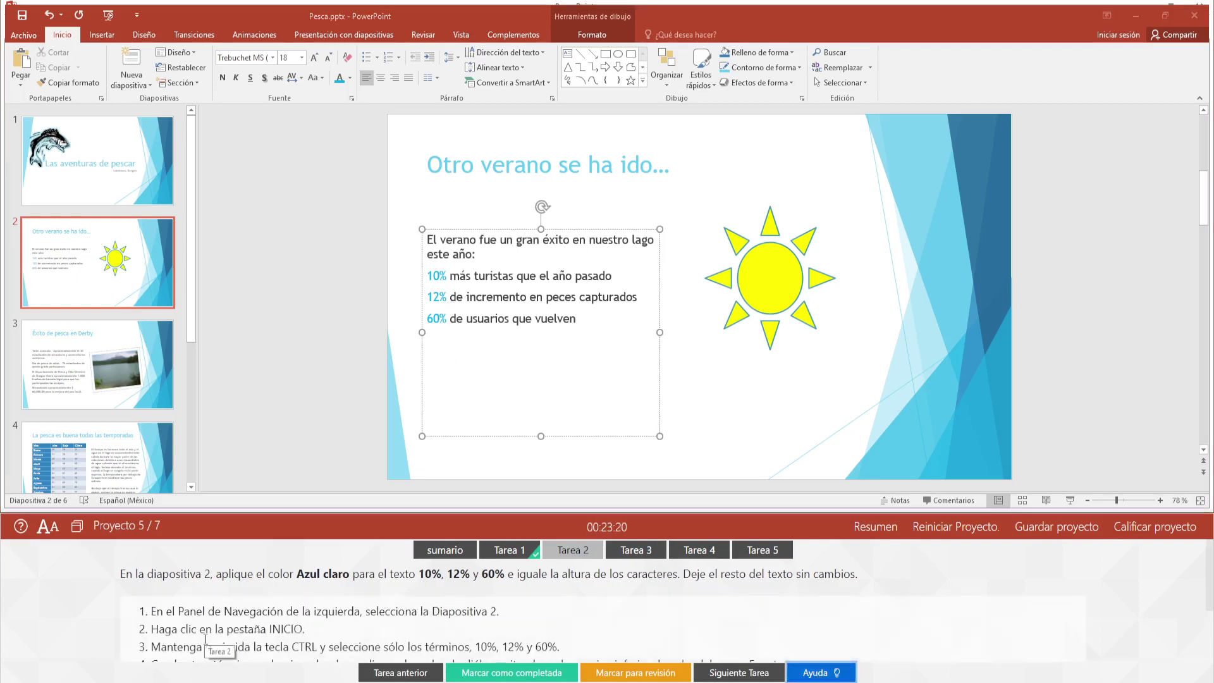
Step: Turn on Igualar alto de los caracteres for 10%, 12% and 60% in the Fuente dialog, then mark the task complete
{"action": "scroll", "coordinate": [208, 633], "scroll_direction": "down", "scroll_amount": 1}
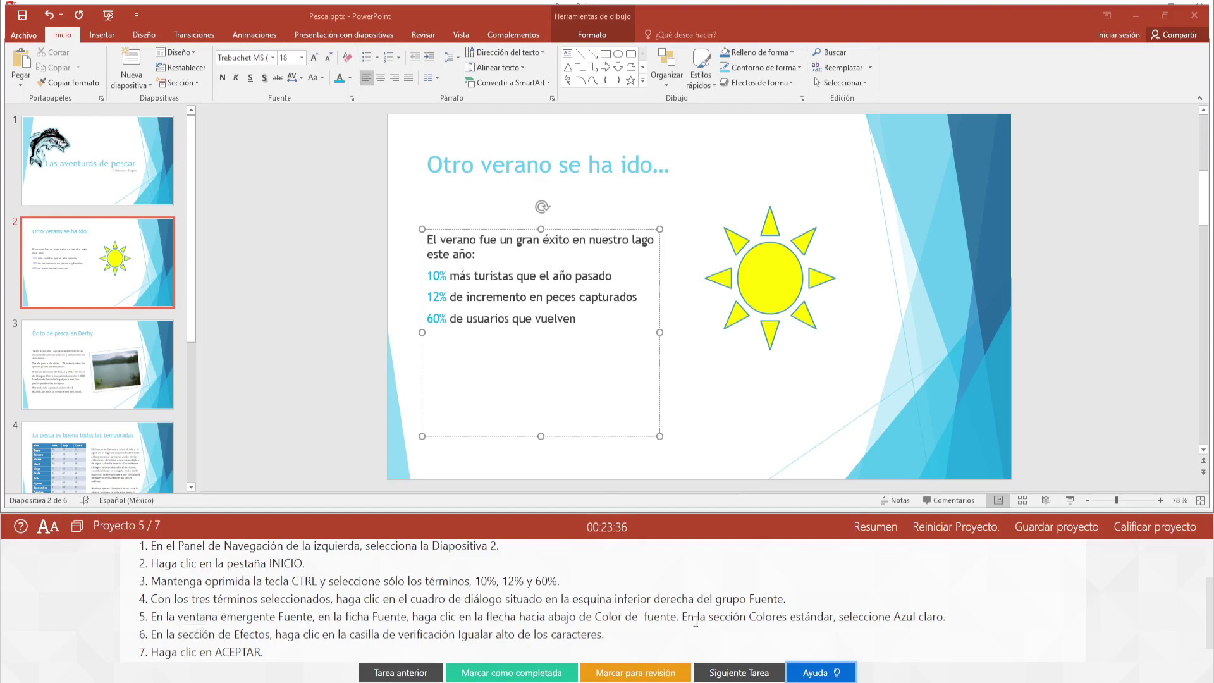
{"action": "scroll", "coordinate": [707, 620], "scroll_direction": "down", "scroll_amount": 1}
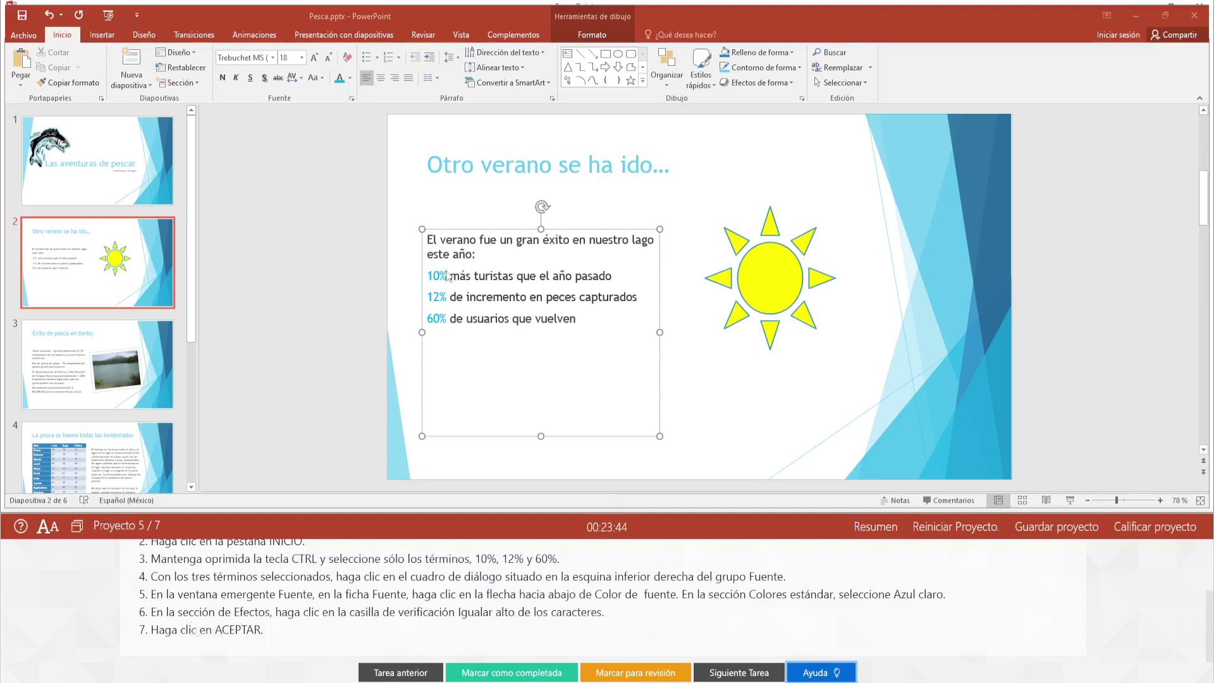
{"action": "mouse_move", "coordinate": [428, 276]}
{"action": "left_mouse_down"}
{"action": "mouse_move", "coordinate": [446, 276]}
{"action": "mouse_move", "coordinate": [447, 319]}
{"action": "left_mouse_up"}
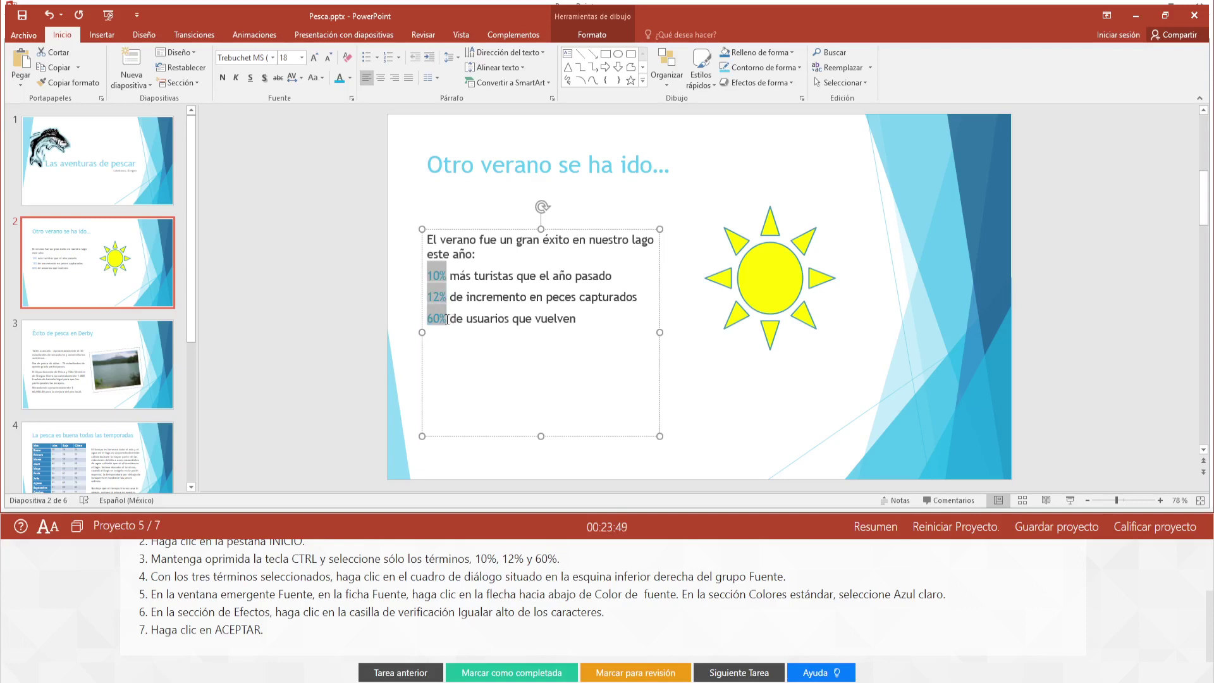
{"action": "left_click", "coordinate": [352, 97]}
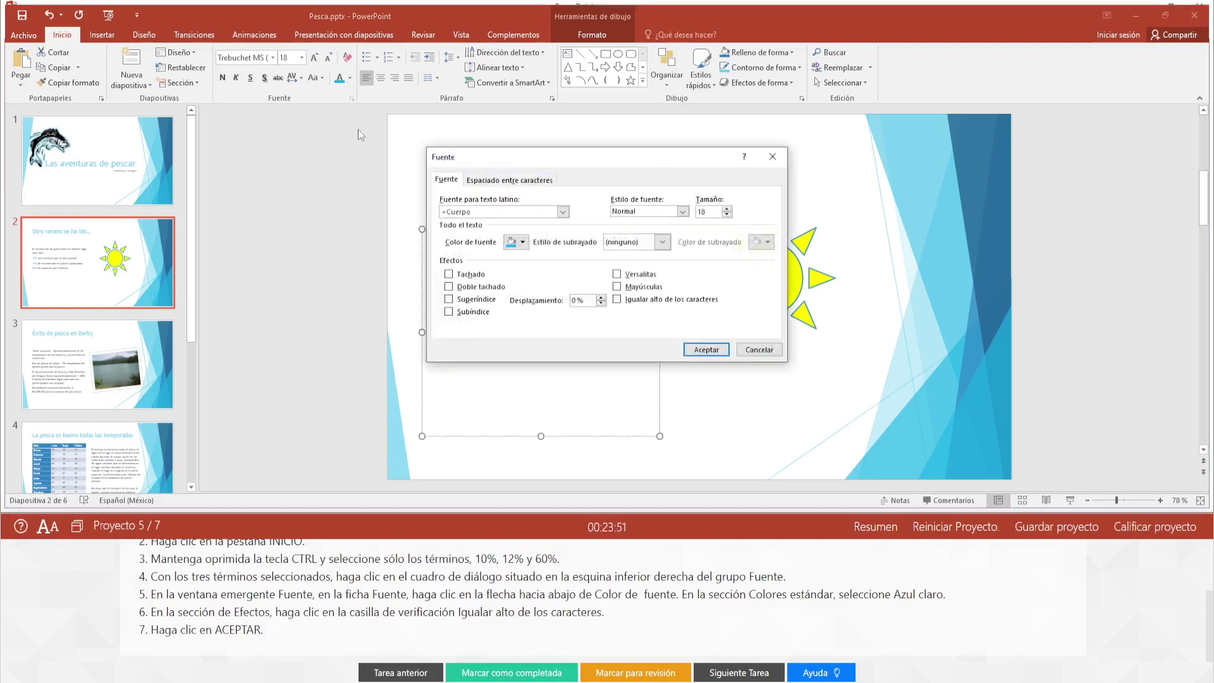
{"action": "left_click", "coordinate": [616, 299]}
{"action": "left_click", "coordinate": [705, 349]}
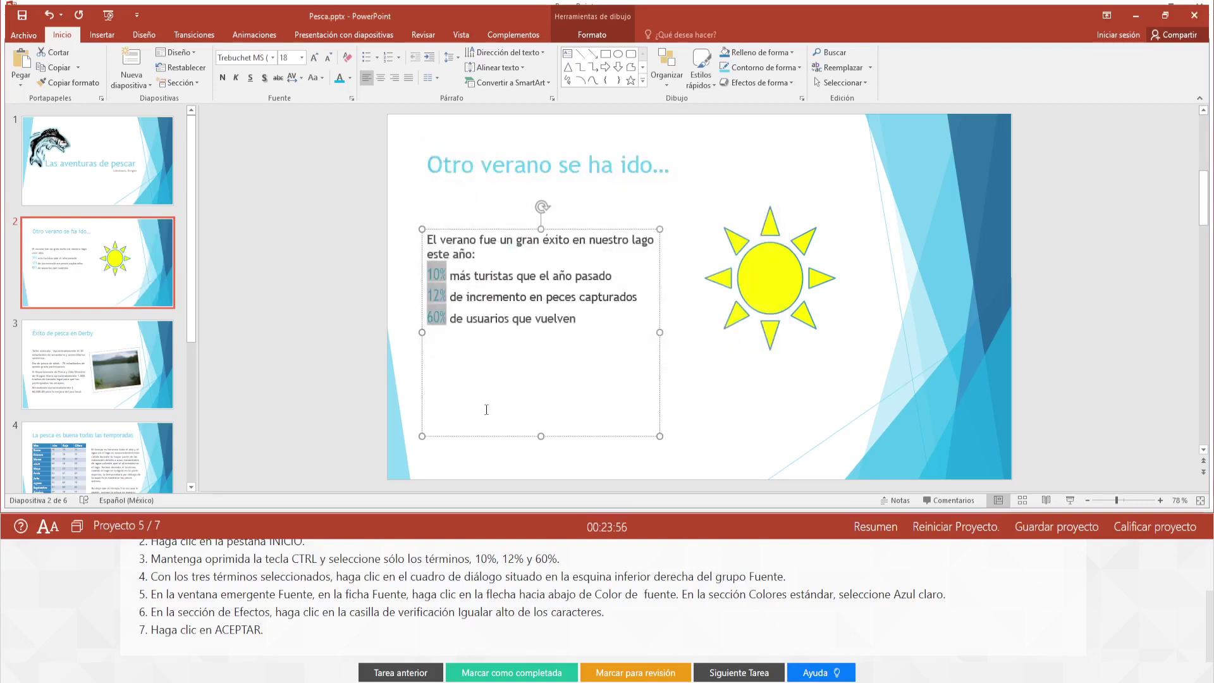
{"action": "left_click", "coordinate": [758, 380]}
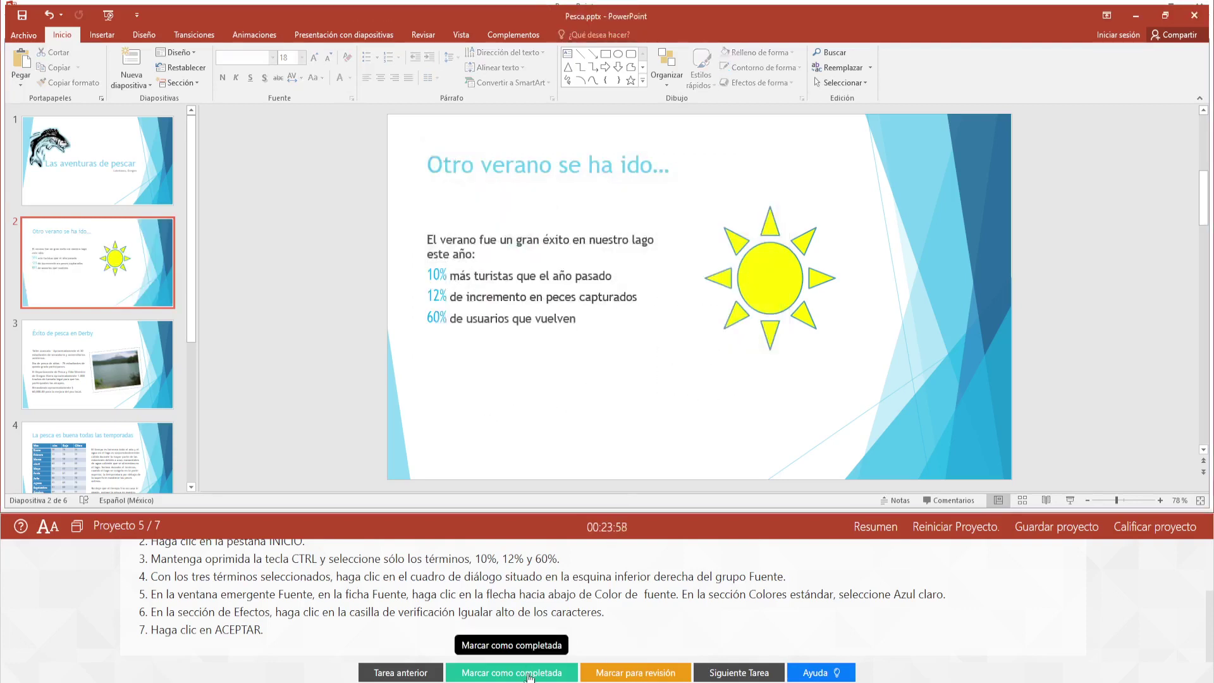
{"action": "left_click", "coordinate": [805, 675]}
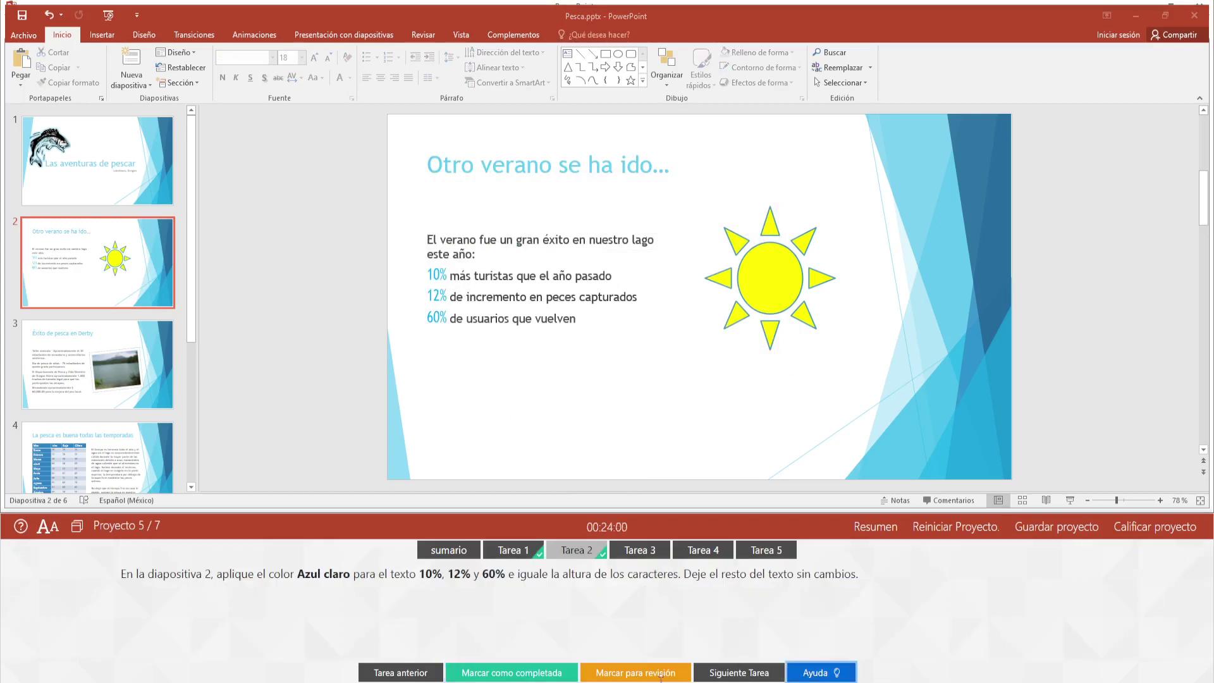
Step: Move to the sun effect task, select the sun and browse the Estilos de forma gallery without applying anything
{"action": "left_click", "coordinate": [736, 672]}
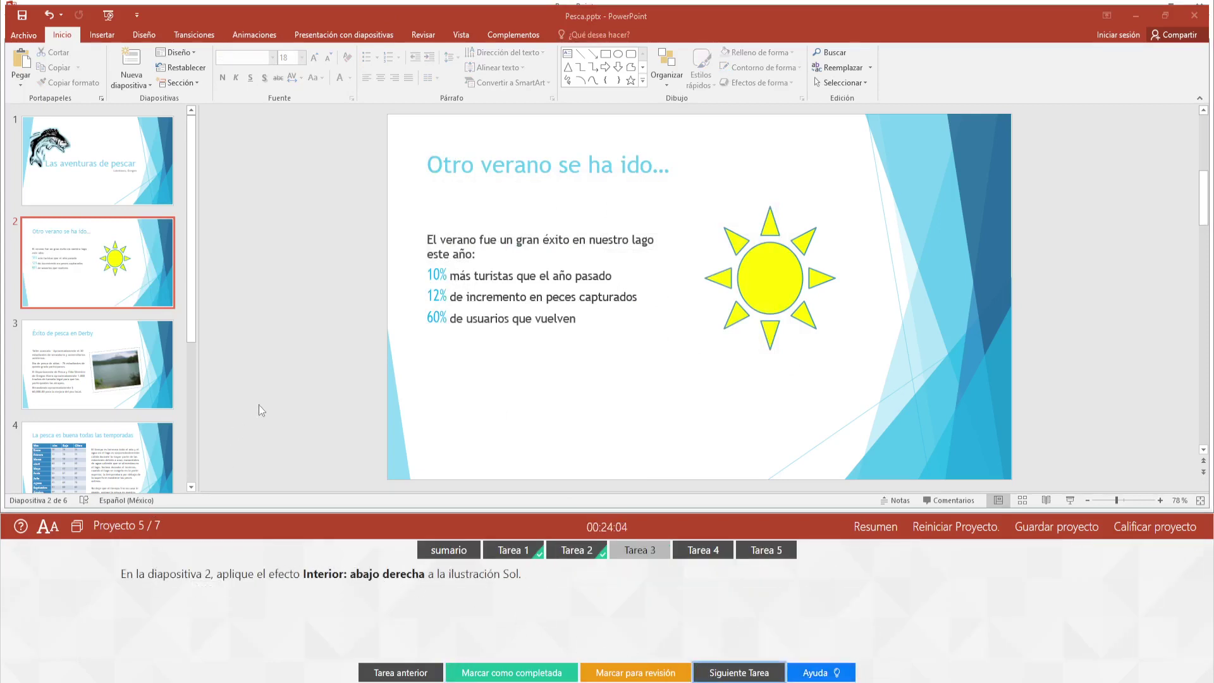
{"action": "left_click", "coordinate": [764, 281]}
{"action": "left_click", "coordinate": [598, 36]}
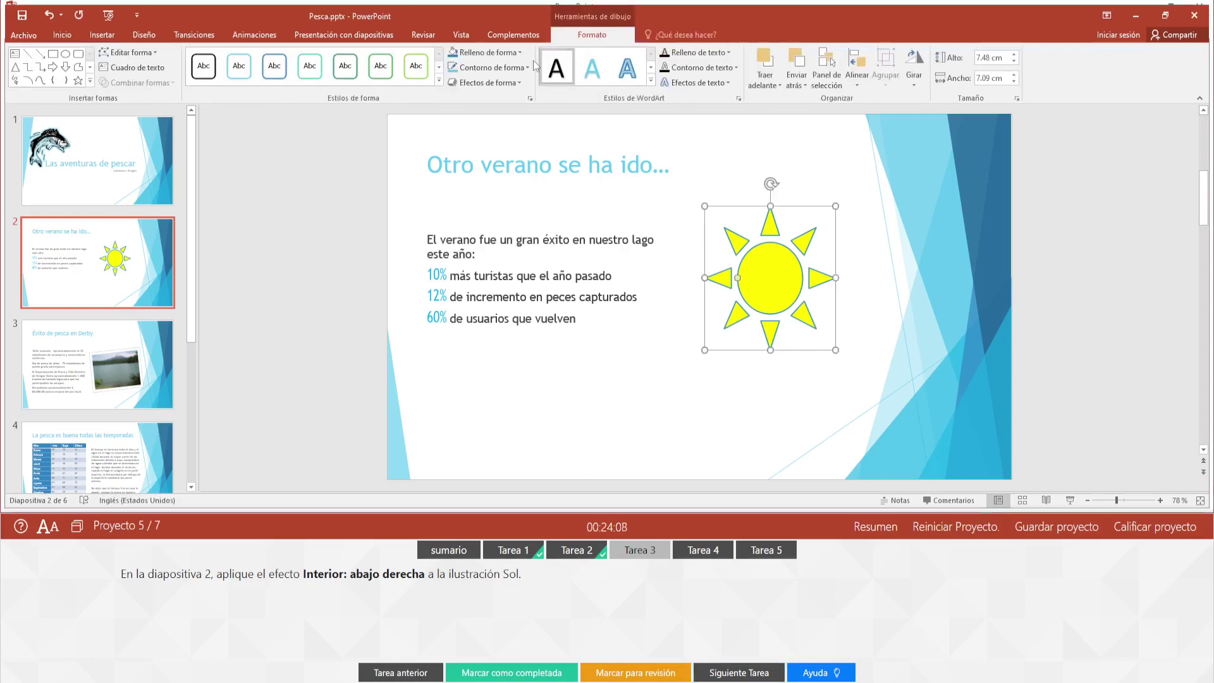
{"action": "left_click", "coordinate": [438, 81]}
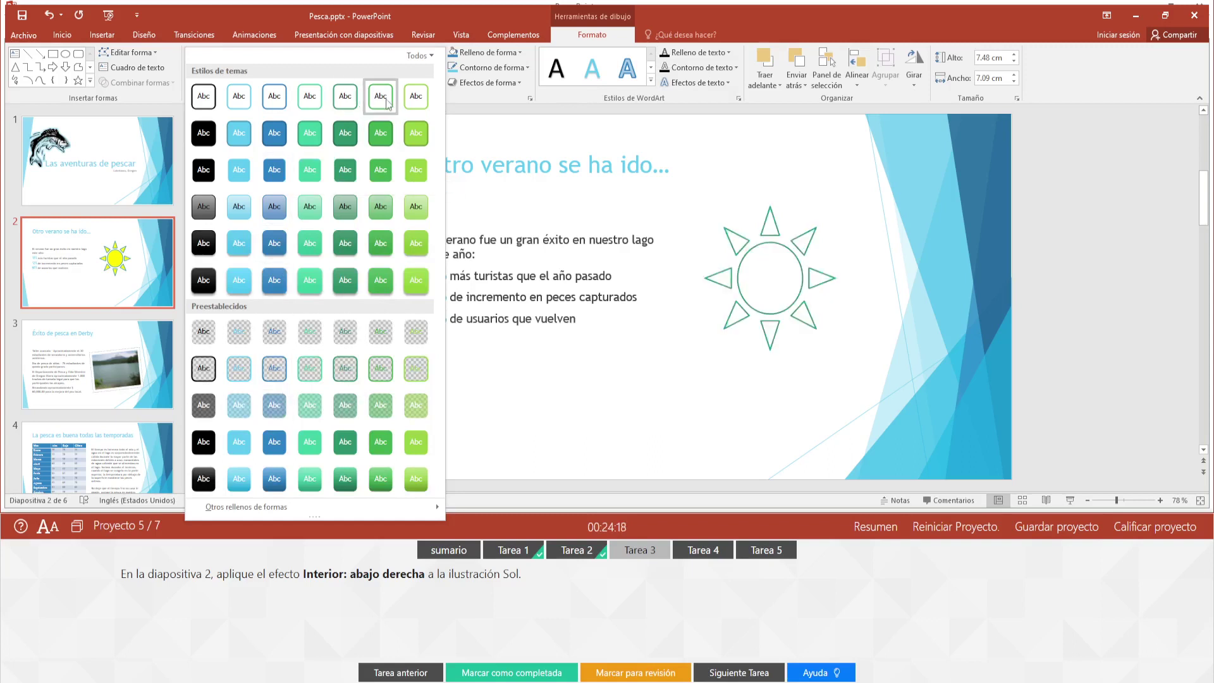
{"action": "left_click", "coordinate": [555, 92]}
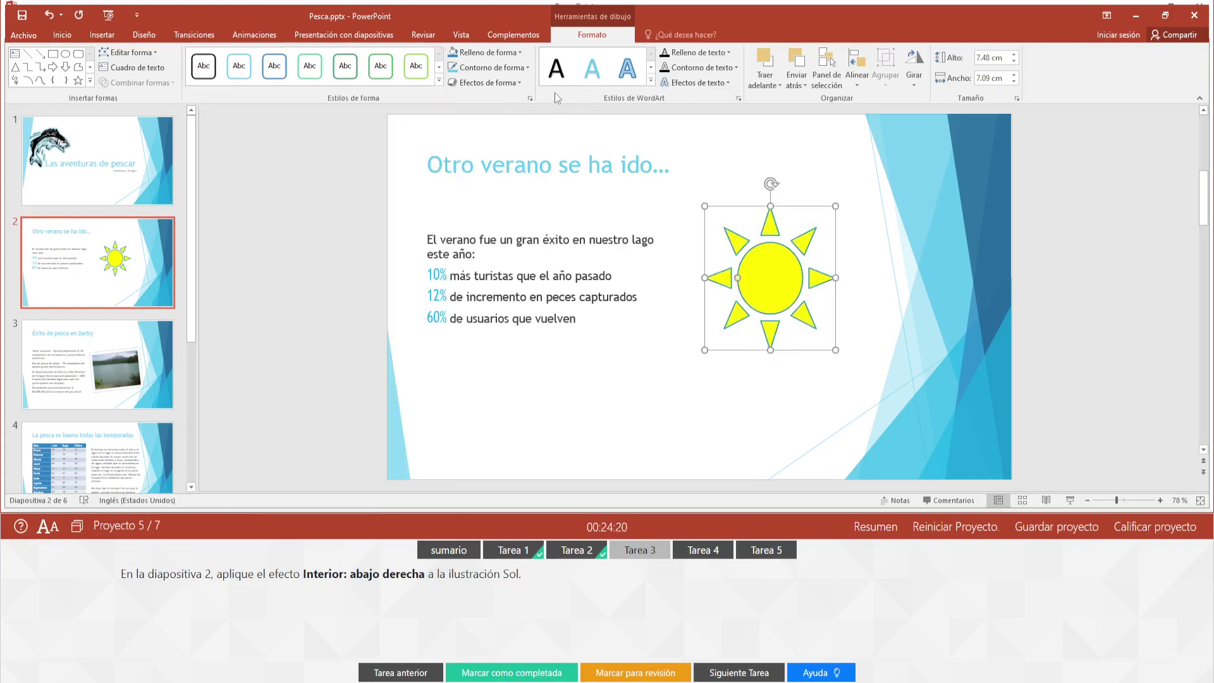
Step: Look through the shape styles and text effects, ending on the Efectos de forma shadow presets
{"action": "left_click", "coordinate": [520, 83]}
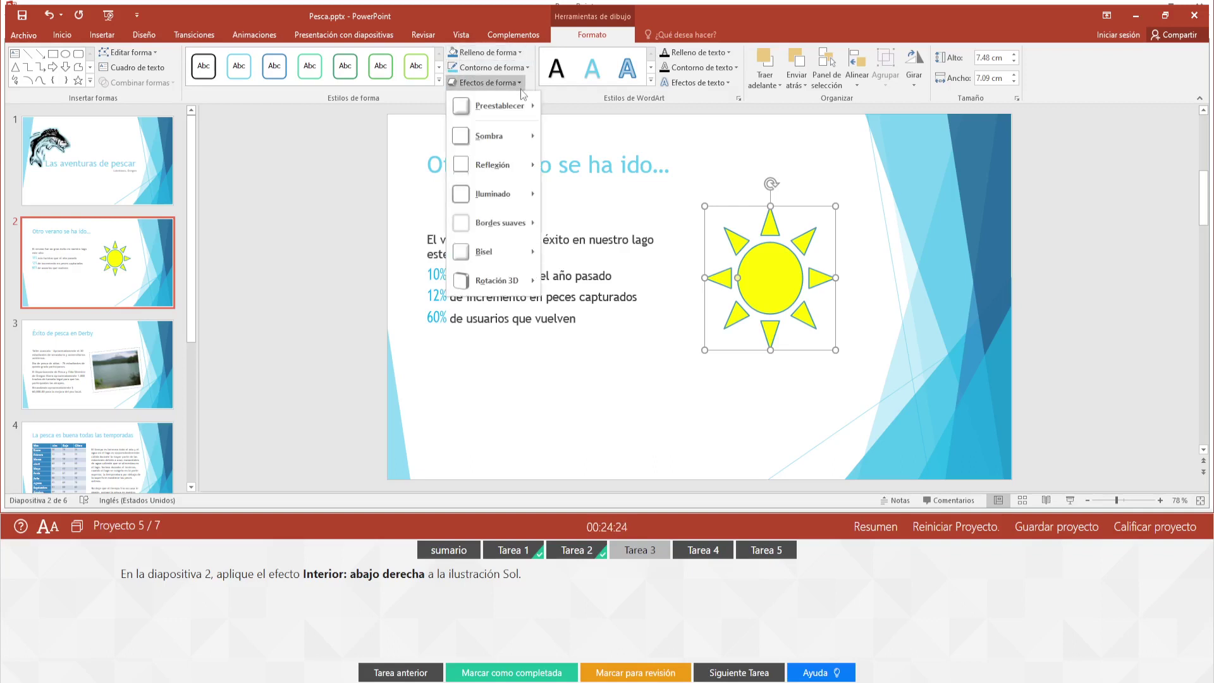
{"action": "mouse_move", "coordinate": [492, 165]}
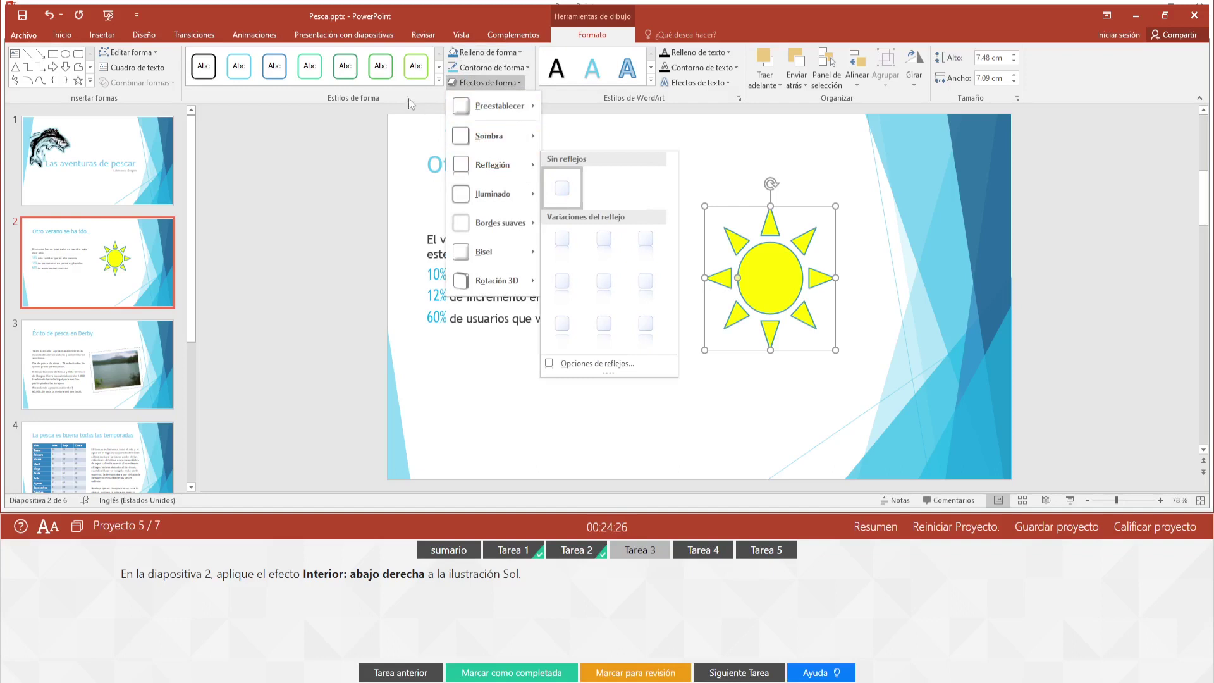
{"action": "left_click", "coordinate": [439, 82]}
{"action": "left_click", "coordinate": [439, 80]}
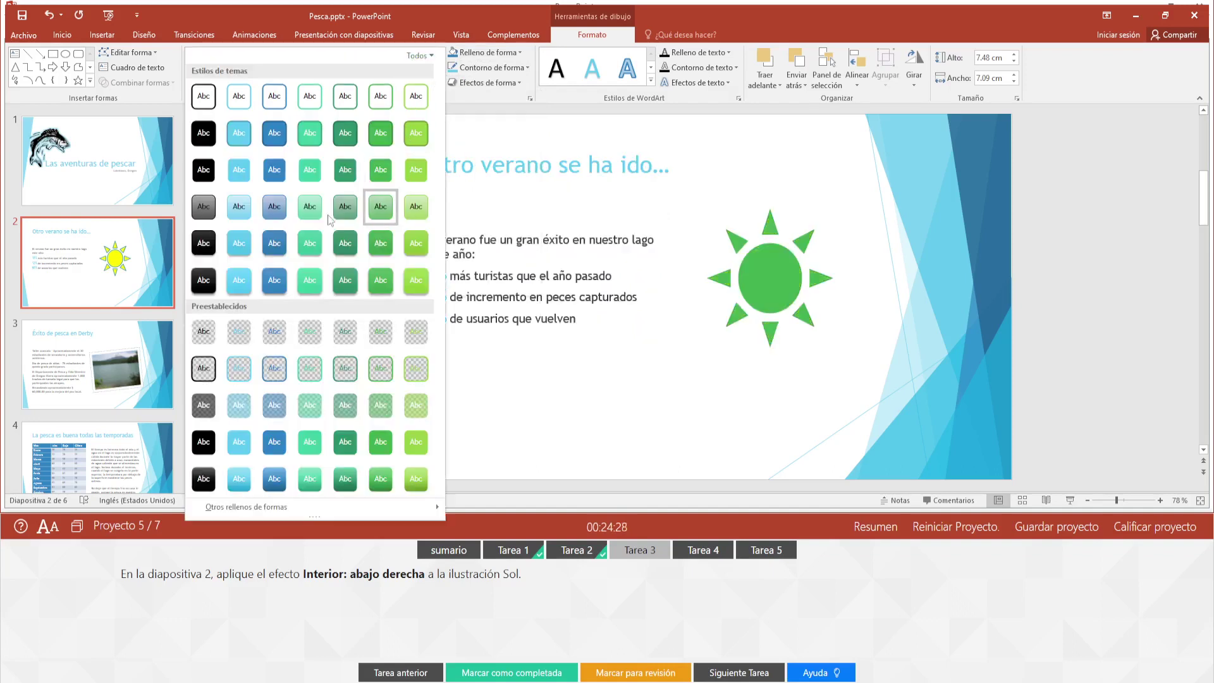
{"action": "left_click", "coordinate": [588, 93]}
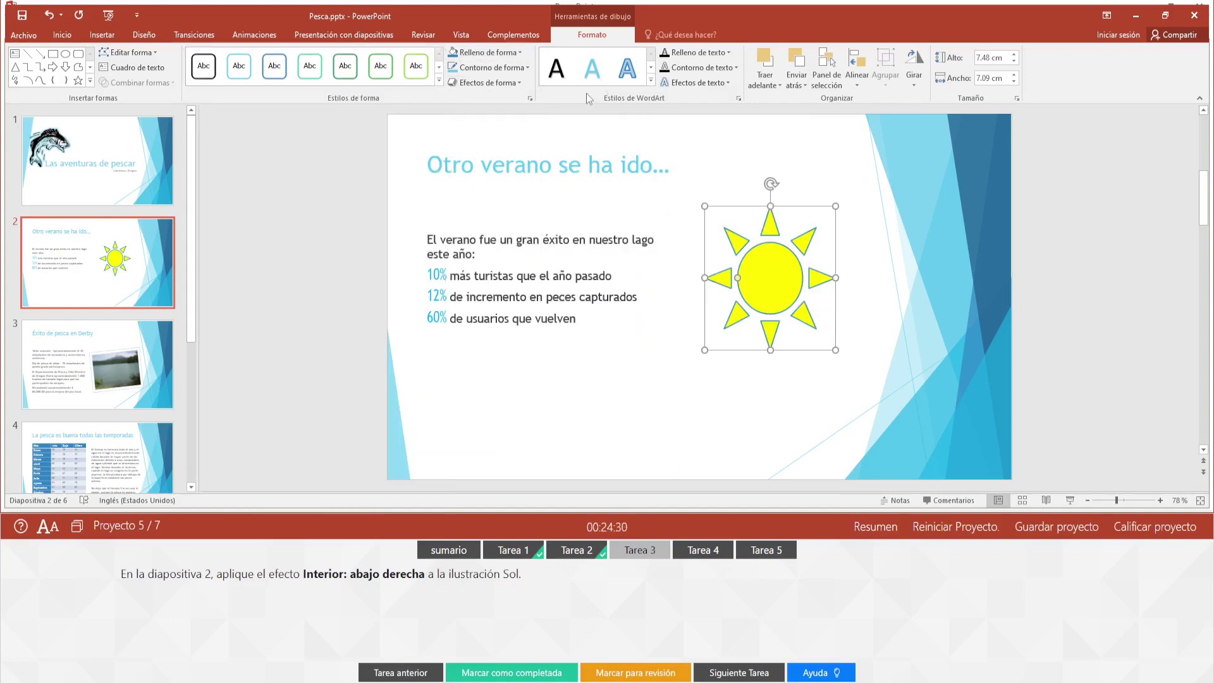
{"action": "left_click", "coordinate": [727, 83]}
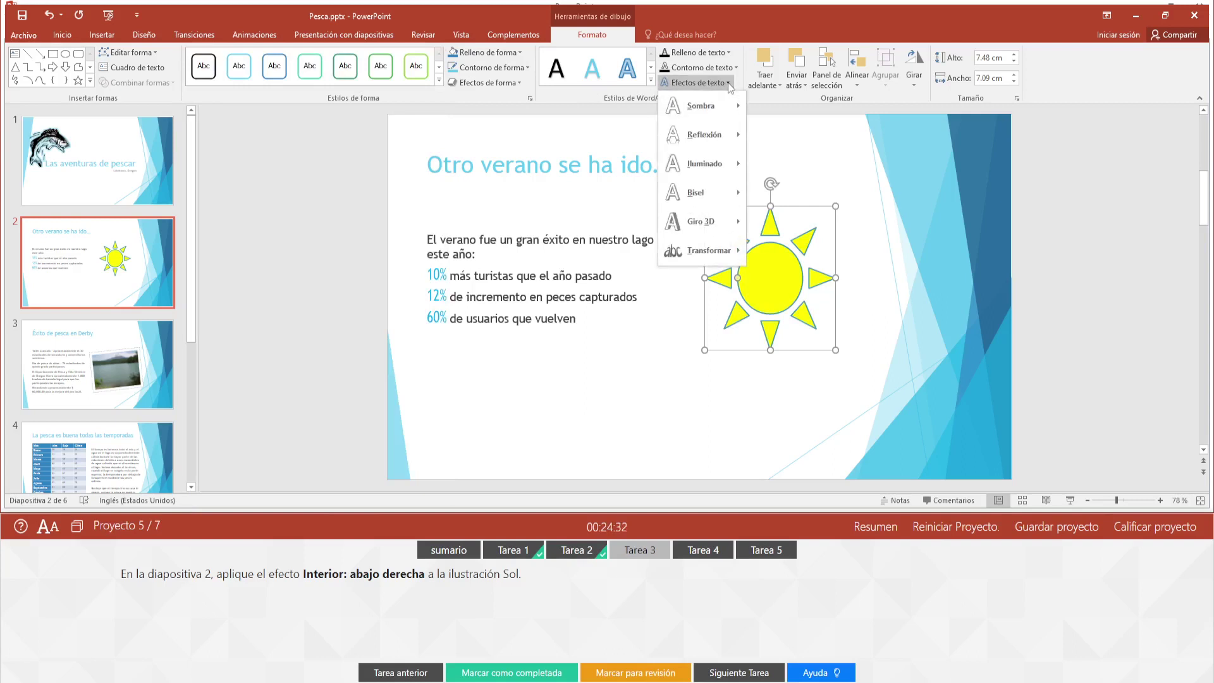
{"action": "left_click", "coordinate": [727, 82]}
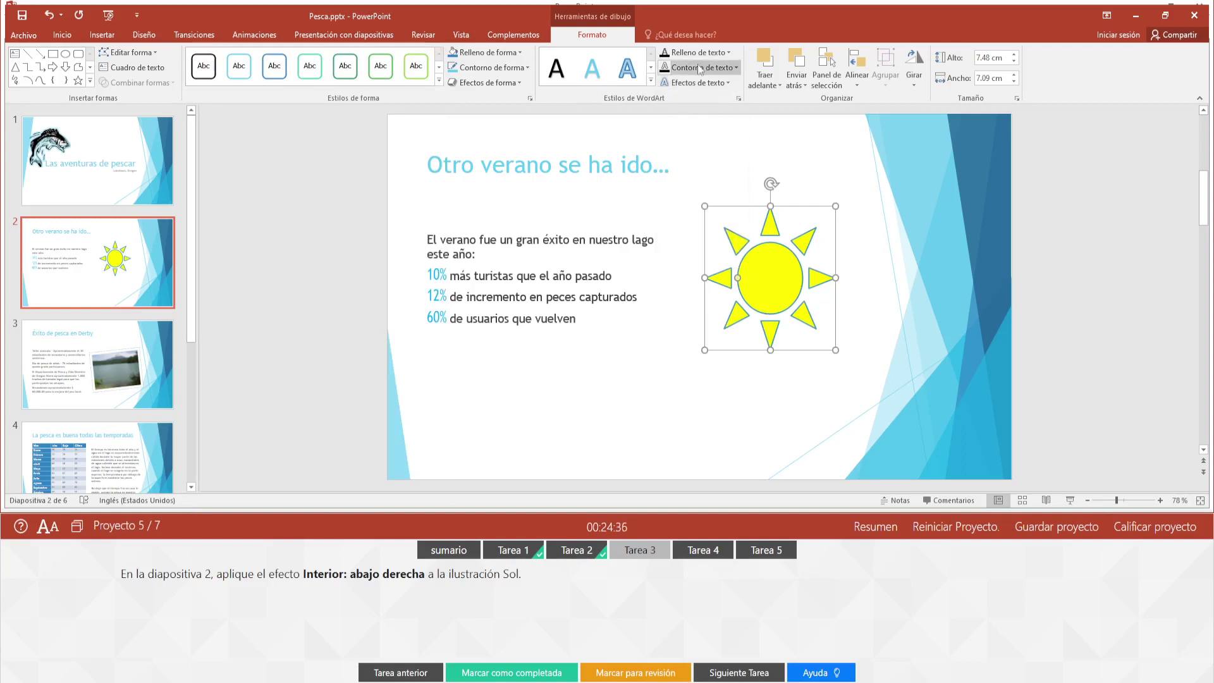
{"action": "left_click", "coordinate": [518, 82]}
{"action": "mouse_move", "coordinate": [489, 135]}
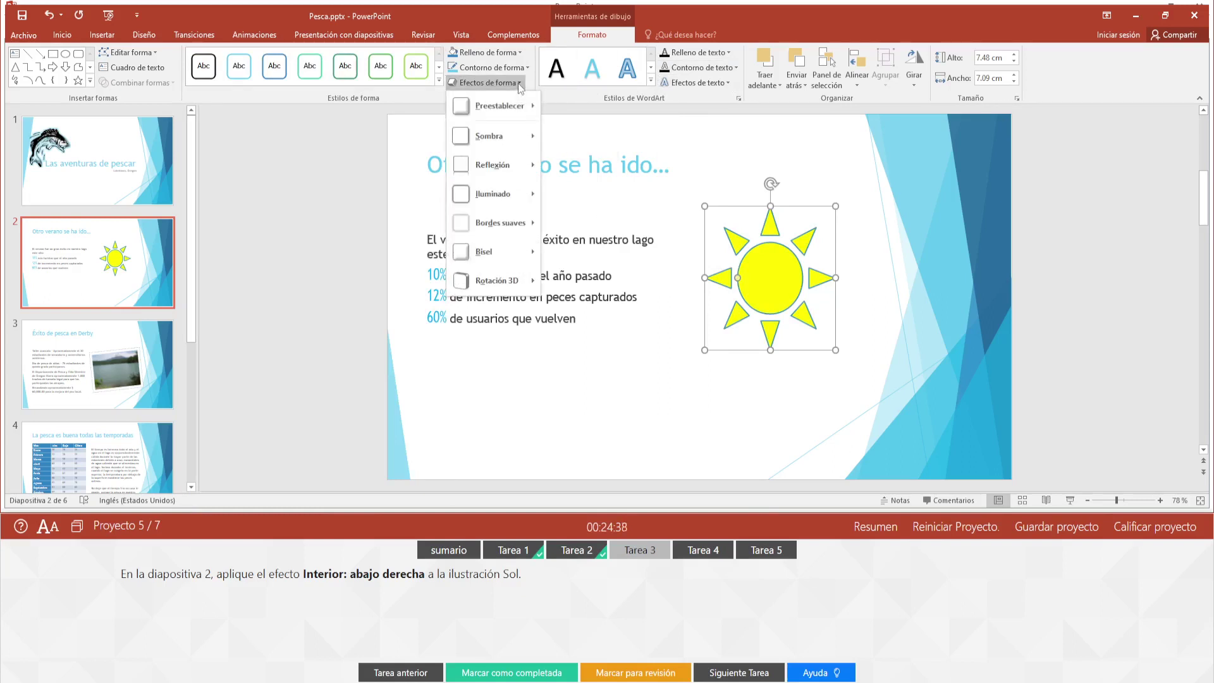
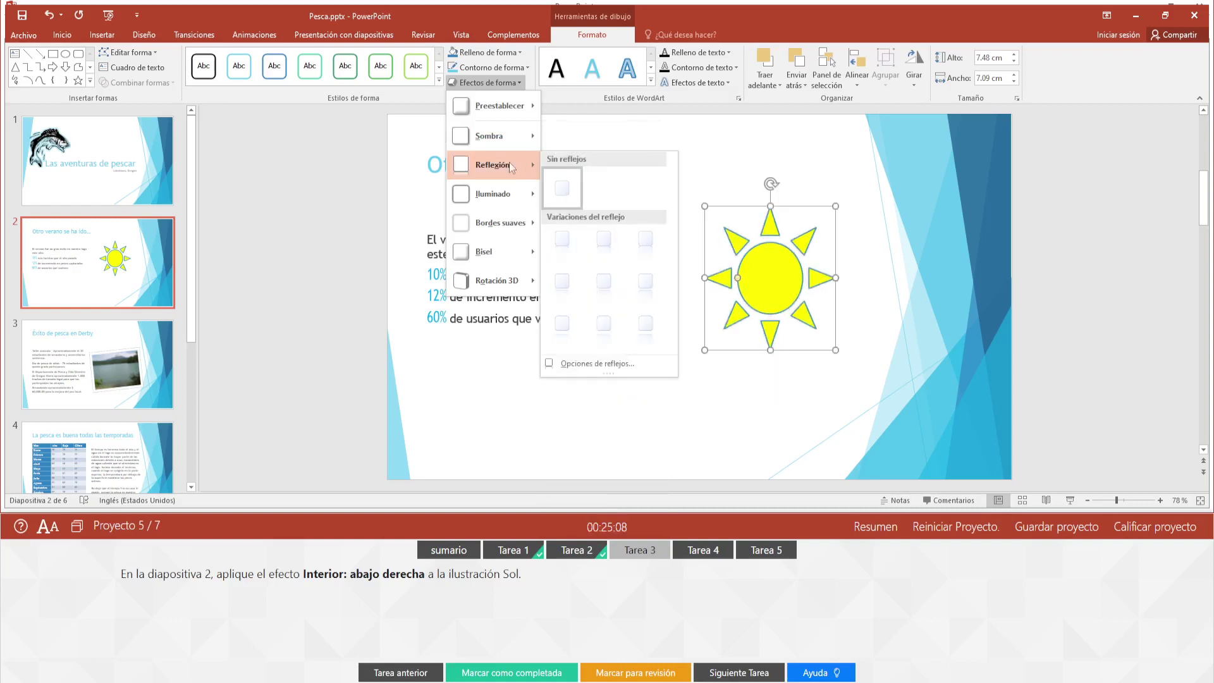
Step: Show the help for the sun's inner shadow task and preview the Shape Styles gallery without applying a style
{"action": "left_click", "coordinate": [822, 672]}
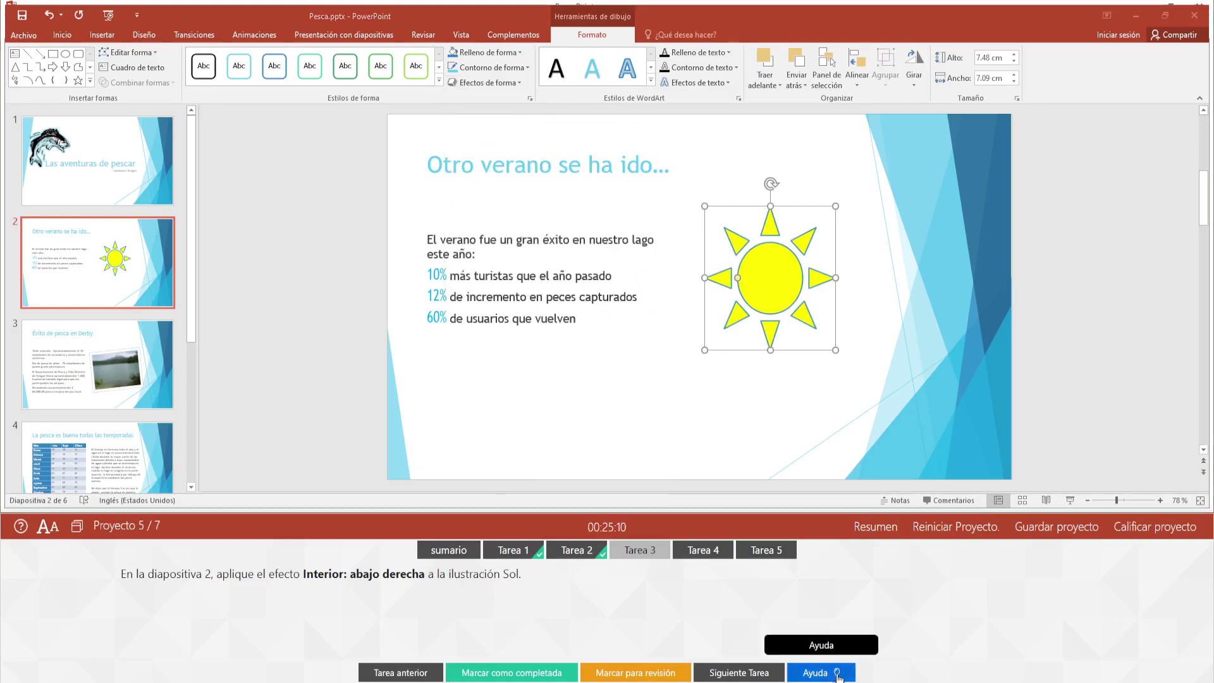
{"action": "scroll", "coordinate": [335, 579], "scroll_direction": "down", "scroll_amount": 2}
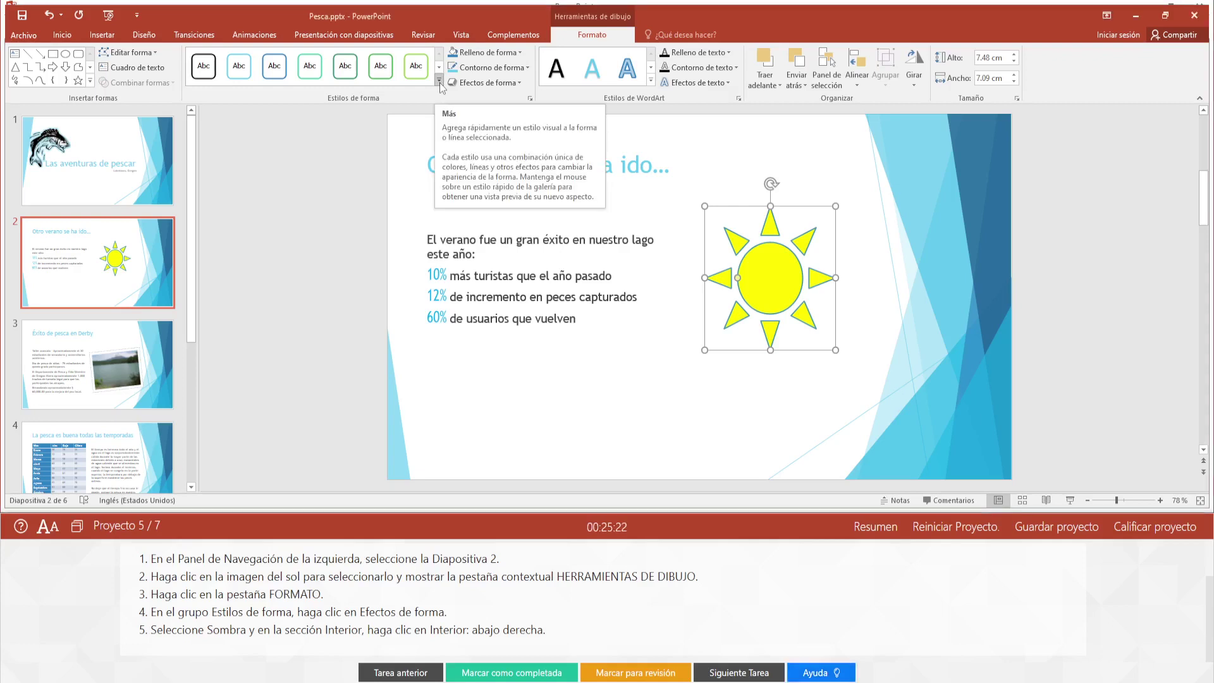
{"action": "left_click", "coordinate": [439, 83]}
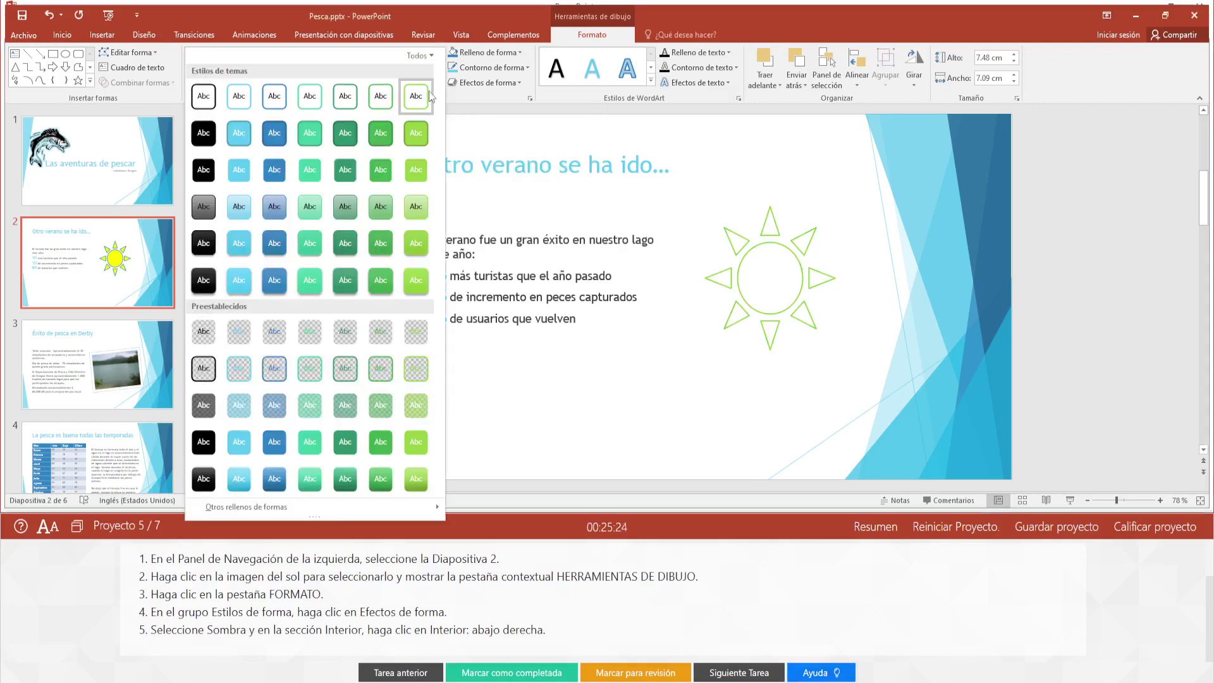
{"action": "left_click", "coordinate": [507, 97]}
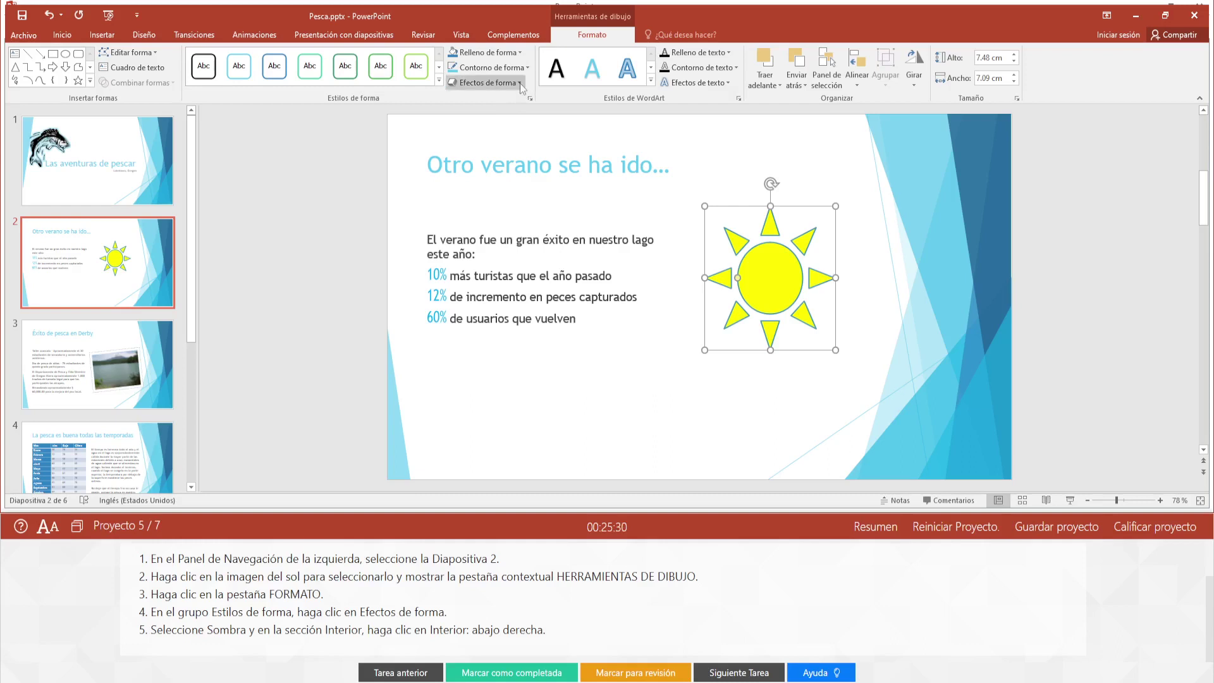
Step: Apply the 'Diagonal inferior derecha interior' inner shadow to the sun, mark the task for review, and close the terminal
{"action": "left_click", "coordinate": [520, 83]}
{"action": "mouse_move", "coordinate": [489, 136]}
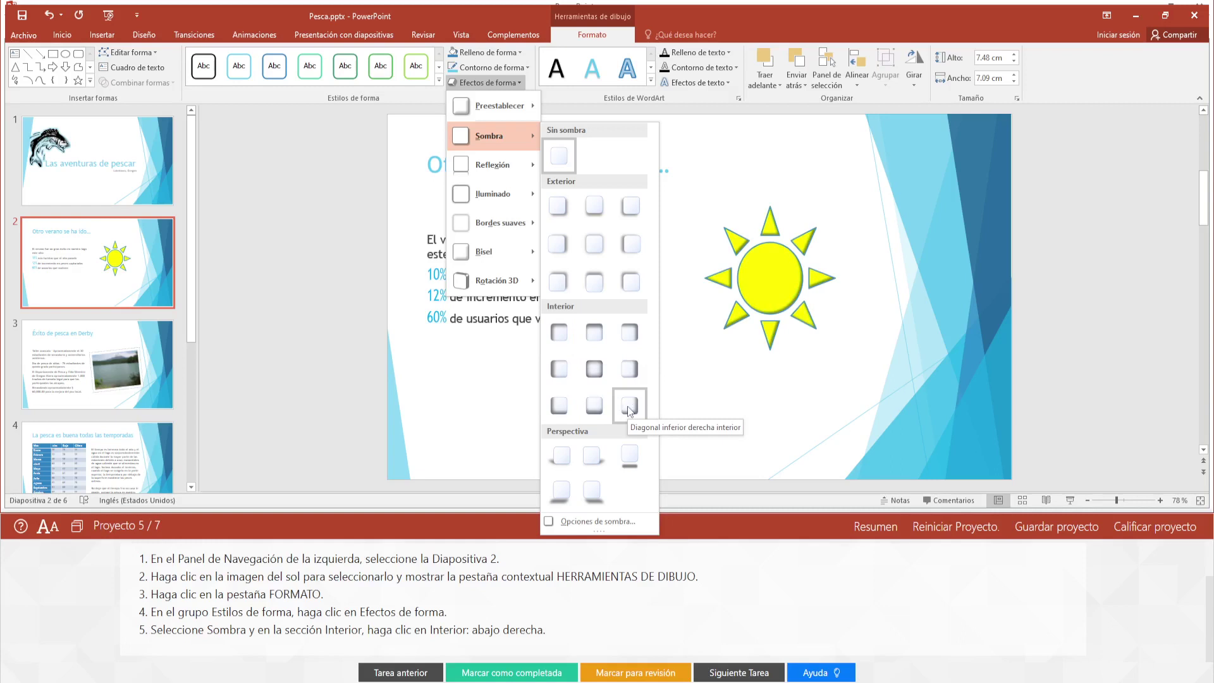
{"action": "left_click", "coordinate": [630, 406]}
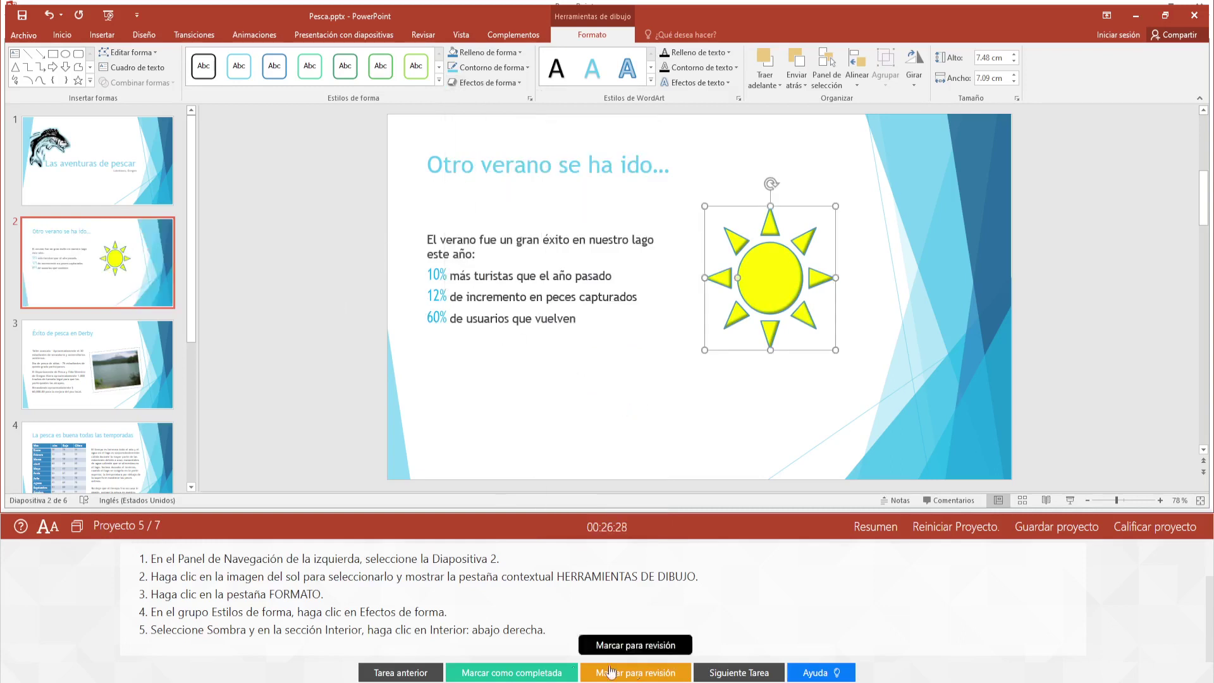
{"action": "left_click", "coordinate": [522, 673]}
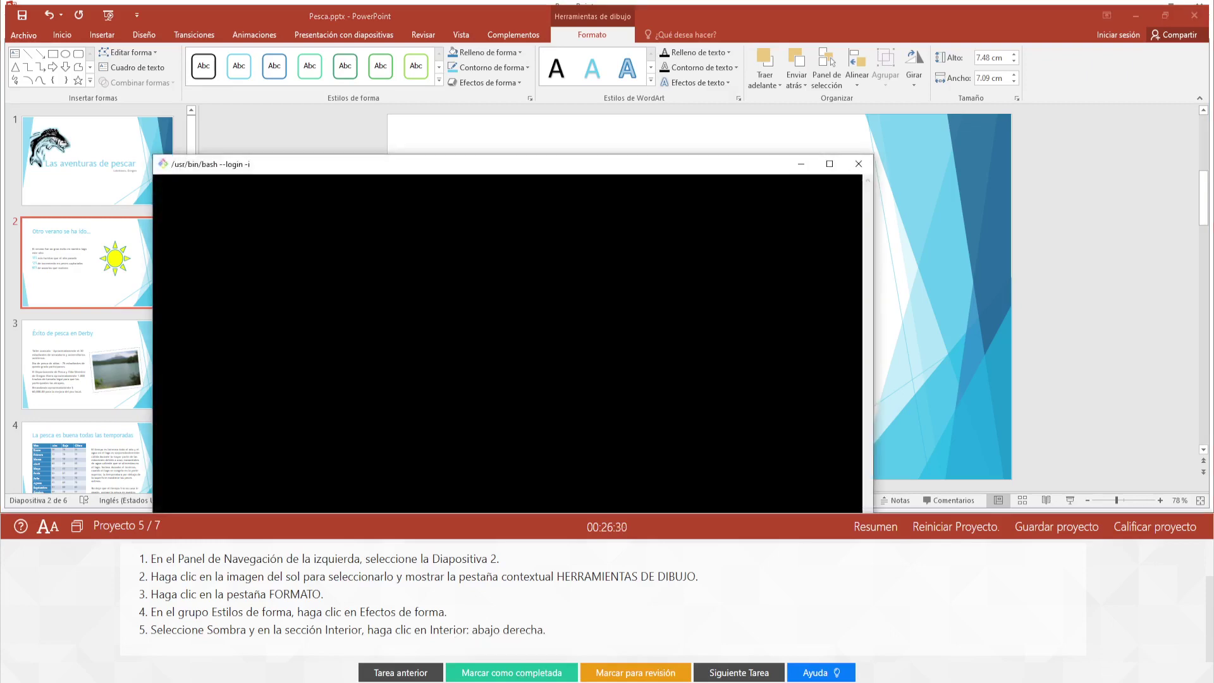
{"action": "left_click", "coordinate": [865, 166]}
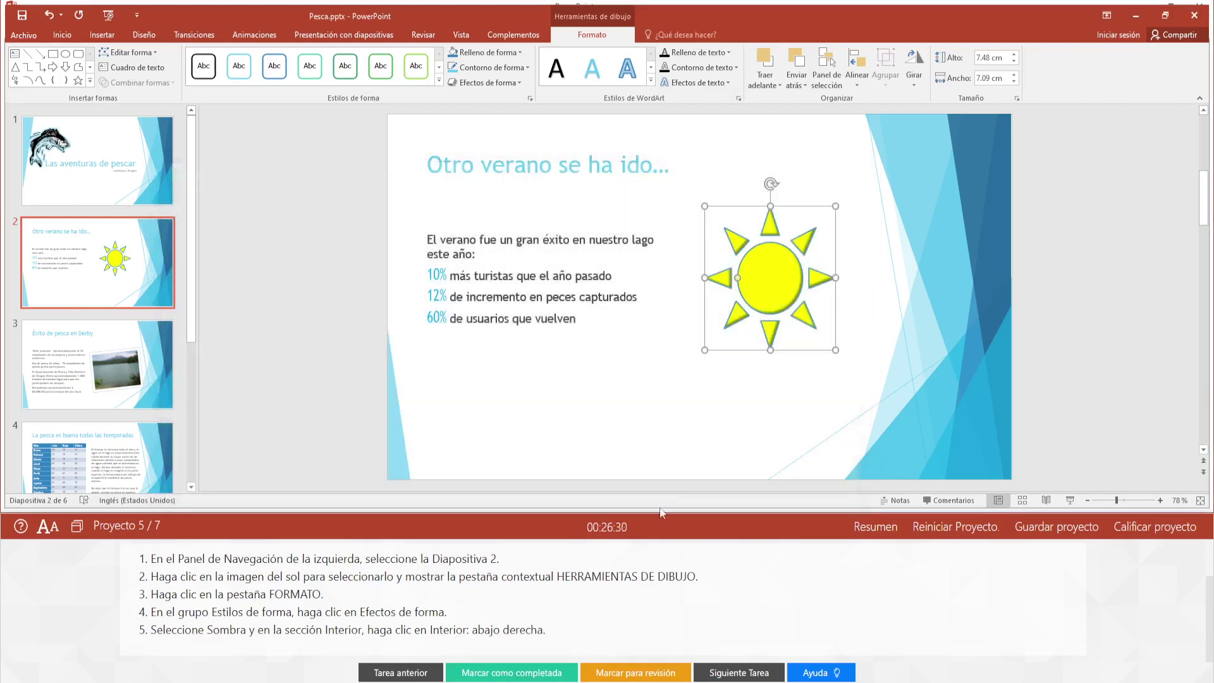
Step: Advance to the next task and select the ice-fishing photo on slide 5
{"action": "left_click", "coordinate": [729, 674]}
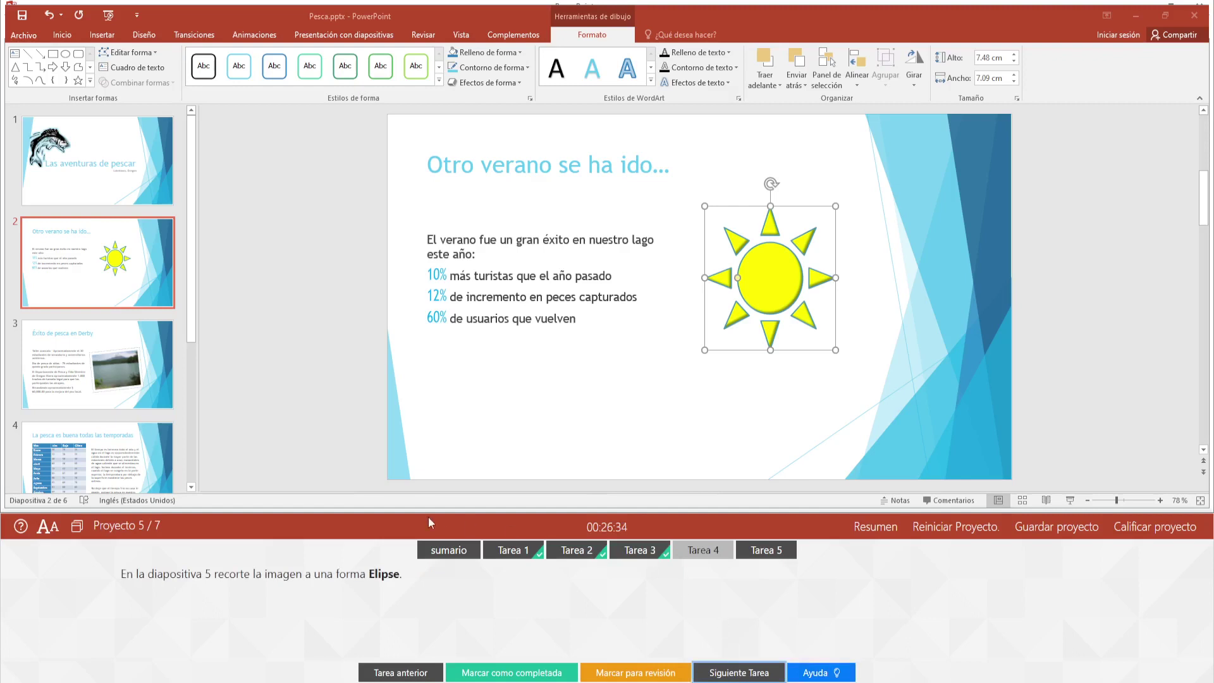
{"action": "scroll", "coordinate": [111, 379], "scroll_direction": "down", "scroll_amount": 2}
{"action": "left_click", "coordinate": [95, 209]}
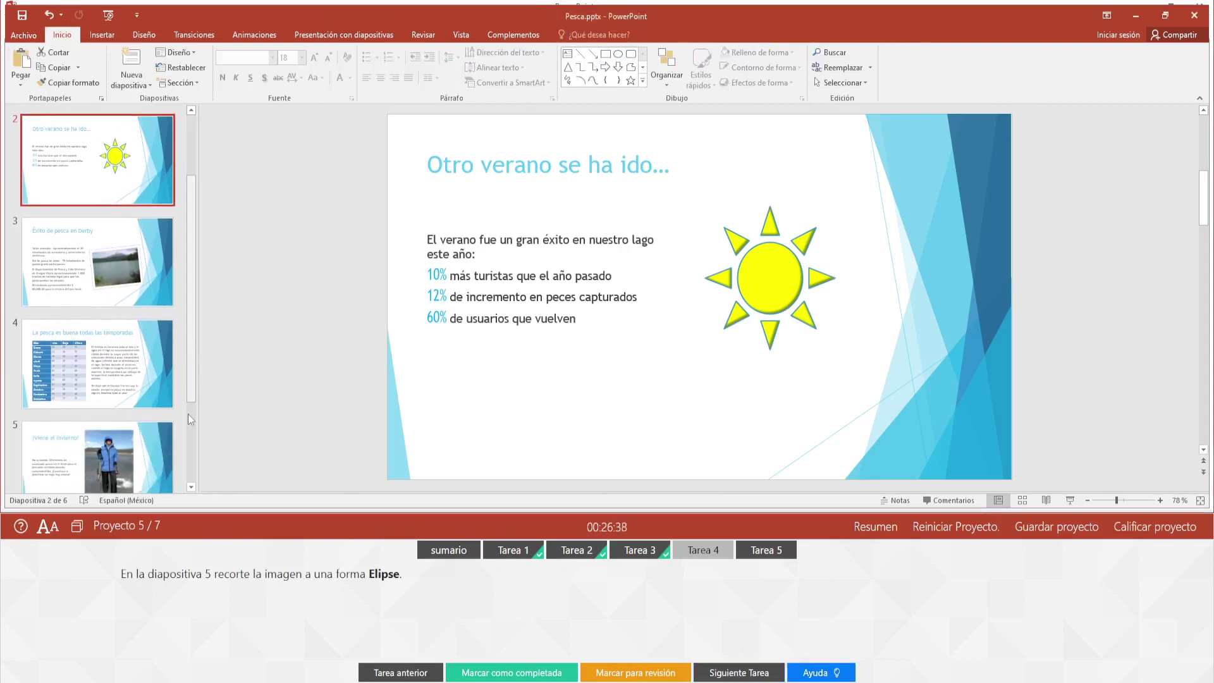
{"action": "left_click_drag", "start_coordinate": [191, 385], "coordinate": [191, 449]}
{"action": "left_click", "coordinate": [120, 285]}
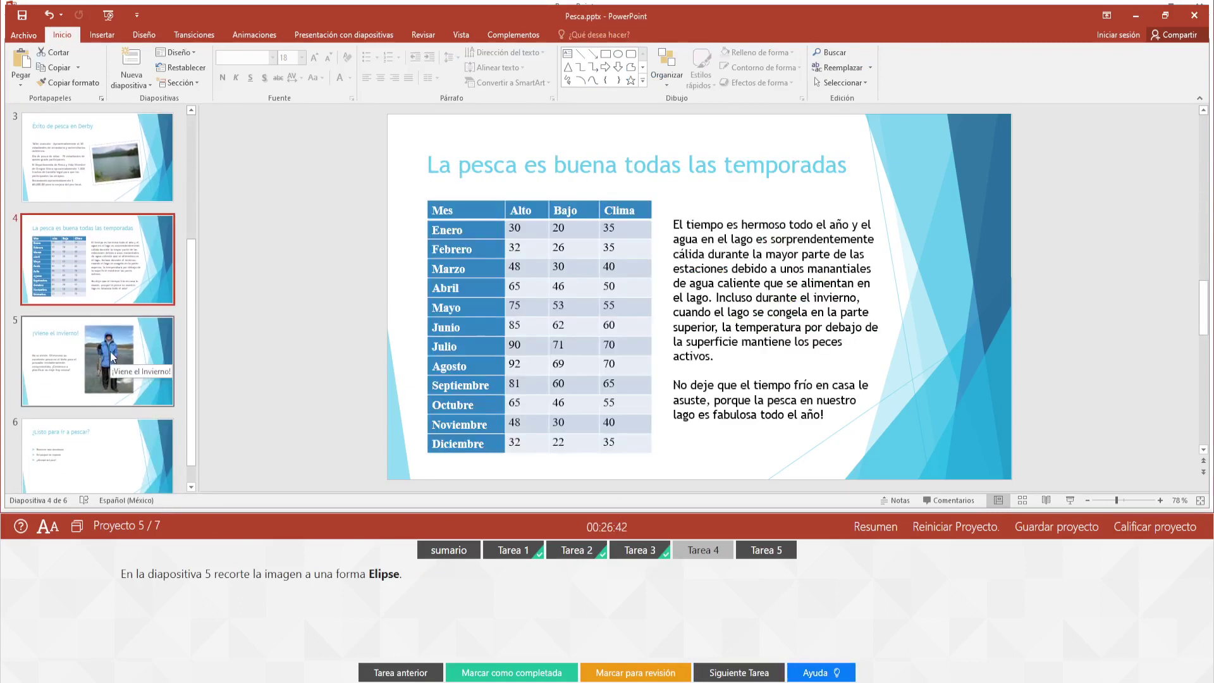
{"action": "left_click", "coordinate": [111, 353]}
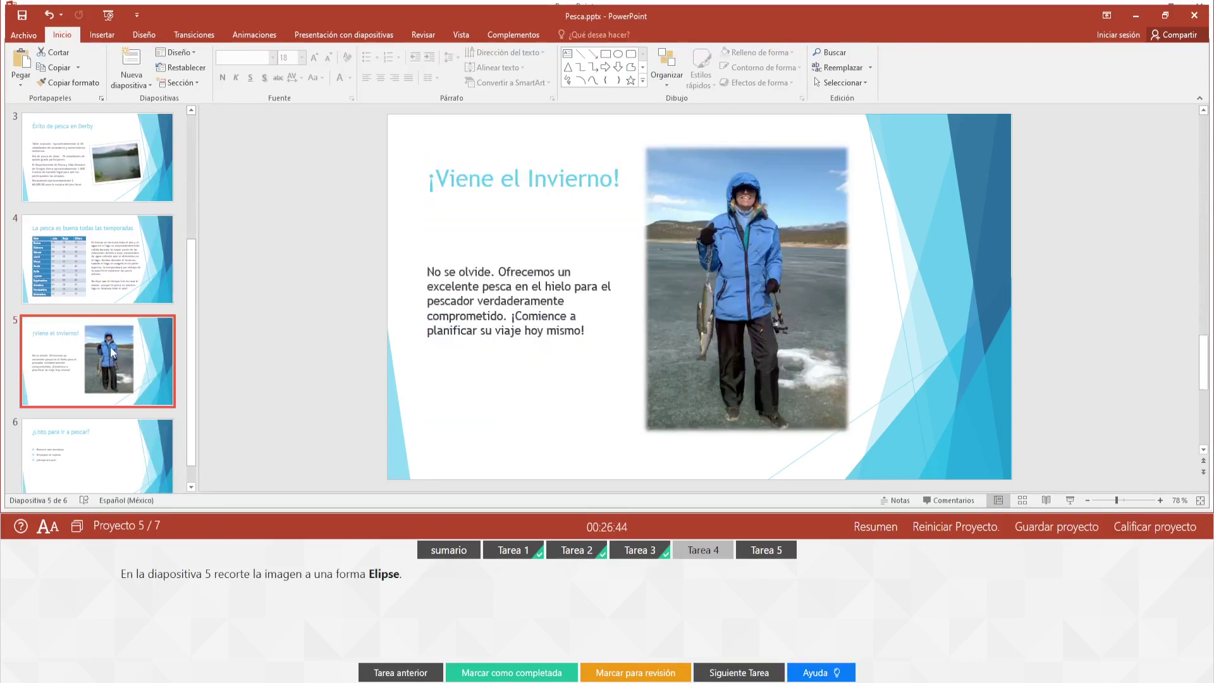
{"action": "left_click", "coordinate": [782, 289]}
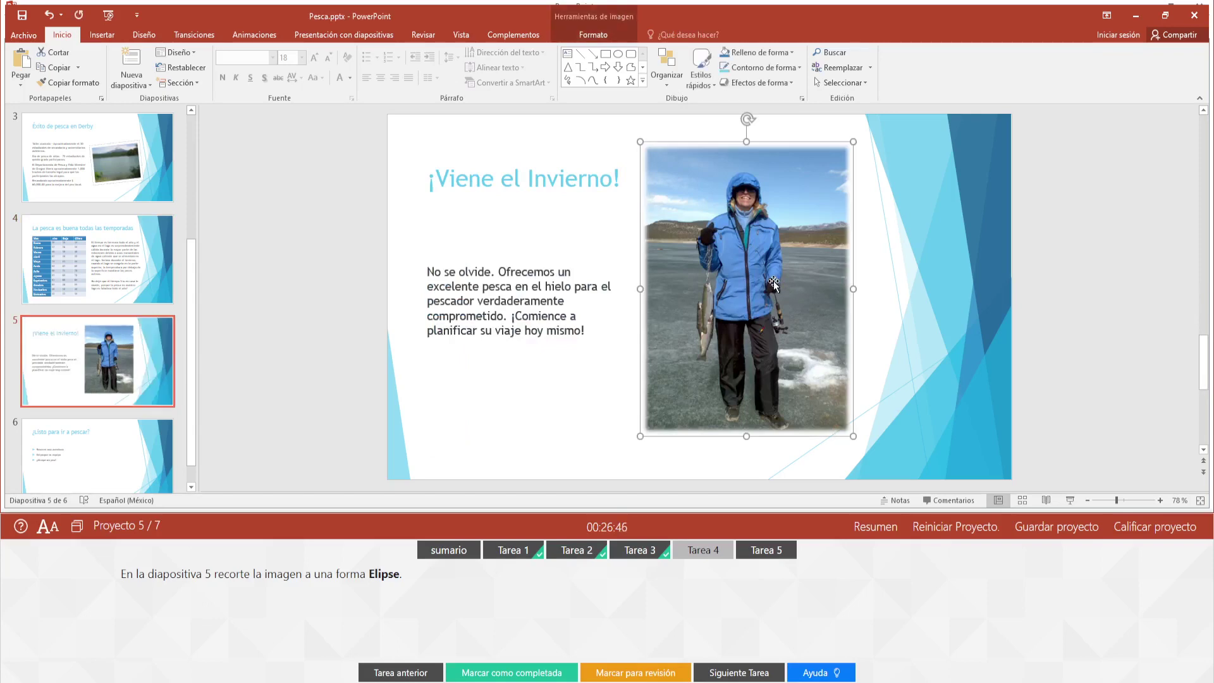
Step: Browse the picture effects, layout and outline options, then show the ellipse-cropping help
{"action": "left_click", "coordinate": [591, 36]}
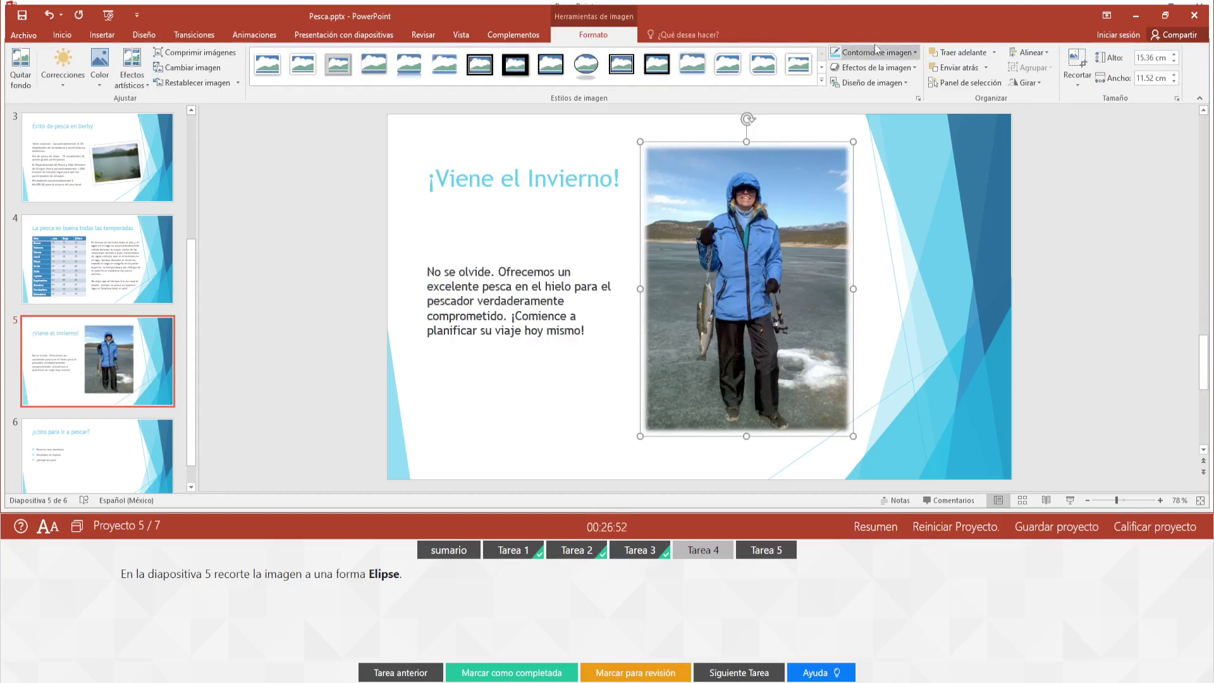
{"action": "left_click", "coordinate": [913, 68]}
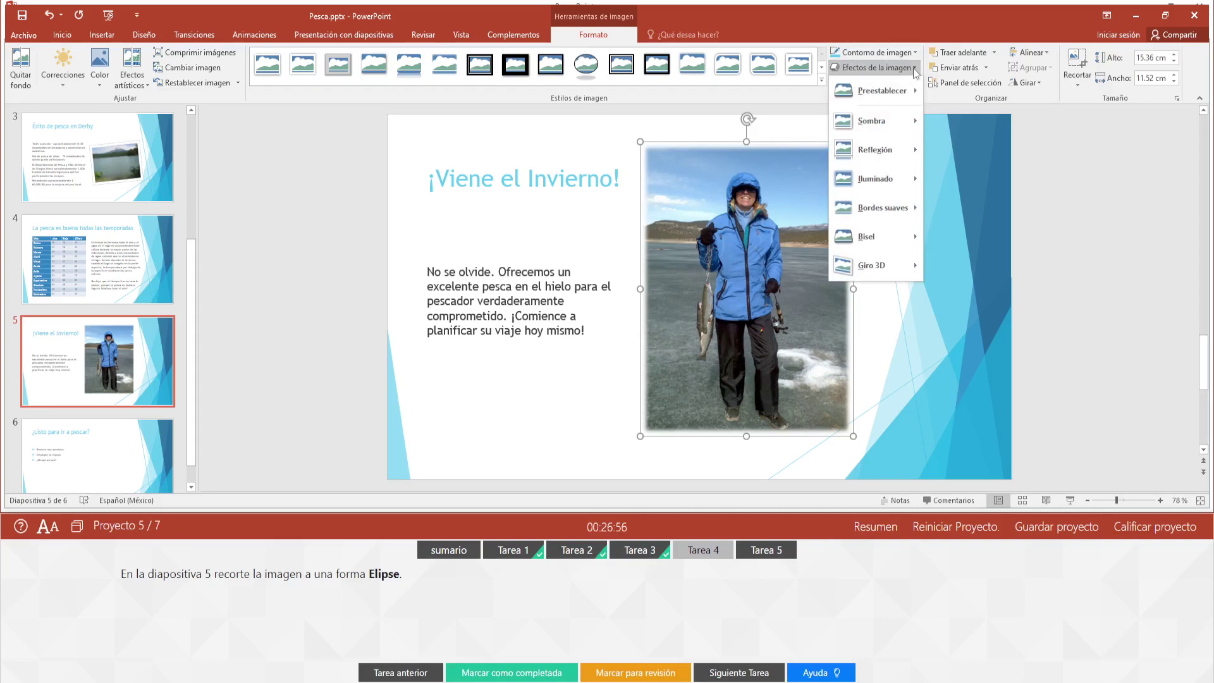
{"action": "left_click", "coordinate": [913, 69]}
{"action": "left_click", "coordinate": [907, 83]}
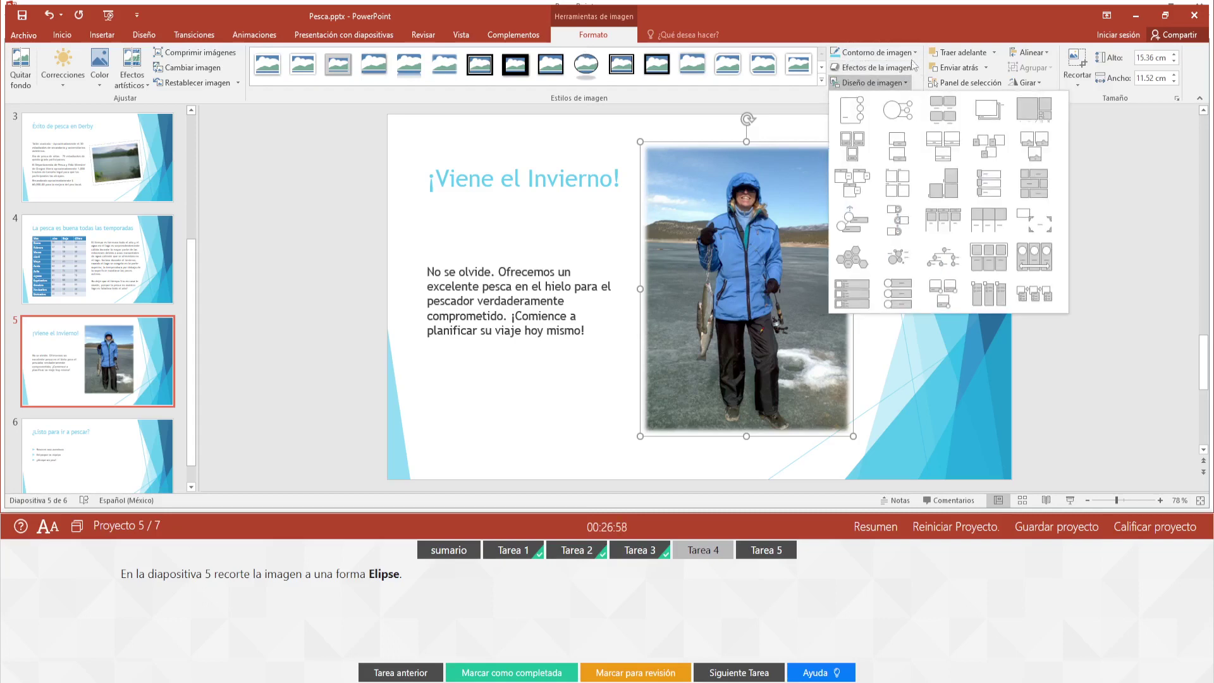
{"action": "left_click", "coordinate": [915, 54]}
{"action": "left_click", "coordinate": [915, 54]}
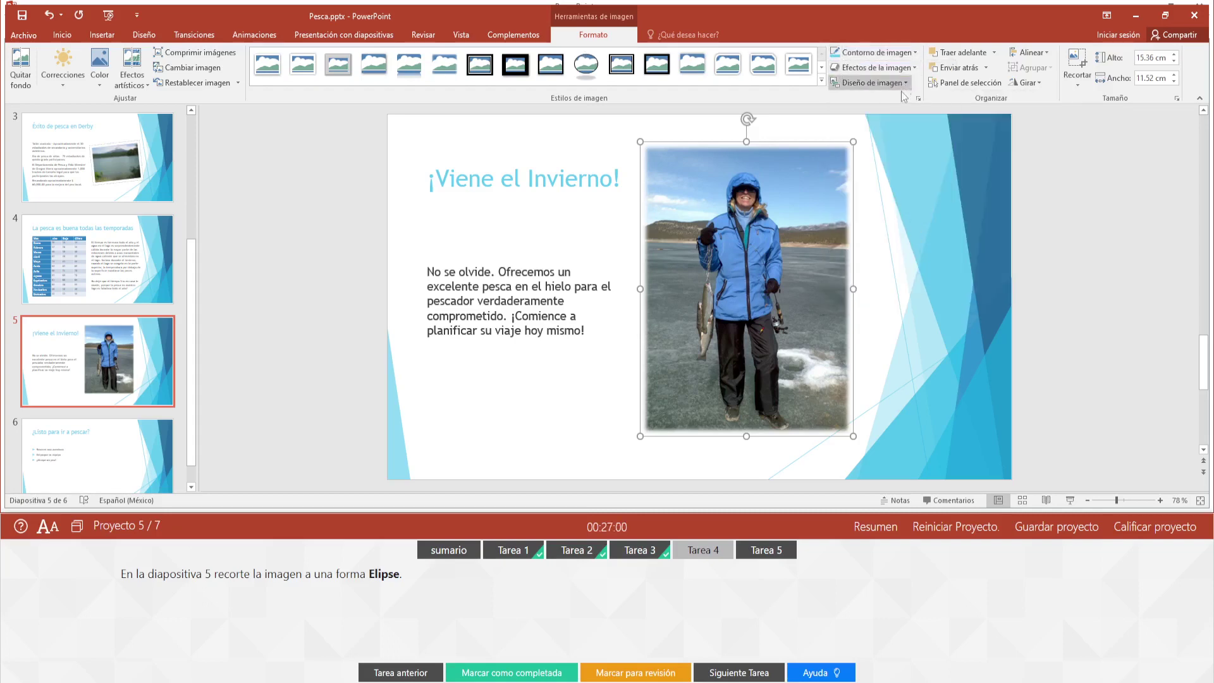
{"action": "left_click", "coordinate": [816, 672]}
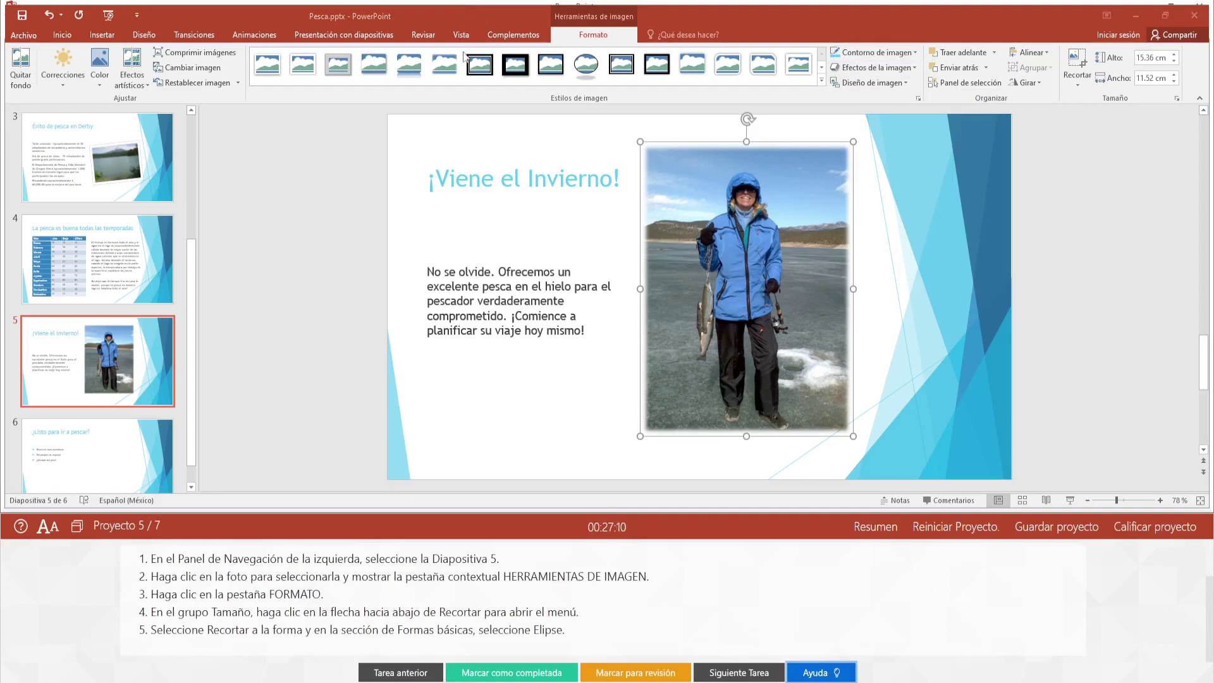
Step: Crop the slide 5 photo to an Elipse shape, hide the help, and go to the next task
{"action": "left_click", "coordinate": [1078, 84]}
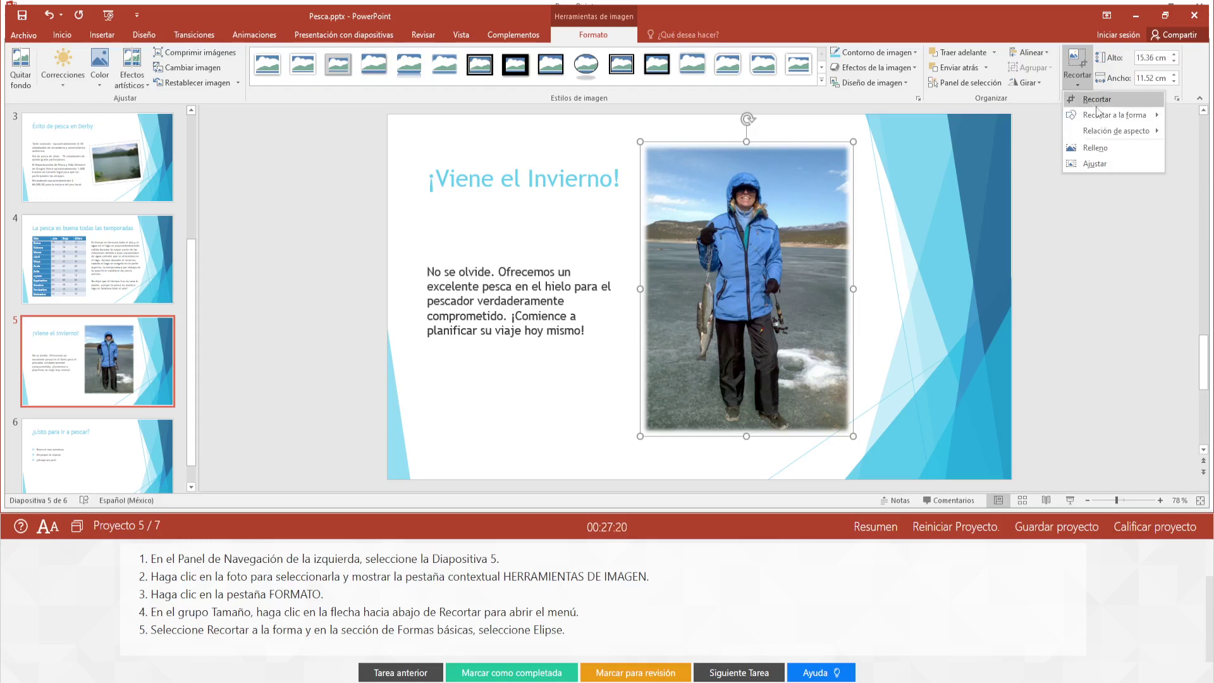
{"action": "mouse_move", "coordinate": [1113, 115]}
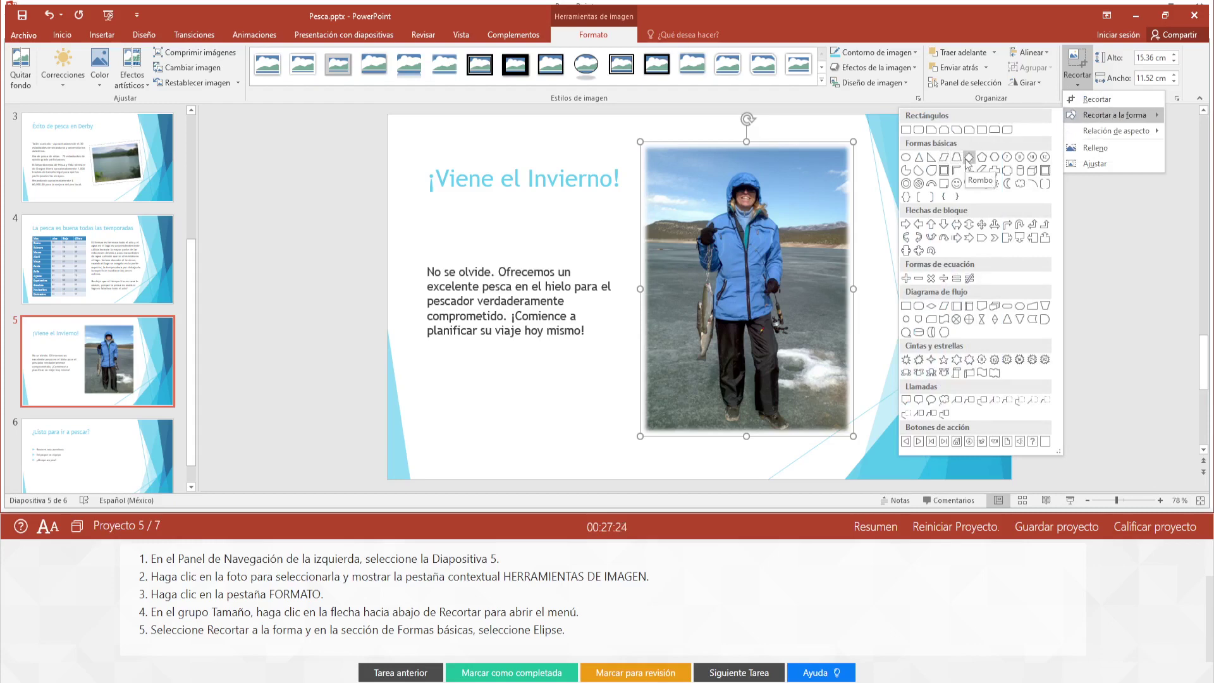
{"action": "left_click", "coordinate": [907, 157]}
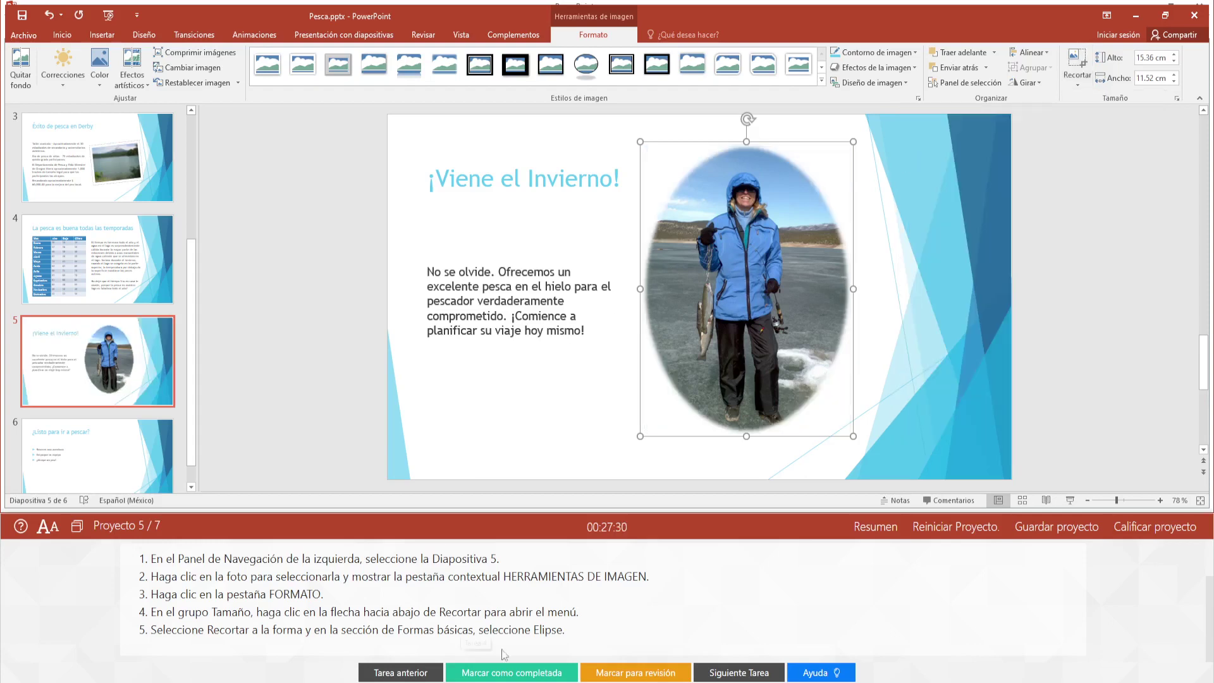
{"action": "left_click", "coordinate": [815, 672]}
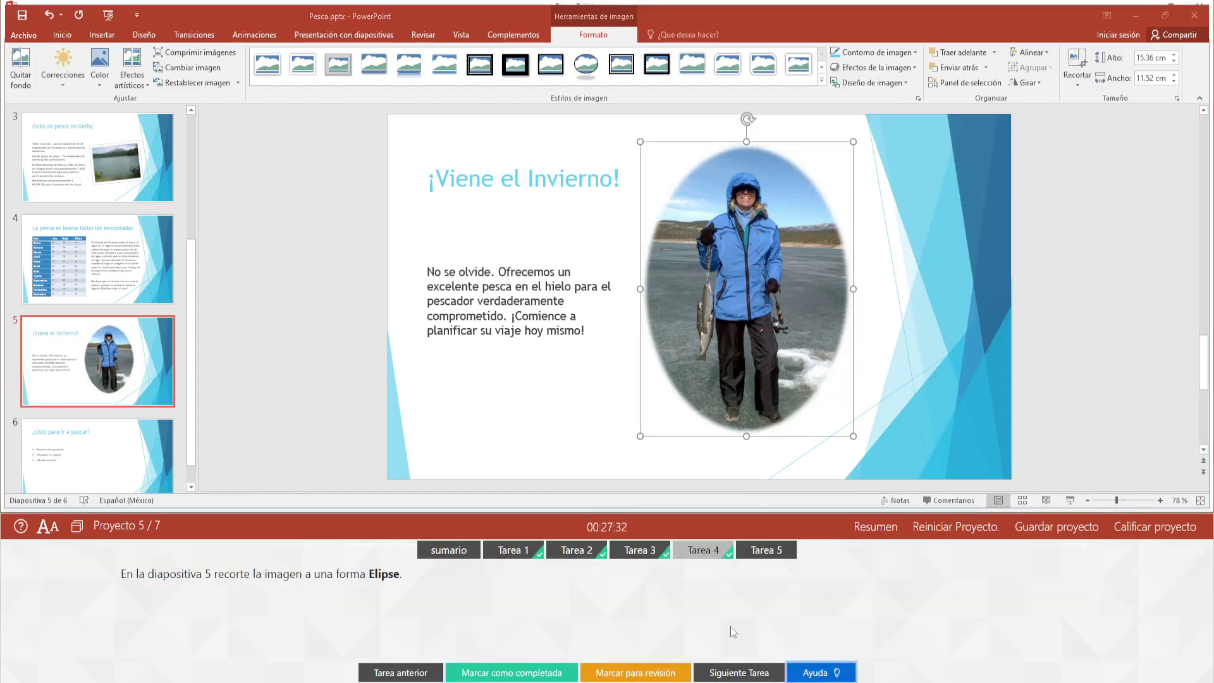
{"action": "left_click", "coordinate": [735, 674]}
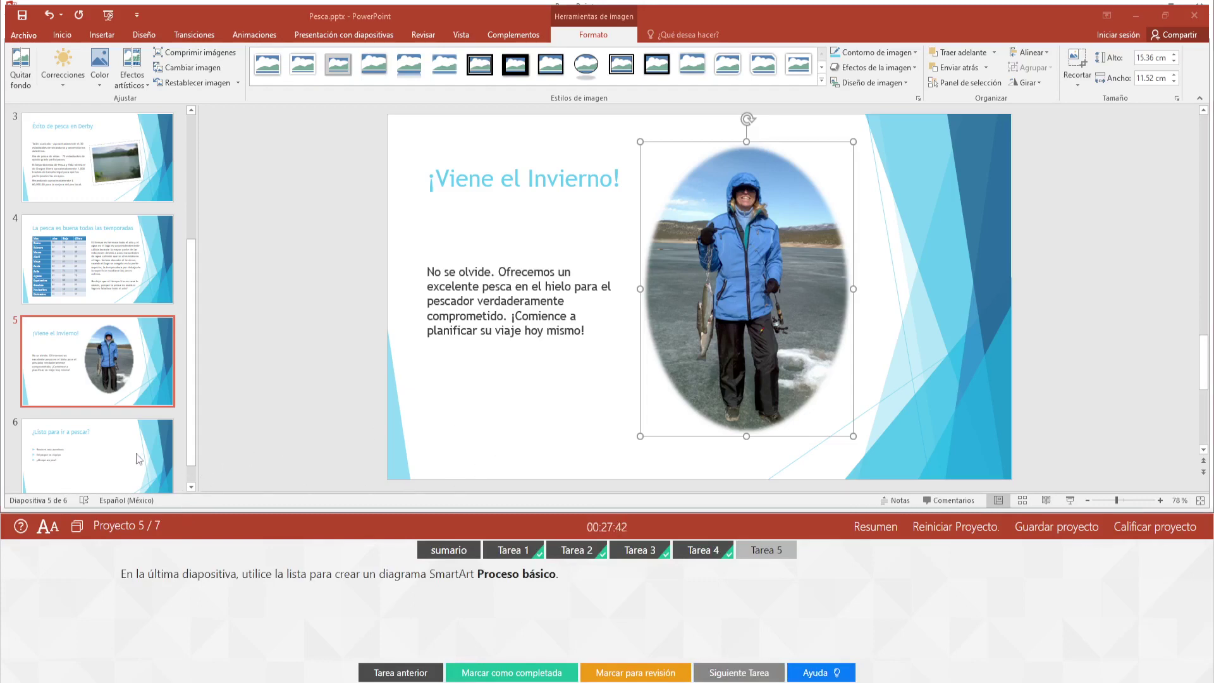
Step: Insert a Proceso básico SmartArt from slide 6's three-item list, then undo it back to bullets
{"action": "left_click_drag", "start_coordinate": [191, 404], "coordinate": [192, 421]}
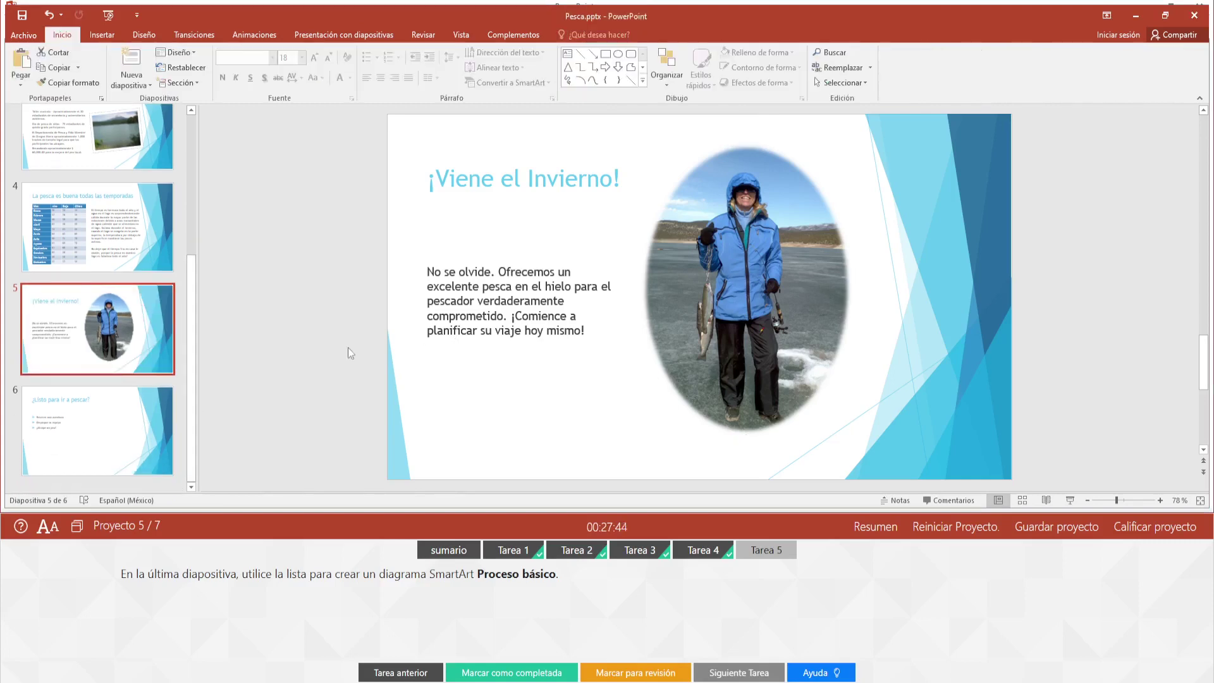
{"action": "left_click", "coordinate": [127, 426]}
{"action": "left_click_drag", "start_coordinate": [530, 283], "coordinate": [443, 238]}
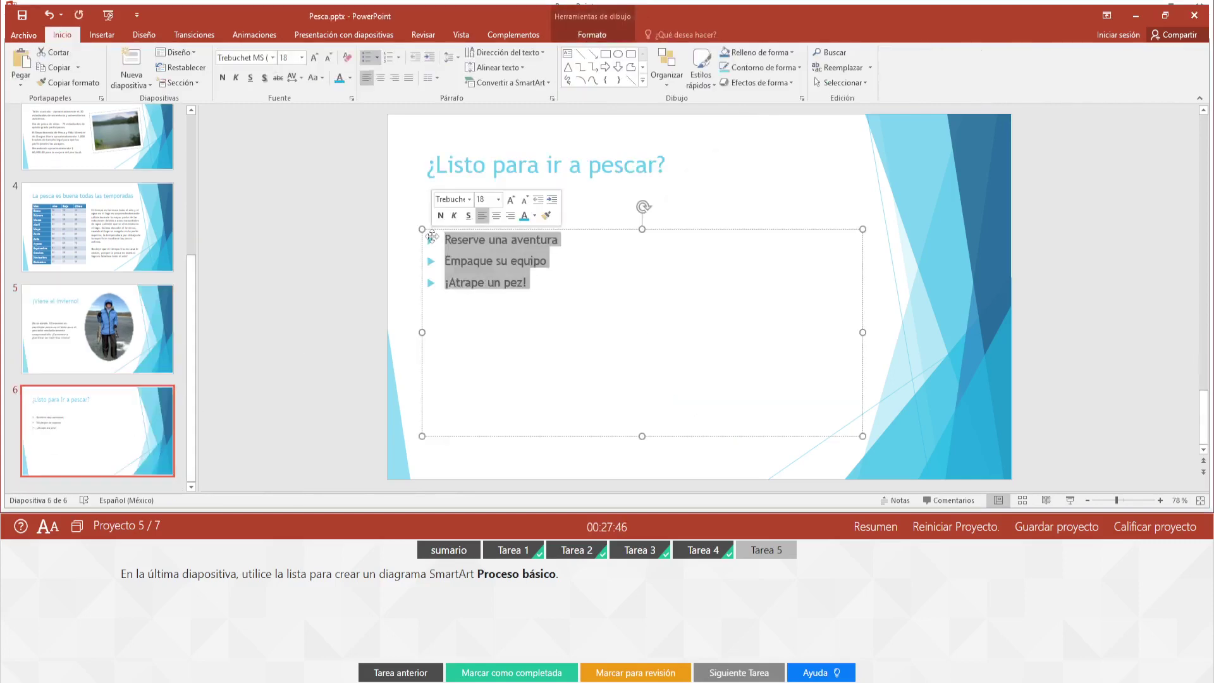
{"action": "left_click", "coordinate": [106, 37]}
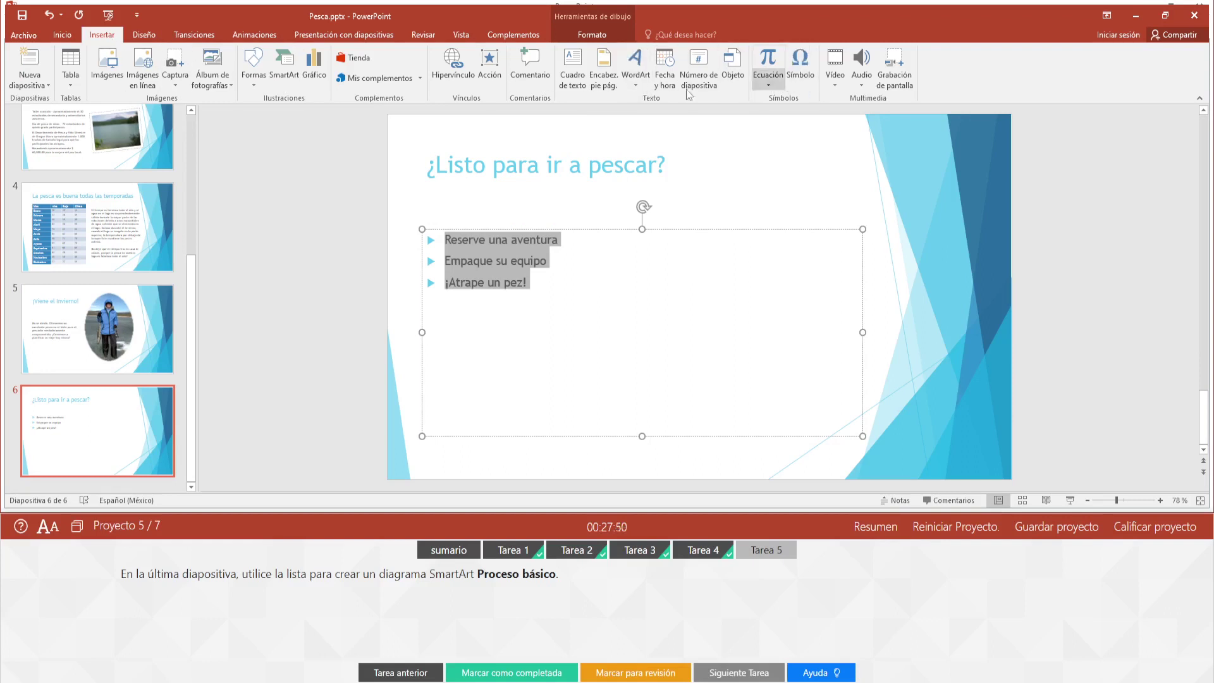
{"action": "left_click", "coordinate": [285, 77]}
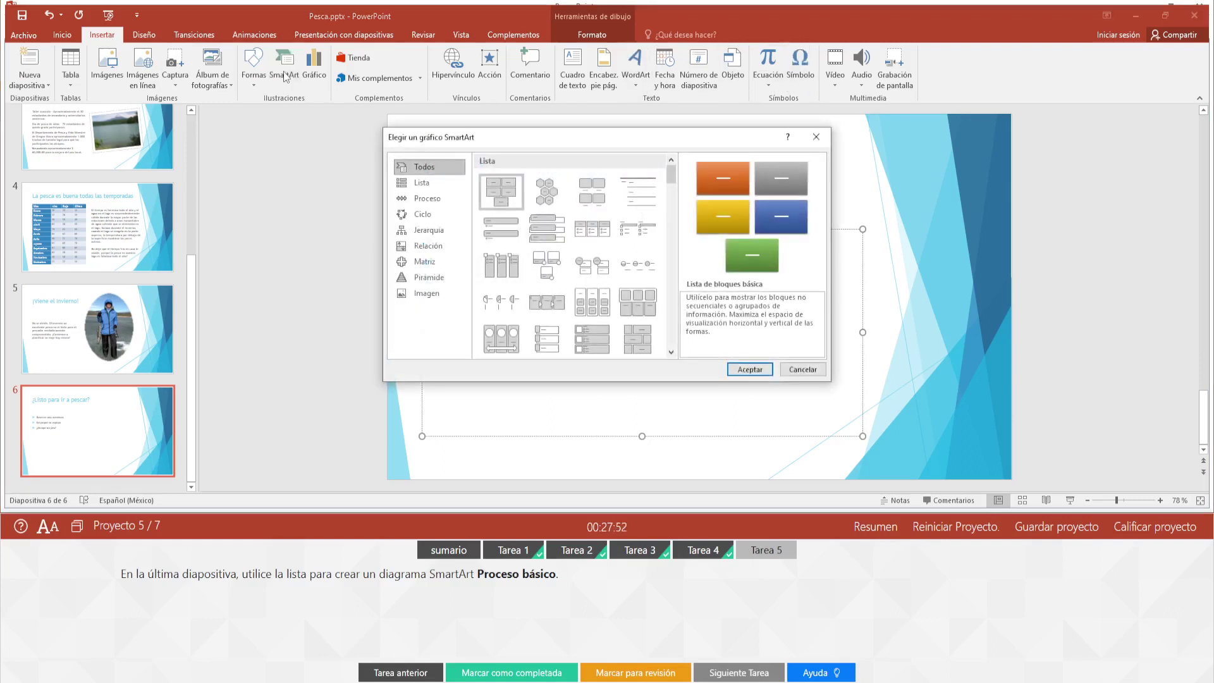
{"action": "left_click", "coordinate": [442, 198]}
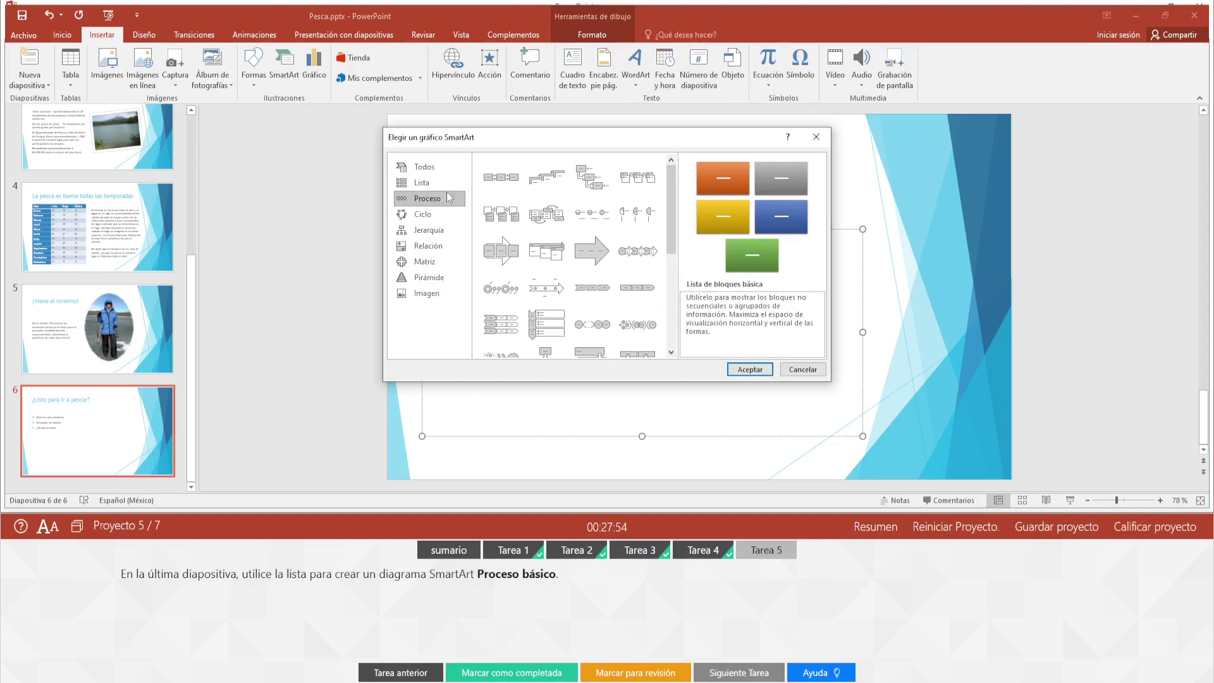
{"action": "left_click", "coordinate": [501, 181]}
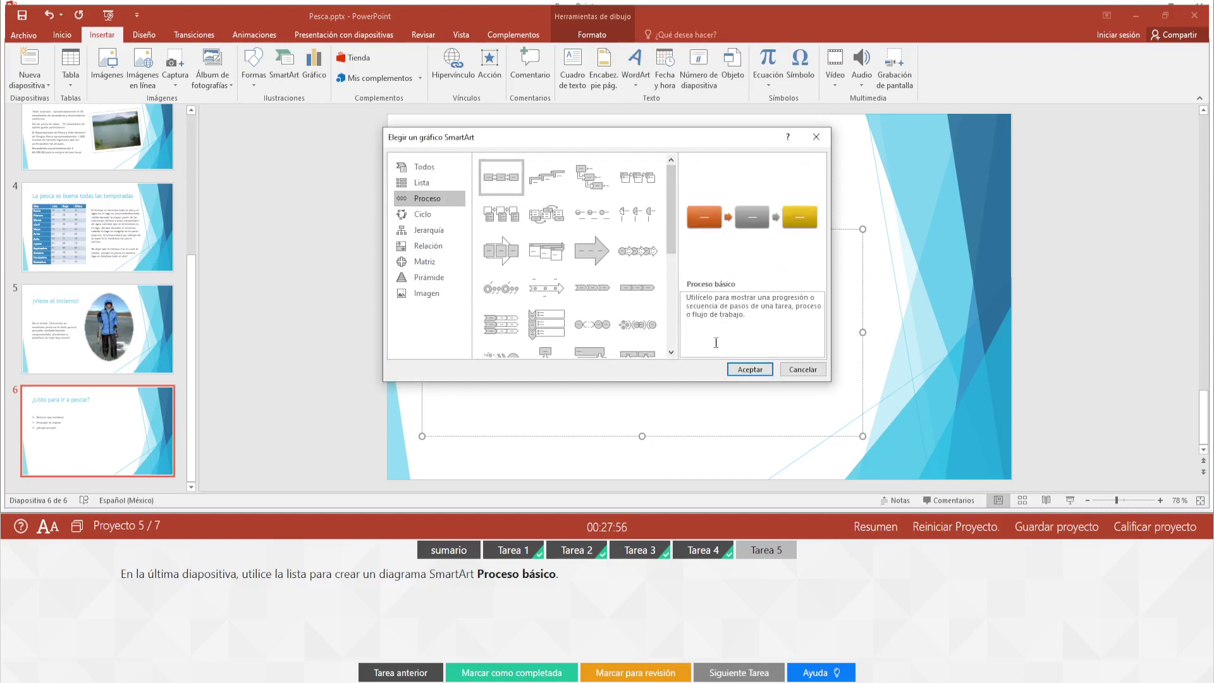
{"action": "key", "text": "Return"}
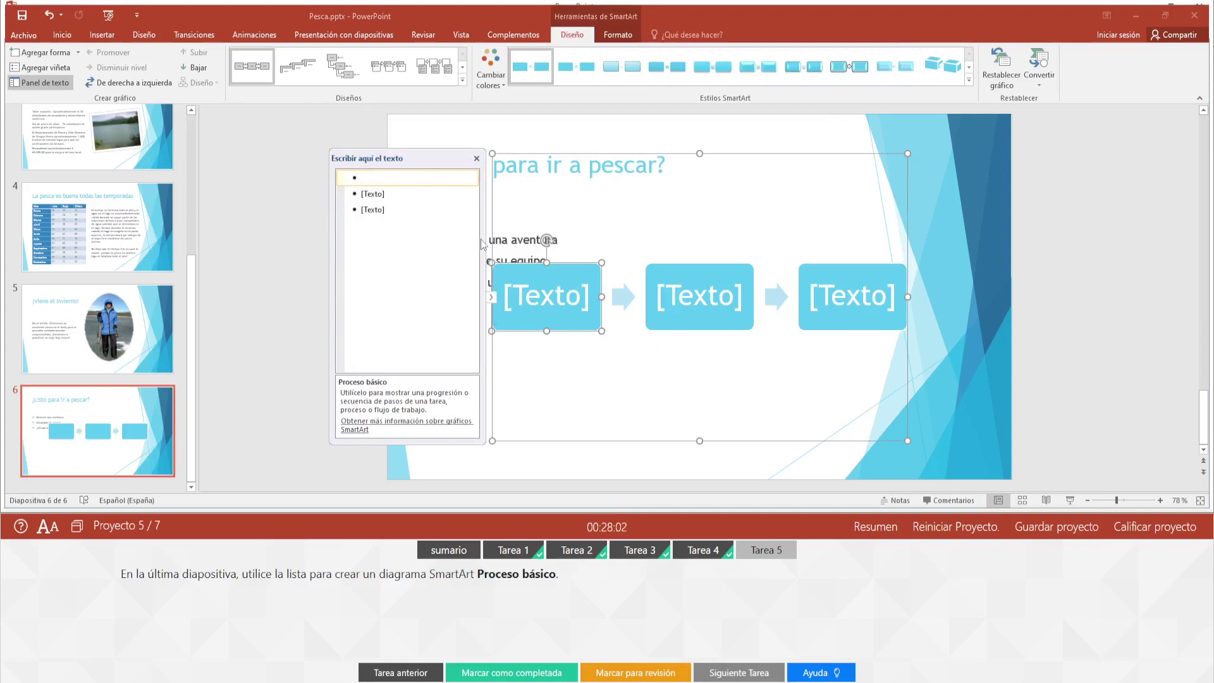
{"action": "key", "text": "ctrl+z"}
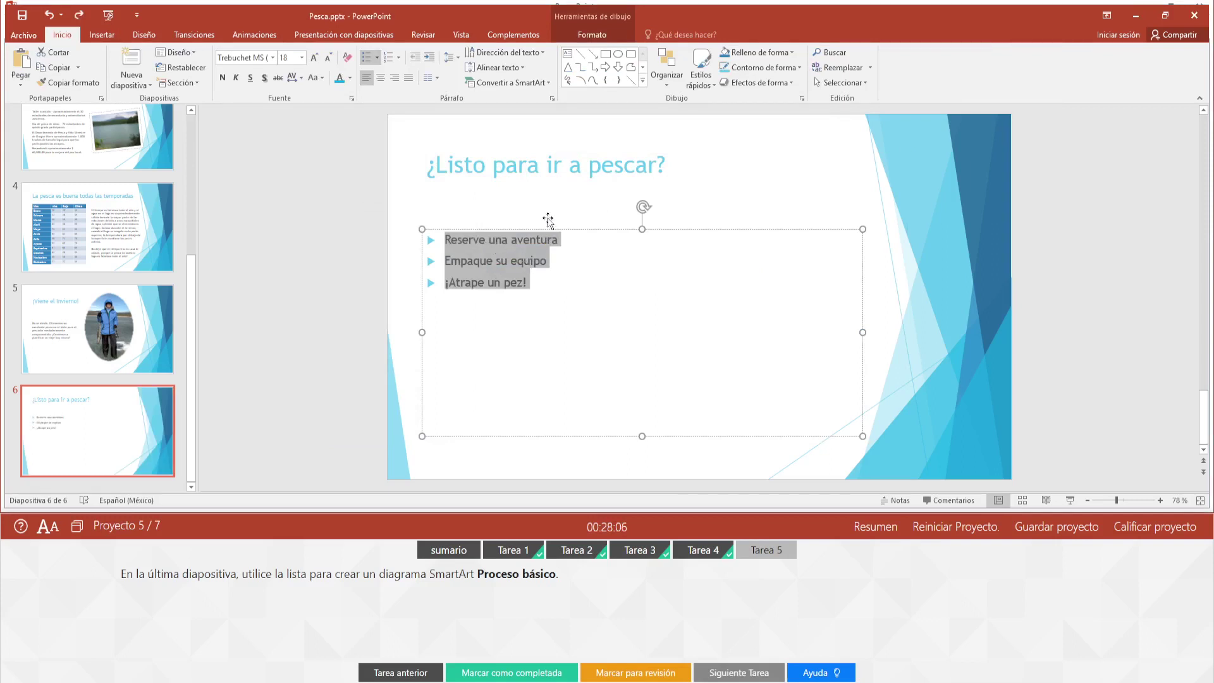
Step: Convert the slide 6 list to a Proceso básico SmartArt, mark task 5 complete, and submit for grading
{"action": "left_click", "coordinate": [548, 83]}
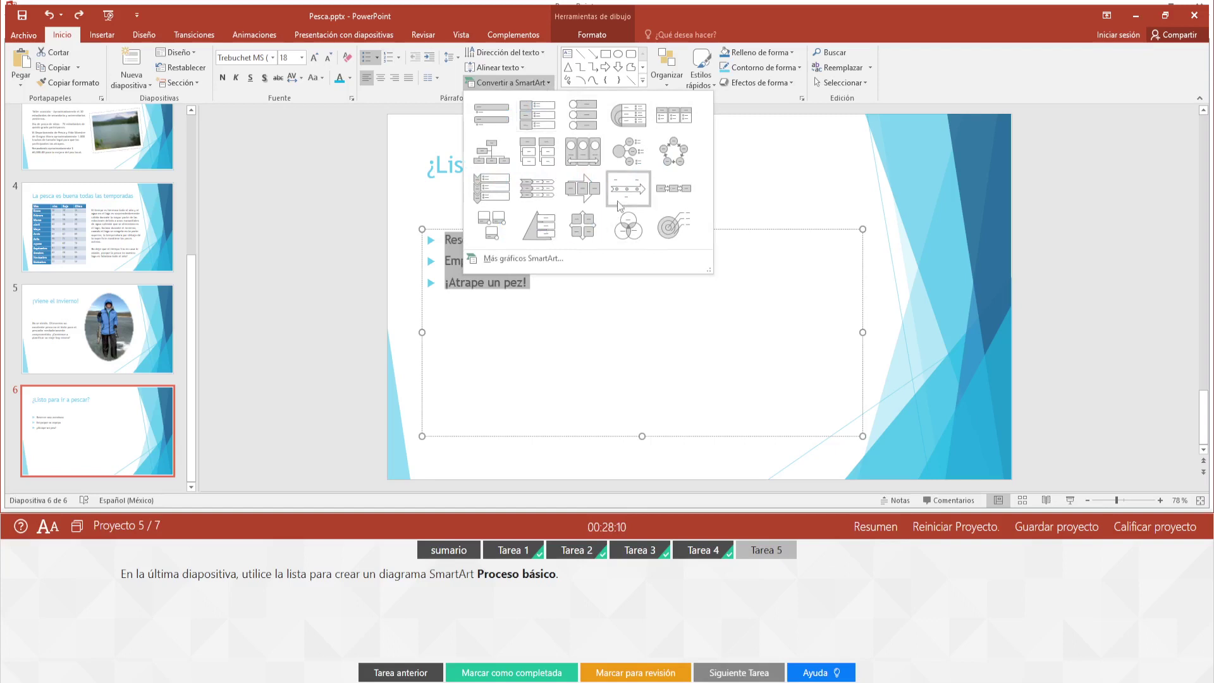
{"action": "left_click", "coordinate": [664, 195]}
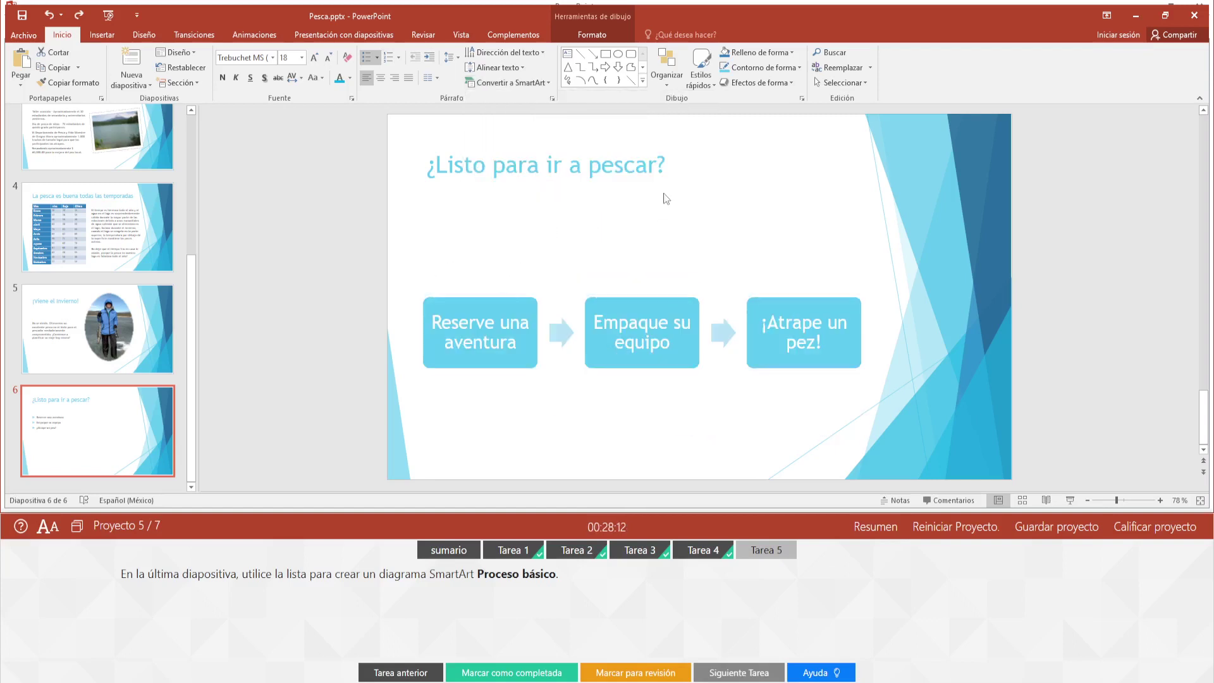
{"action": "left_click", "coordinate": [876, 185]}
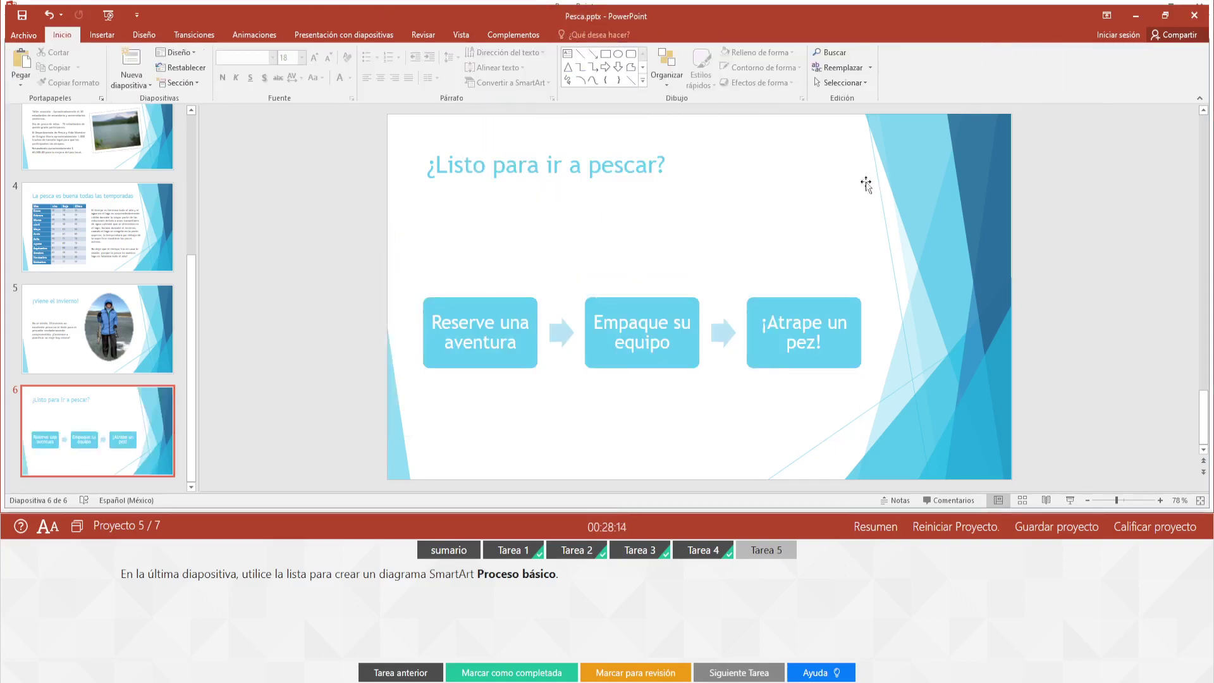
{"action": "left_click", "coordinate": [615, 673]}
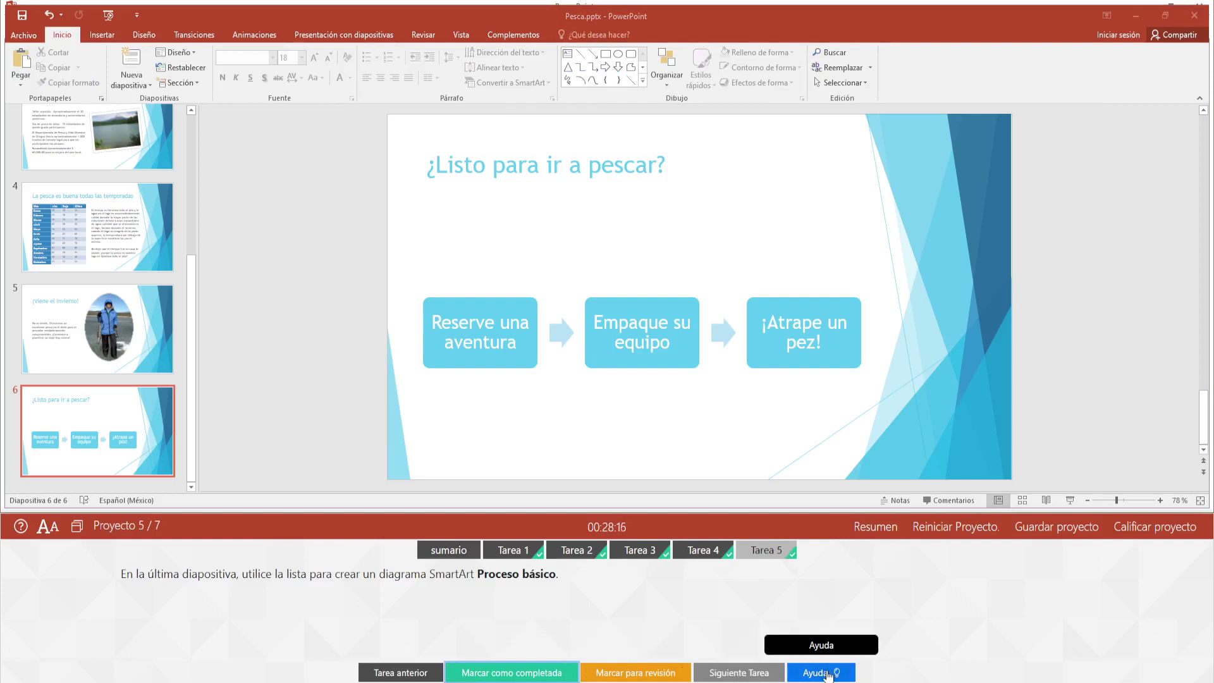
{"action": "left_click", "coordinate": [1154, 527]}
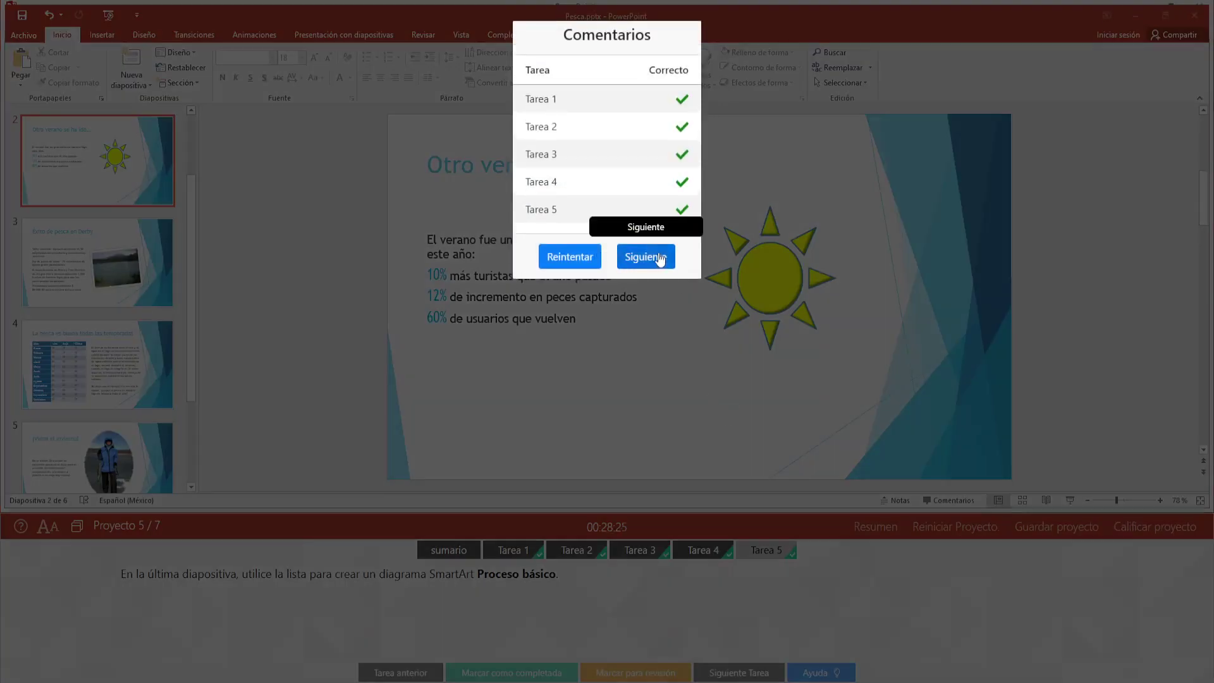
Step: Continue to project 6 with Helado.pptx and switch to the Vista tab
{"action": "left_click", "coordinate": [660, 259]}
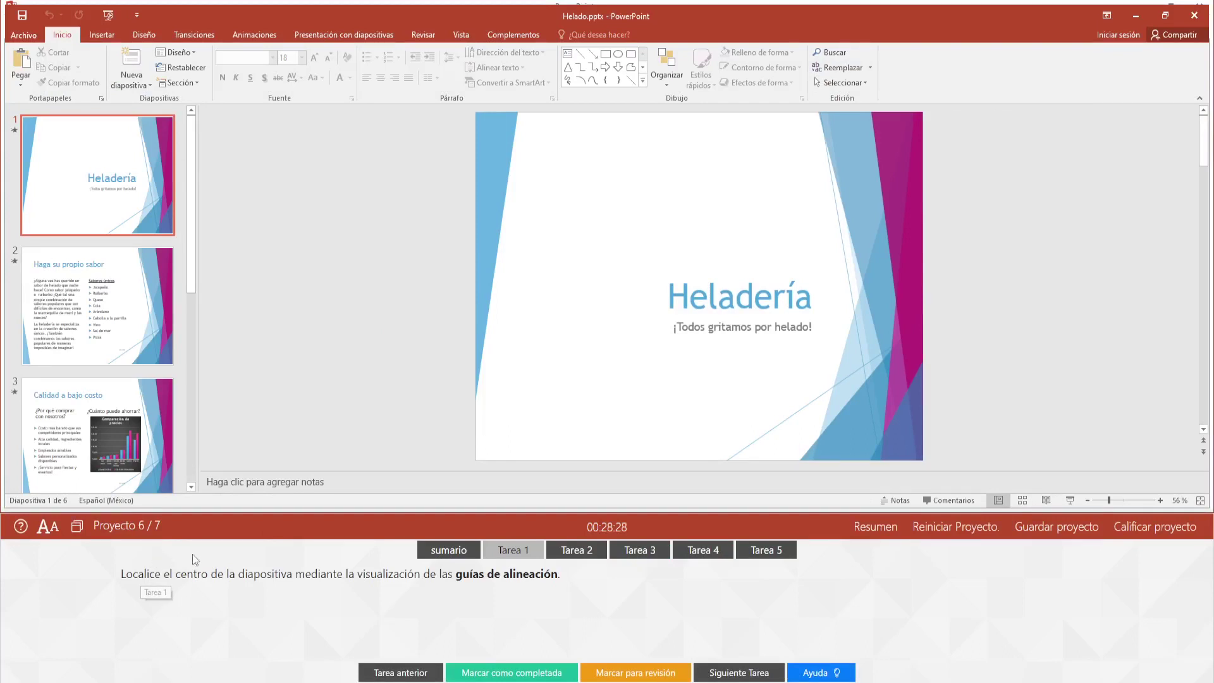
{"action": "left_click", "coordinate": [468, 36]}
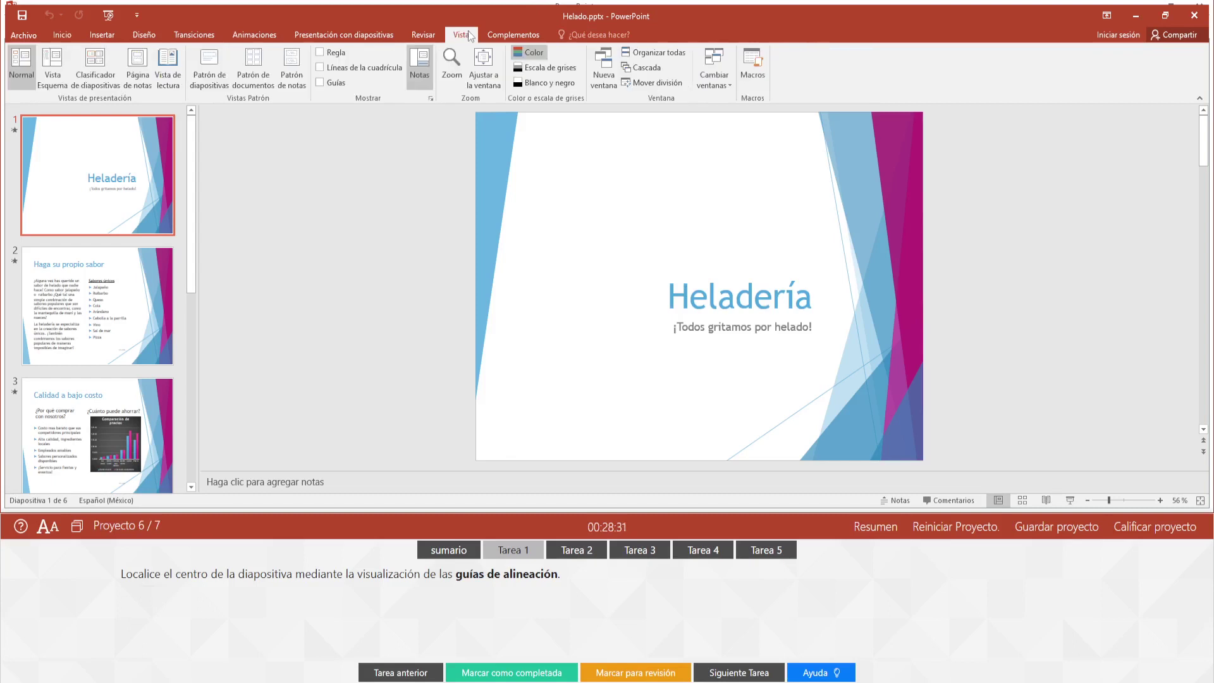
Step: Turn on the Guías alignment guides, mark task 1 complete, and go to task 2
{"action": "left_click", "coordinate": [320, 84]}
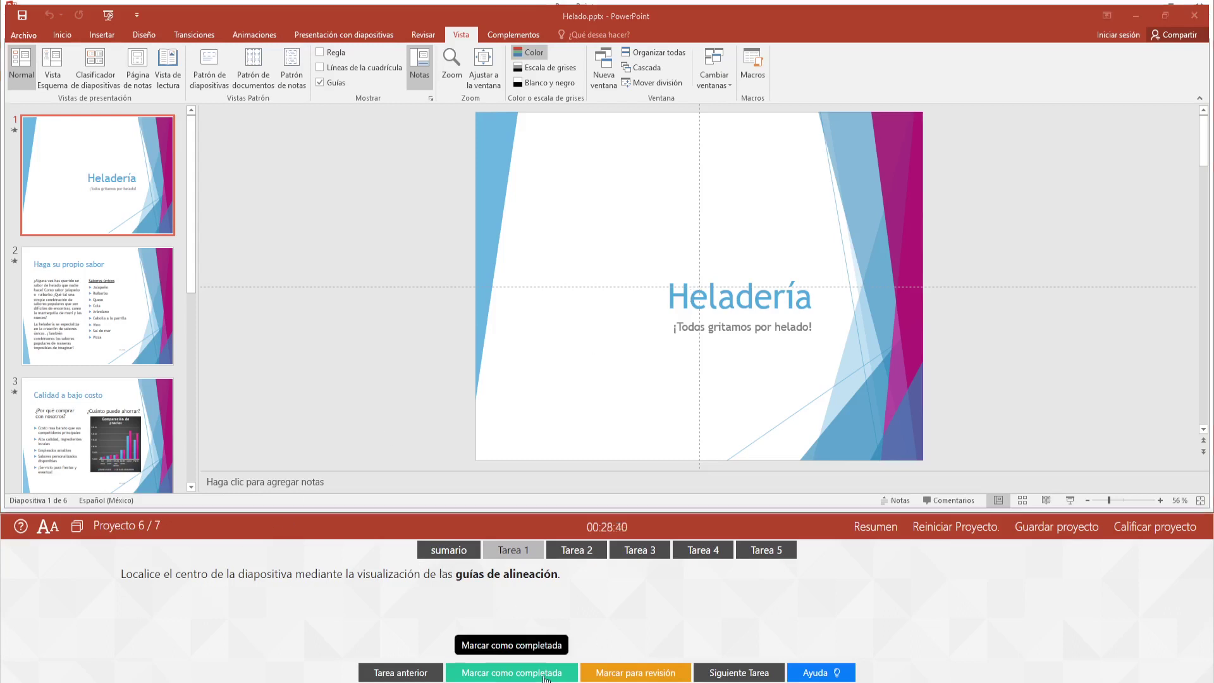
{"action": "left_click", "coordinate": [509, 672]}
{"action": "left_click", "coordinate": [738, 672]}
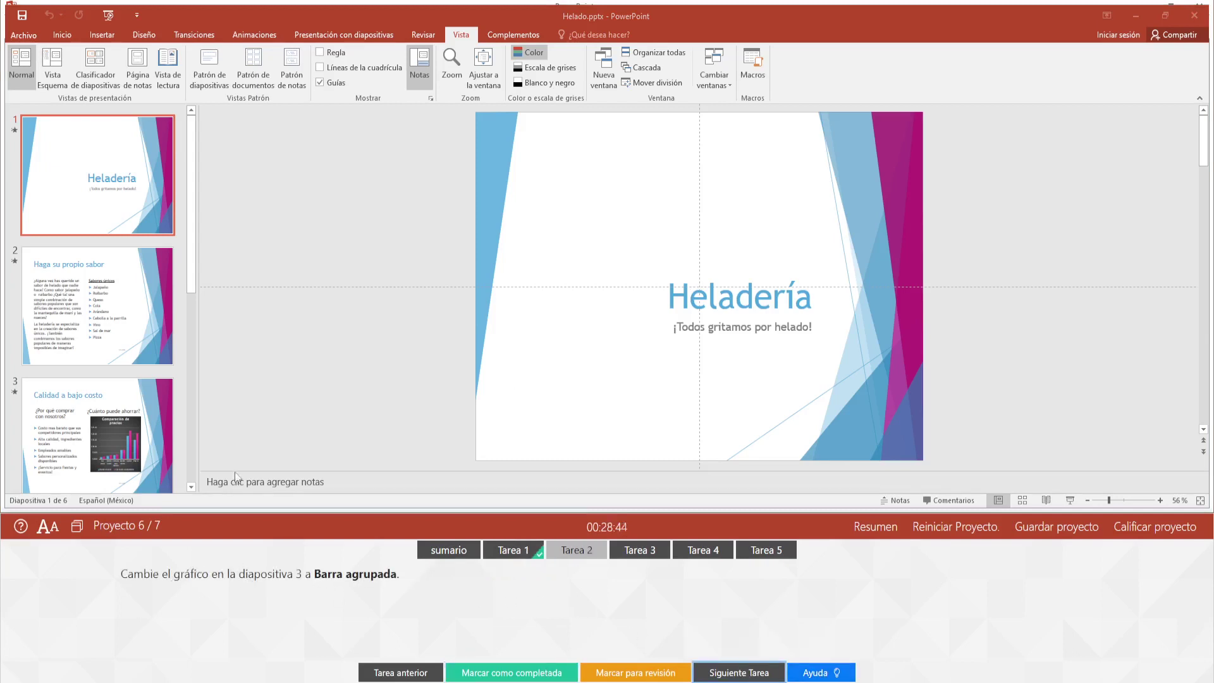
Step: Select the Comparación de precios chart on slide 3 and show its chart design tools
{"action": "left_click", "coordinate": [99, 429]}
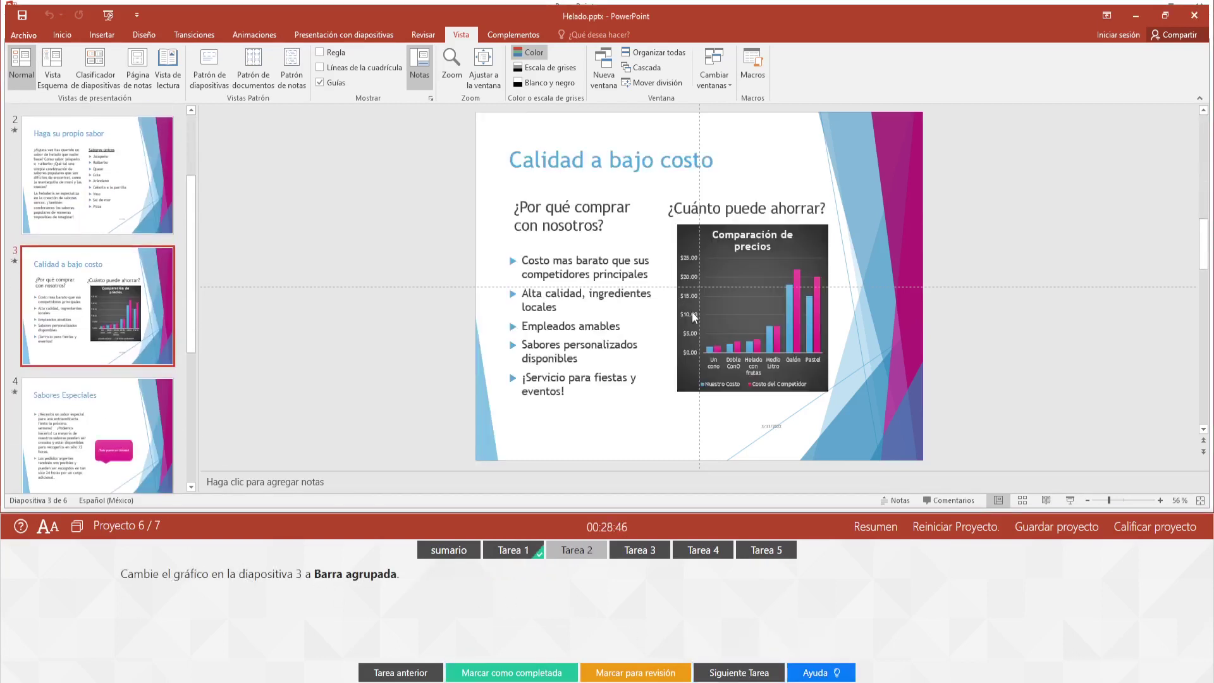
{"action": "left_click", "coordinate": [694, 317]}
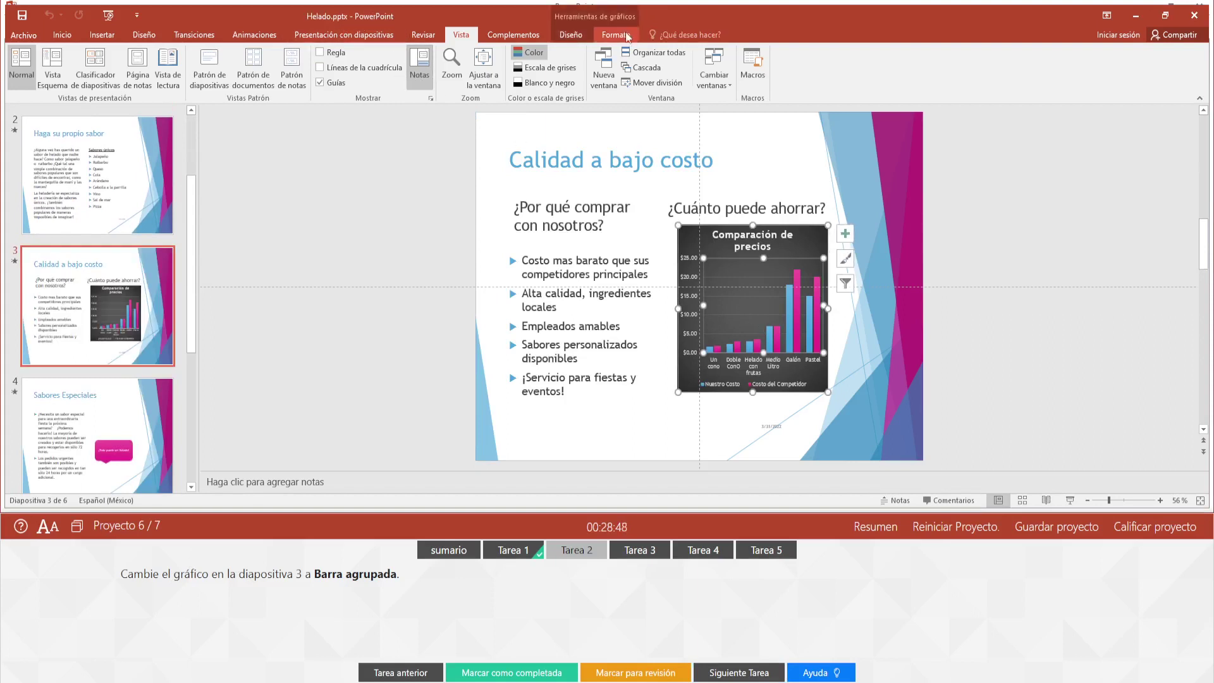
{"action": "left_click", "coordinate": [571, 35]}
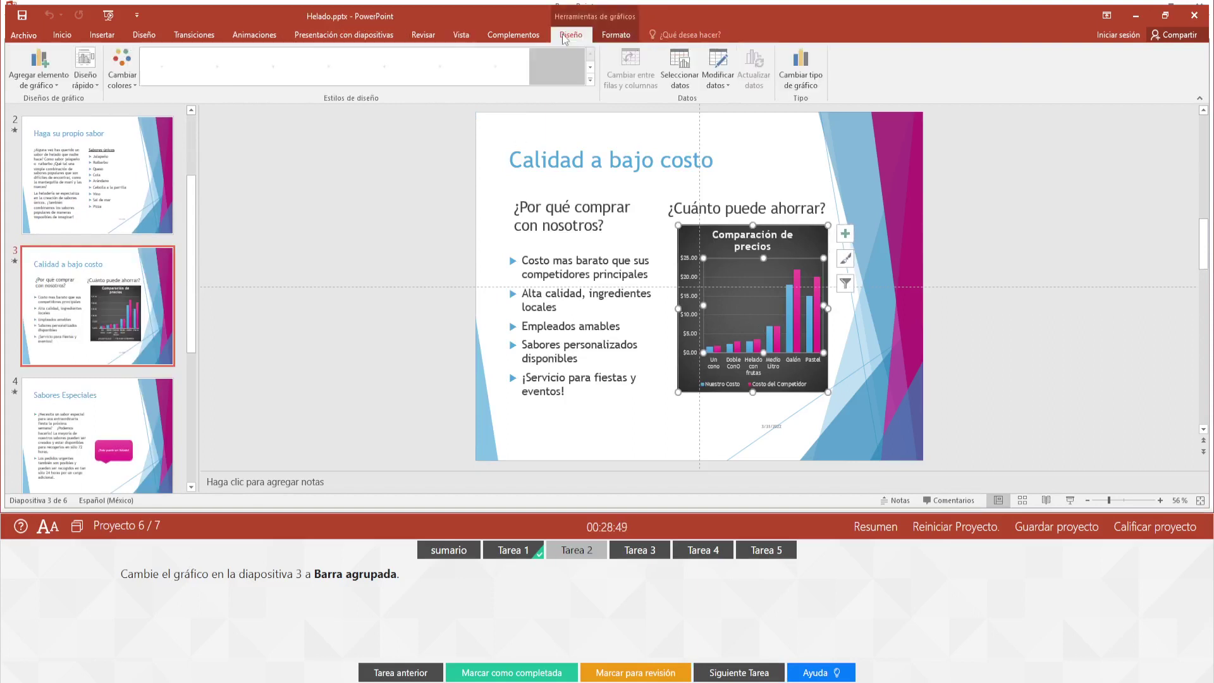
Step: Browse chart styles and colour palettes without applying any, then show the chart-type help
{"action": "left_click", "coordinate": [590, 81]}
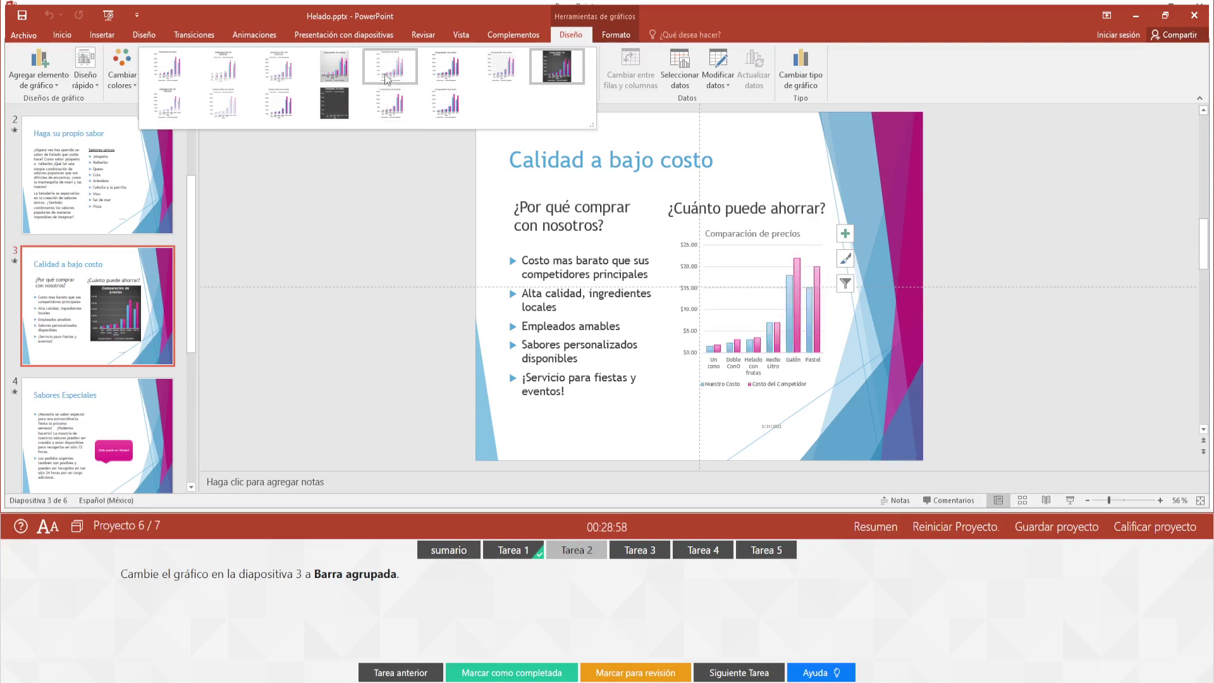
{"action": "left_click", "coordinate": [608, 99]}
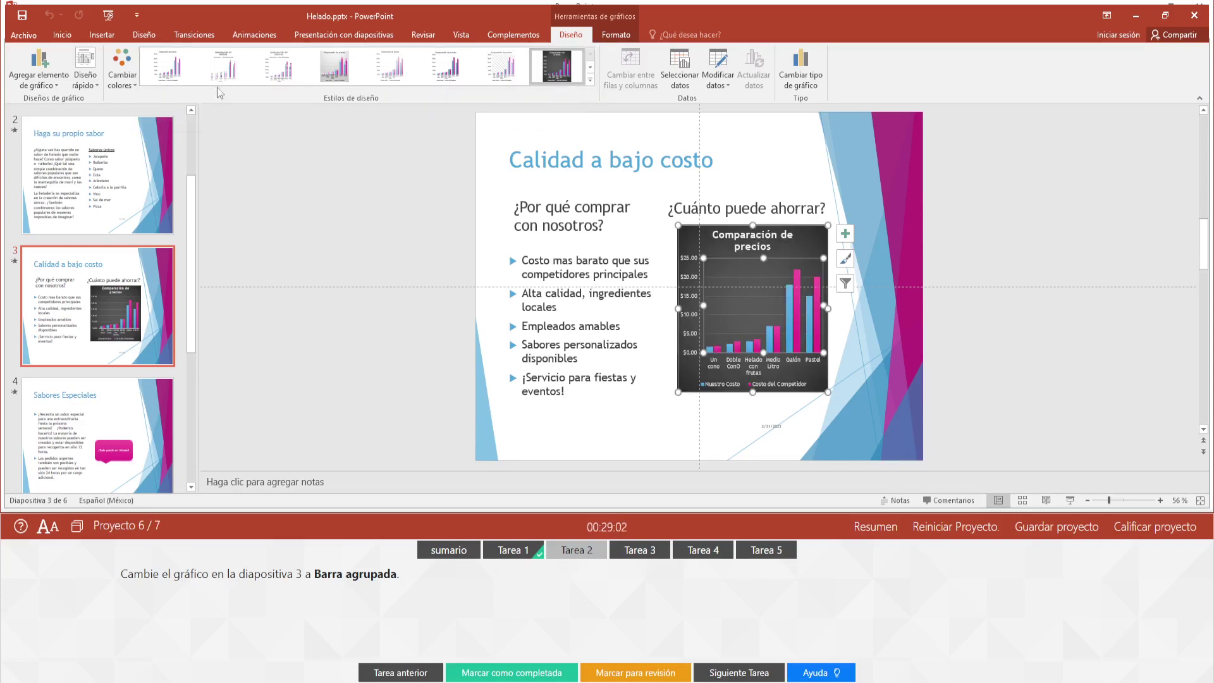
{"action": "left_click", "coordinate": [134, 88]}
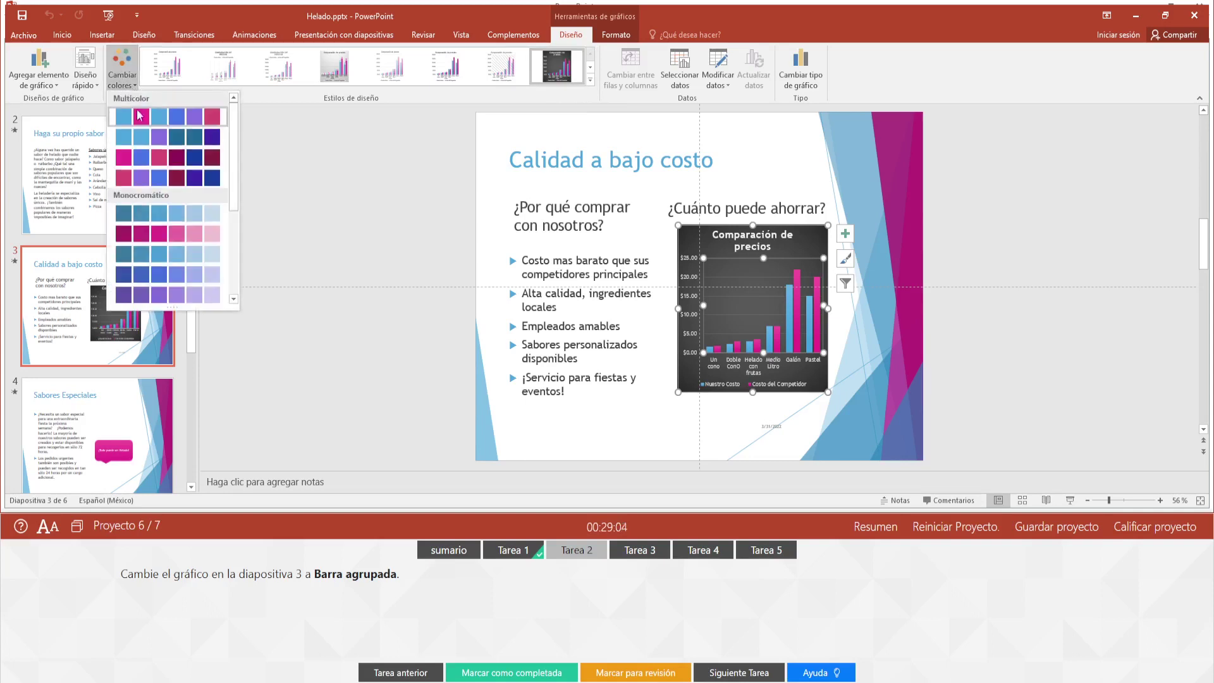
{"action": "left_click", "coordinate": [590, 80]}
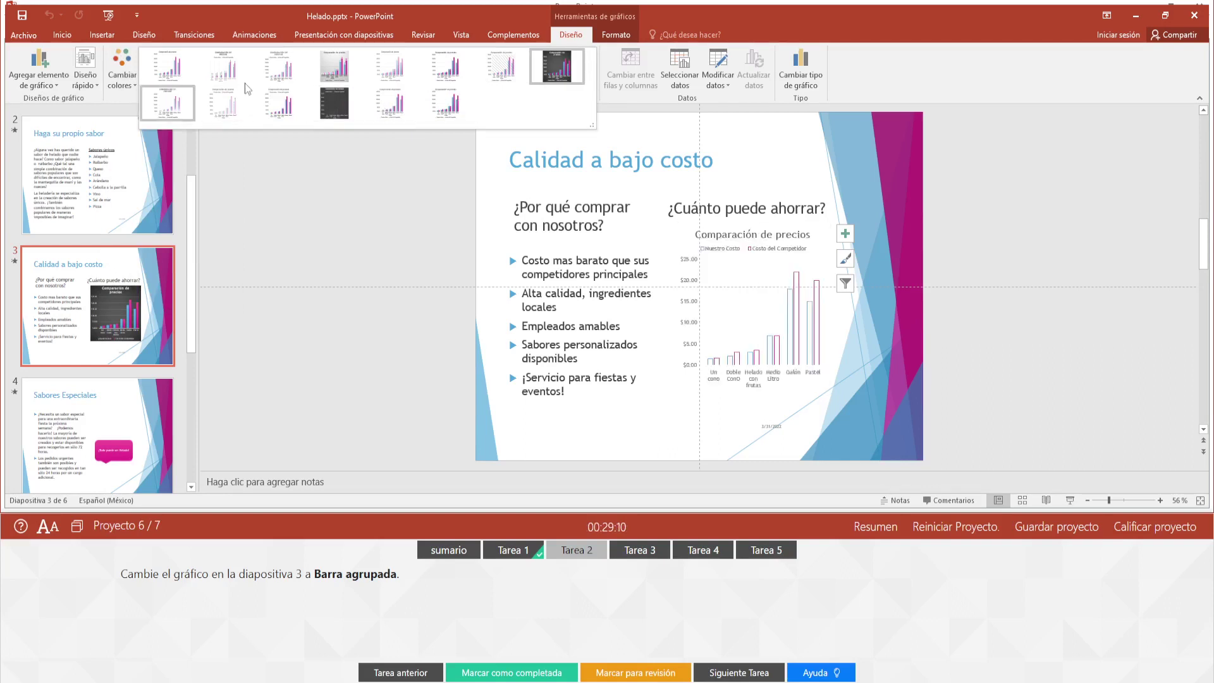
{"action": "left_click", "coordinate": [596, 105]}
{"action": "left_click", "coordinate": [819, 672]}
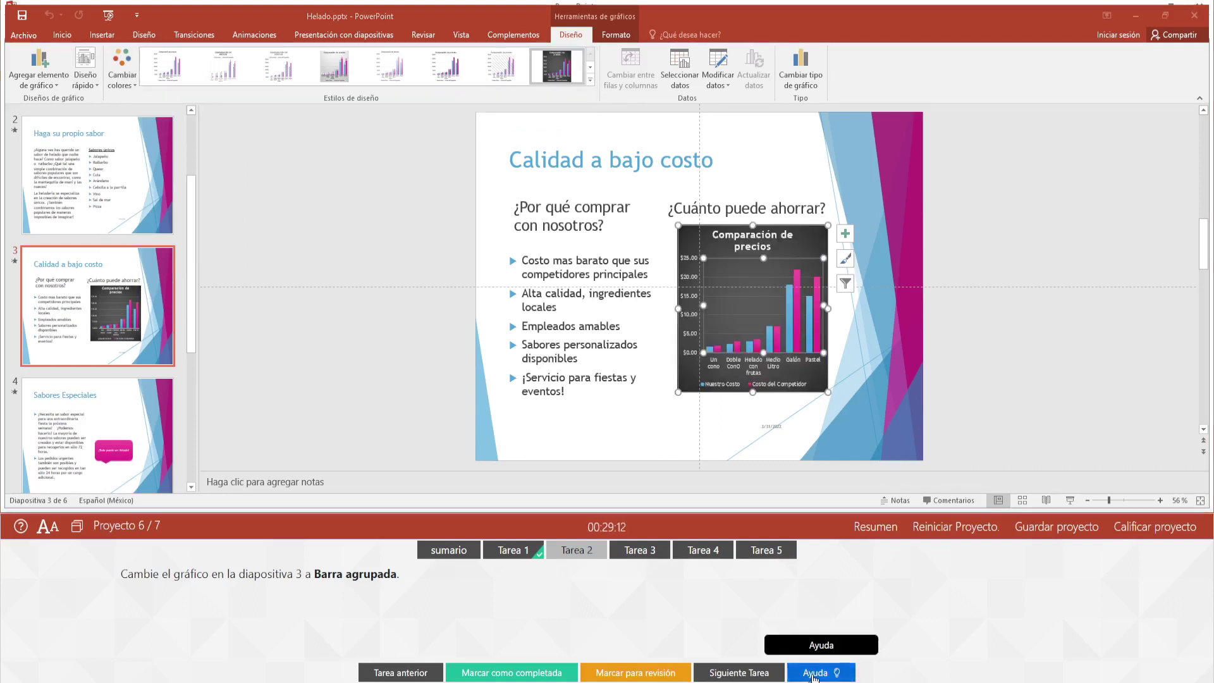
{"action": "scroll", "coordinate": [300, 612], "scroll_direction": "down", "scroll_amount": 1}
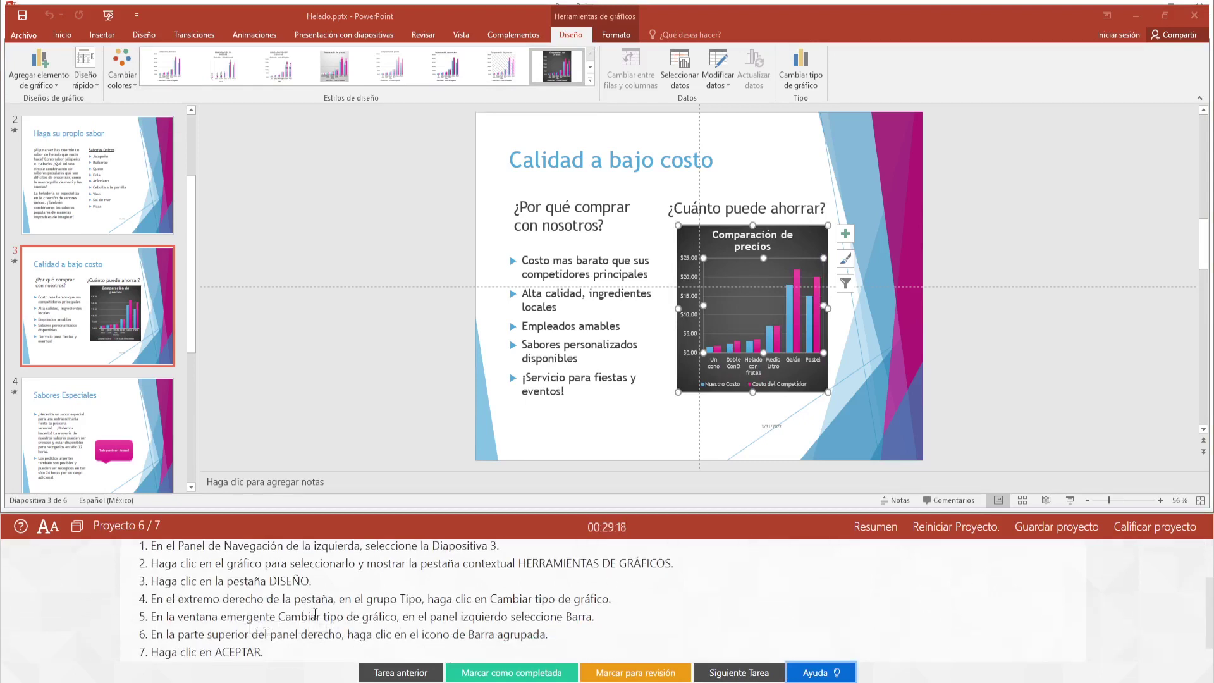
Step: Change the price chart to Barra agrupada, hide the help, and advance to task 3
{"action": "left_click", "coordinate": [801, 68]}
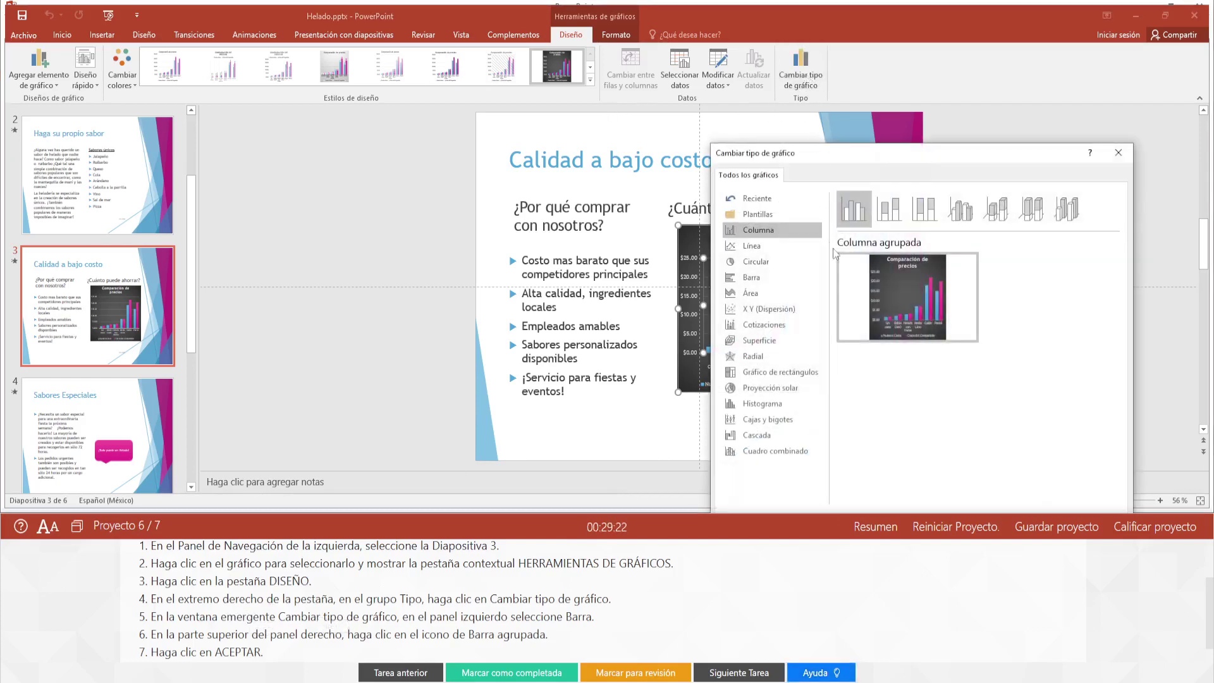
{"action": "left_click", "coordinate": [746, 277]}
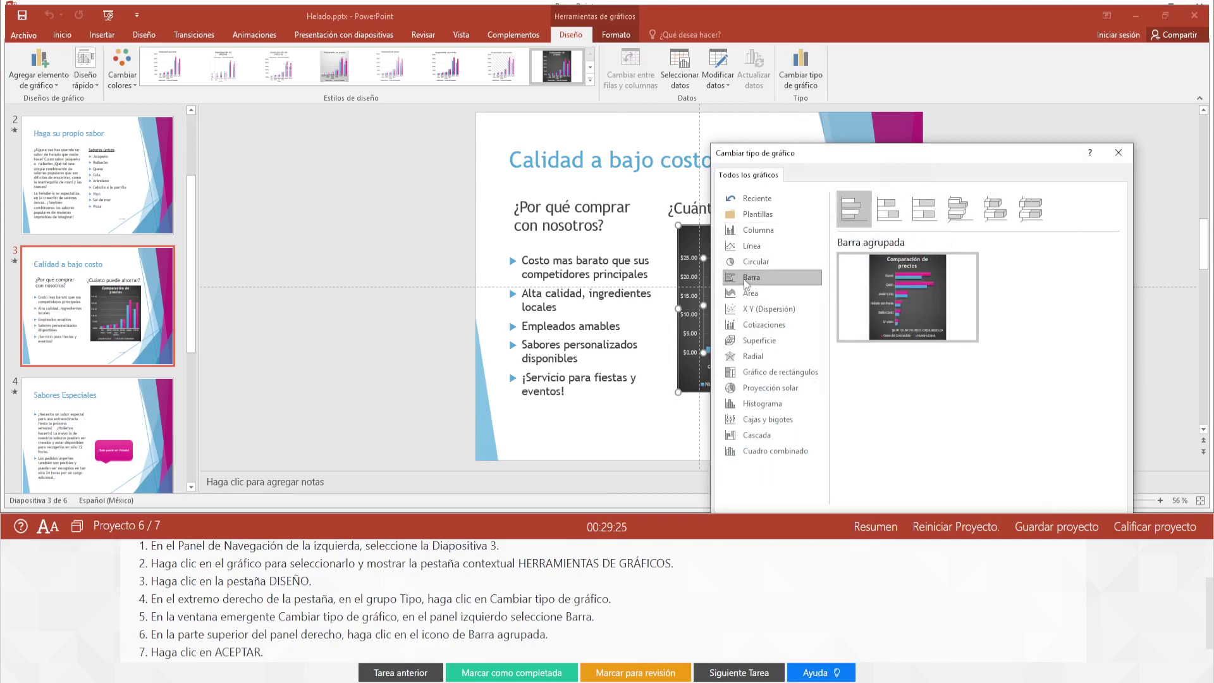
{"action": "left_click", "coordinate": [864, 218]}
{"action": "left_click_drag", "start_coordinate": [943, 163], "coordinate": [920, 57]}
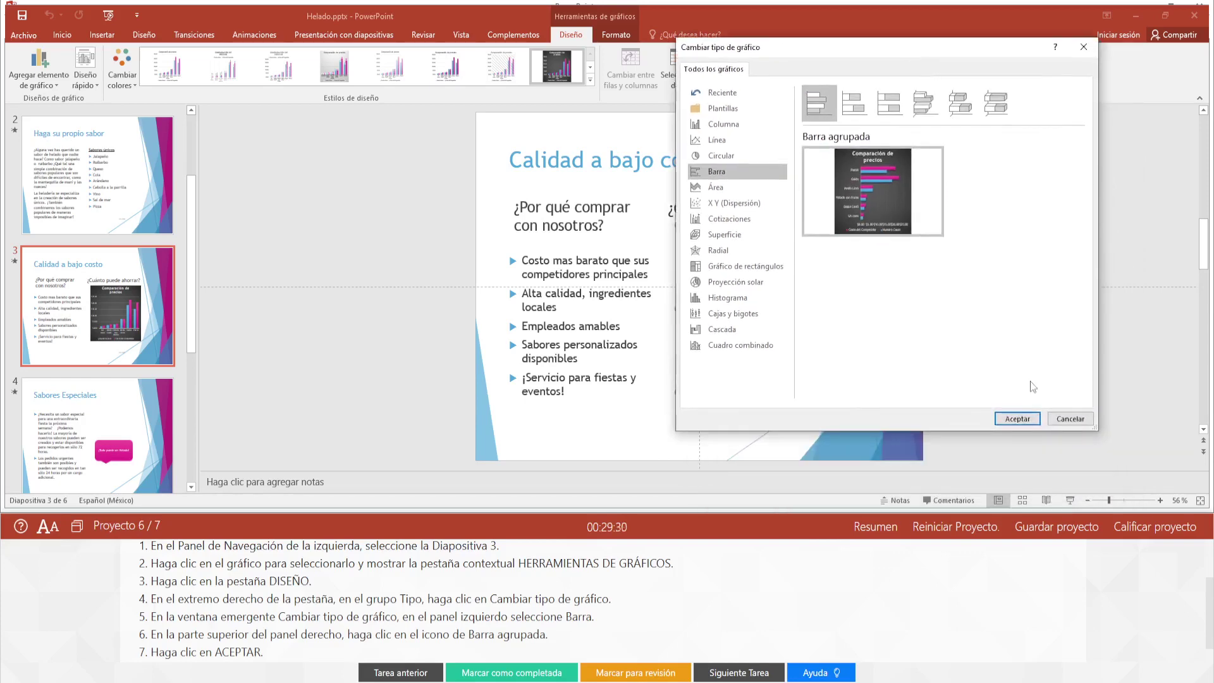
{"action": "left_click", "coordinate": [1016, 421]}
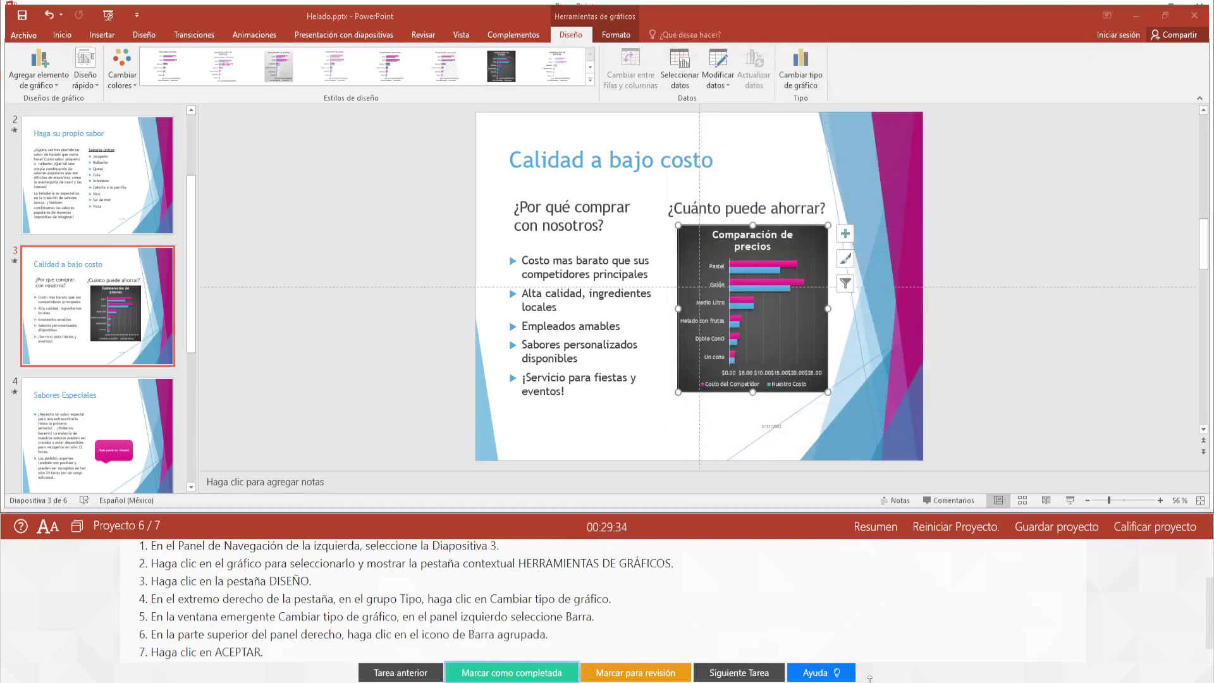
{"action": "left_click", "coordinate": [818, 673]}
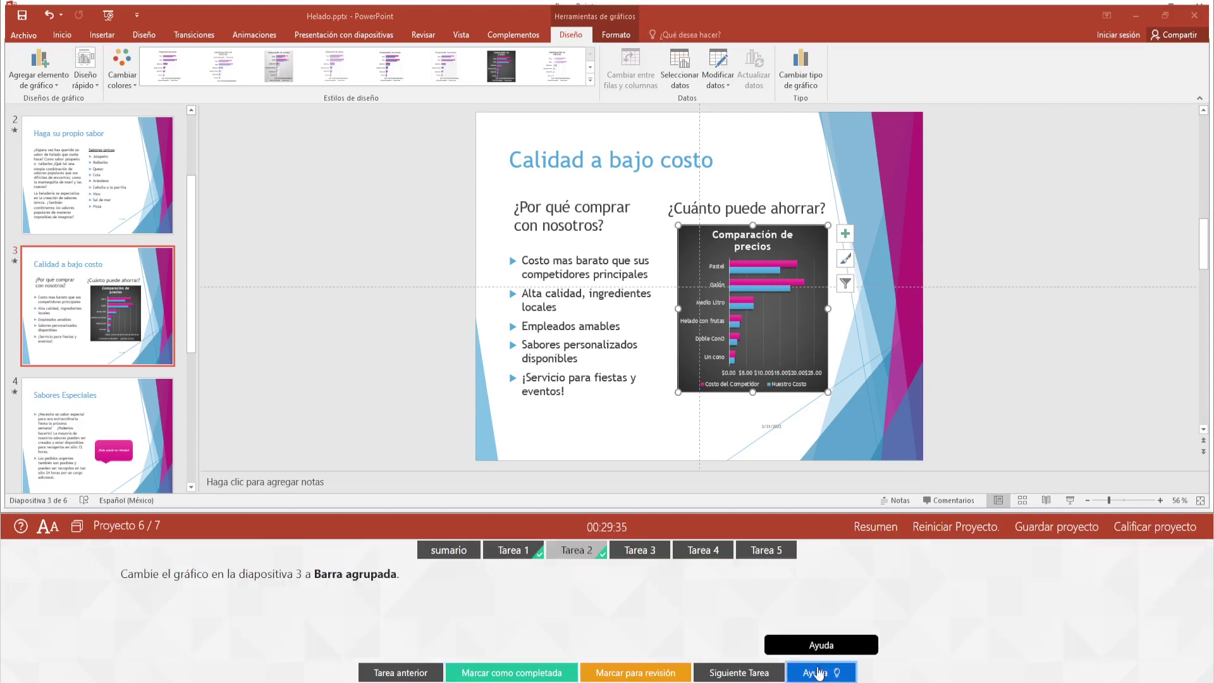
{"action": "left_click", "coordinate": [738, 672]}
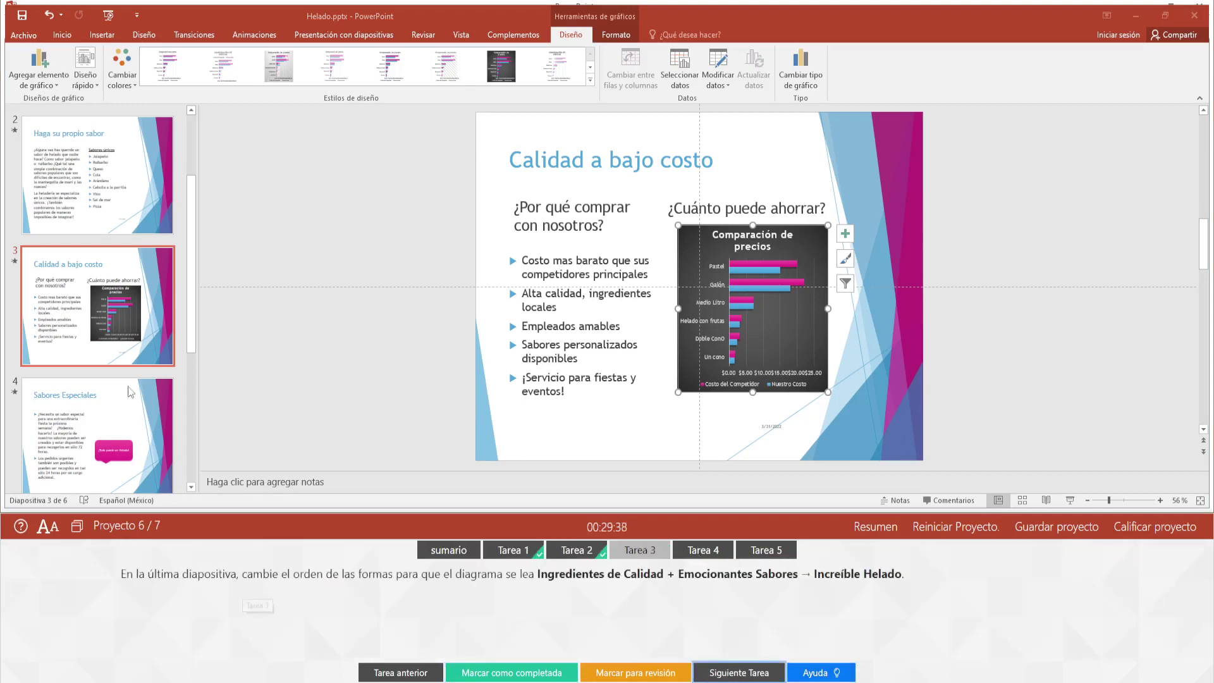
Step: Open slide 6's Increíbles helados diagram and select the Emocionantes Sabores entry in its text pane
{"action": "left_click", "coordinate": [189, 374]}
{"action": "left_click", "coordinate": [173, 468]}
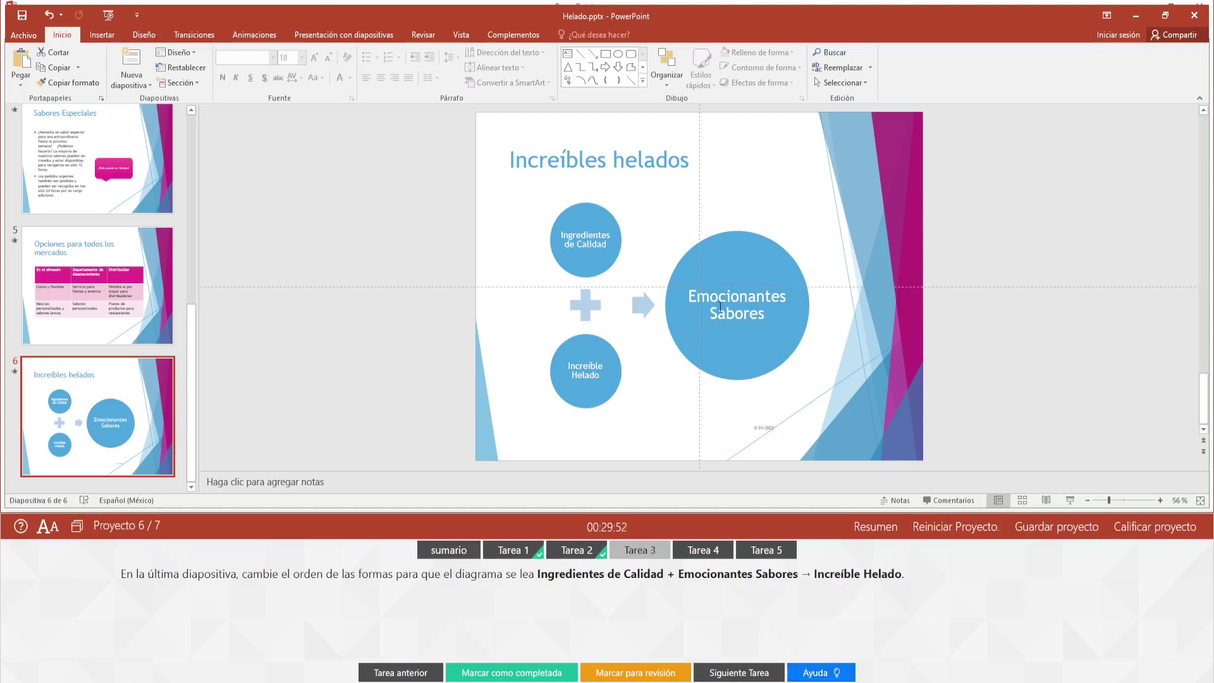
{"action": "left_click", "coordinate": [586, 254]}
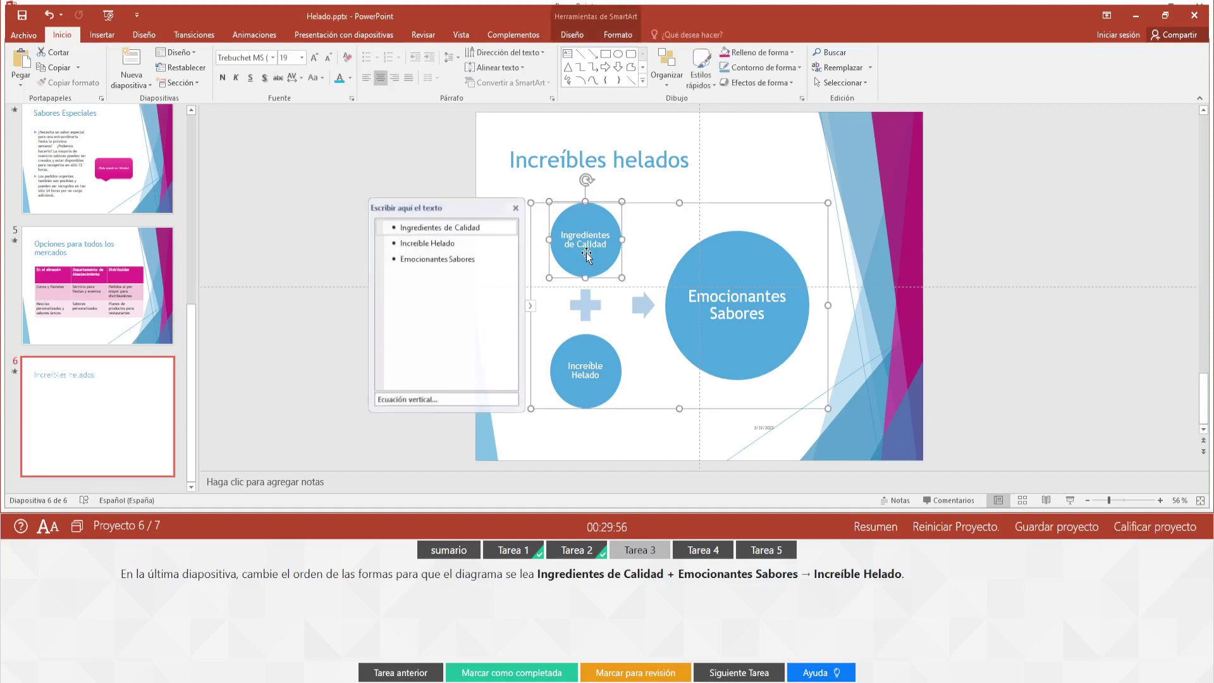
{"action": "left_click", "coordinate": [399, 259]}
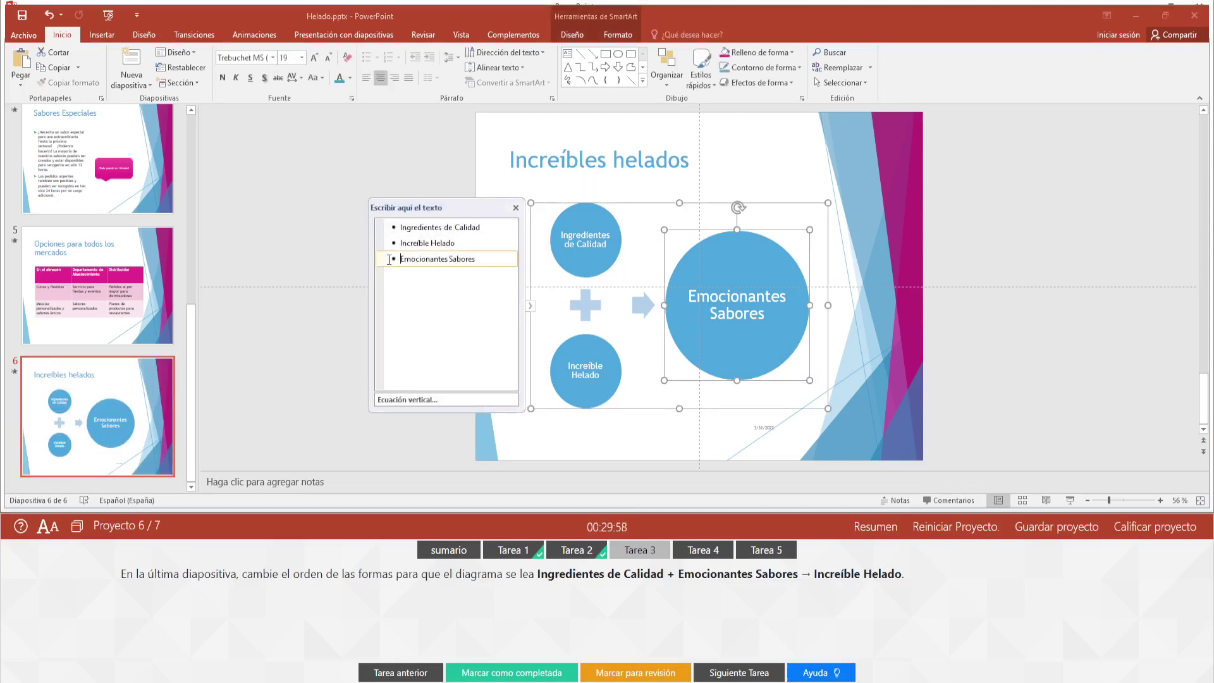
{"action": "left_click_drag", "start_coordinate": [399, 258], "coordinate": [407, 271]}
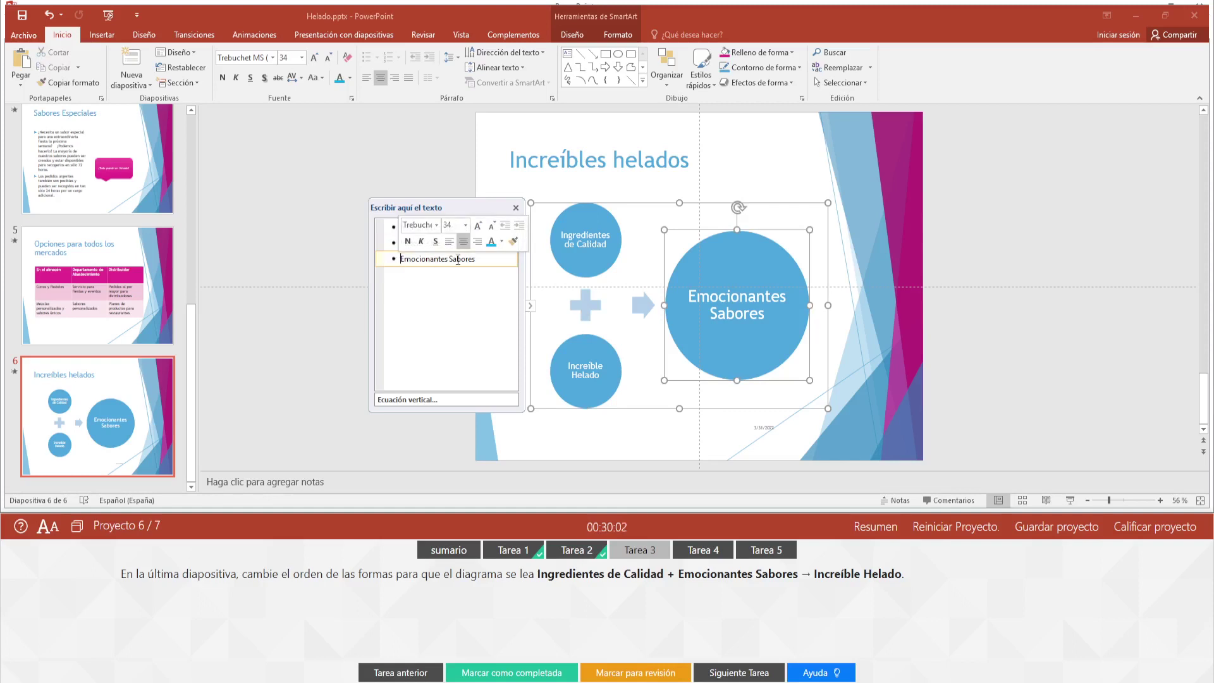
Step: Try dragging Emocionantes Sabores to Increíble Helado's place, then read the exam's help steps
{"action": "key", "text": "shift+Up"}
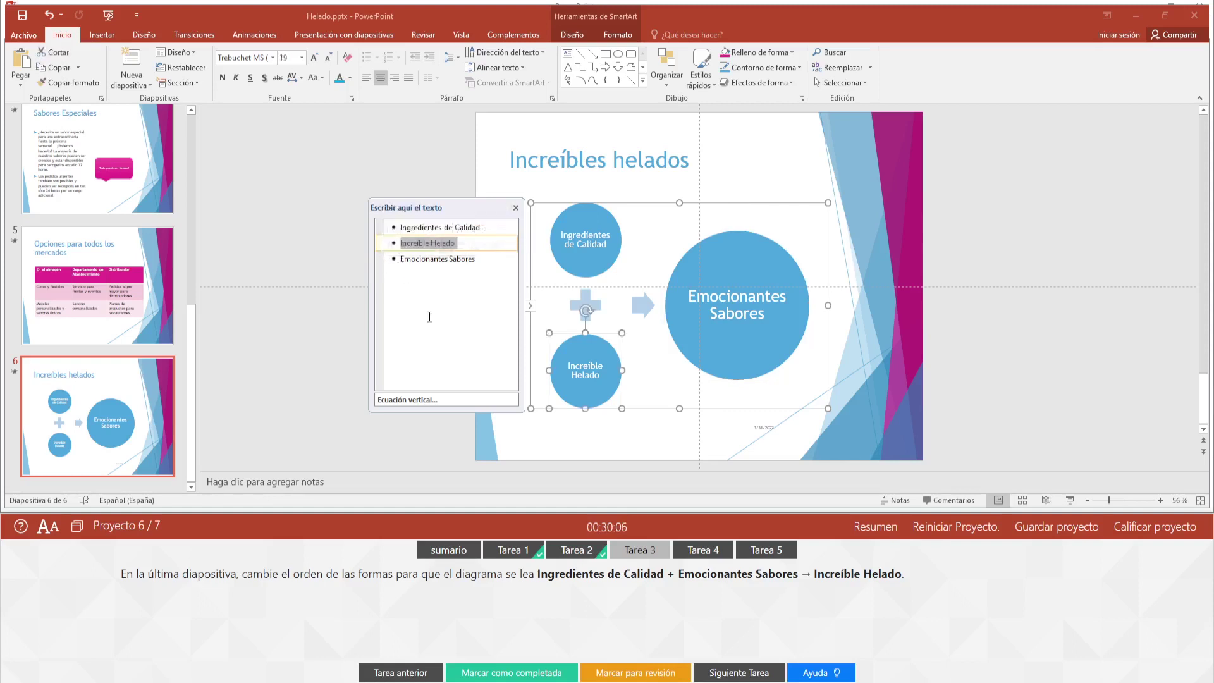
{"action": "left_click", "coordinate": [467, 273]}
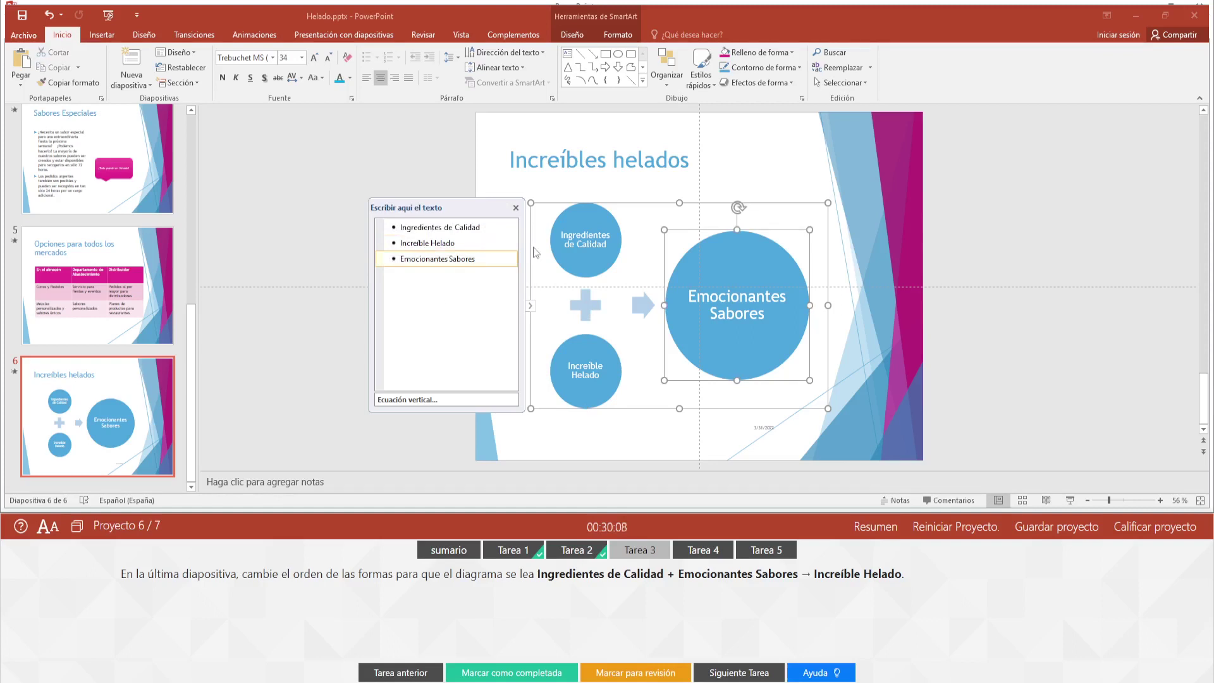
{"action": "mouse_move", "coordinate": [728, 327]}
{"action": "left_mouse_down"}
{"action": "mouse_move", "coordinate": [582, 374]}
{"action": "mouse_move", "coordinate": [737, 313]}
{"action": "left_mouse_up"}
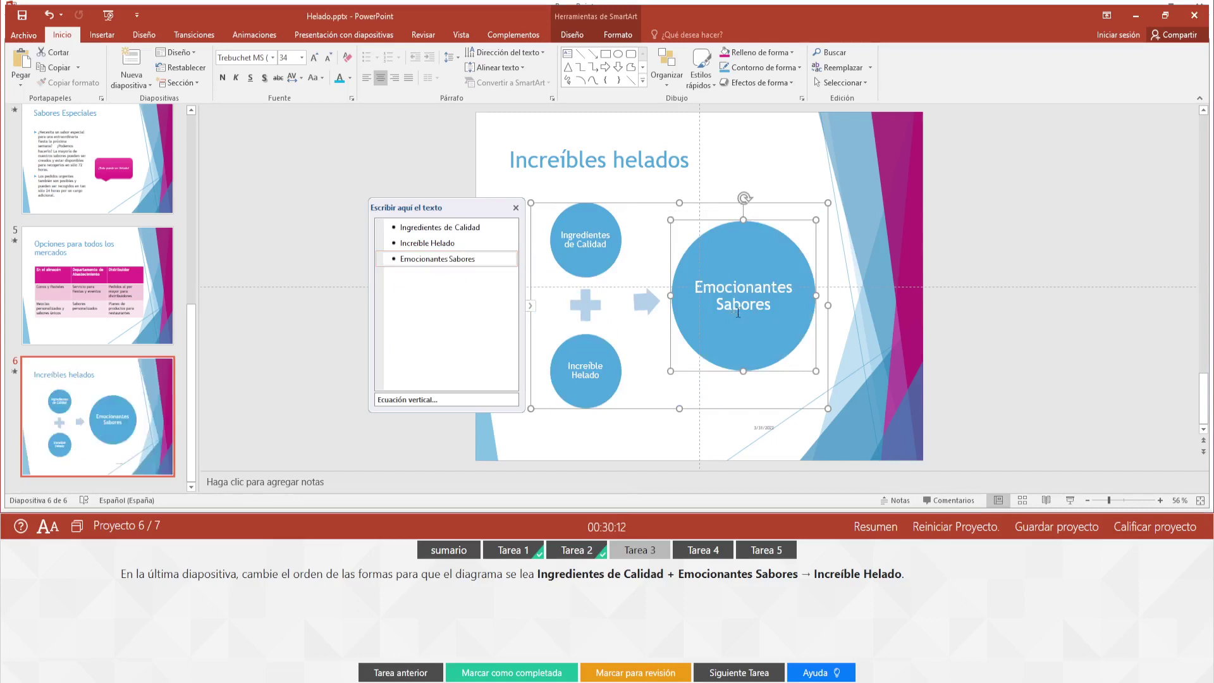
{"action": "left_click", "coordinate": [817, 672]}
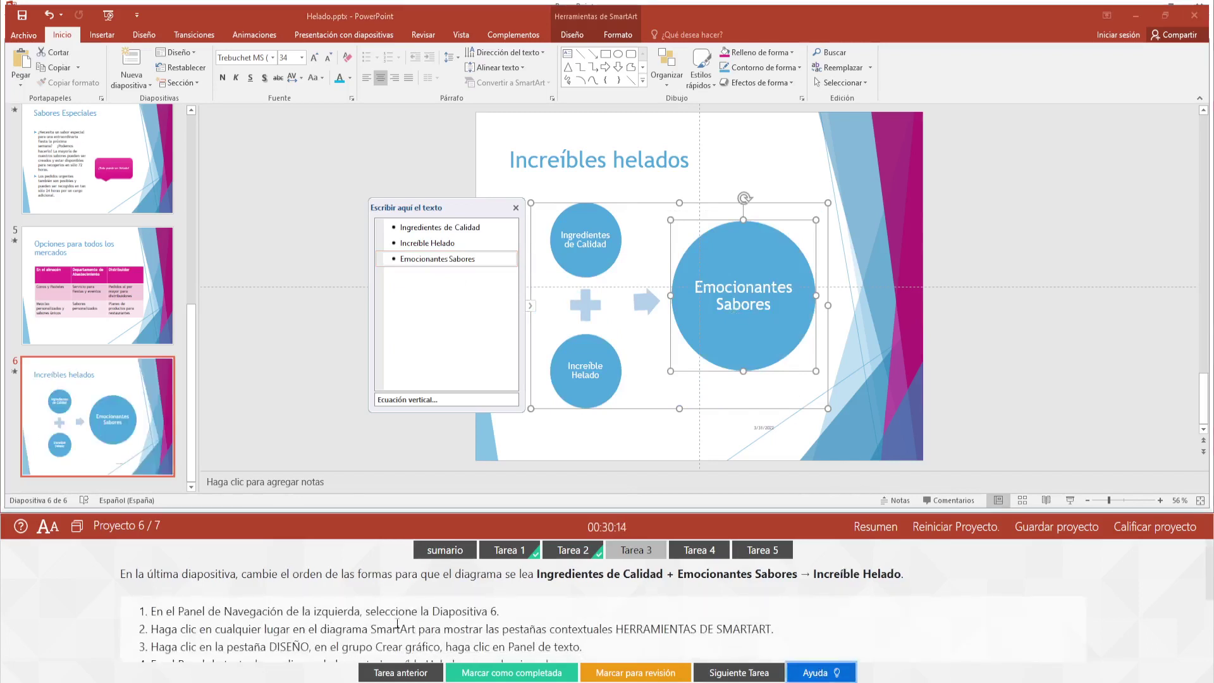
{"action": "scroll", "coordinate": [290, 625], "scroll_direction": "down", "scroll_amount": 2}
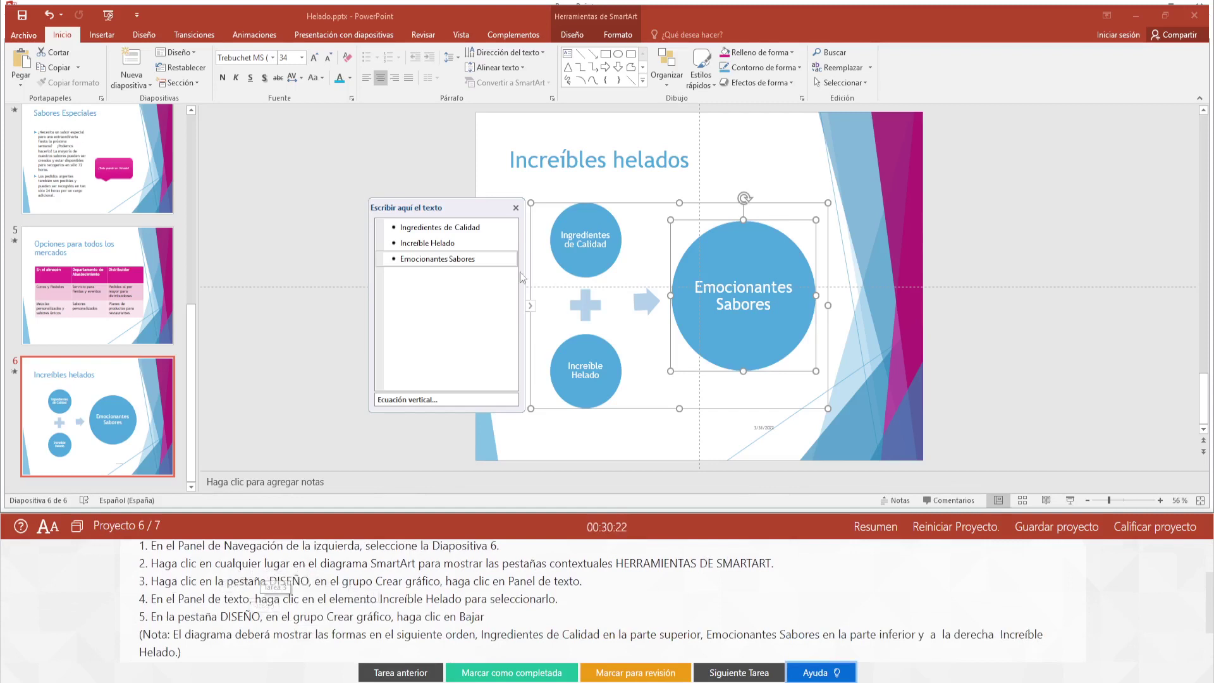
Step: Move Increíble Helado below Emocionantes Sabores with Move Down on the SmartArt Design tab
{"action": "left_click", "coordinate": [571, 36]}
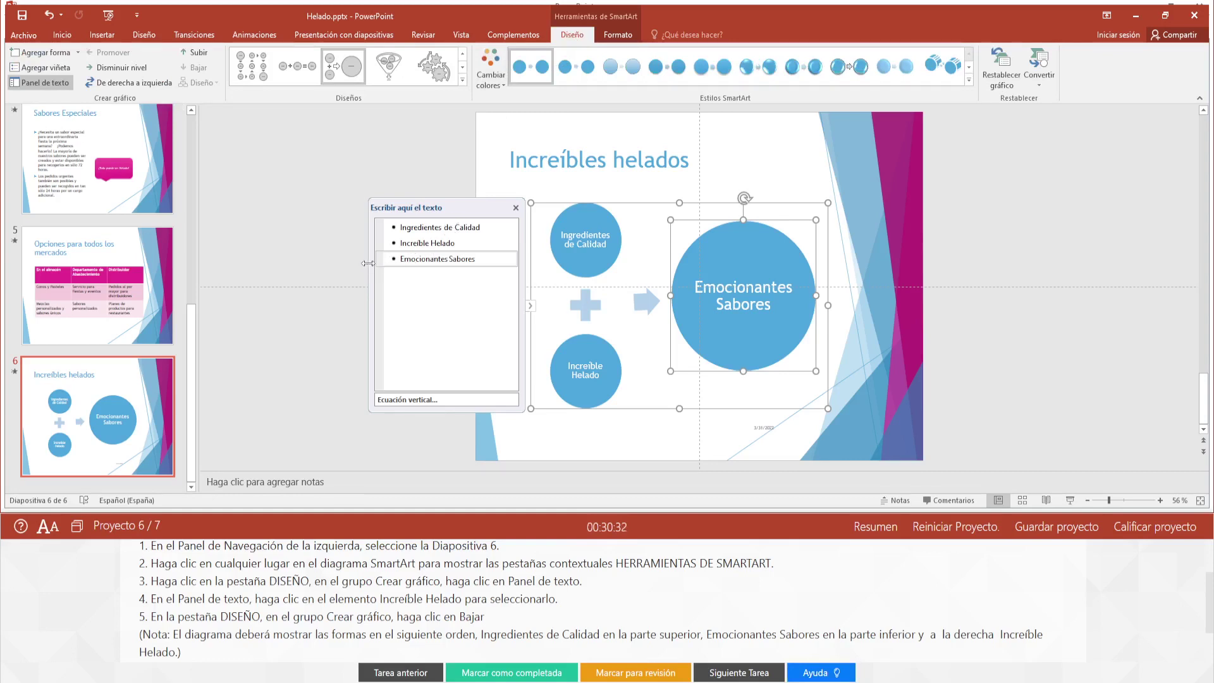
{"action": "left_click", "coordinate": [399, 245]}
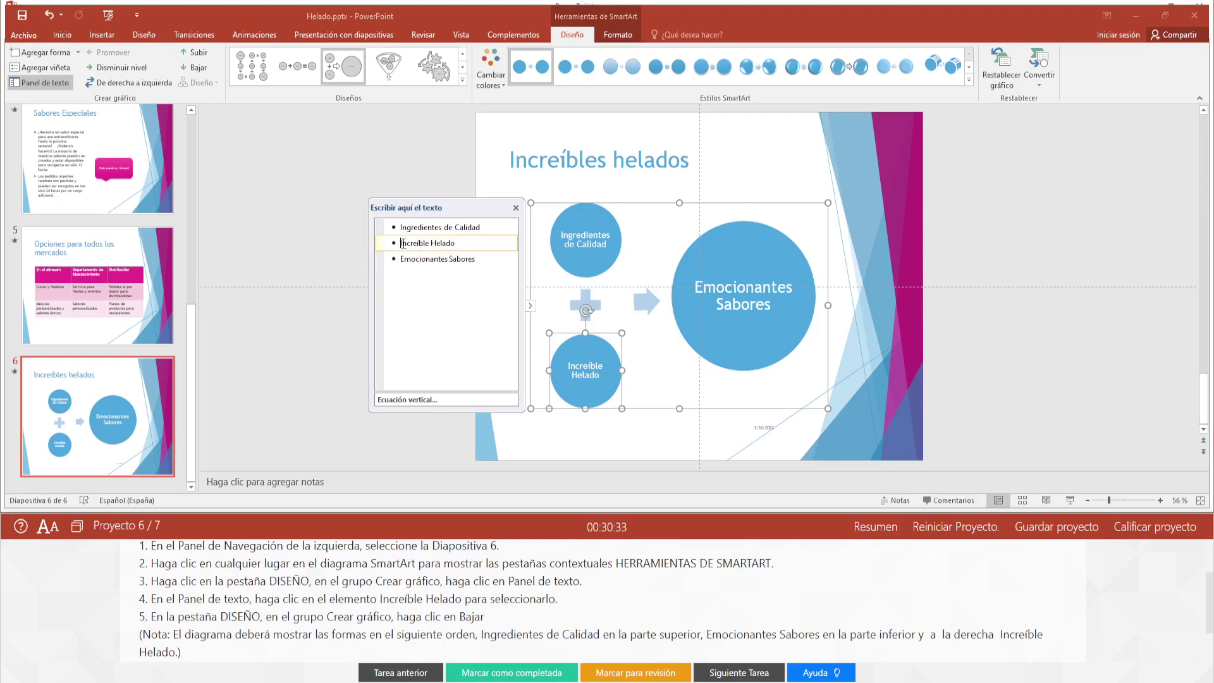
{"action": "left_click", "coordinate": [197, 68]}
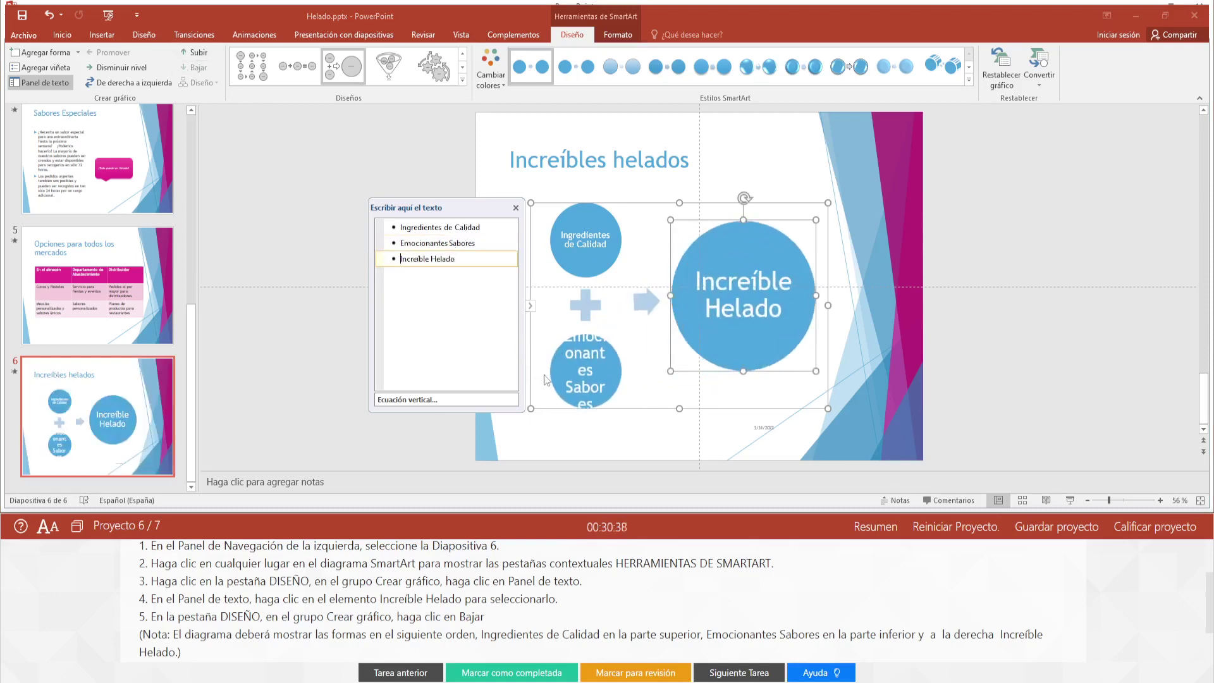
Step: Check the reordered diagram, deselect it, and mark task 3 complete before advancing to task 4
{"action": "left_click", "coordinate": [575, 378]}
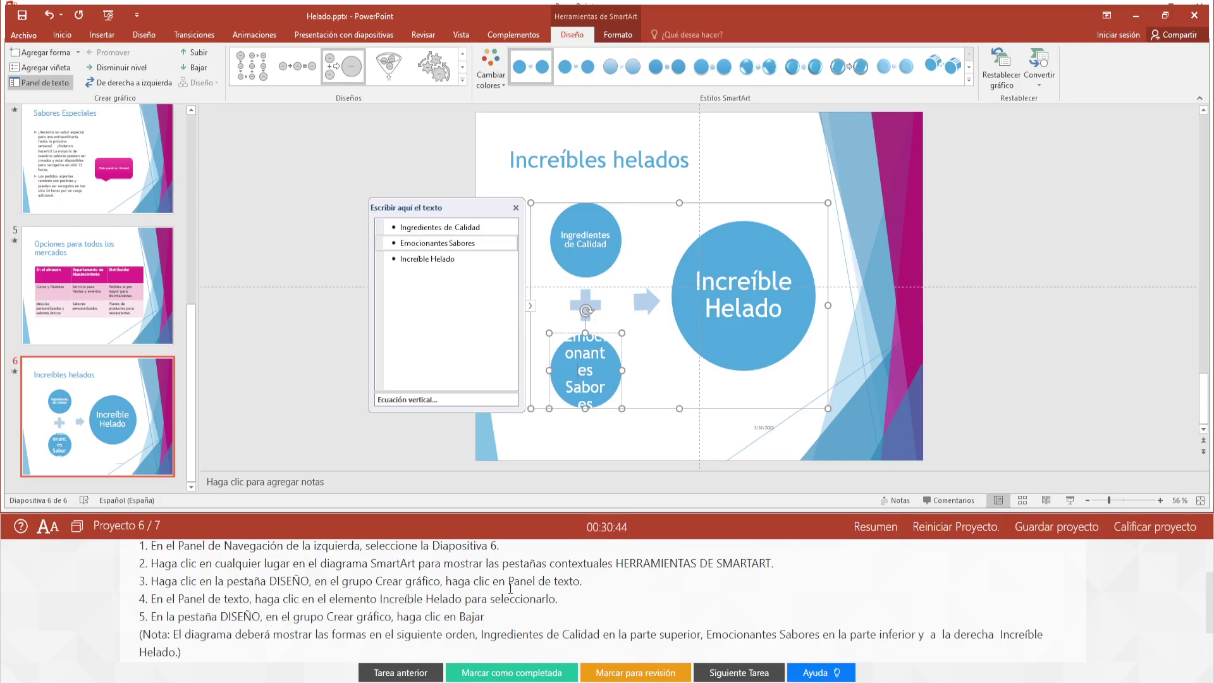
{"action": "left_click", "coordinate": [570, 375]}
{"action": "left_click", "coordinate": [906, 287]}
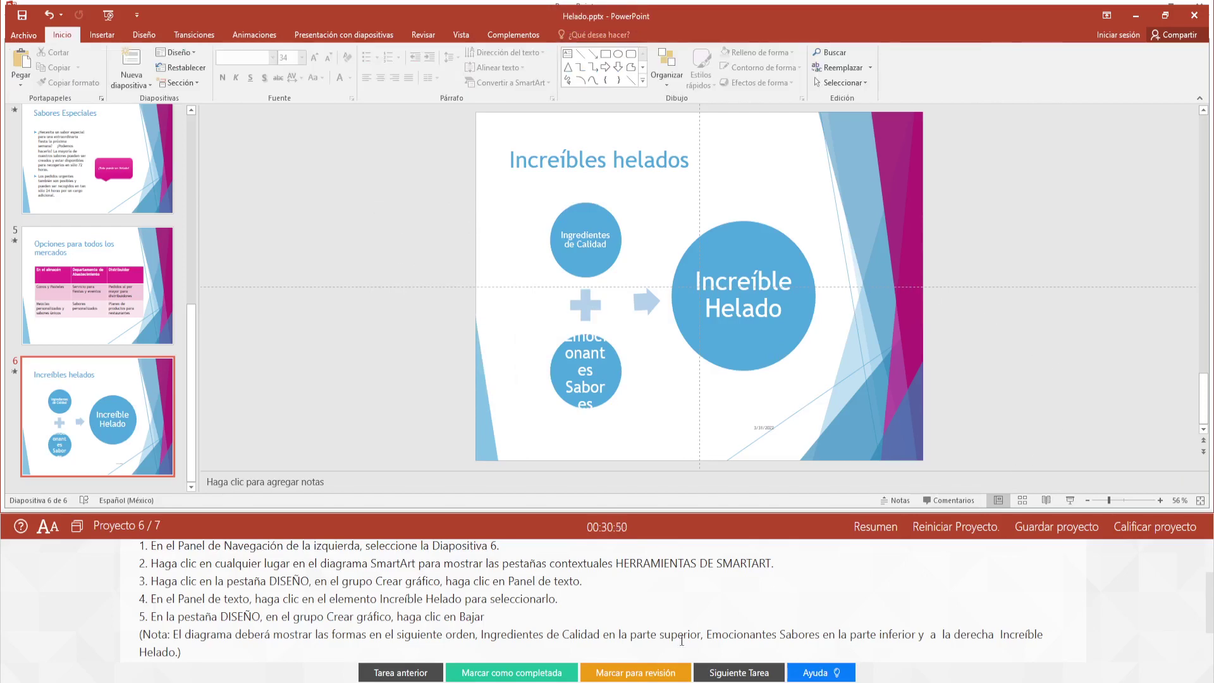
{"action": "left_click", "coordinate": [511, 671]}
{"action": "left_click", "coordinate": [751, 672]}
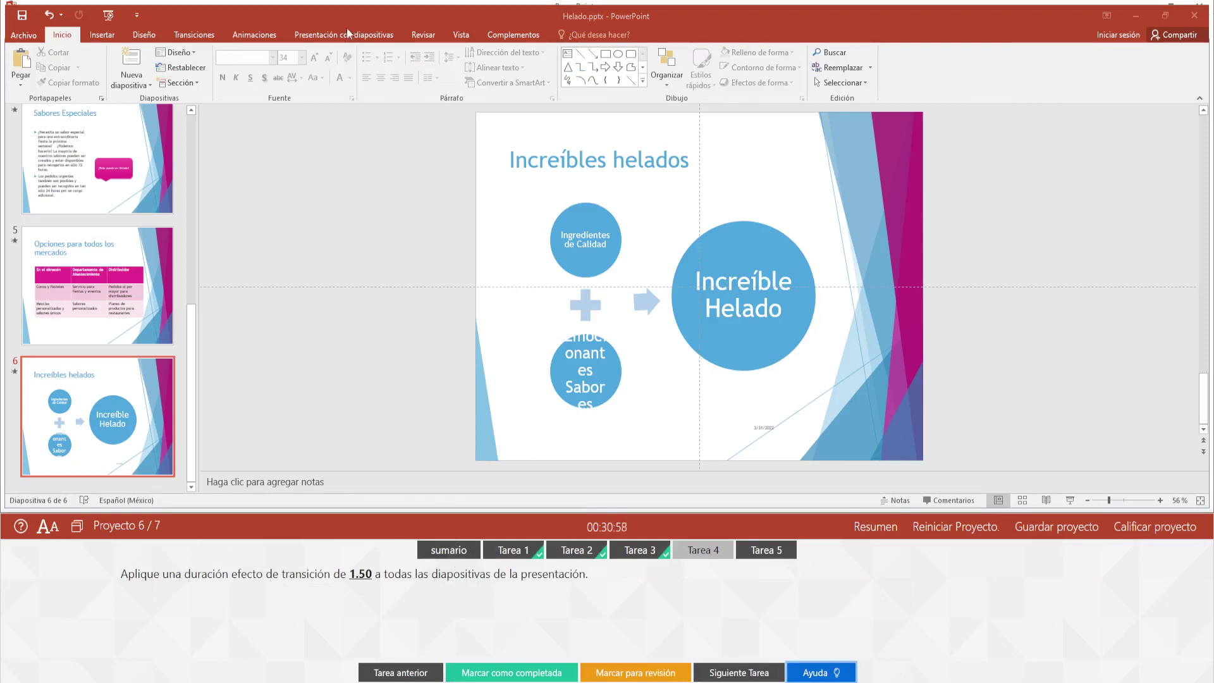
Step: Bring up the Transitions settings alongside the exam's help steps for the duration task
{"action": "left_click", "coordinate": [191, 33]}
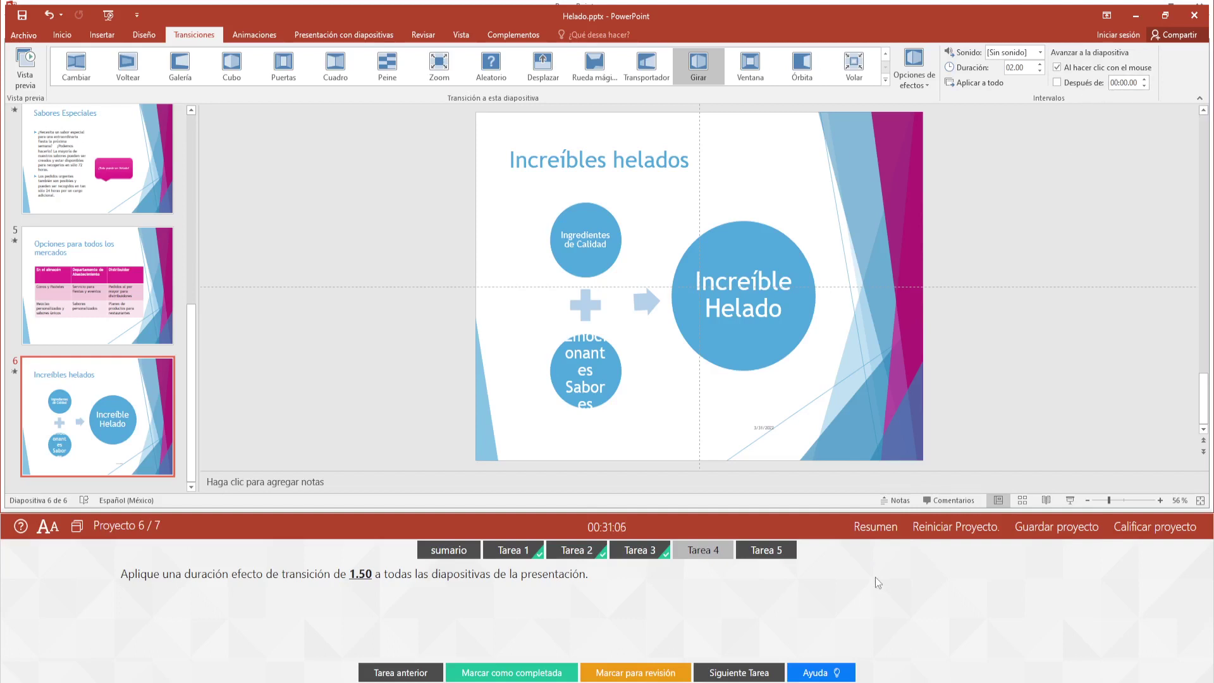
{"action": "left_click", "coordinate": [818, 672]}
{"action": "scroll", "coordinate": [182, 602], "scroll_direction": "down", "scroll_amount": 1}
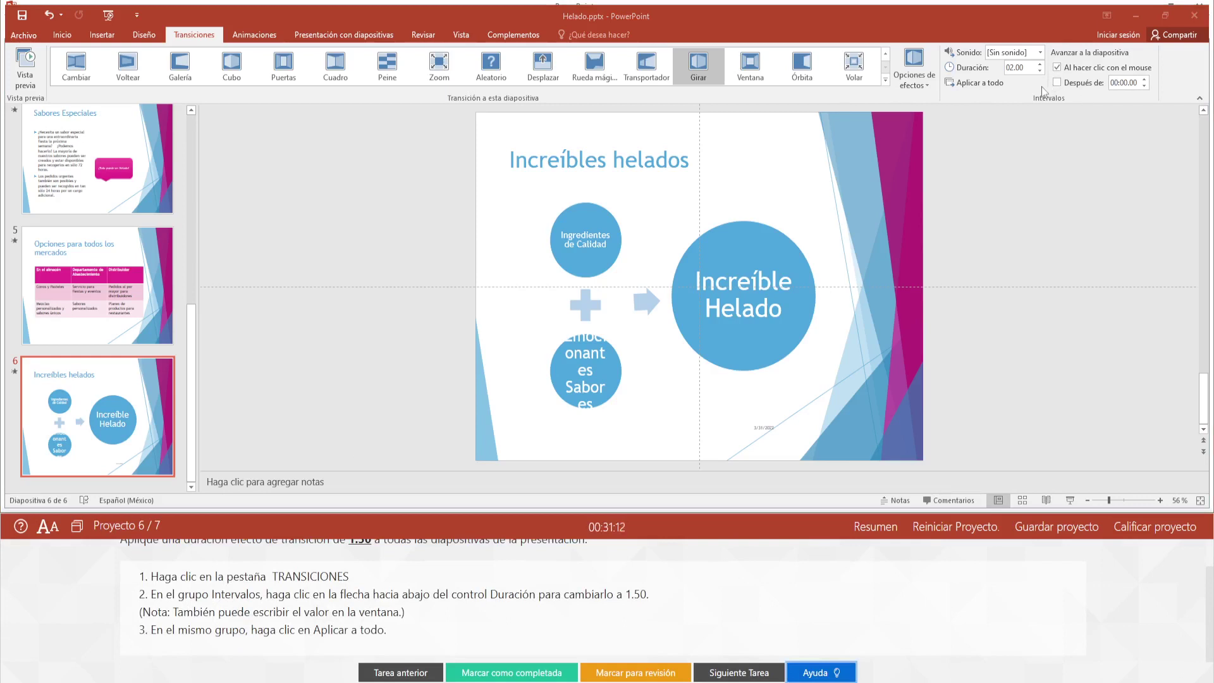
{"action": "left_click", "coordinate": [1039, 53]}
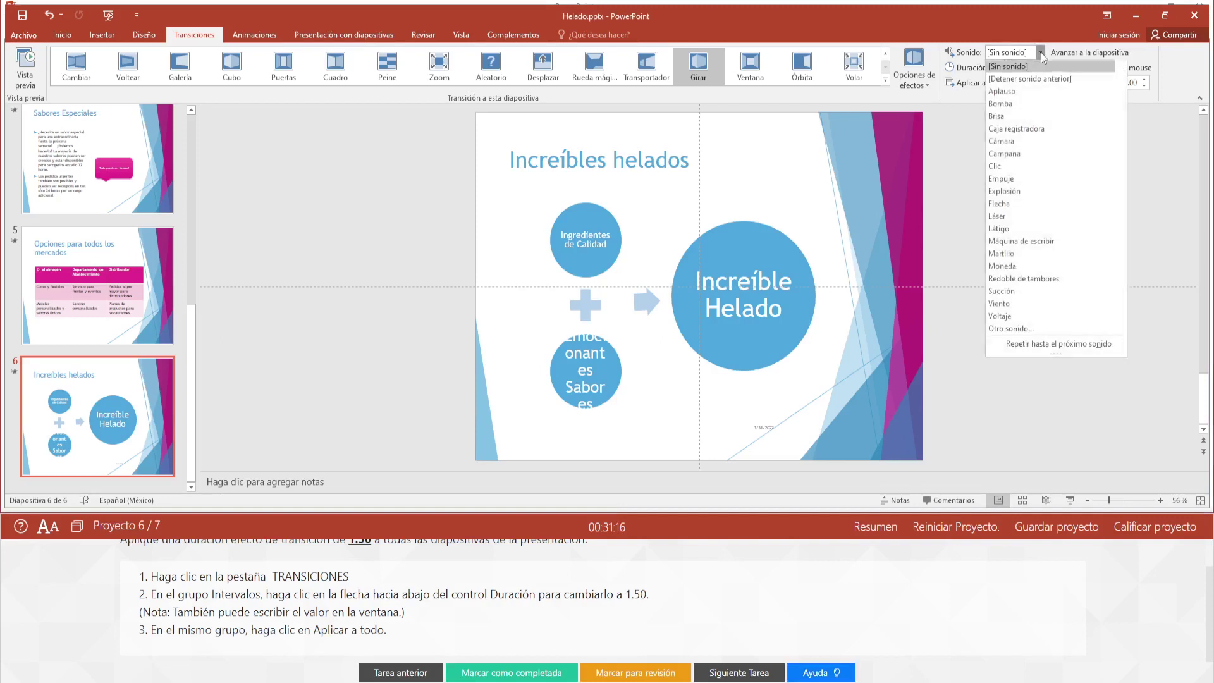
{"action": "left_click", "coordinate": [1040, 53]}
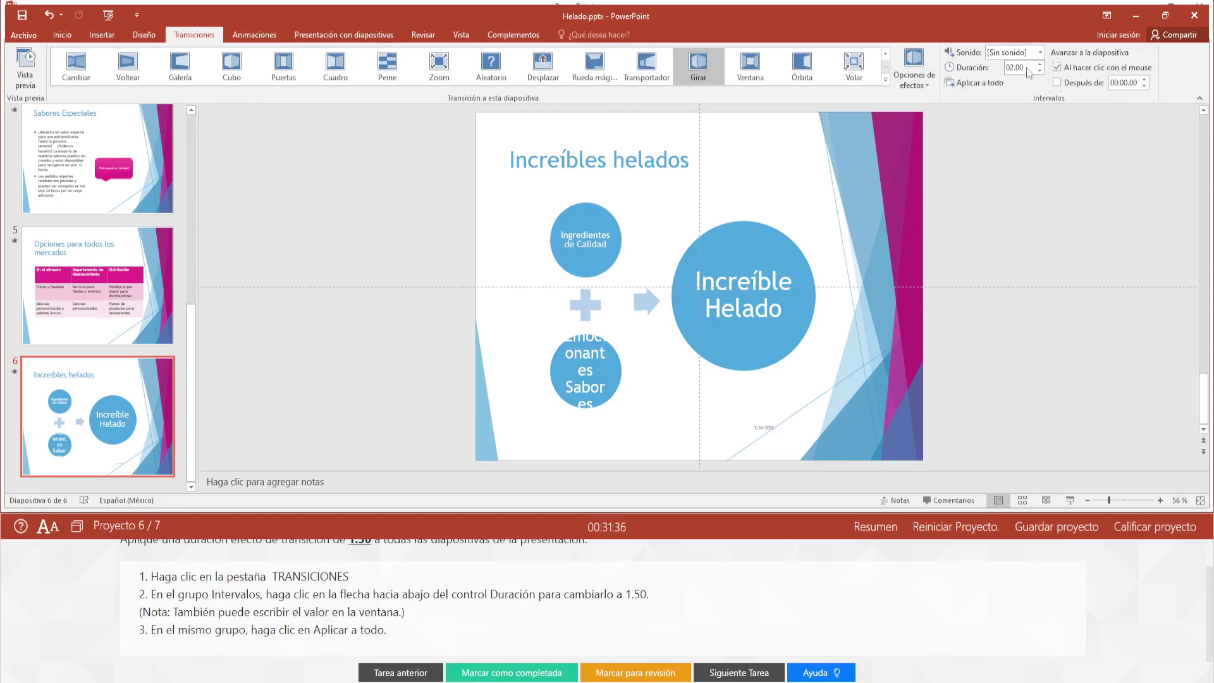
Step: Set the transition duration to 01.50, apply it to all slides, and mark task 4 complete
{"action": "left_click", "coordinate": [1027, 67]}
{"action": "type", "text": "1."}
{"action": "key", "text": "Return"}
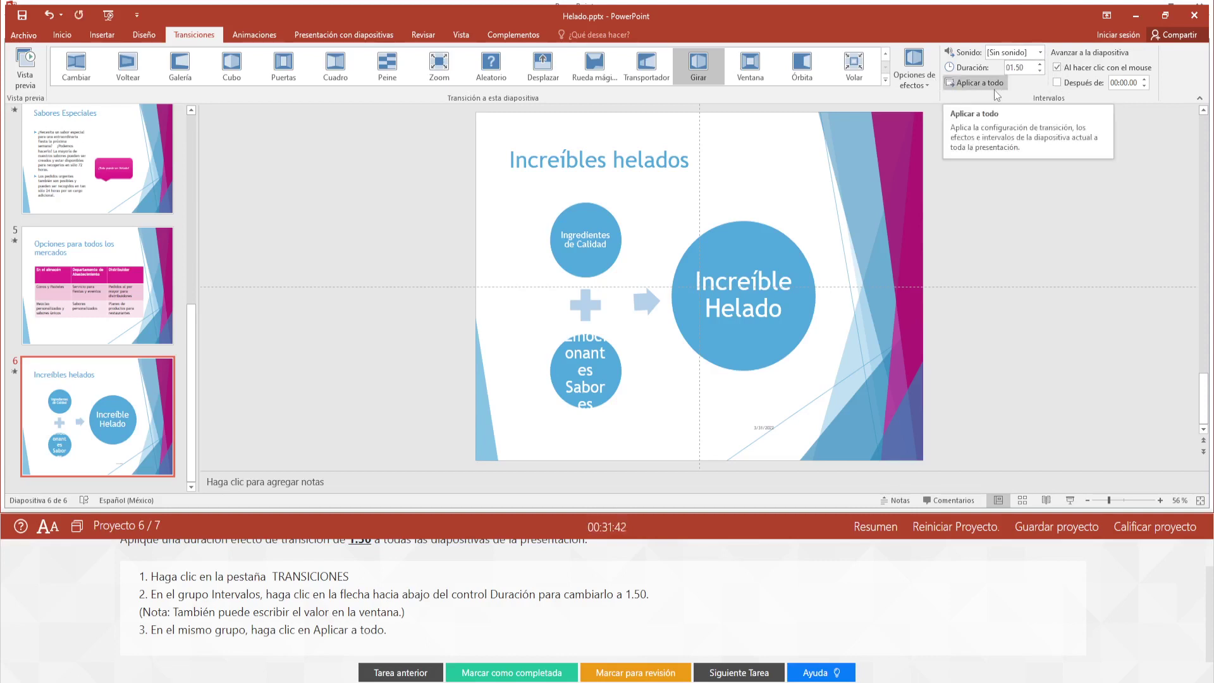
{"action": "left_click", "coordinate": [988, 92]}
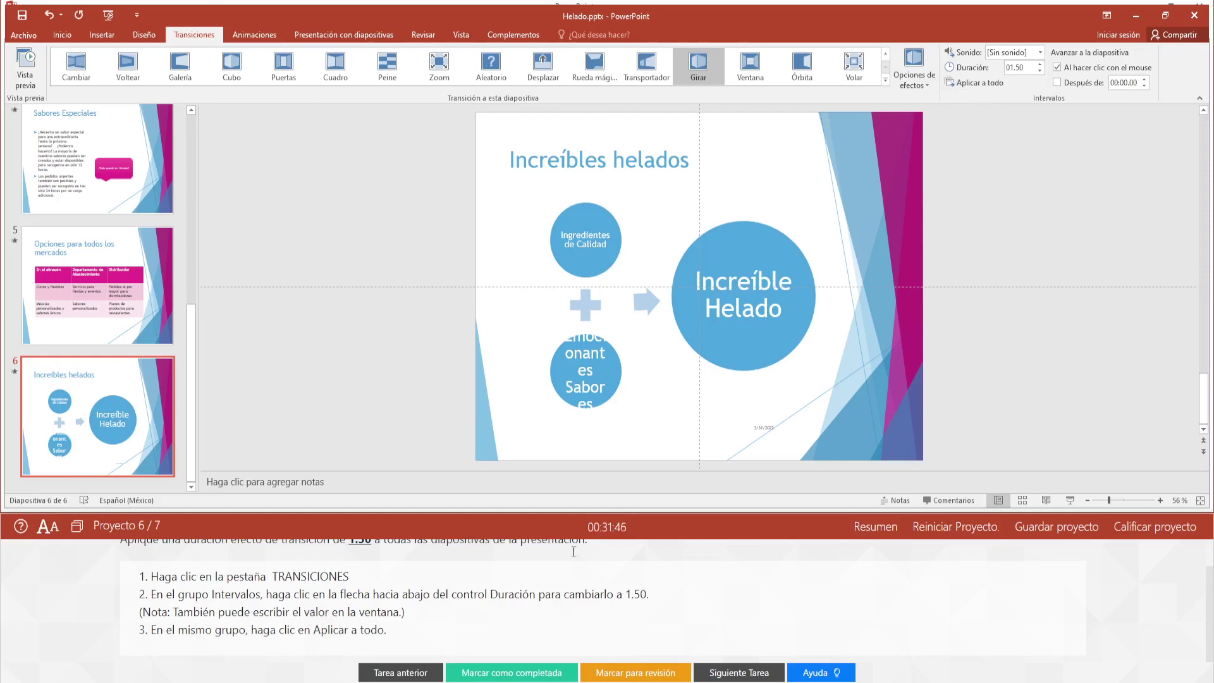
{"action": "left_click", "coordinate": [572, 673]}
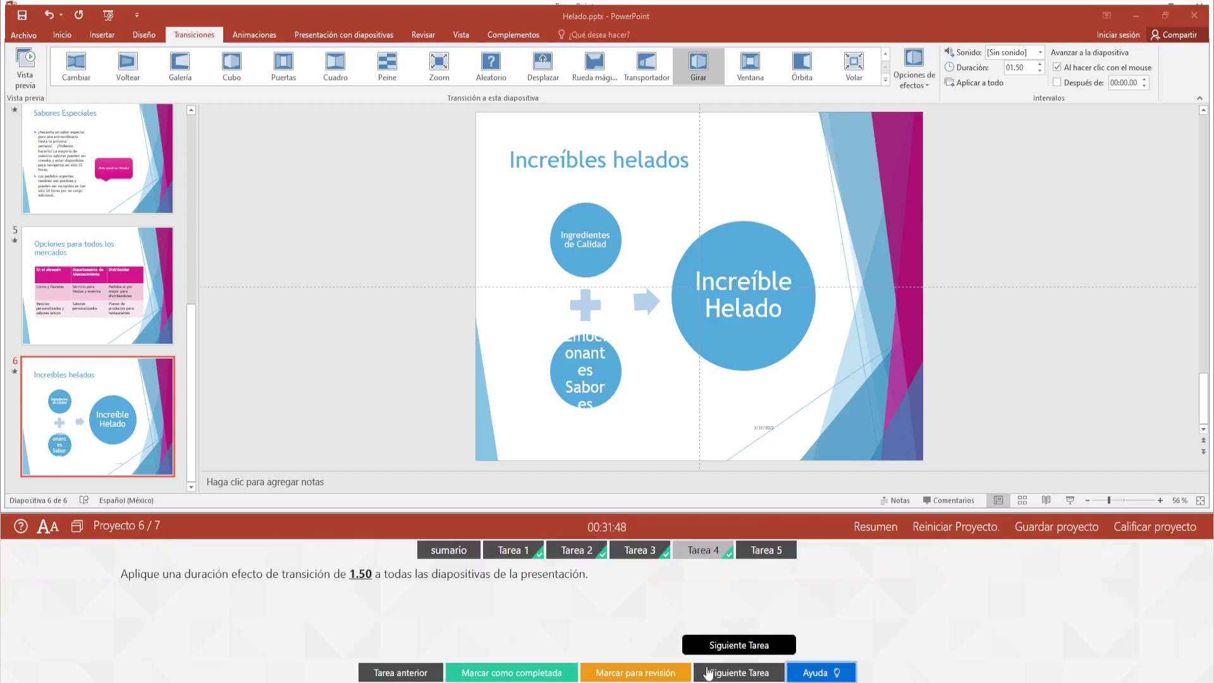
Step: Advance to task 5 and show the File backstage Print page with the printing help steps
{"action": "left_click", "coordinate": [705, 672]}
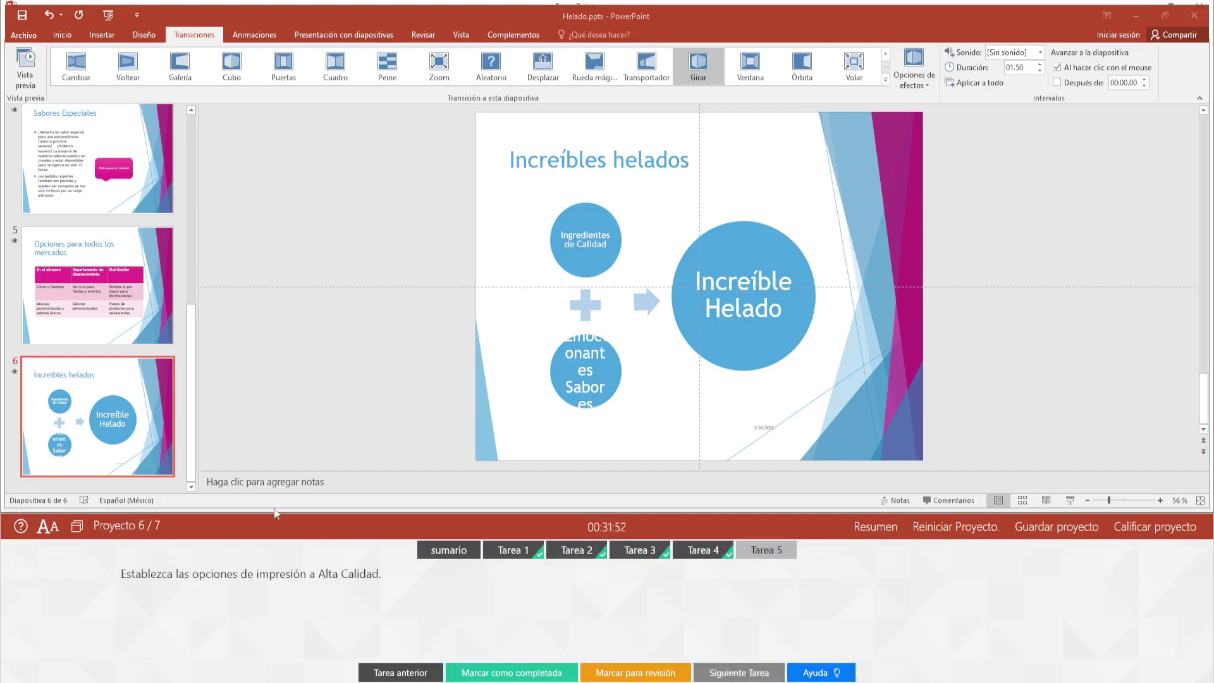
{"action": "left_click", "coordinate": [29, 38]}
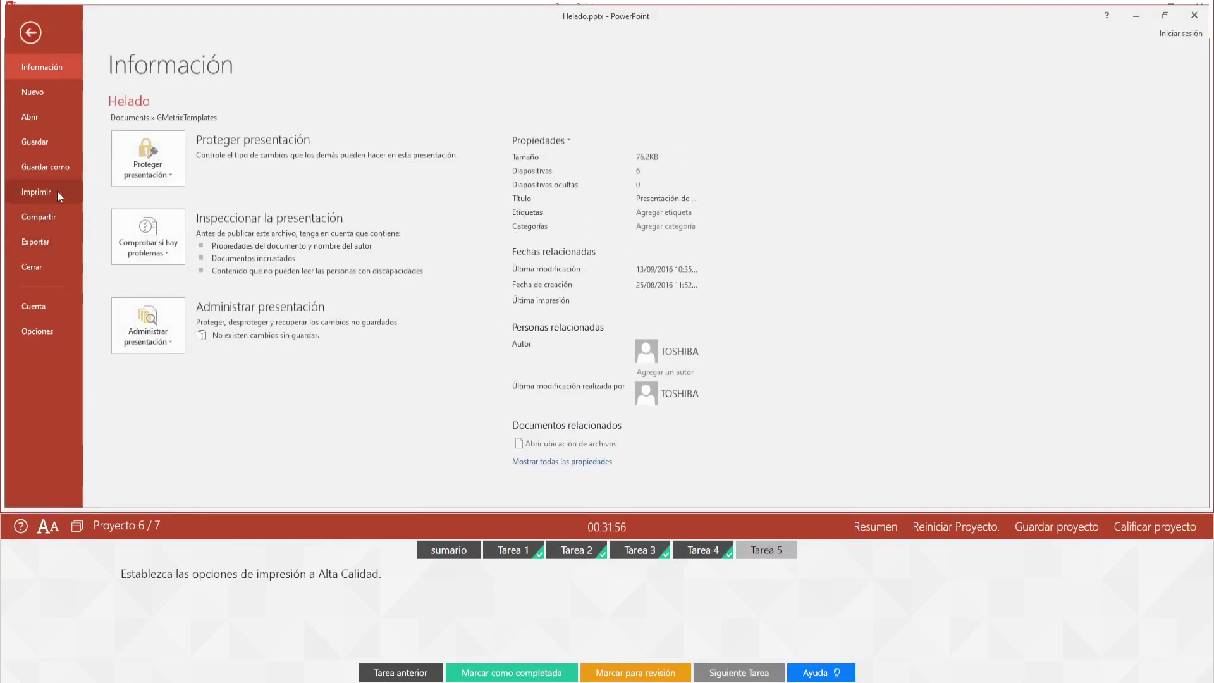
{"action": "left_click", "coordinate": [44, 191]}
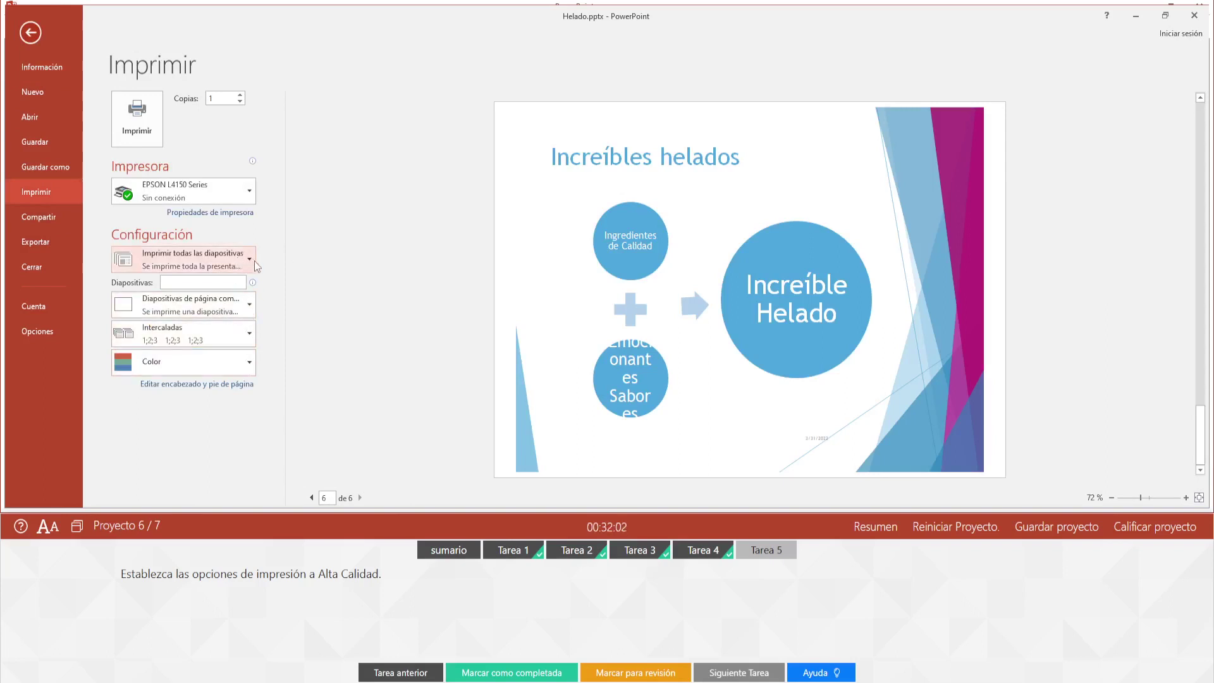
{"action": "left_click", "coordinate": [837, 674]}
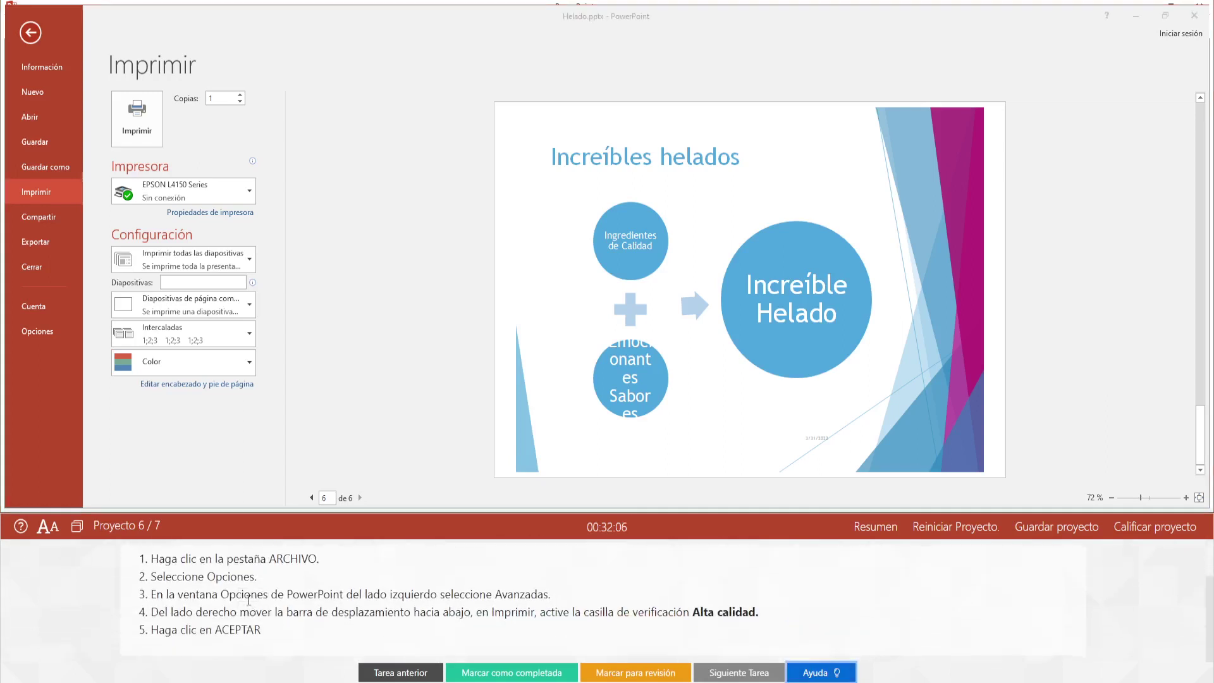
Step: Enable Alta calidad printing under Options > Advanced > Print, confirm with OK, and hide the help
{"action": "left_click", "coordinate": [35, 330]}
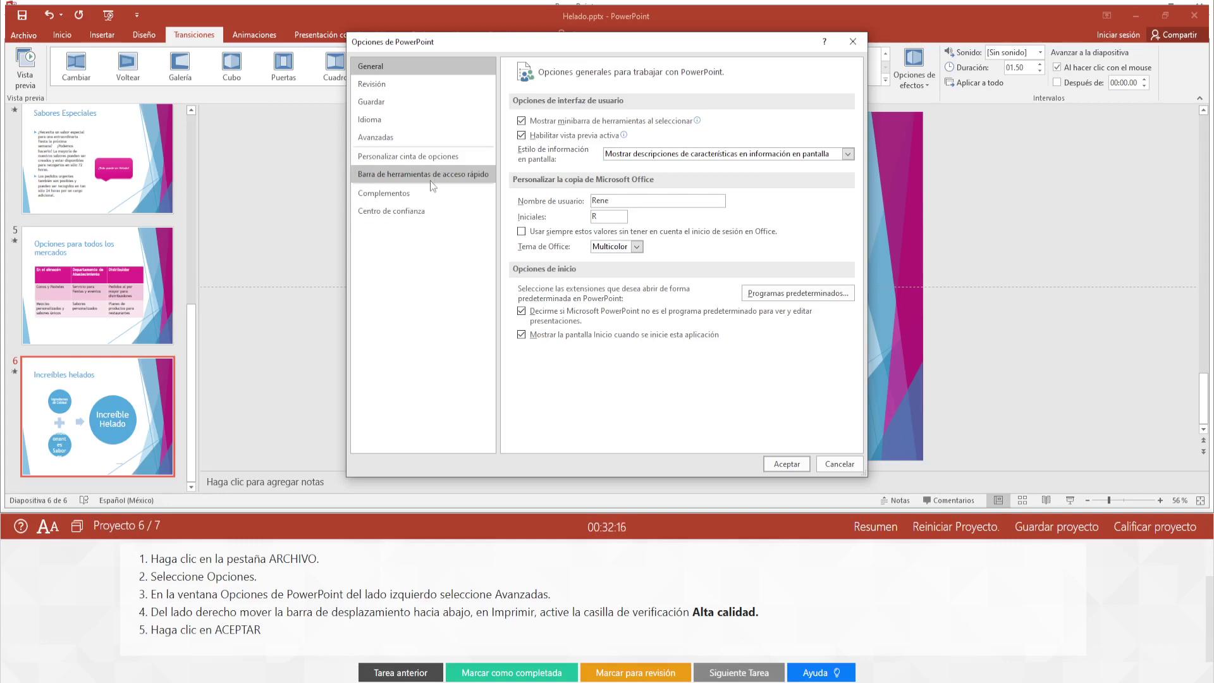
{"action": "left_click", "coordinate": [385, 135]}
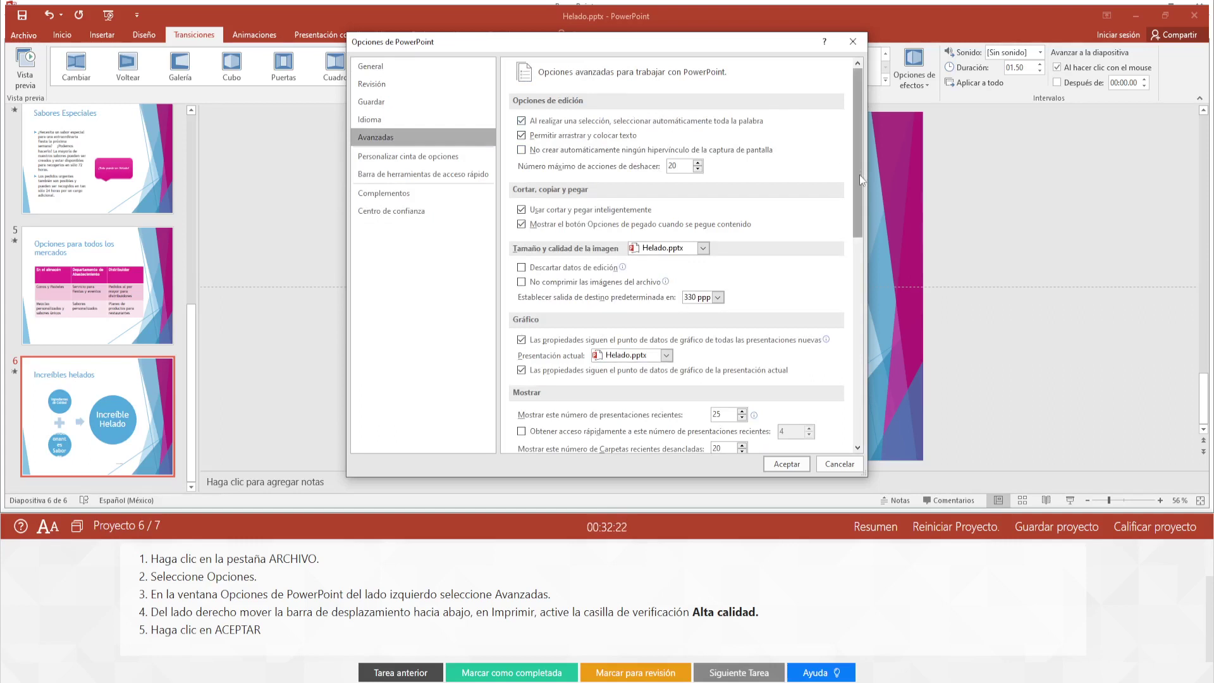
{"action": "left_click_drag", "start_coordinate": [858, 174], "coordinate": [841, 367]}
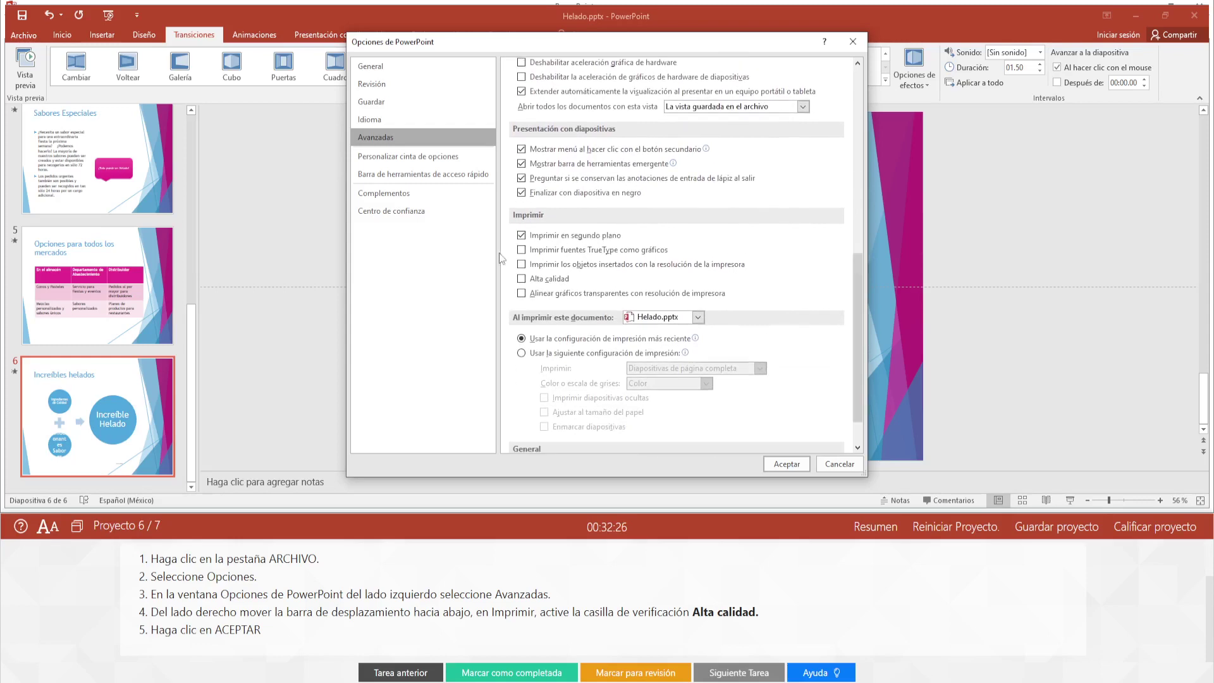
{"action": "left_click", "coordinate": [520, 279]}
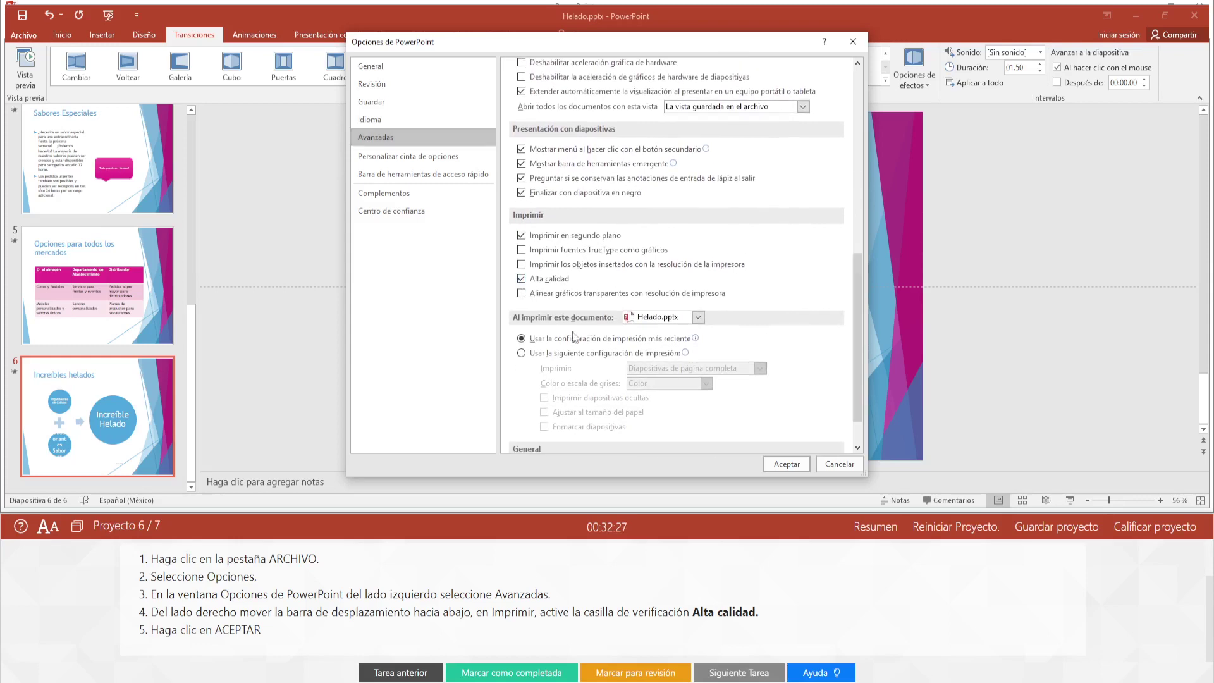
{"action": "left_click", "coordinate": [786, 464]}
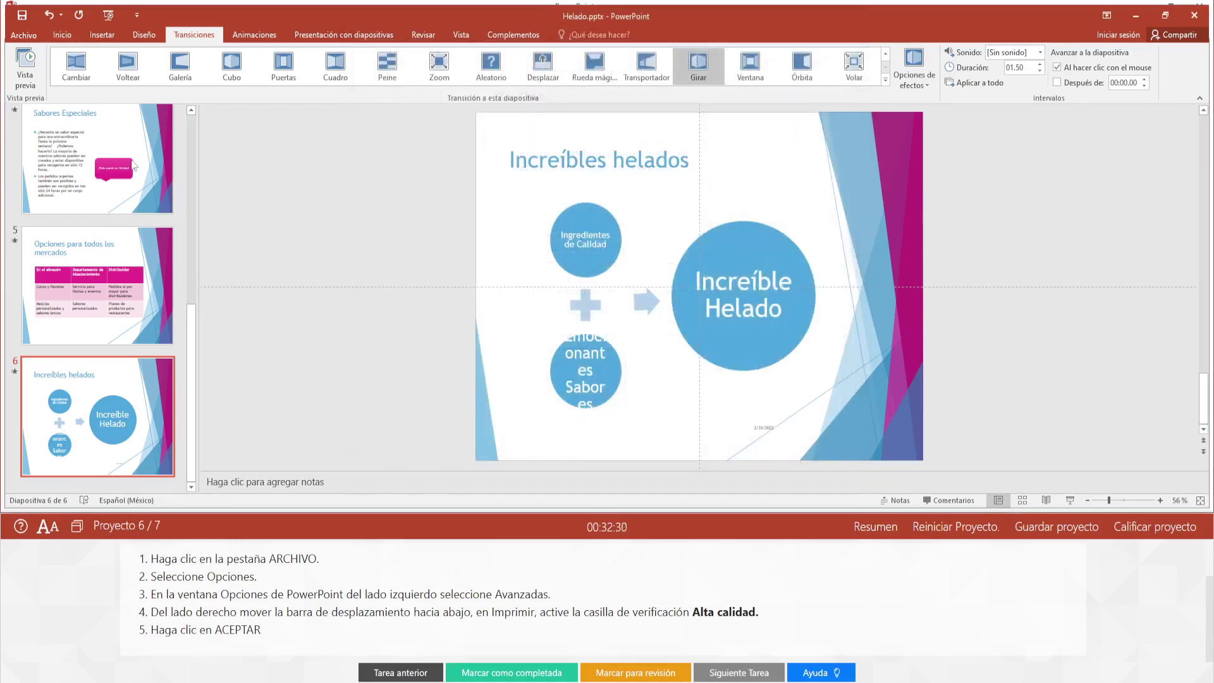
{"action": "left_click", "coordinate": [846, 676]}
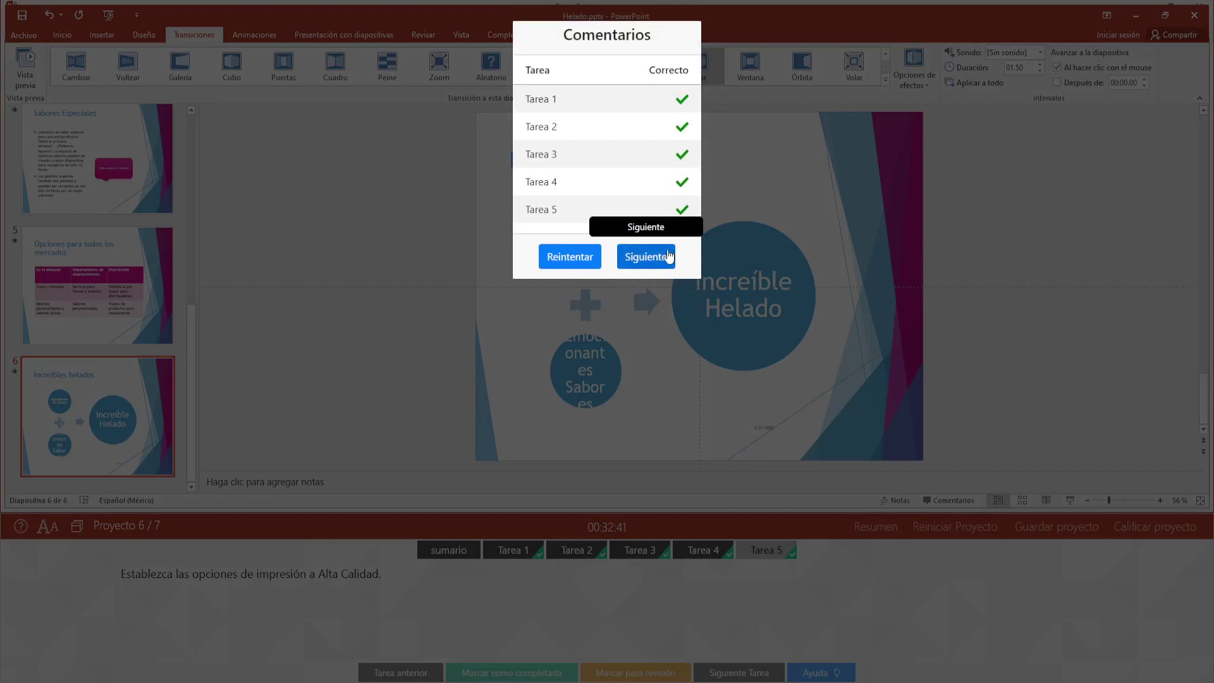
Step: Submit the Helado project and continue to project 7/7, Buceo.pptx
{"action": "left_click", "coordinate": [657, 255]}
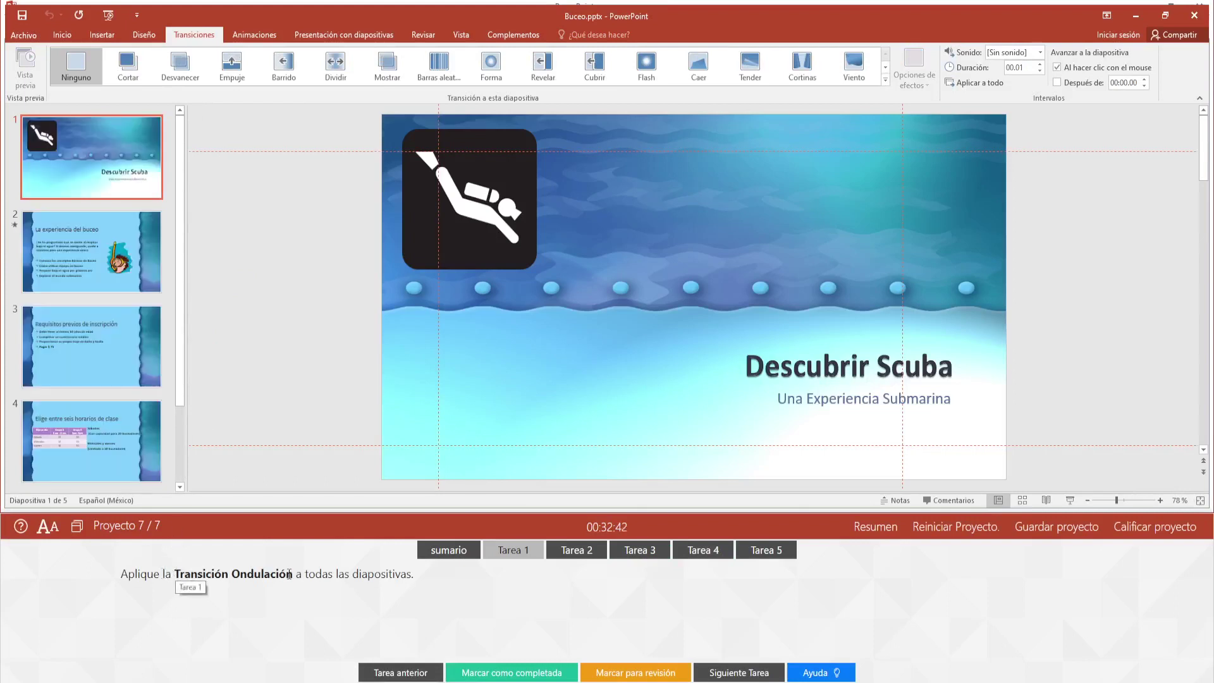
Step: Apply the Ondulación transition from the full transitions gallery to all slides
{"action": "left_click", "coordinate": [885, 80]}
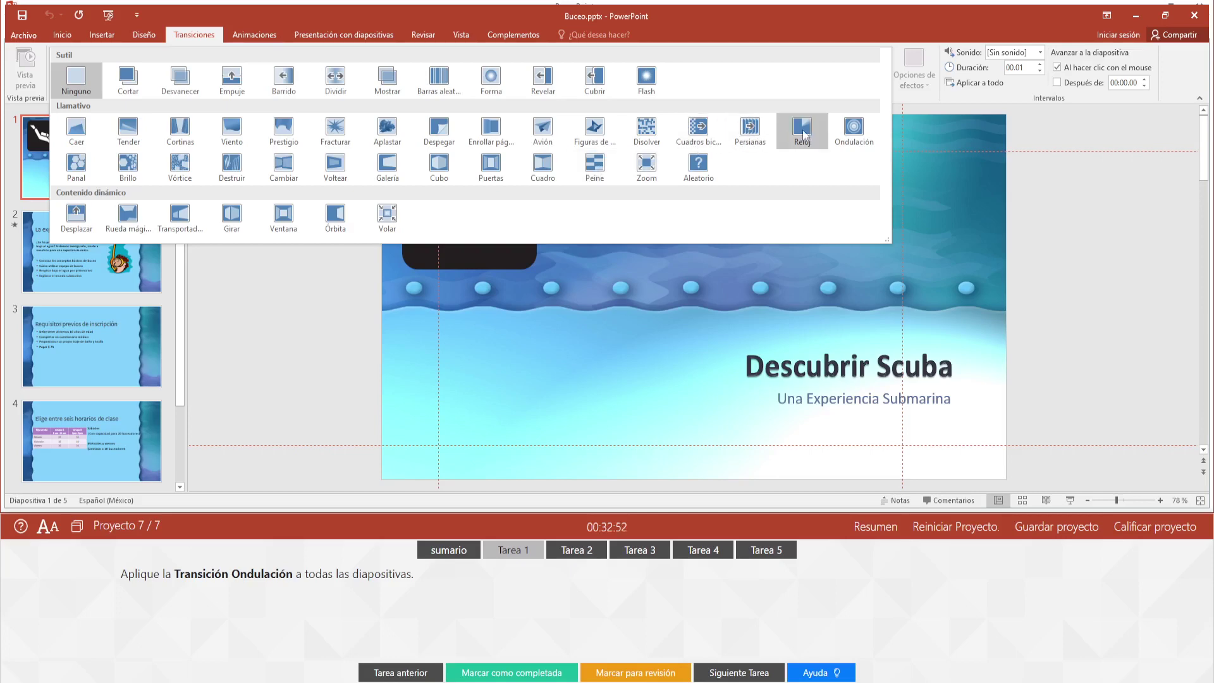
{"action": "left_click", "coordinate": [852, 130]}
{"action": "left_click", "coordinate": [996, 85]}
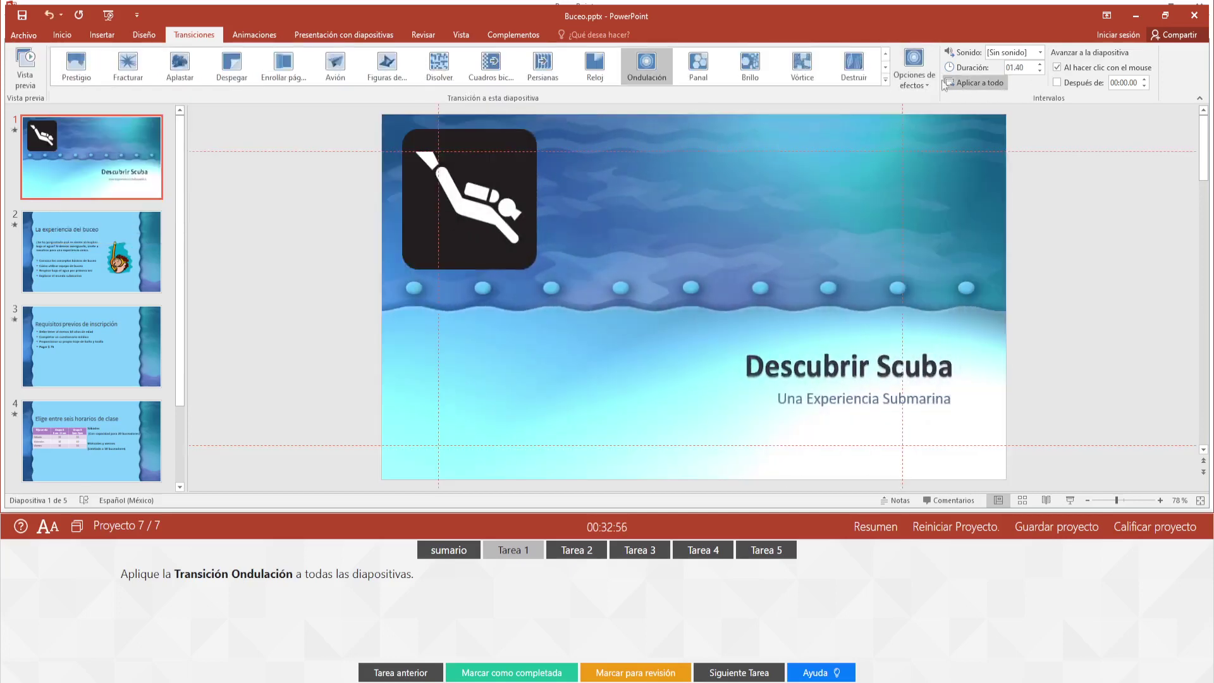
Step: Review and close the help steps, mark task 1 complete, and advance to task 2
{"action": "left_click", "coordinate": [835, 670]}
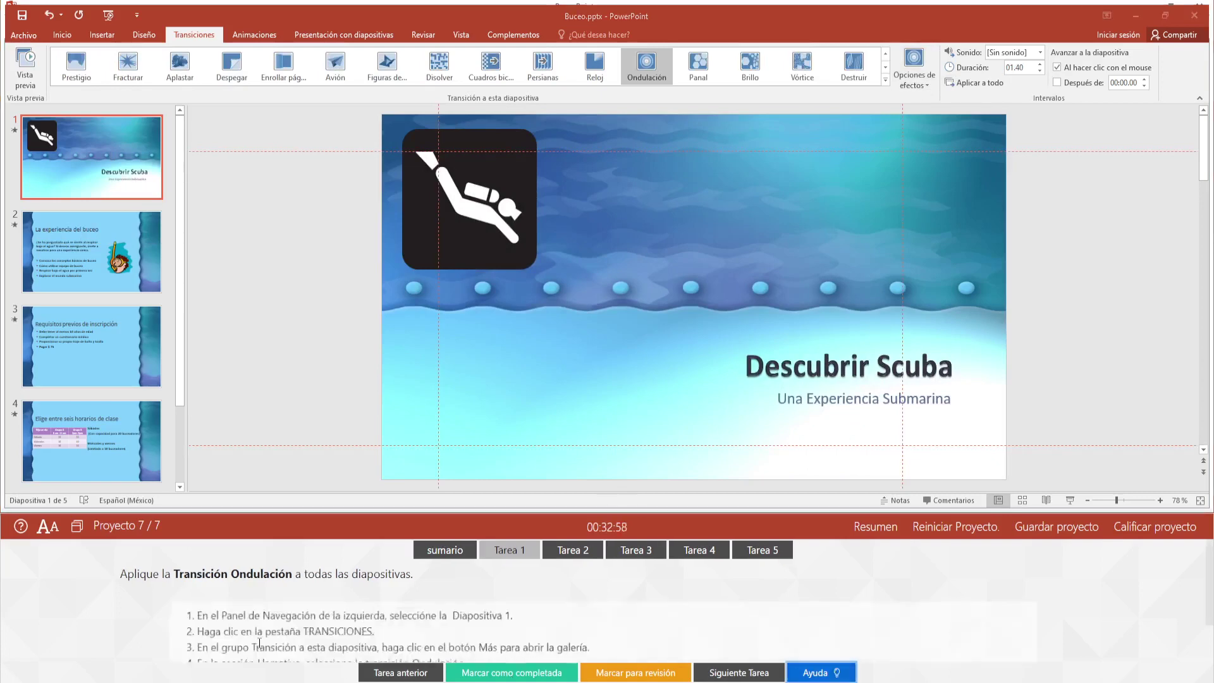
{"action": "left_click_drag", "start_coordinate": [590, 595], "coordinate": [158, 631]}
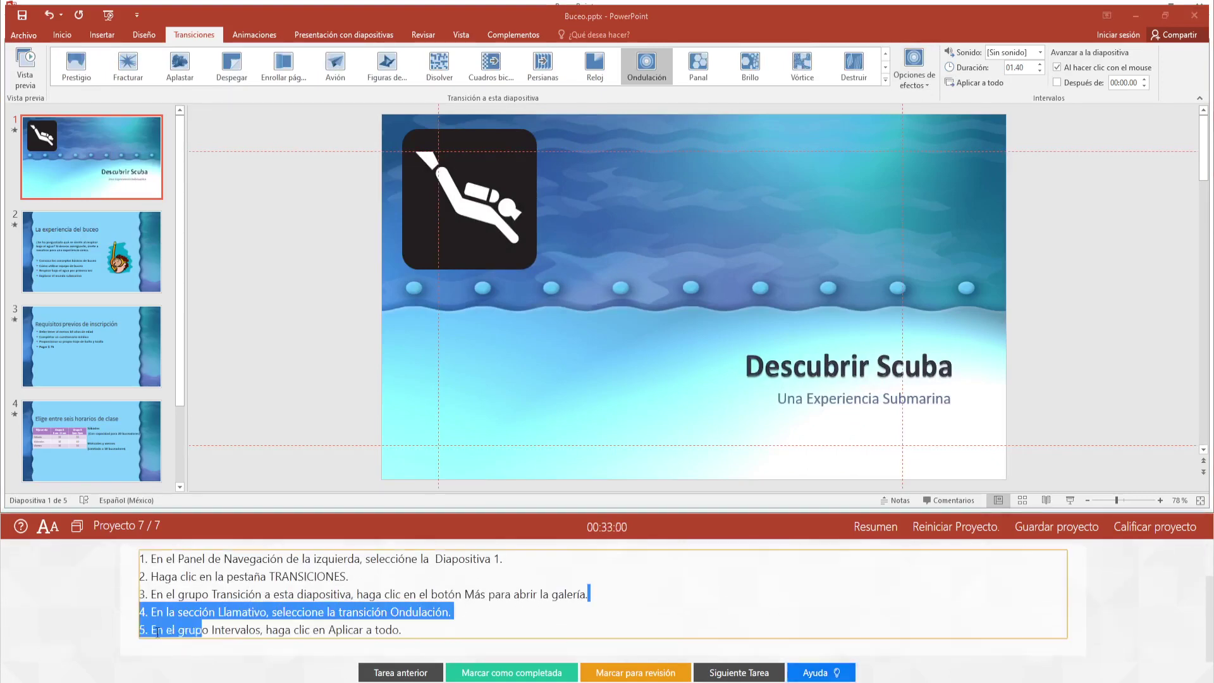
{"action": "left_click", "coordinate": [391, 627]}
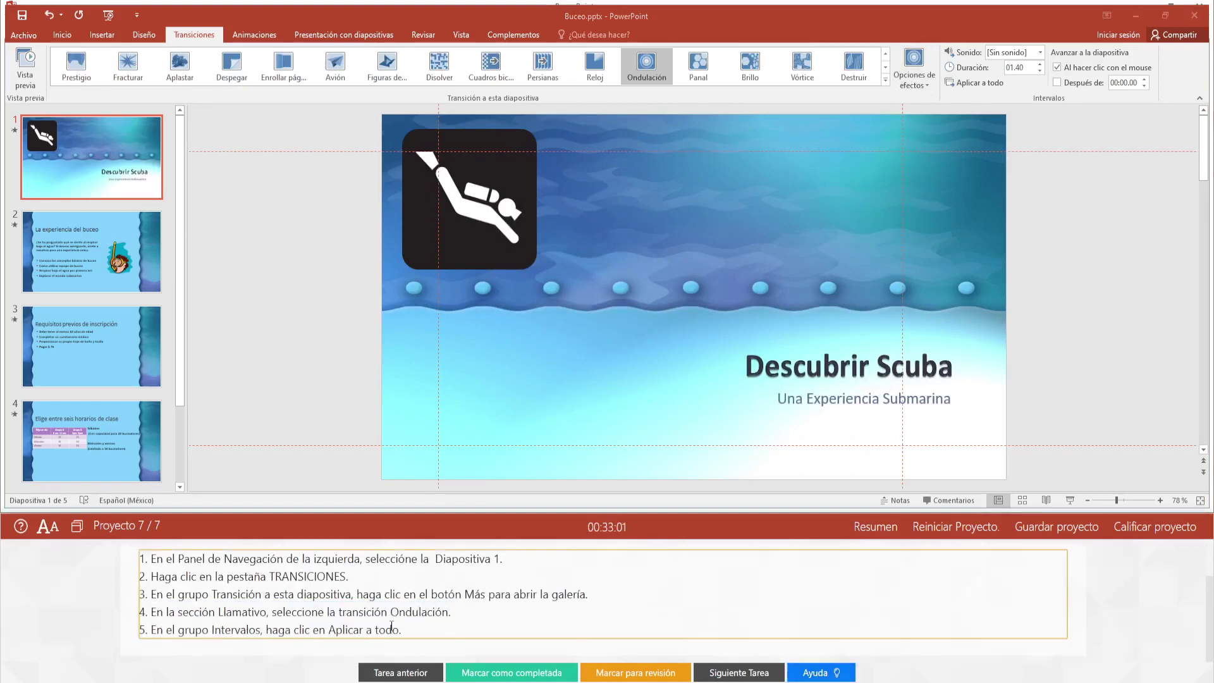
{"action": "left_click", "coordinate": [815, 672]}
{"action": "left_click", "coordinate": [559, 676]}
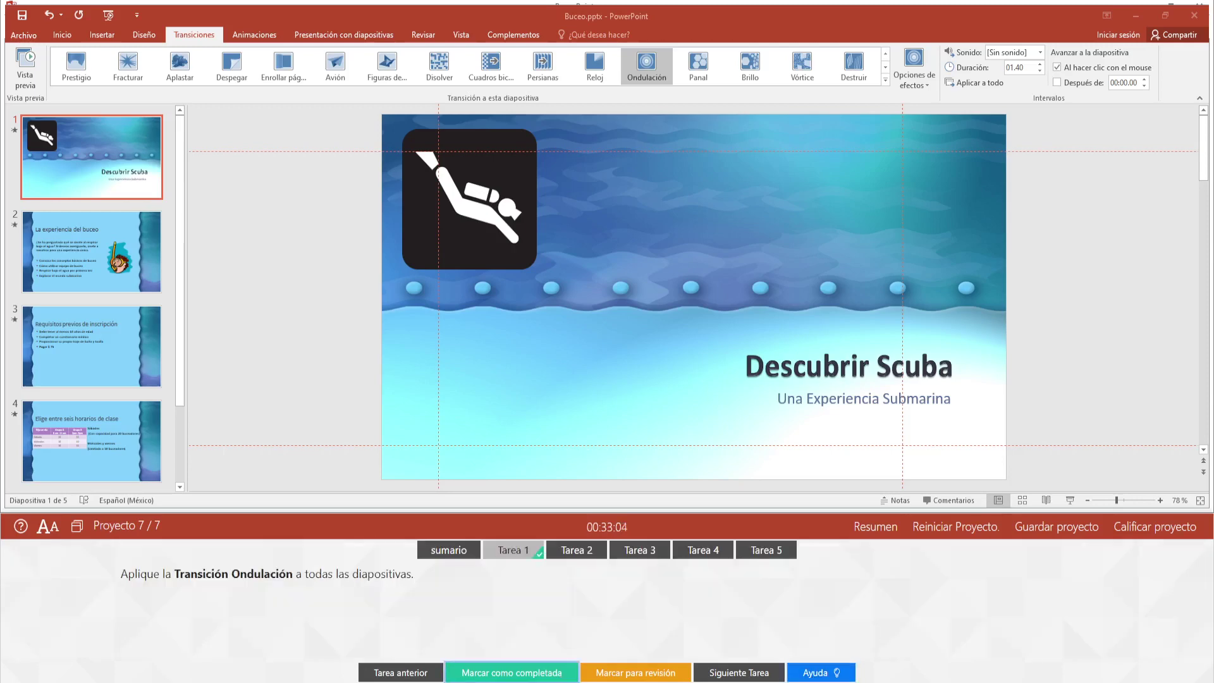
{"action": "left_click", "coordinate": [777, 676]}
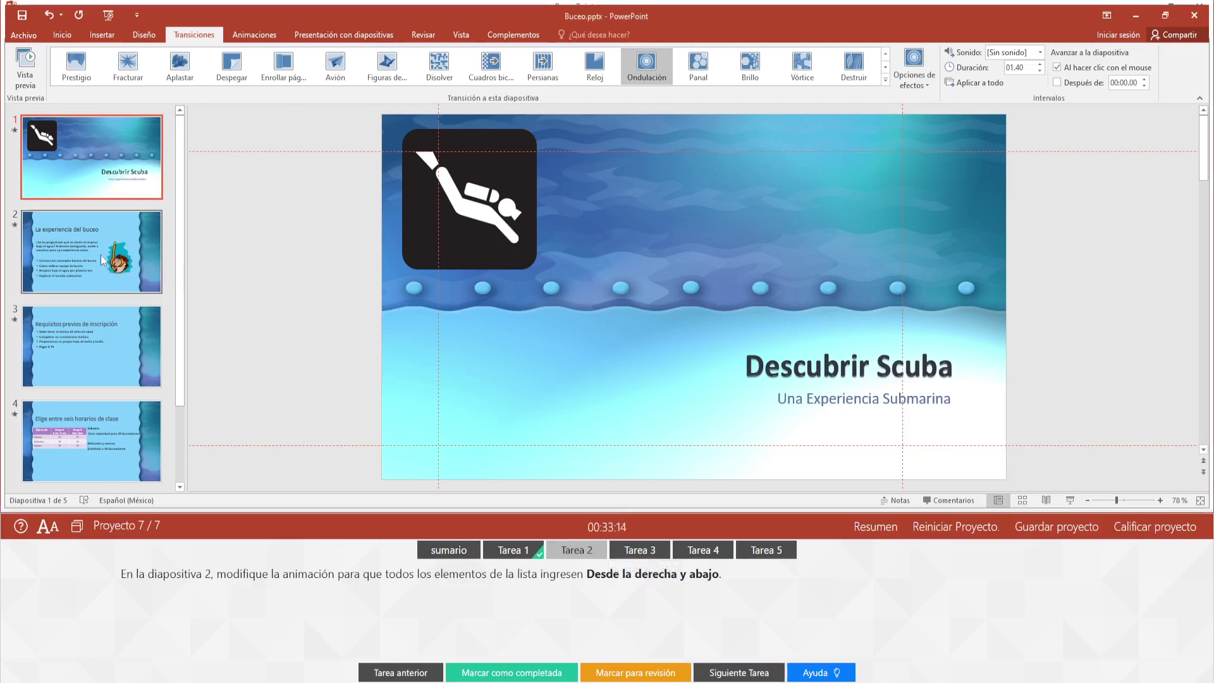
Step: Select all list items on slide 2 and set their animation effect to Desde la derecha y abajo
{"action": "left_click", "coordinate": [126, 267]}
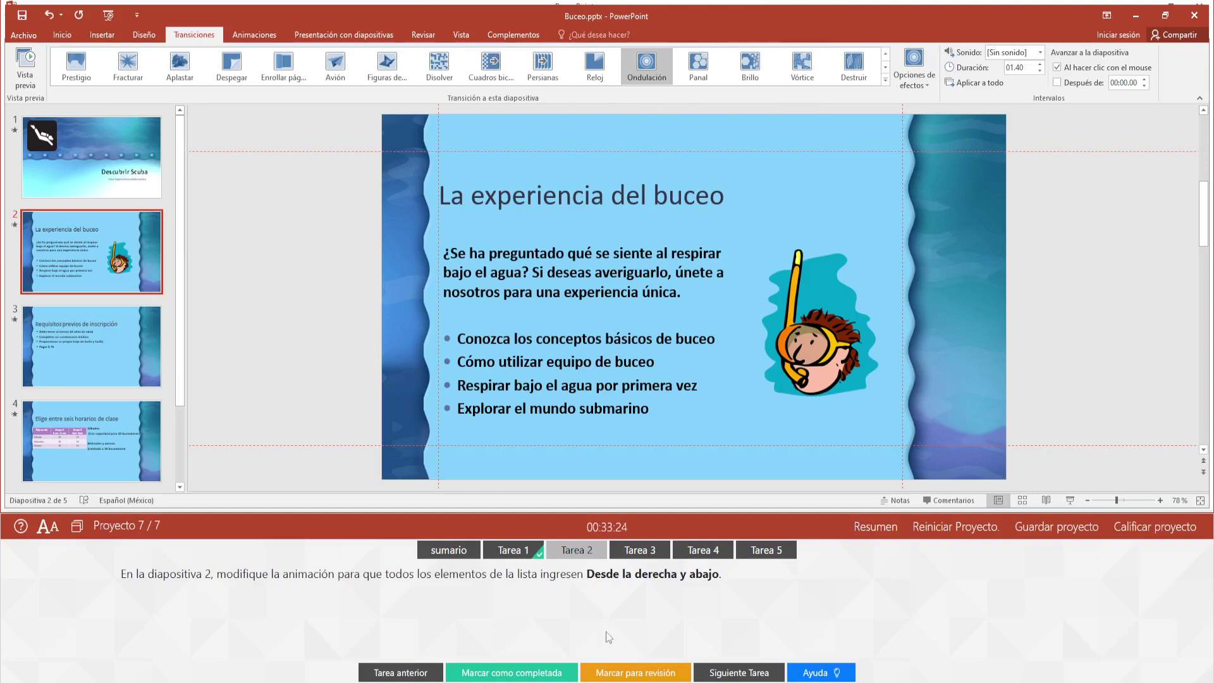
{"action": "left_click", "coordinate": [815, 672]}
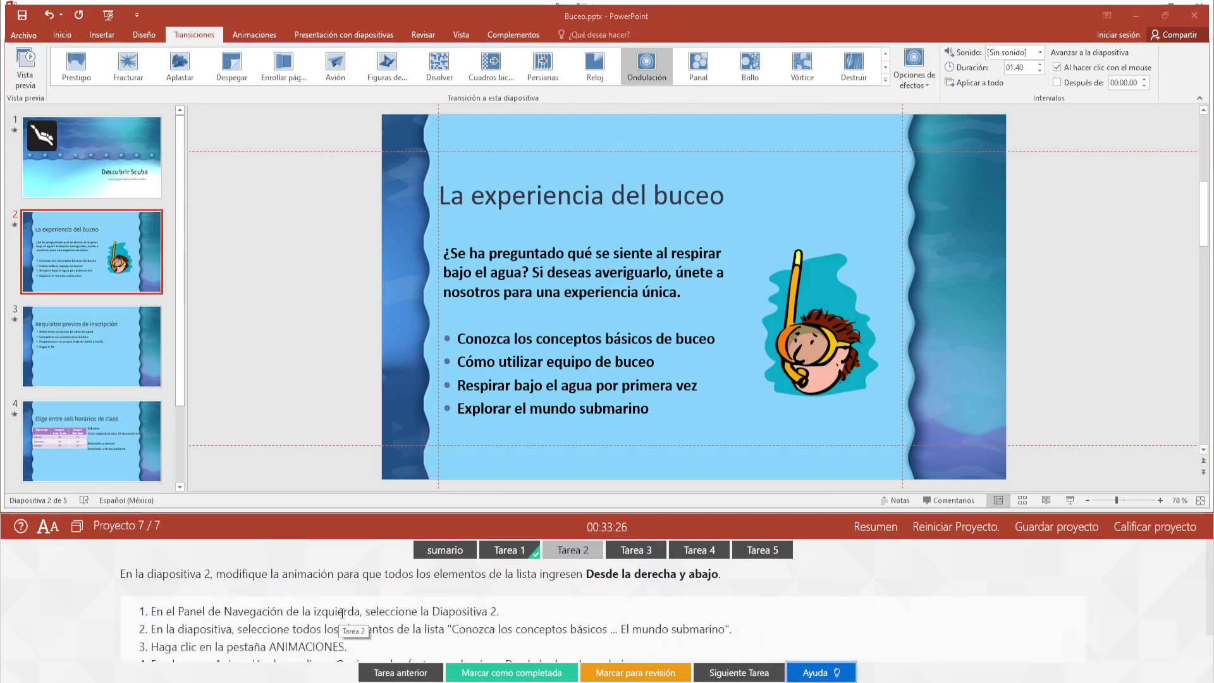
{"action": "scroll", "coordinate": [341, 612], "scroll_direction": "down", "scroll_amount": 1}
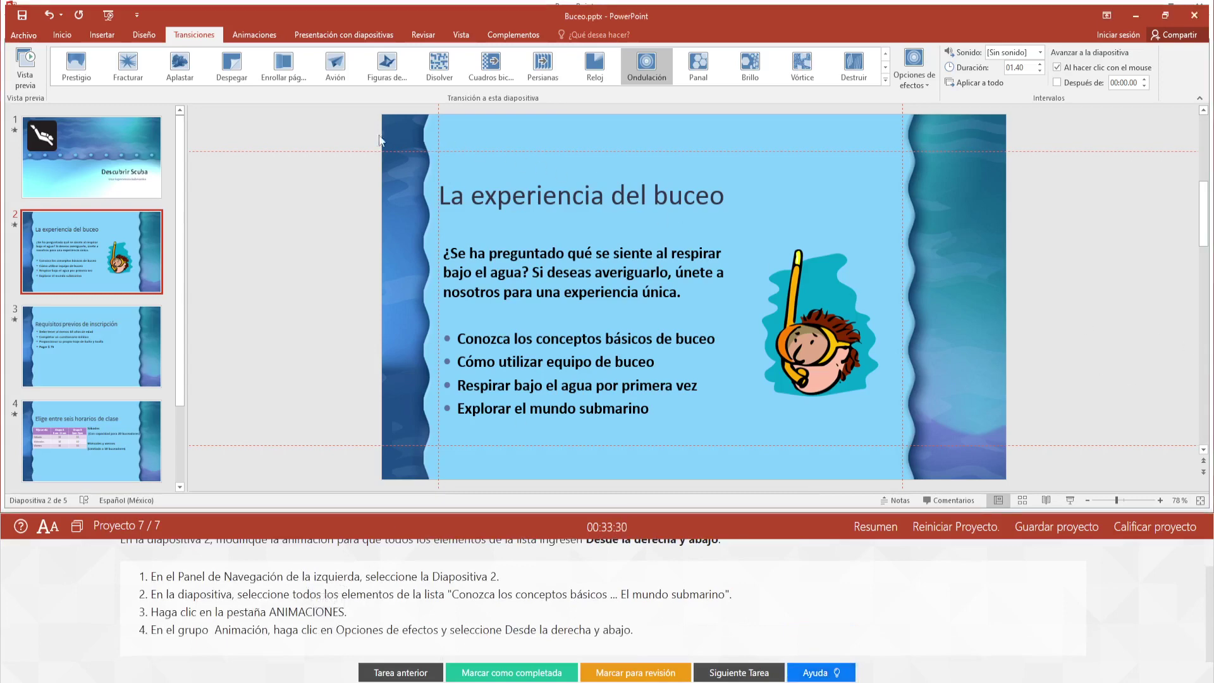
{"action": "left_click_drag", "start_coordinate": [368, 127], "coordinate": [1043, 483]}
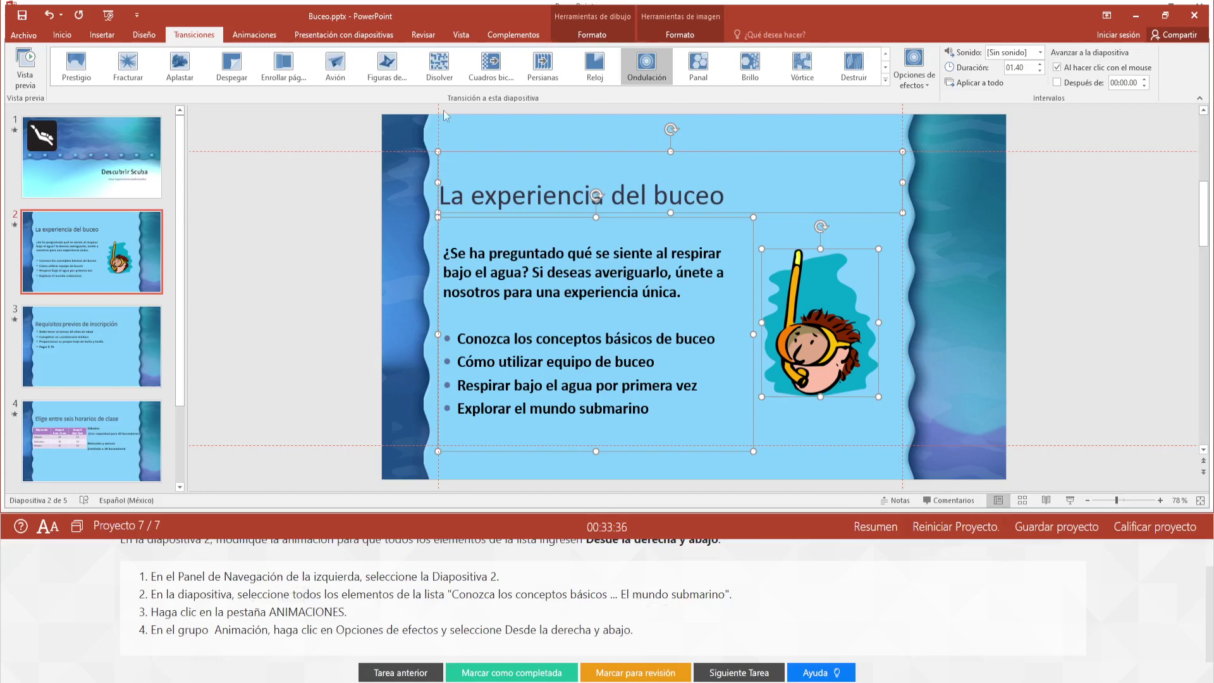
{"action": "left_click", "coordinate": [254, 35]}
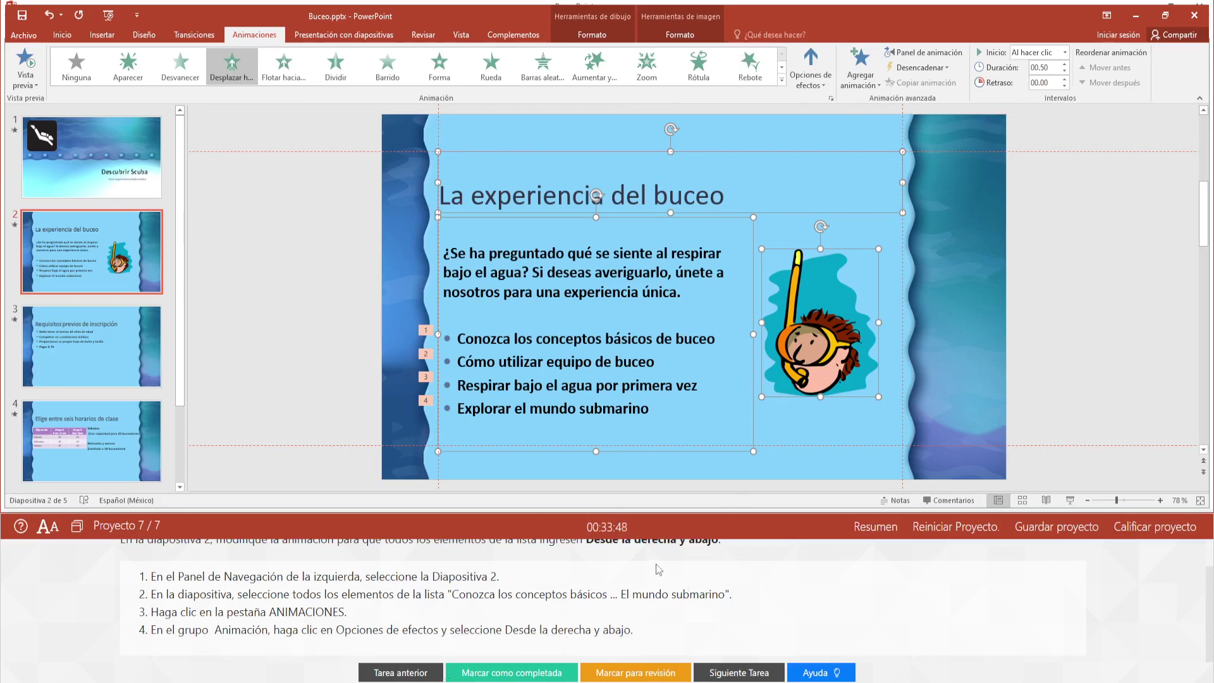
{"action": "left_click", "coordinate": [824, 91]}
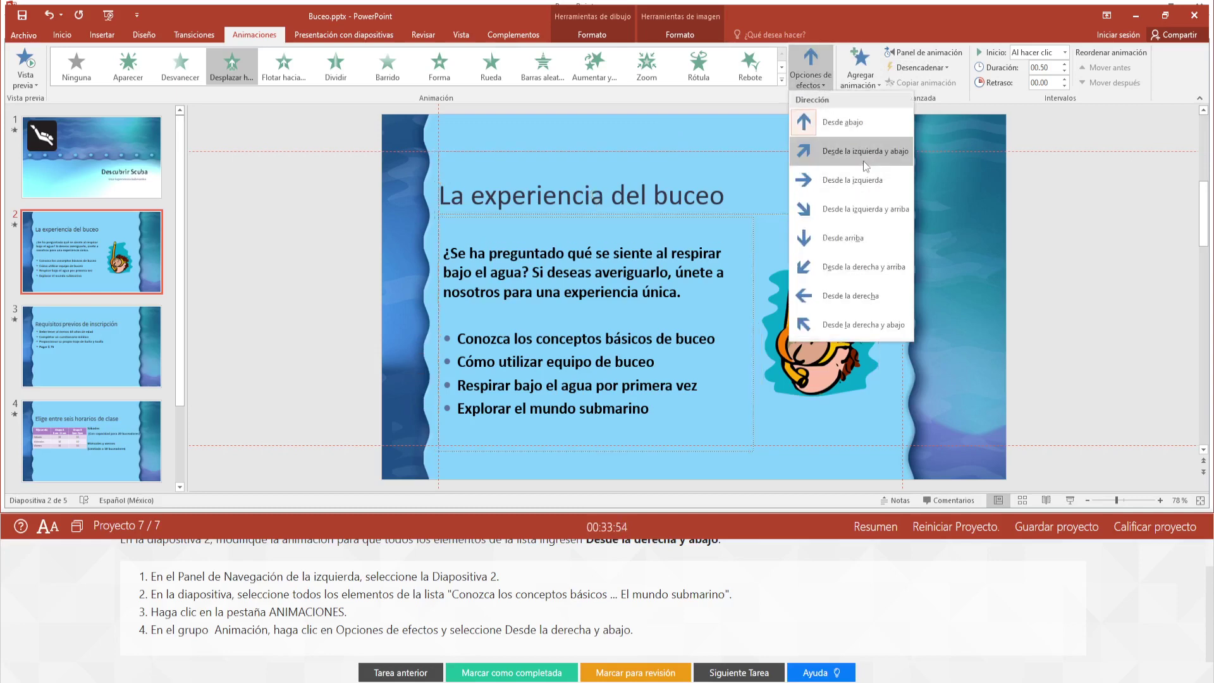
{"action": "left_click", "coordinate": [885, 333]}
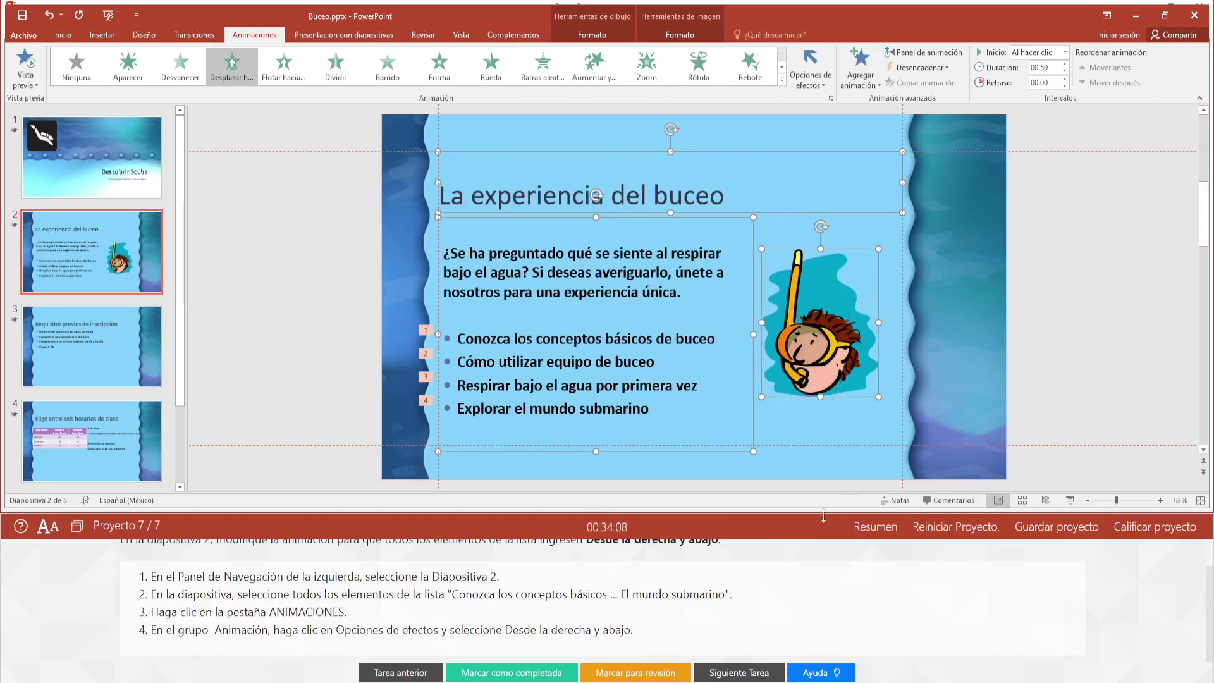
{"action": "left_click", "coordinate": [809, 673]}
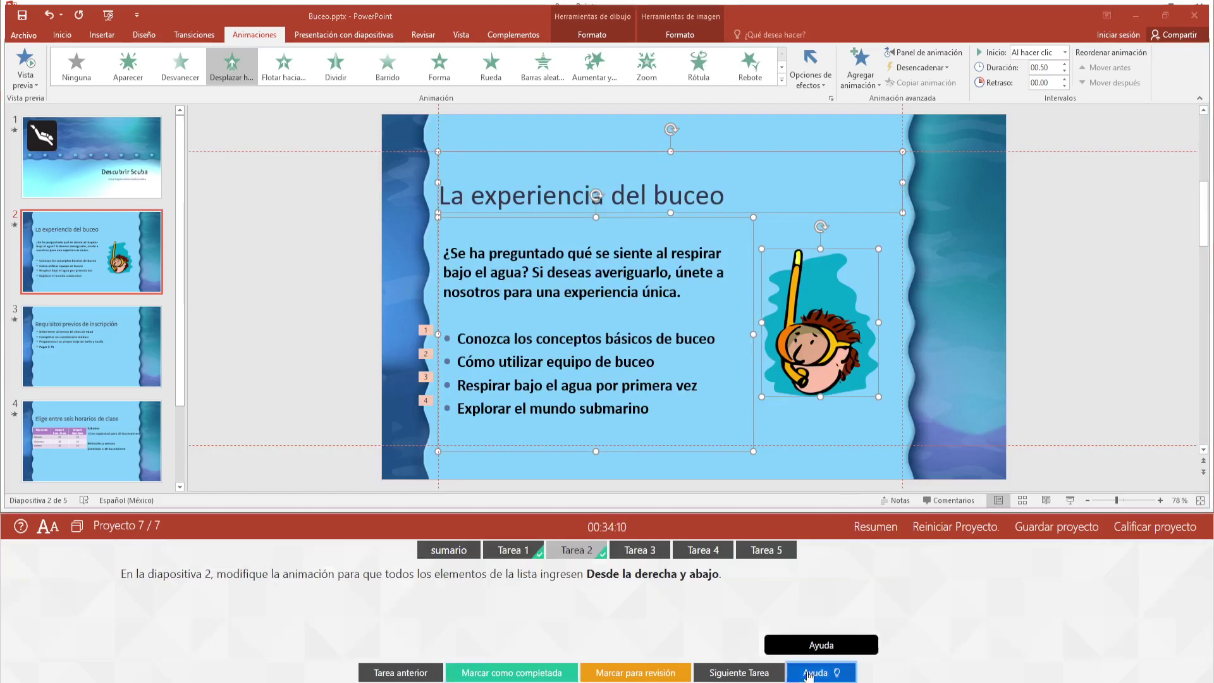
Step: Add the comment 'Actualización de la tarifa a $ 90' after 'Pagar $ 75' on slide 3
{"action": "left_click", "coordinate": [738, 672]}
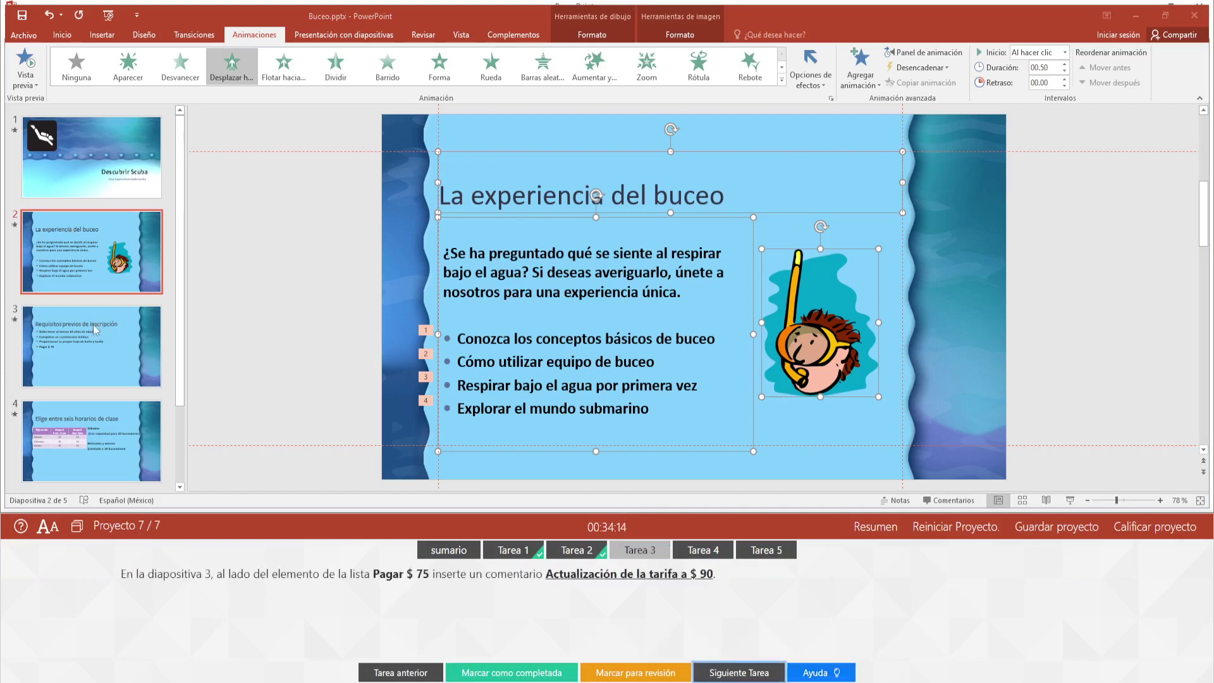
{"action": "left_click", "coordinate": [86, 349]}
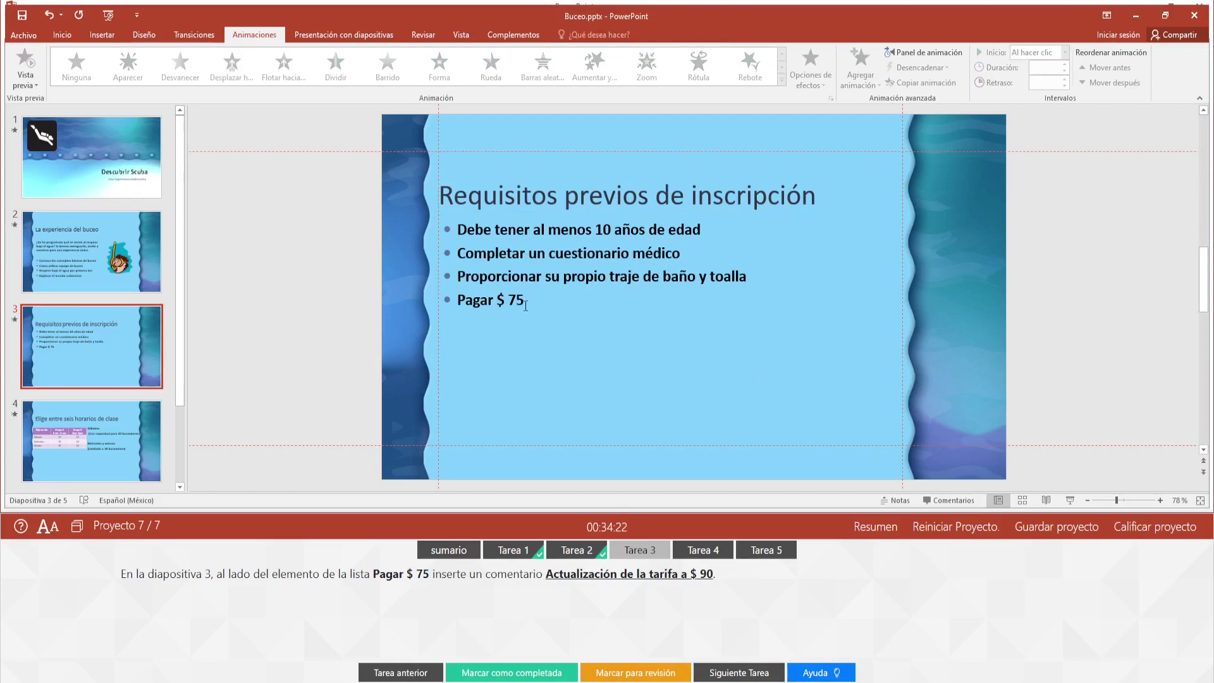
{"action": "left_click", "coordinate": [527, 301]}
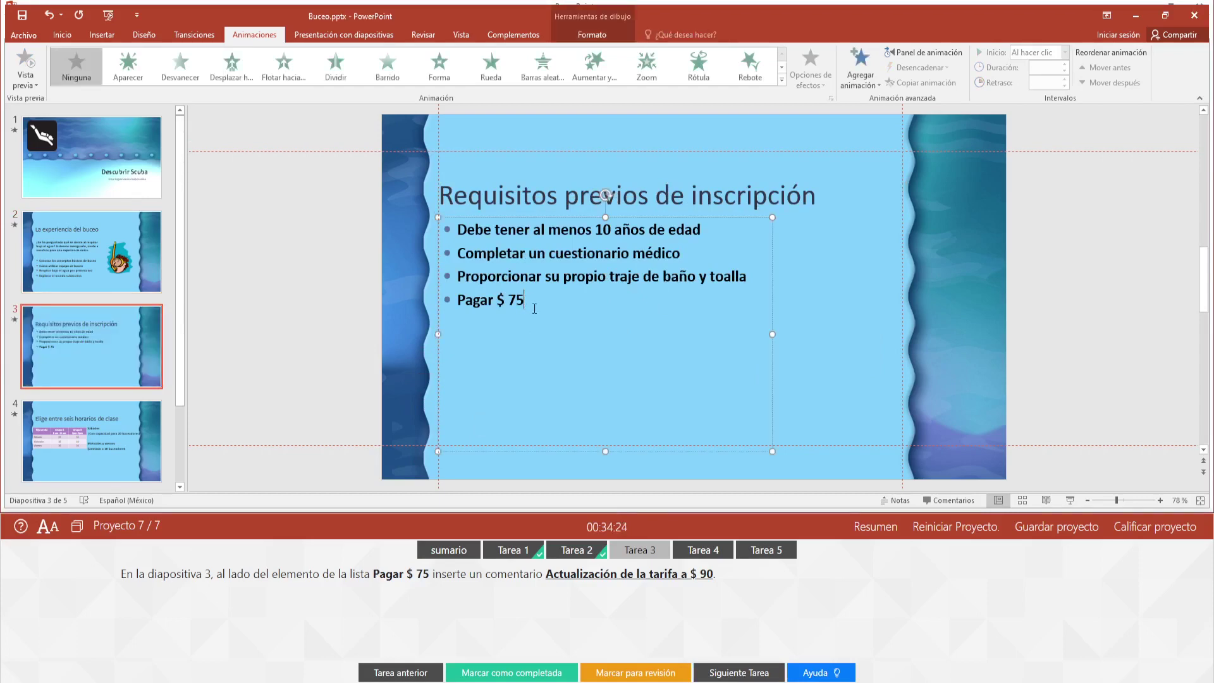
{"action": "left_click", "coordinate": [102, 35]}
{"action": "left_click", "coordinate": [530, 64]}
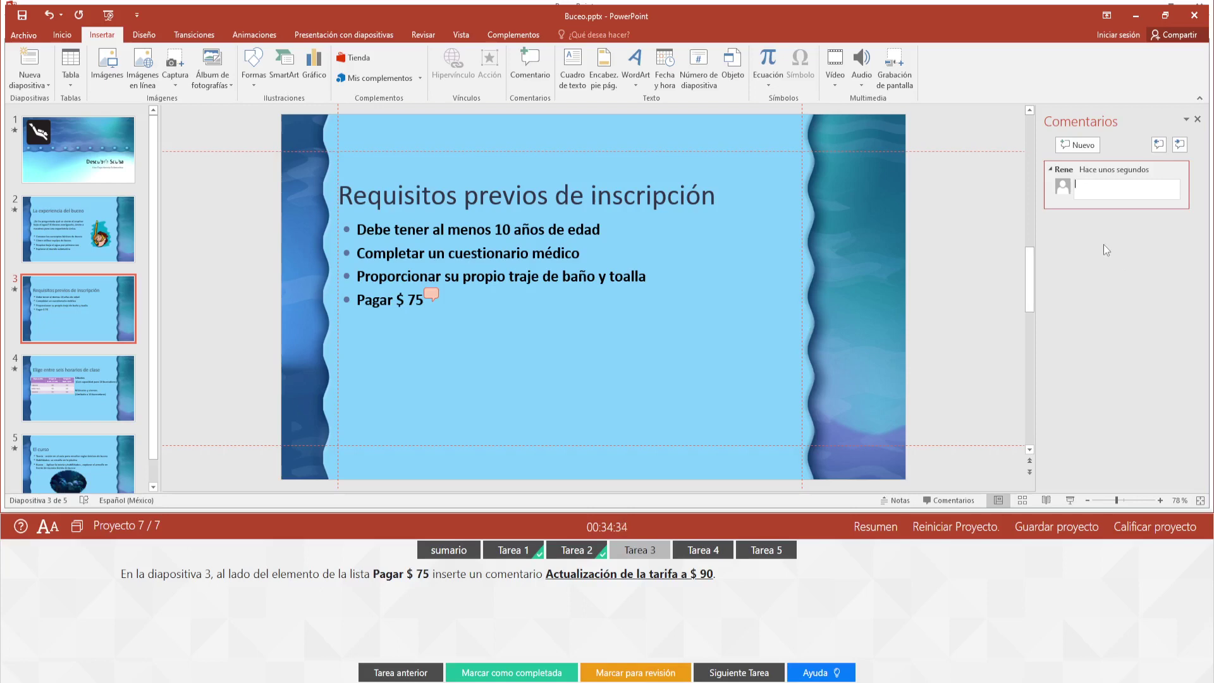
{"action": "type", "text": "Actu"}
{"action": "type", "text": " a"}
{"action": "left_click", "coordinate": [1103, 243]}
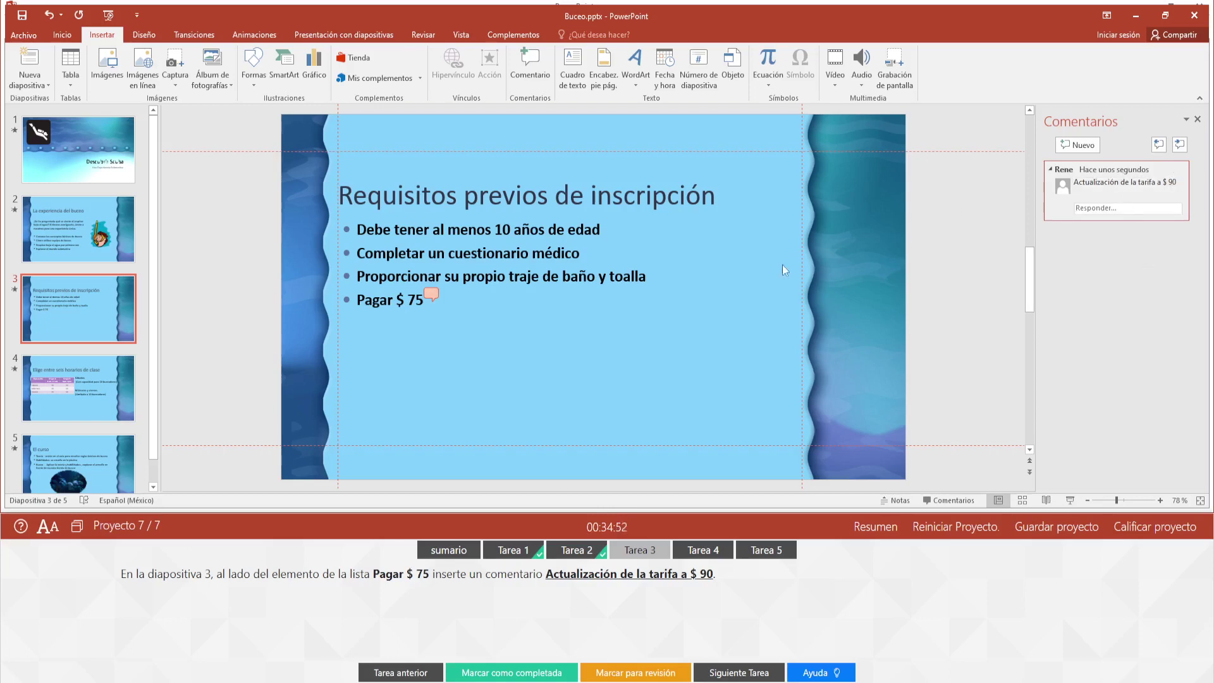
Step: Mark the comment task complete and move on to the animation-order task
{"action": "left_click", "coordinate": [534, 298]}
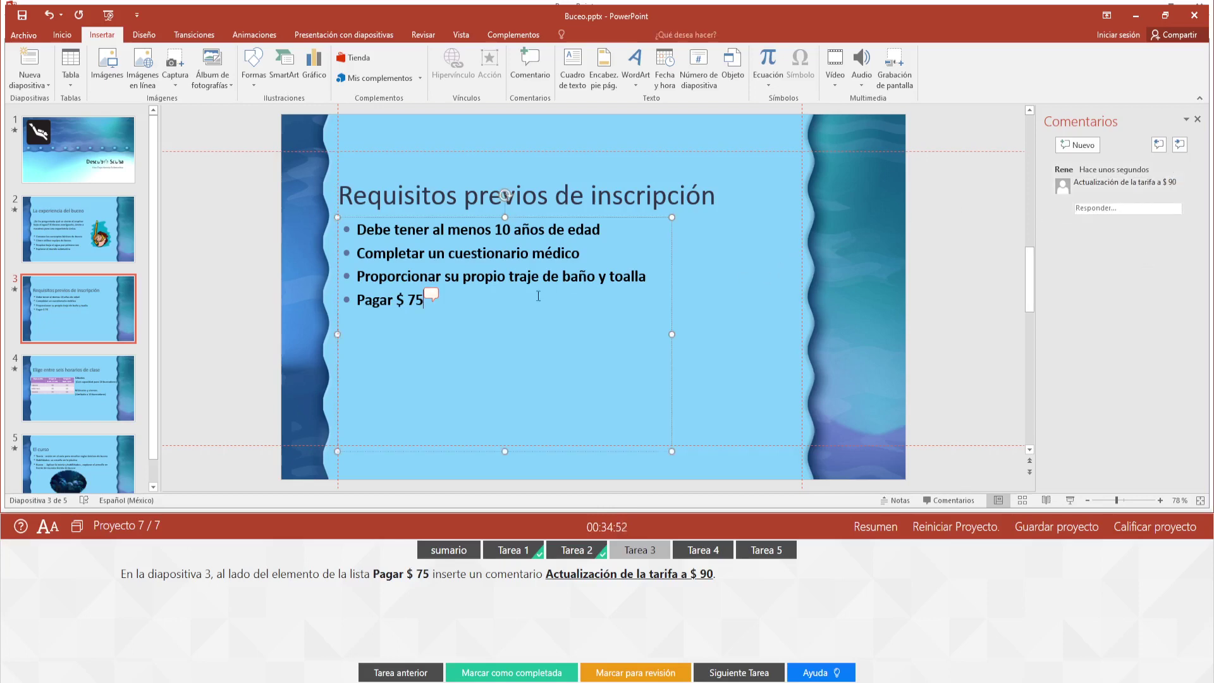
{"action": "left_click", "coordinate": [523, 663]}
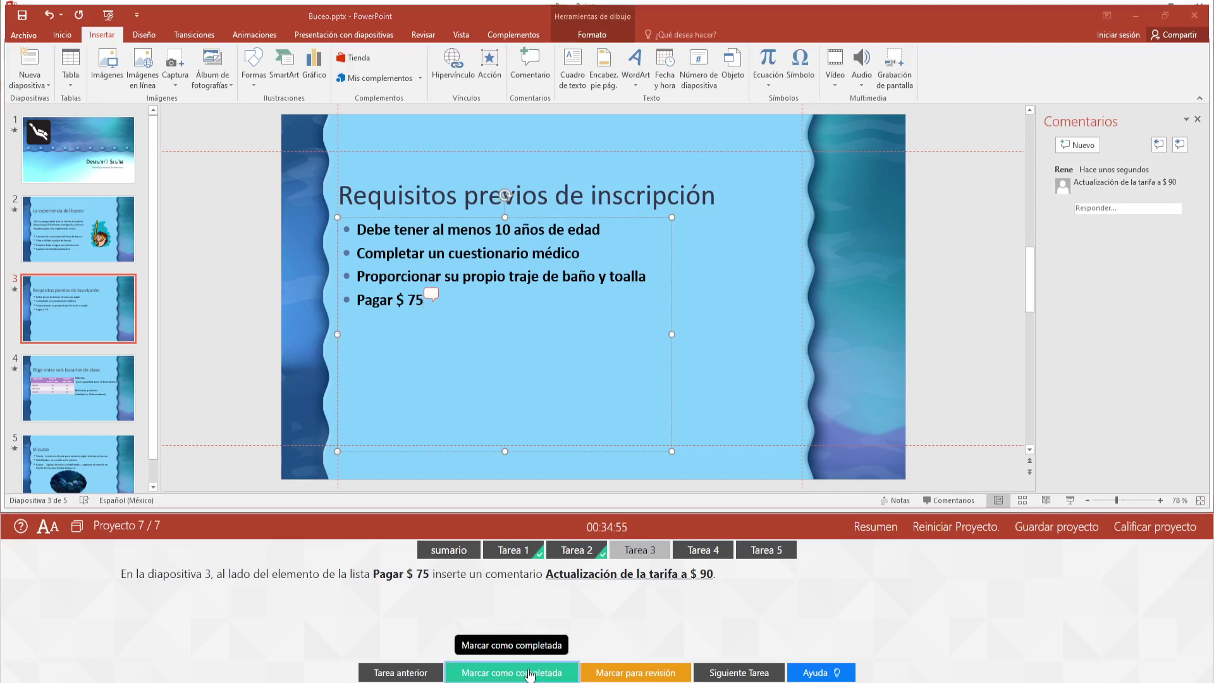
{"action": "left_click", "coordinate": [747, 675]}
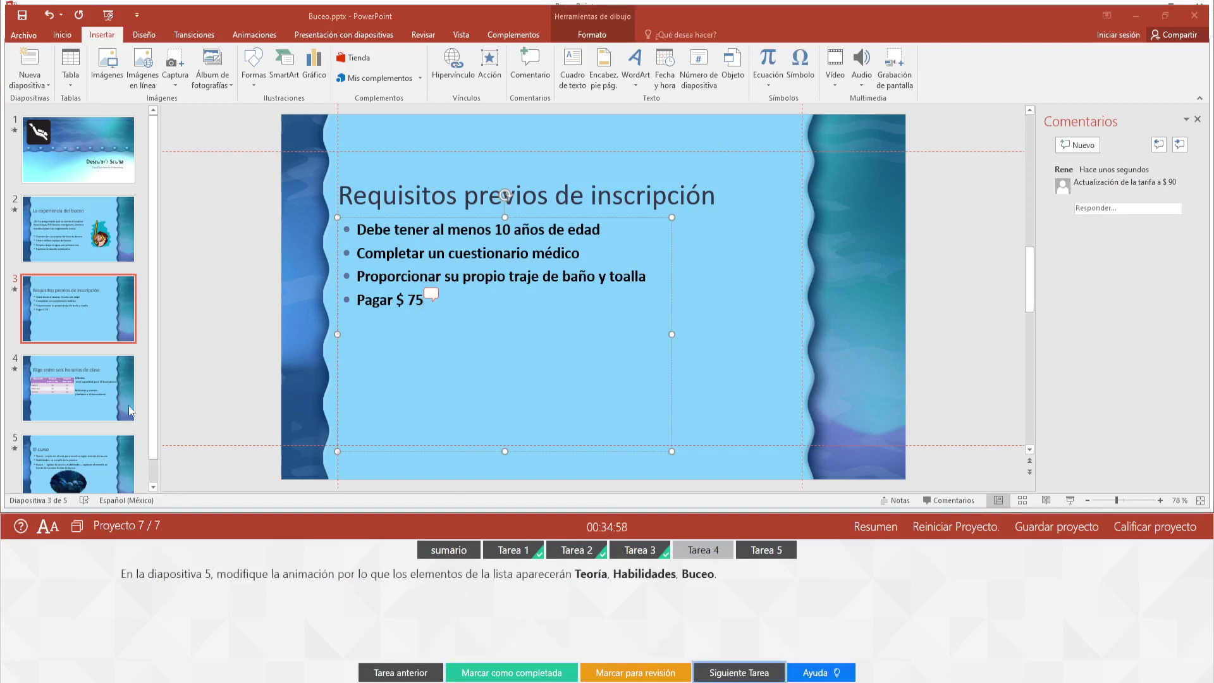
Step: Show slide 5 'El curso' without the Comentarios pane and select its Teoría, Habilidades and Buceo items
{"action": "left_click", "coordinate": [124, 446]}
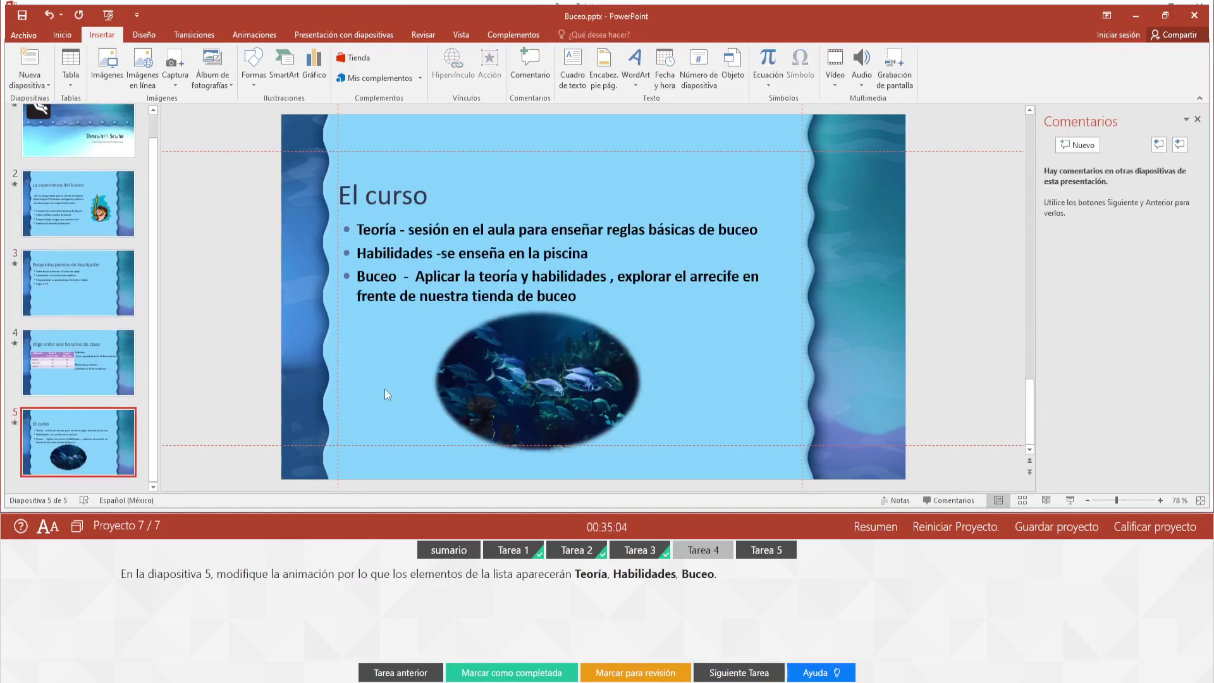
{"action": "left_click", "coordinate": [1198, 119]}
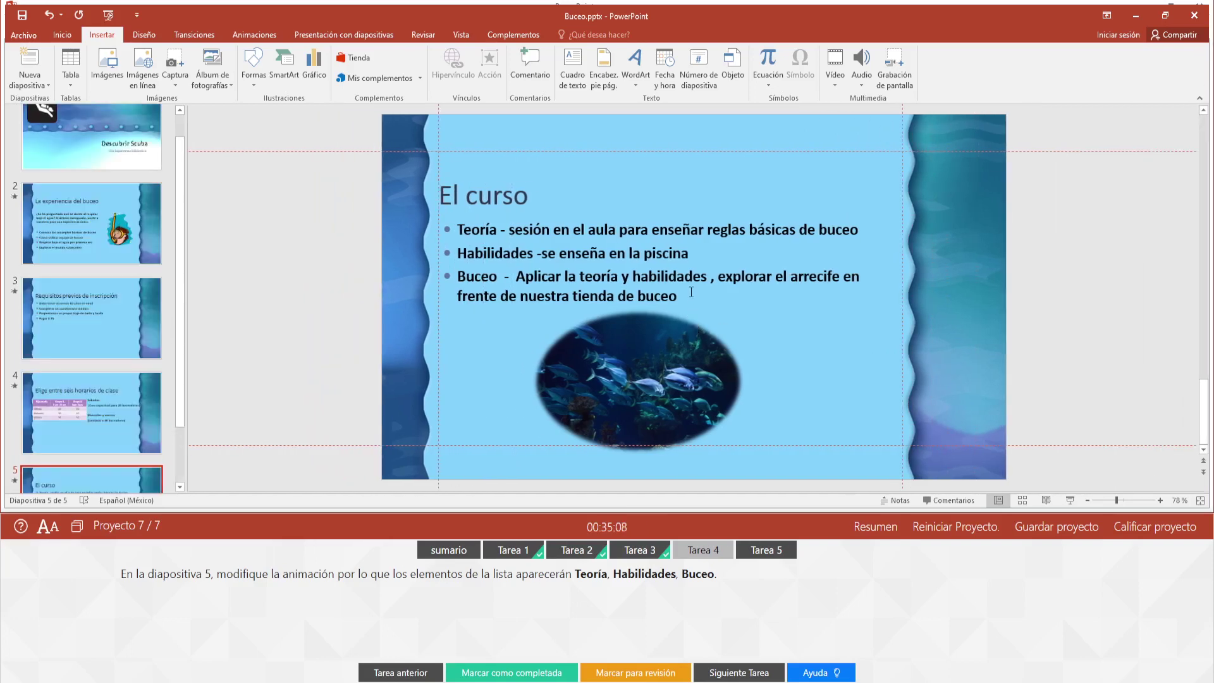
{"action": "triple_click", "coordinate": [572, 252]}
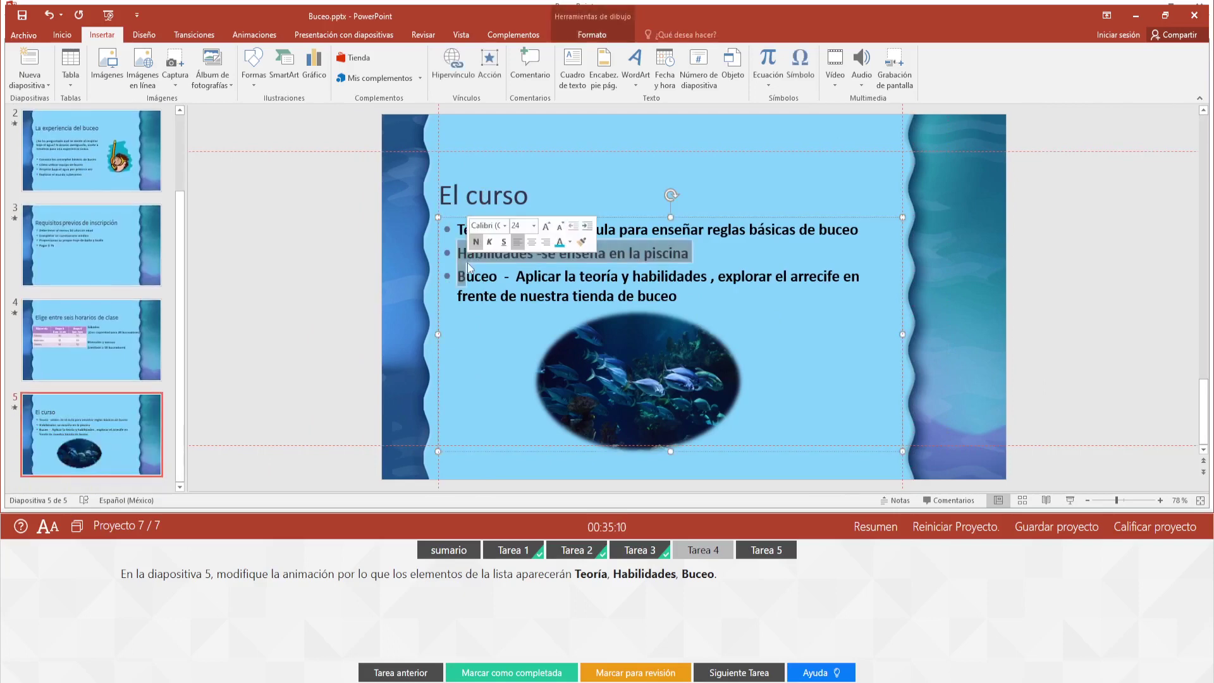
{"action": "left_click", "coordinate": [709, 295]}
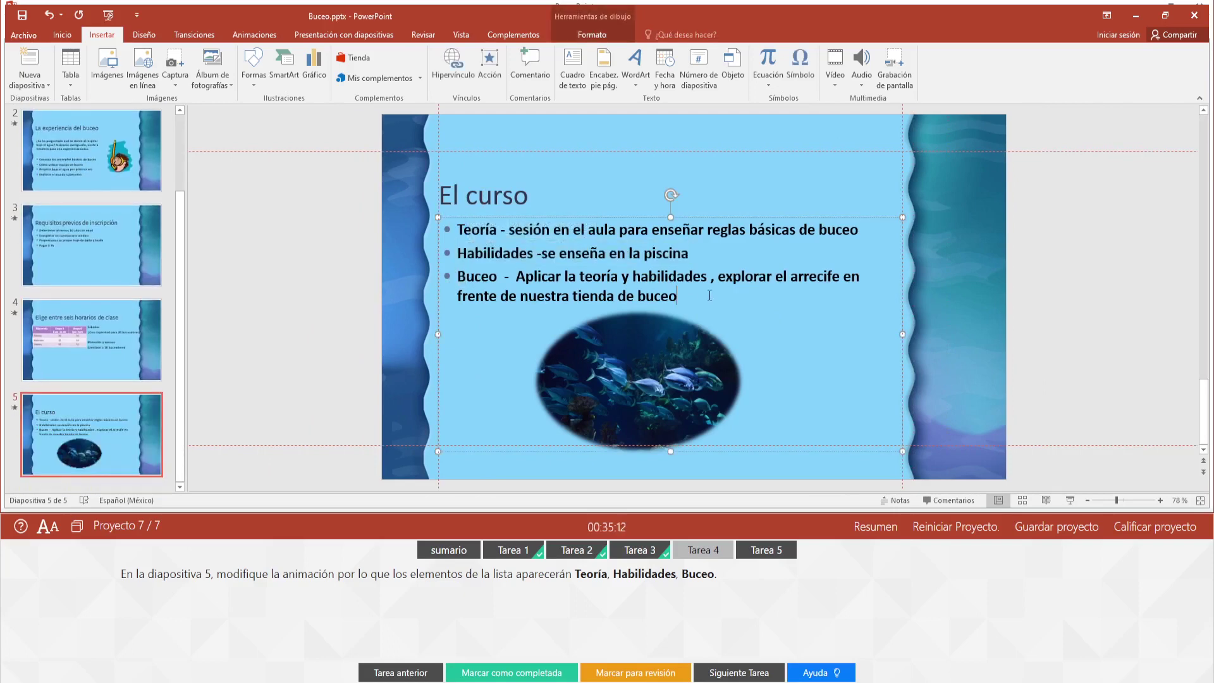
{"action": "left_click_drag", "start_coordinate": [709, 295], "coordinate": [483, 232]}
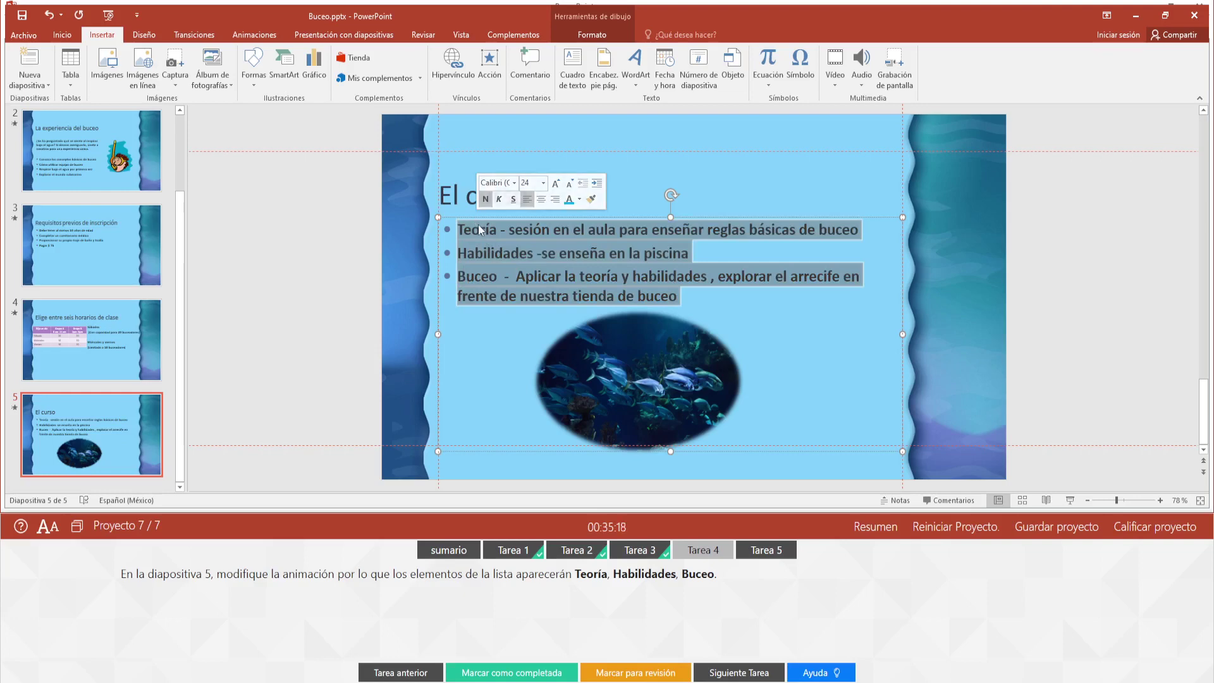
Step: Read the reorder help steps, then display slide 5's list animations, currently ordered Buceo, Teoría, Habilidades
{"action": "left_click", "coordinate": [819, 672]}
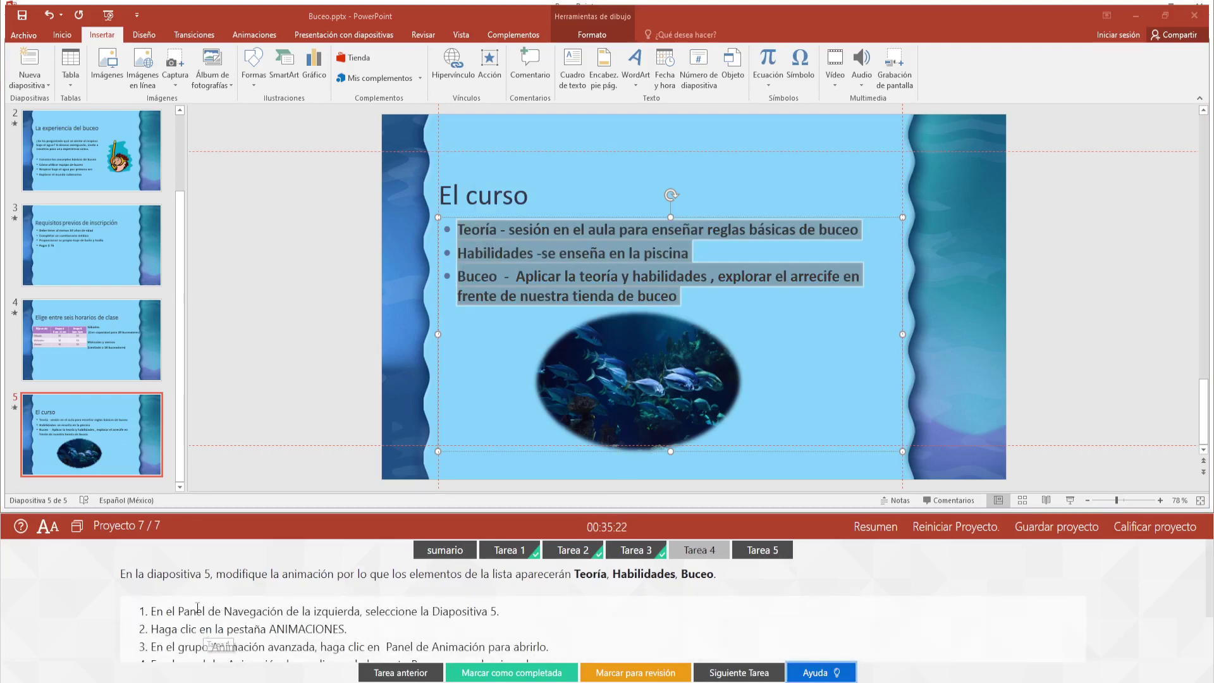
{"action": "scroll", "coordinate": [248, 607], "scroll_direction": "down", "scroll_amount": 1}
{"action": "scroll", "coordinate": [249, 606], "scroll_direction": "down", "scroll_amount": 1}
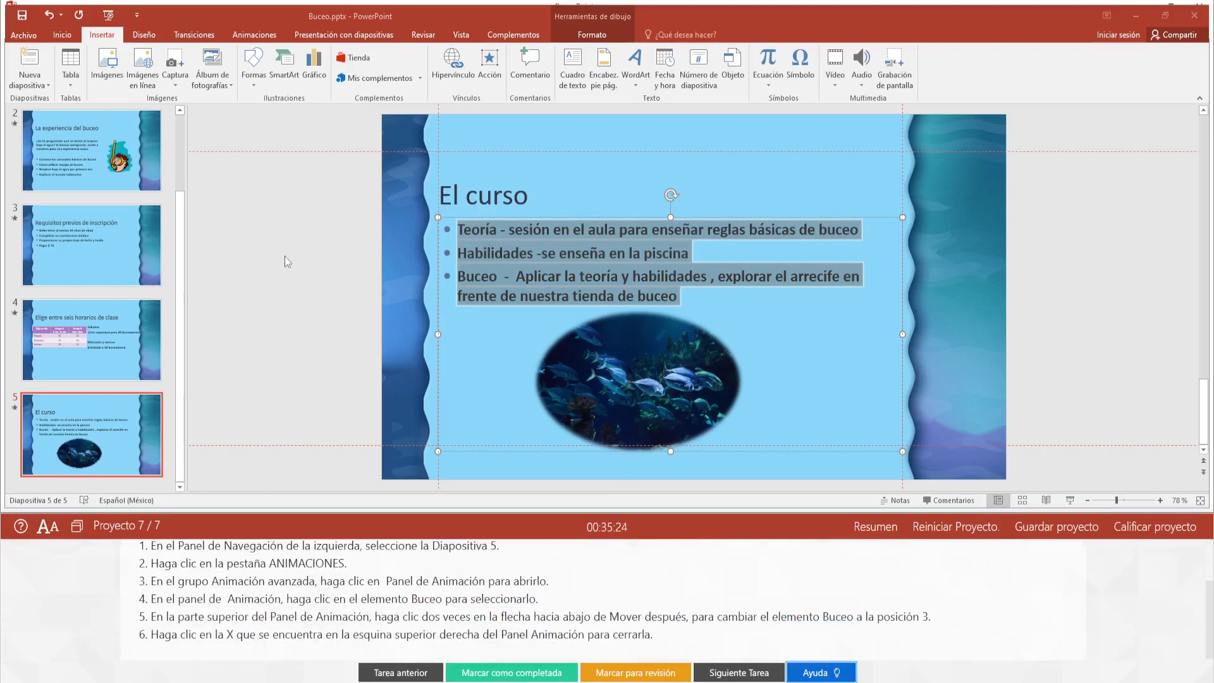
{"action": "left_click", "coordinate": [253, 36]}
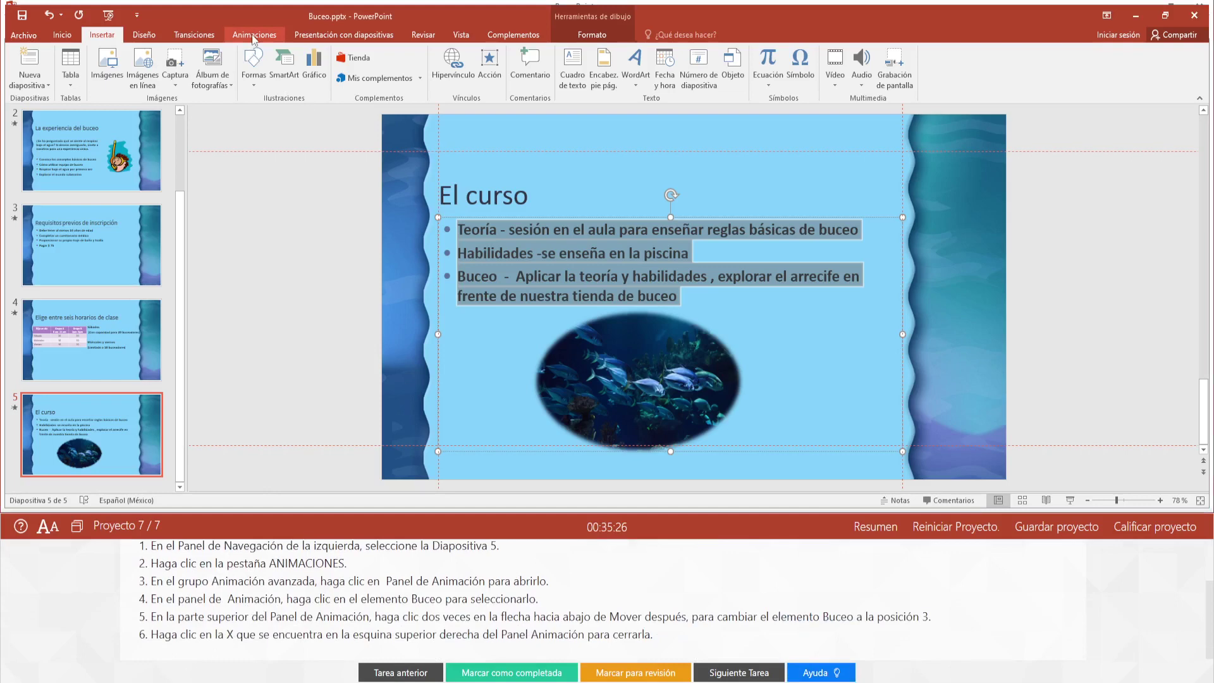
{"action": "left_click", "coordinate": [252, 37]}
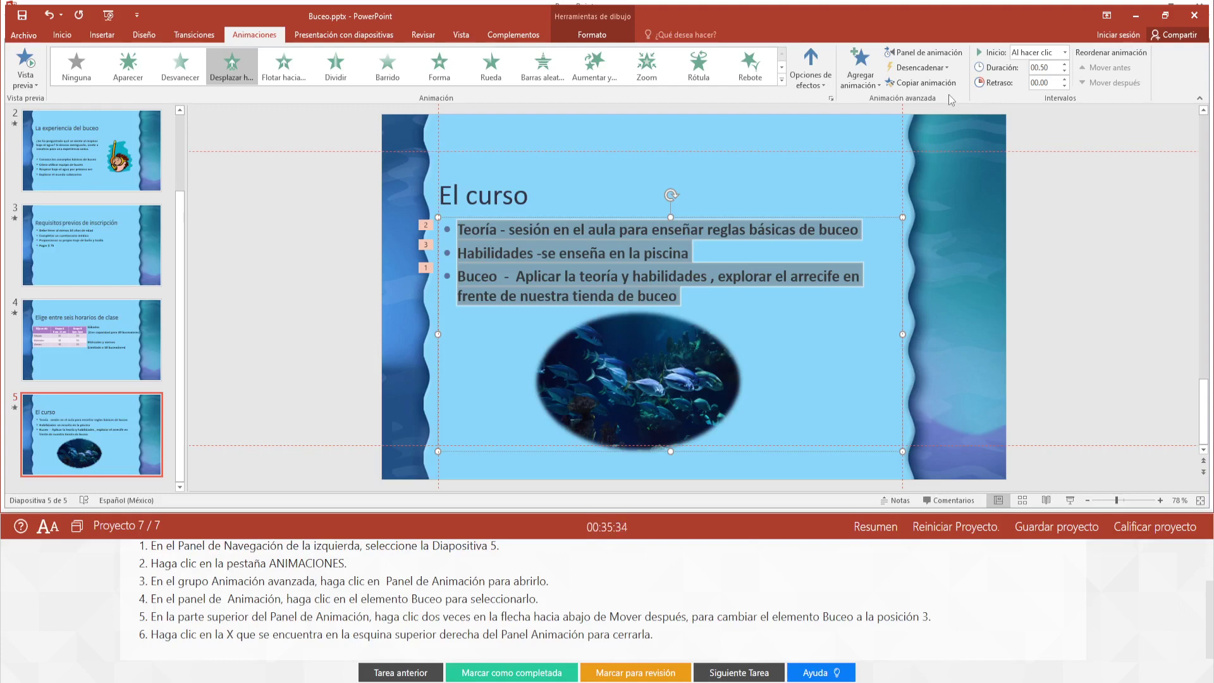
Step: In the Animation Pane, drag the Buceo entry below Habilidades so it plays last
{"action": "left_click", "coordinate": [910, 53]}
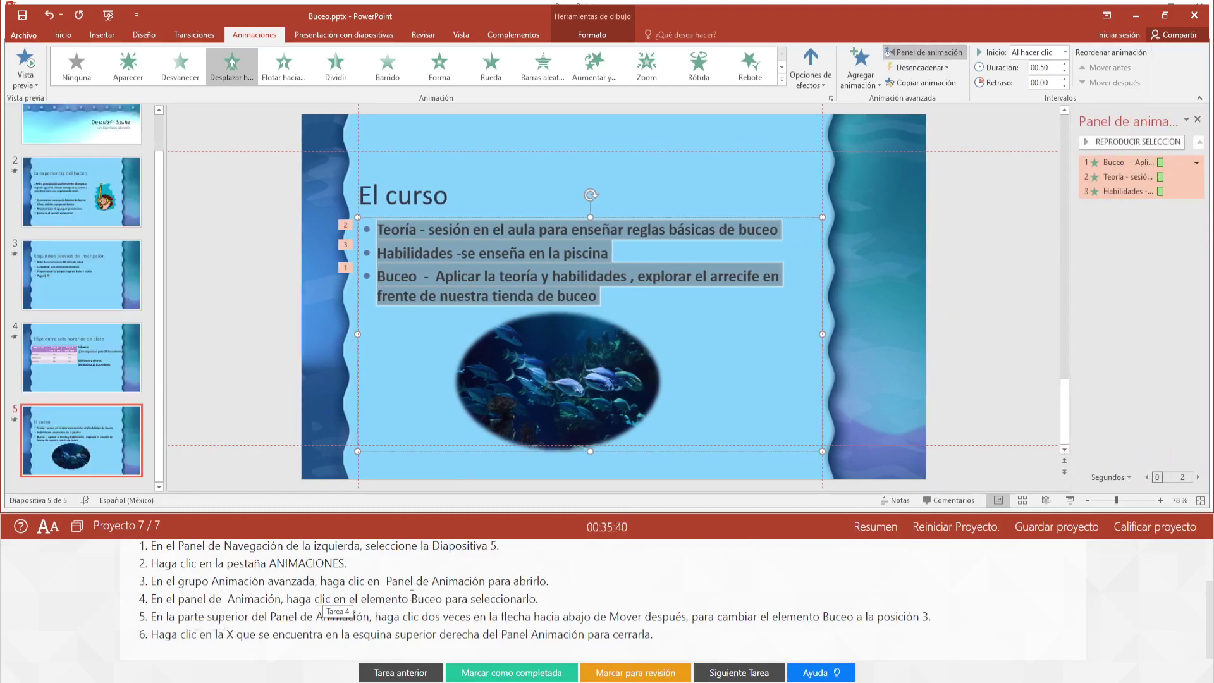
{"action": "left_click", "coordinate": [1124, 162]}
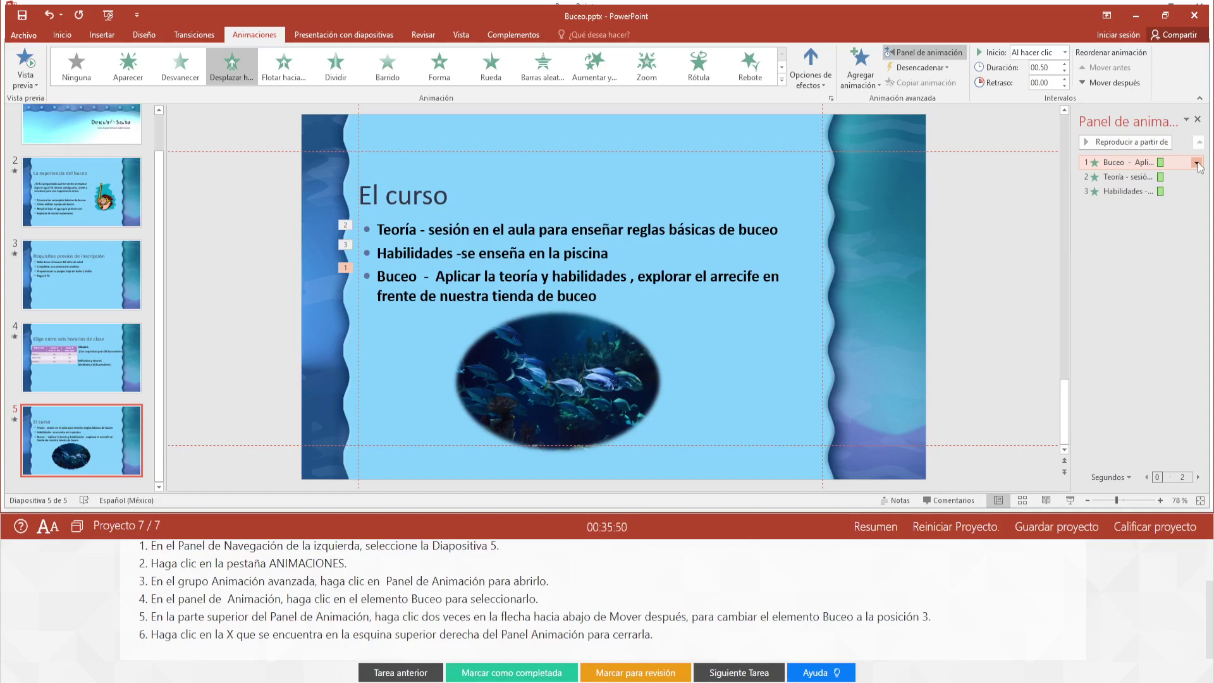
{"action": "mouse_move", "coordinate": [1181, 164]}
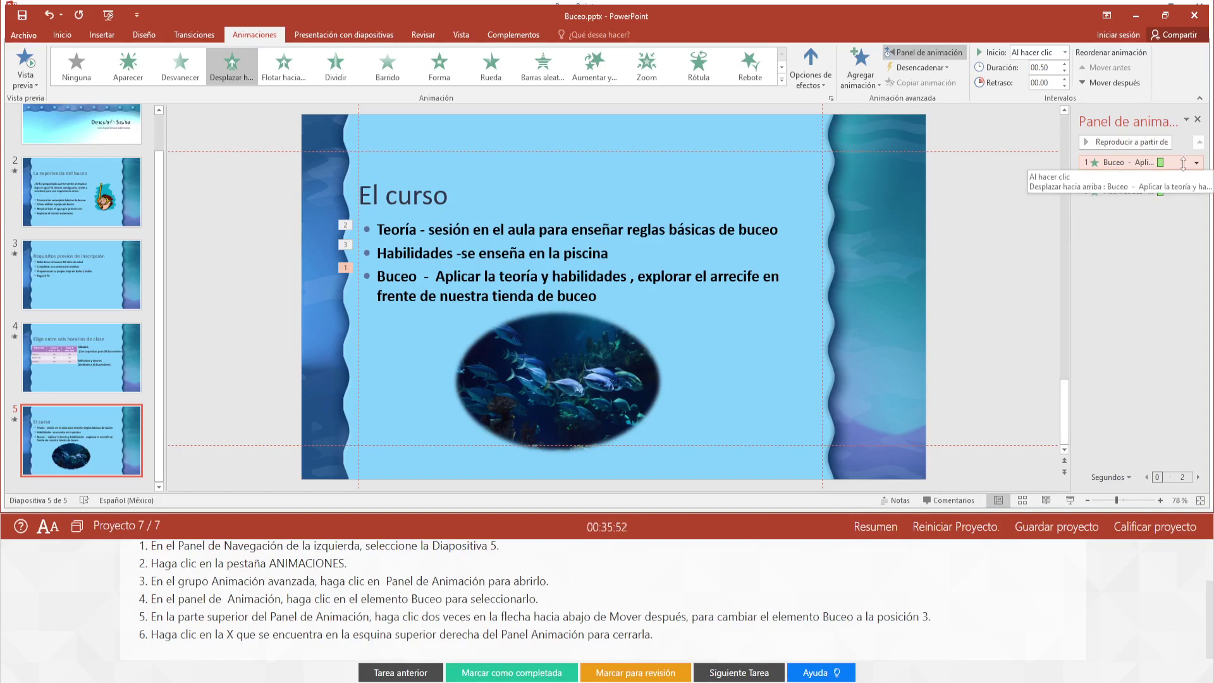
{"action": "left_click_drag", "start_coordinate": [1183, 164], "coordinate": [1138, 203]}
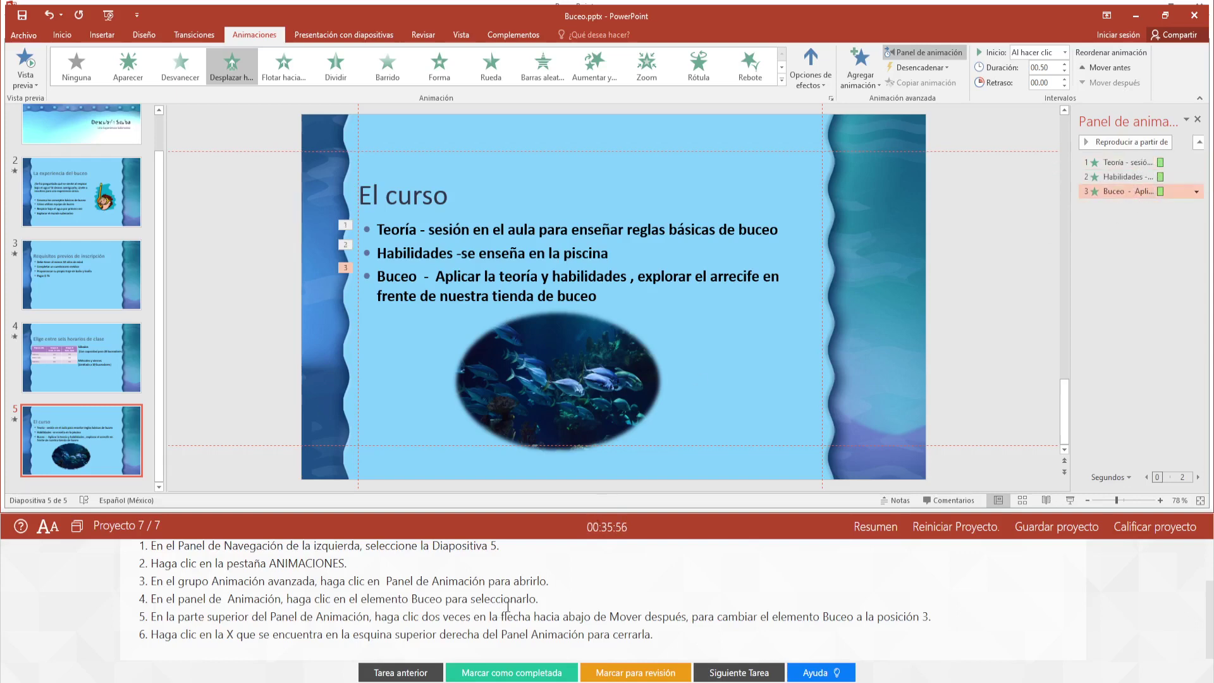
{"action": "scroll", "coordinate": [442, 620], "scroll_direction": "up", "scroll_amount": 2}
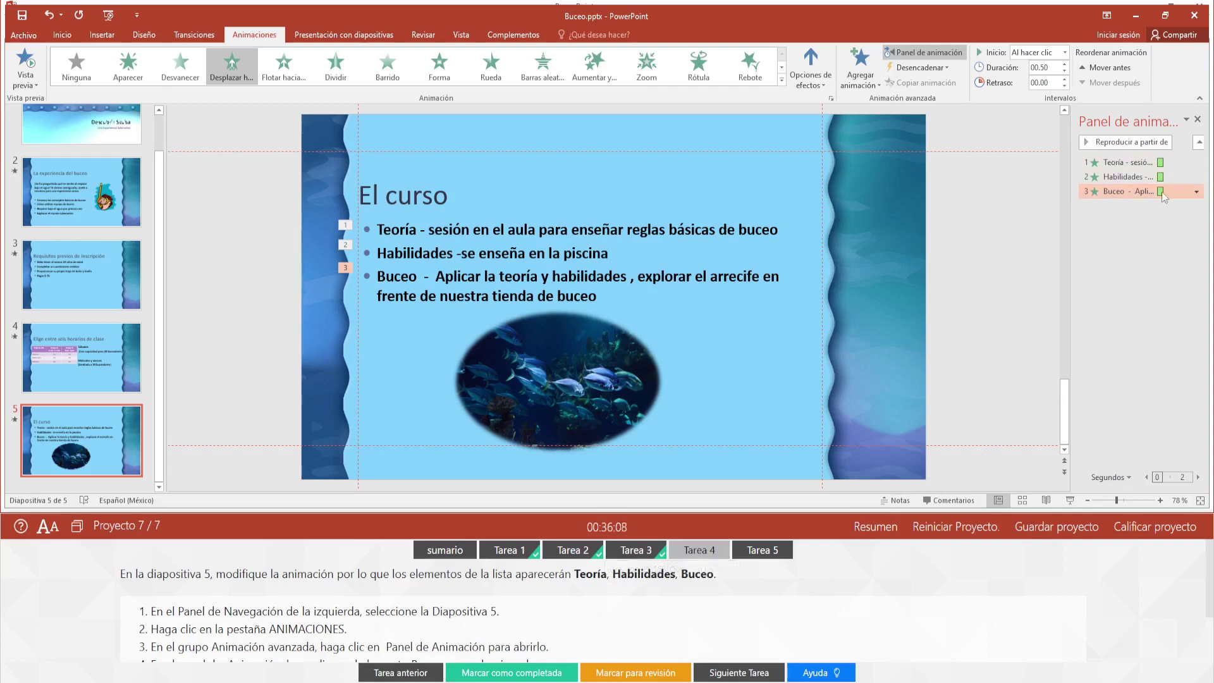
Step: Close the Animation Pane, mark task 4 complete and advance to task 5
{"action": "left_click", "coordinate": [1196, 119]}
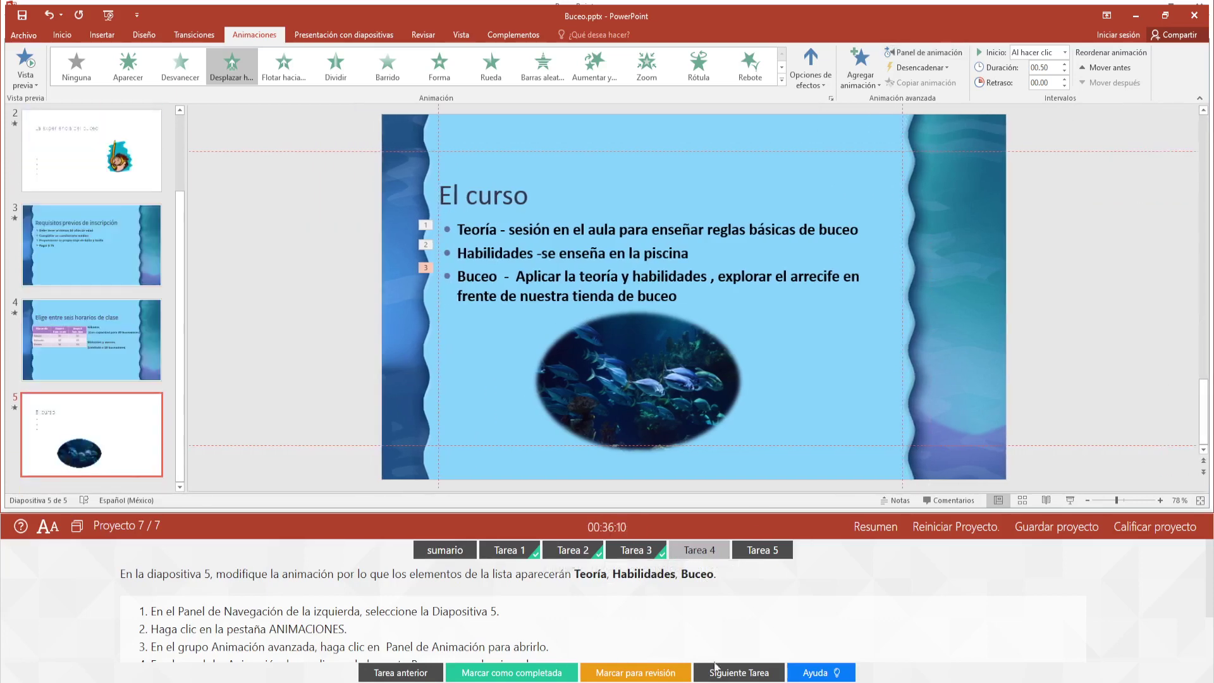
{"action": "left_click", "coordinate": [837, 674]}
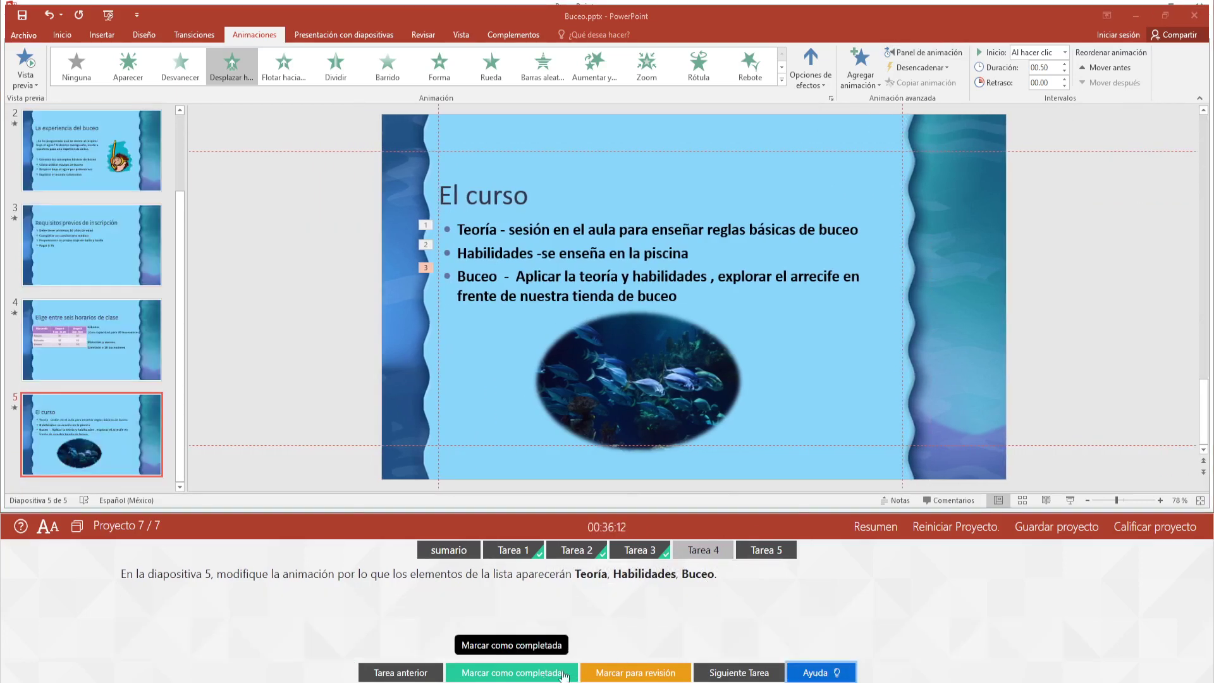
{"action": "left_click", "coordinate": [736, 673]}
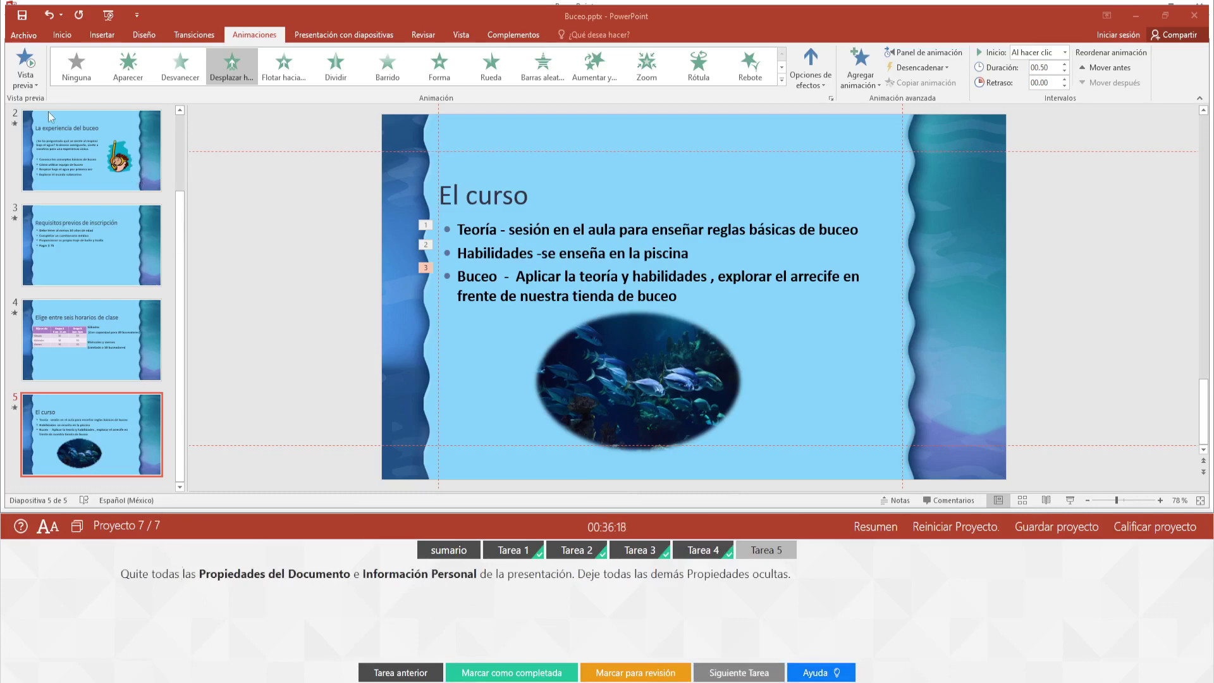
Step: Use Document Inspector to remove all document properties and personal information from Buceo.pptx, then mark task 5 done
{"action": "left_click", "coordinate": [36, 36]}
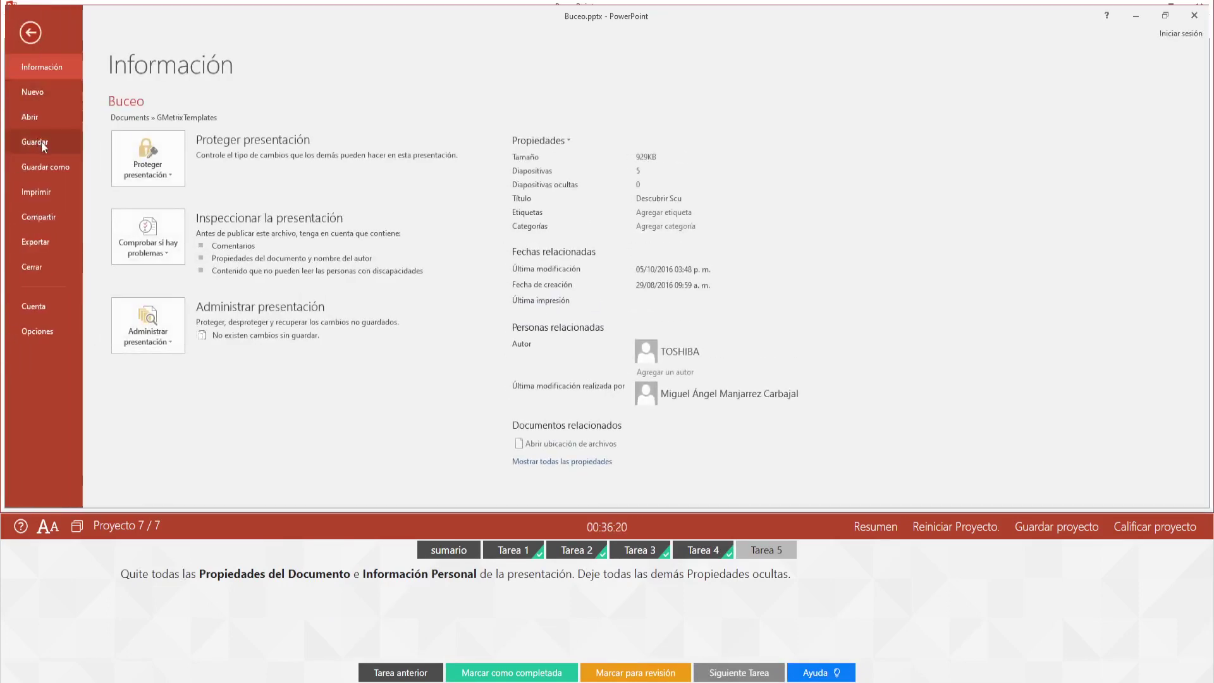
{"action": "left_click", "coordinate": [172, 258]}
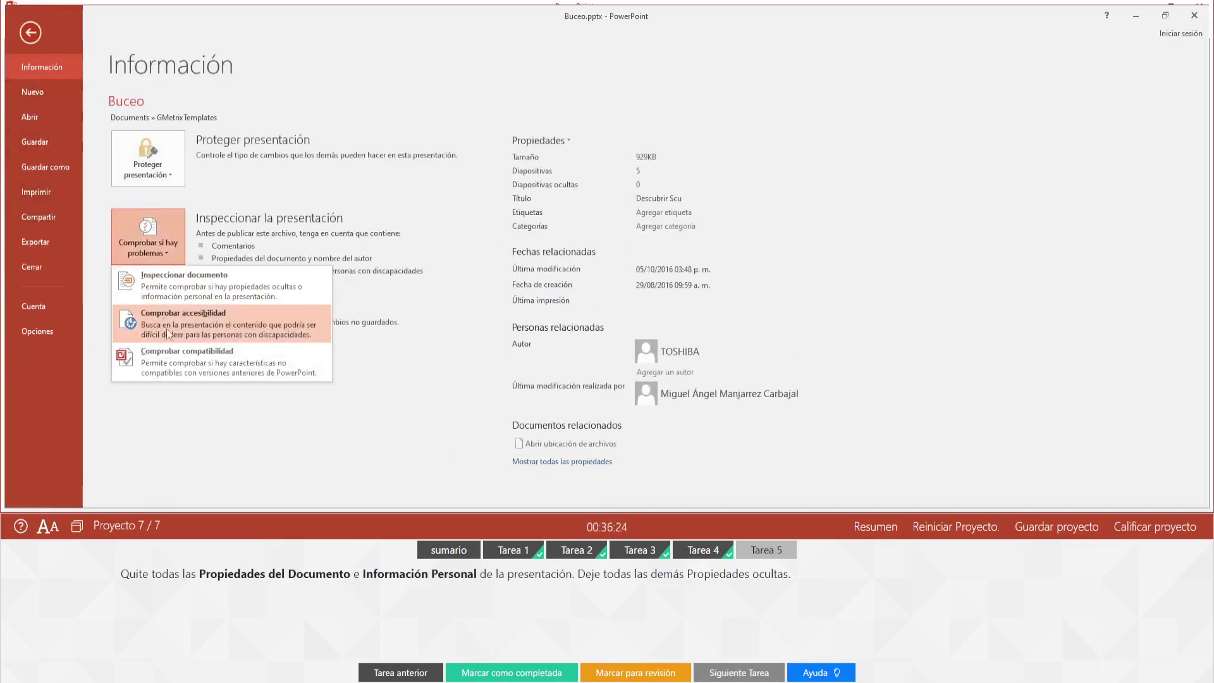
{"action": "left_click", "coordinate": [225, 286]}
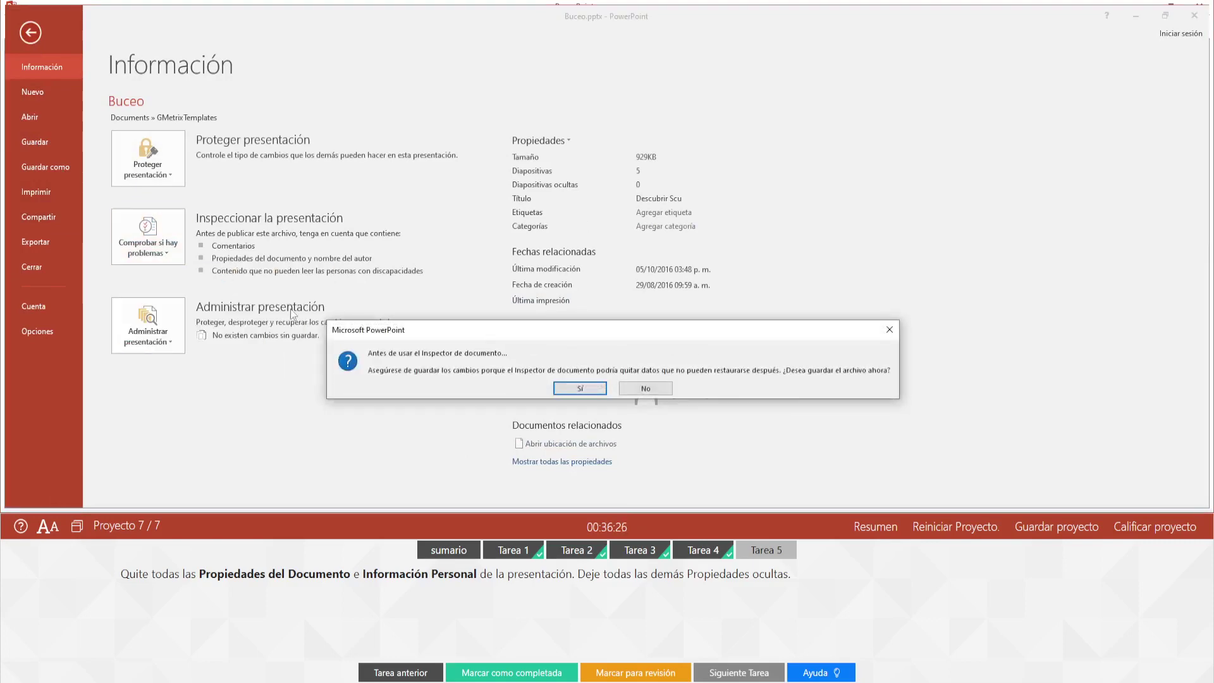
{"action": "left_click", "coordinate": [579, 389]}
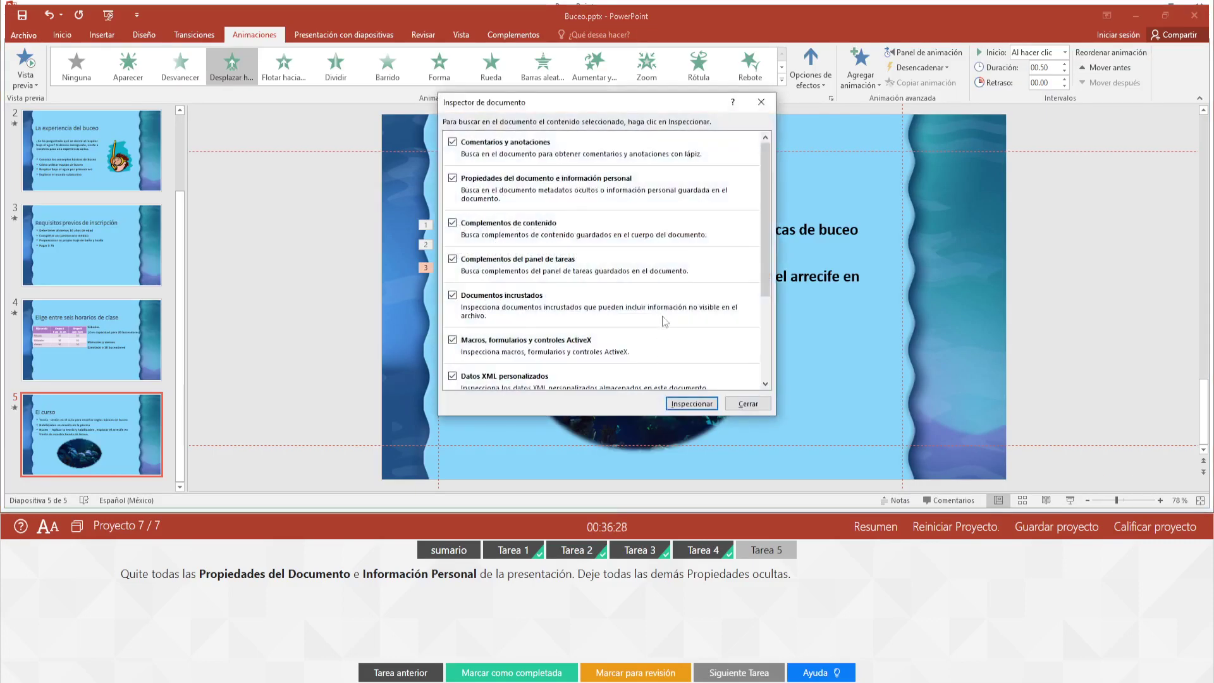
{"action": "left_click", "coordinate": [692, 404]}
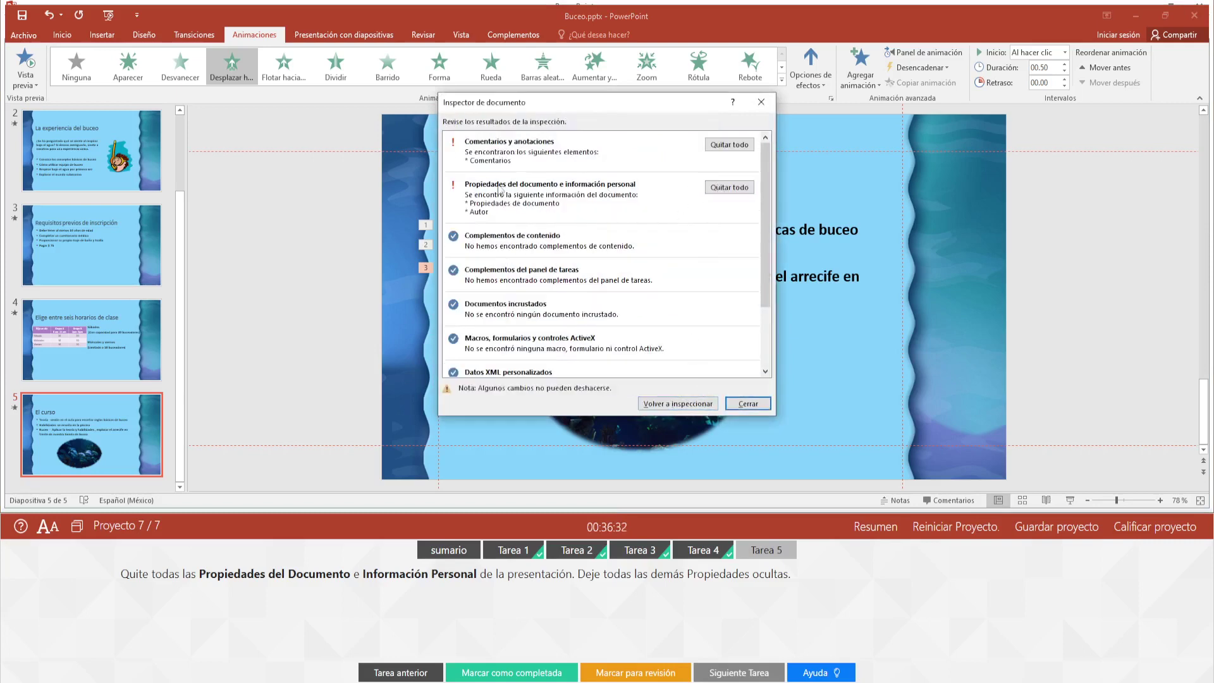
{"action": "left_click", "coordinate": [729, 187]}
{"action": "left_click", "coordinate": [748, 403]}
{"action": "left_click", "coordinate": [511, 672]}
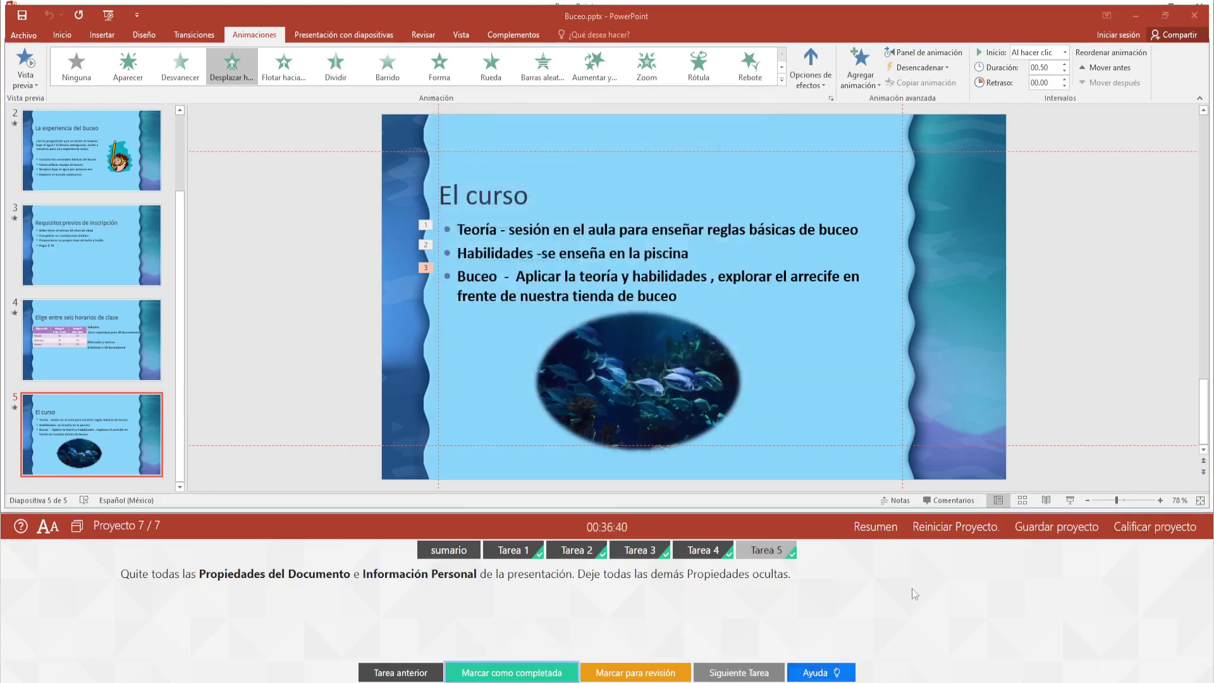
Step: Grade the project, end the practice exam, and save Buceo.pptx at the closing prompt
{"action": "left_click", "coordinate": [1126, 534]}
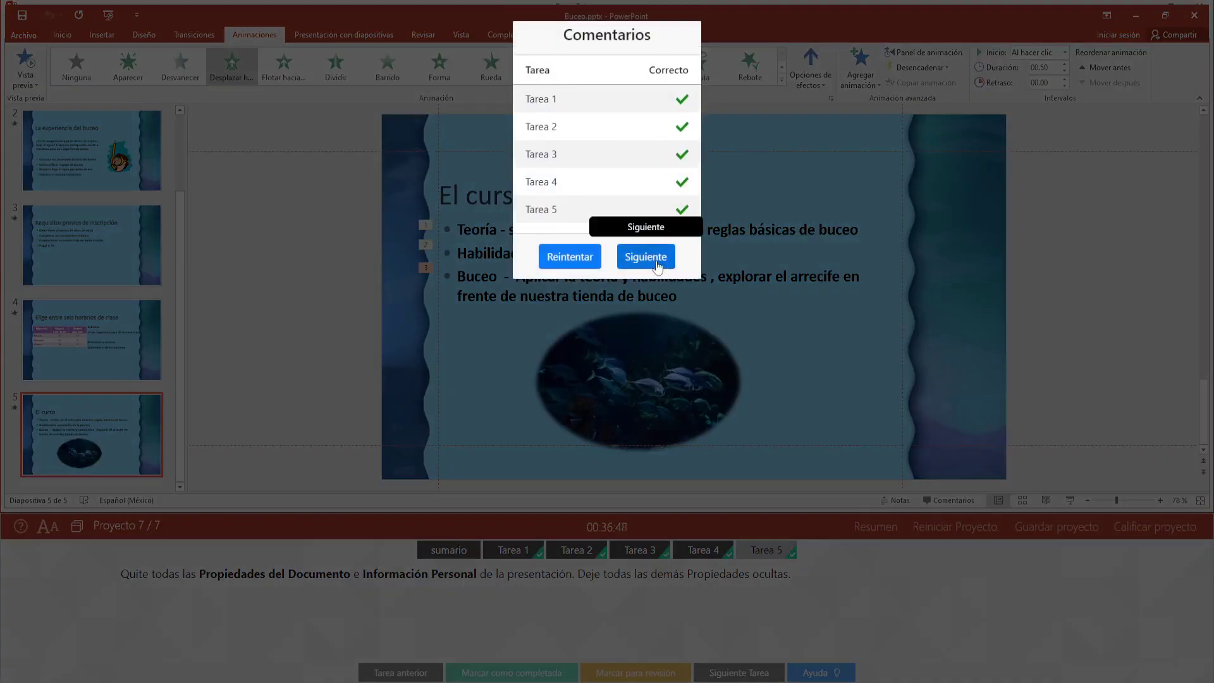
{"action": "left_click", "coordinate": [657, 264]}
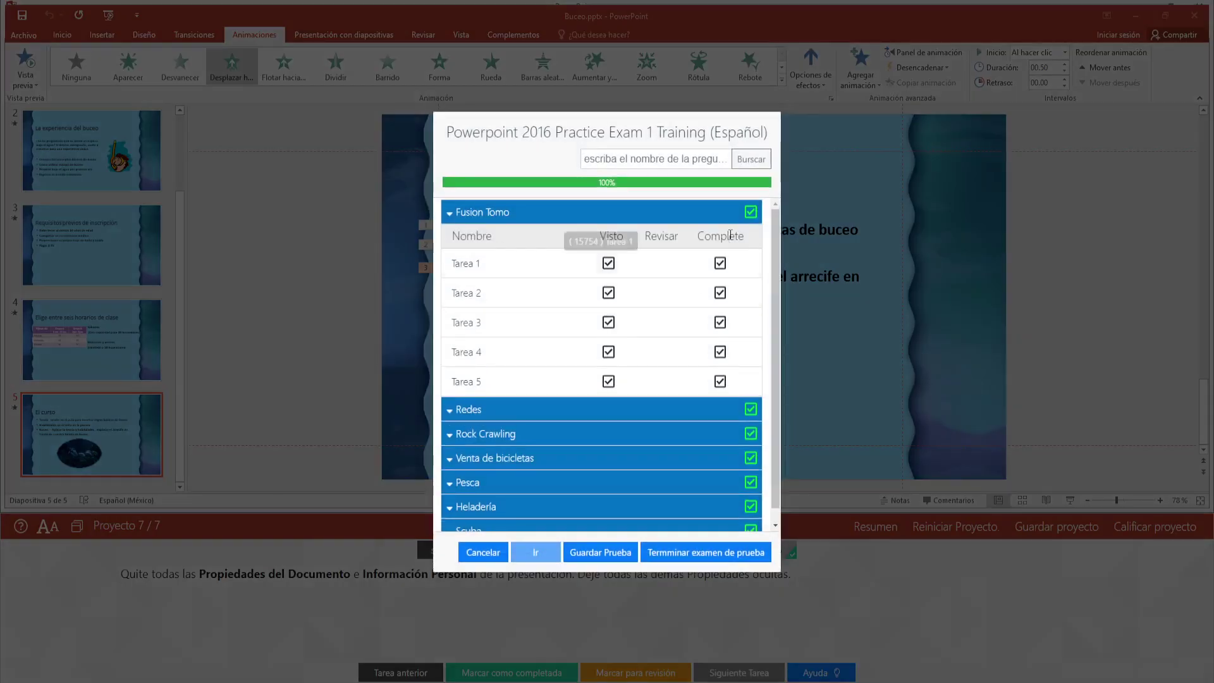
{"action": "left_click", "coordinate": [681, 553]}
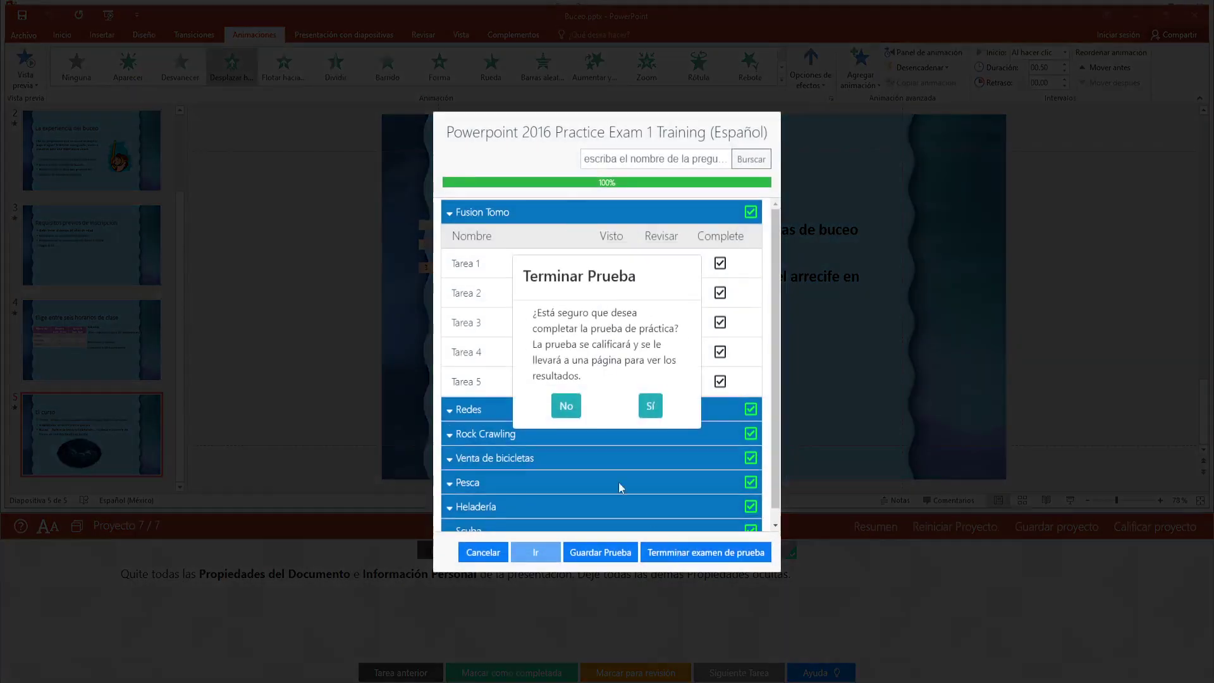
{"action": "left_click", "coordinate": [651, 406]}
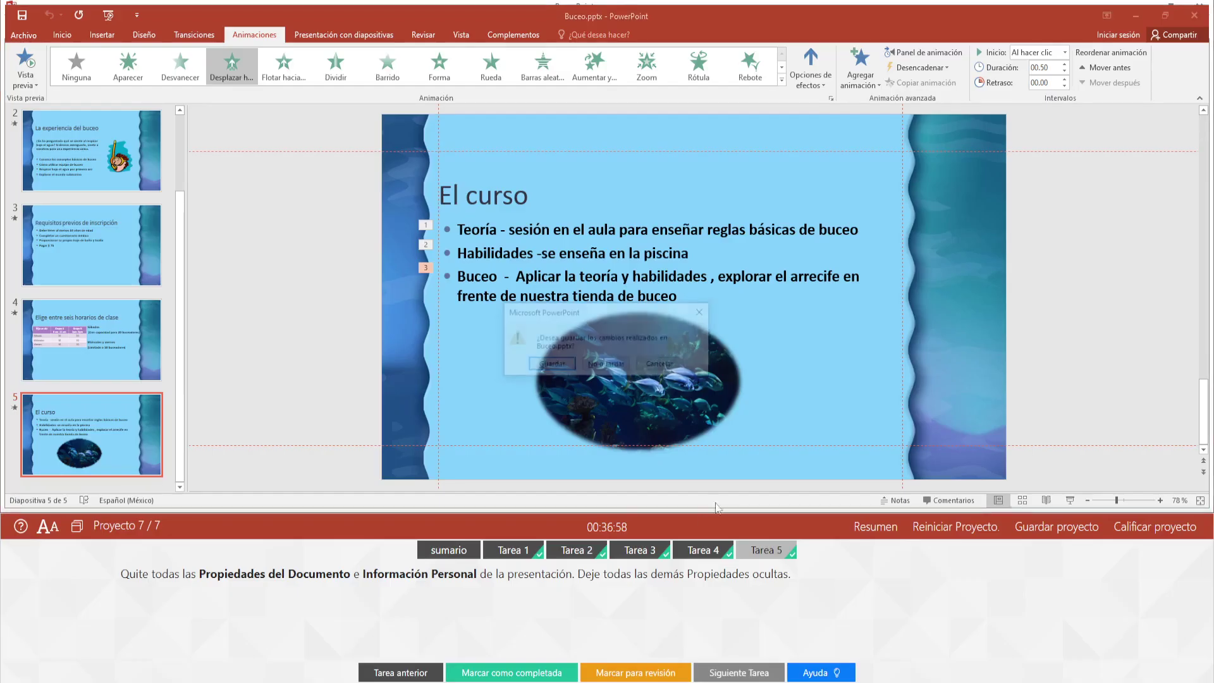
{"action": "left_click", "coordinate": [559, 367]}
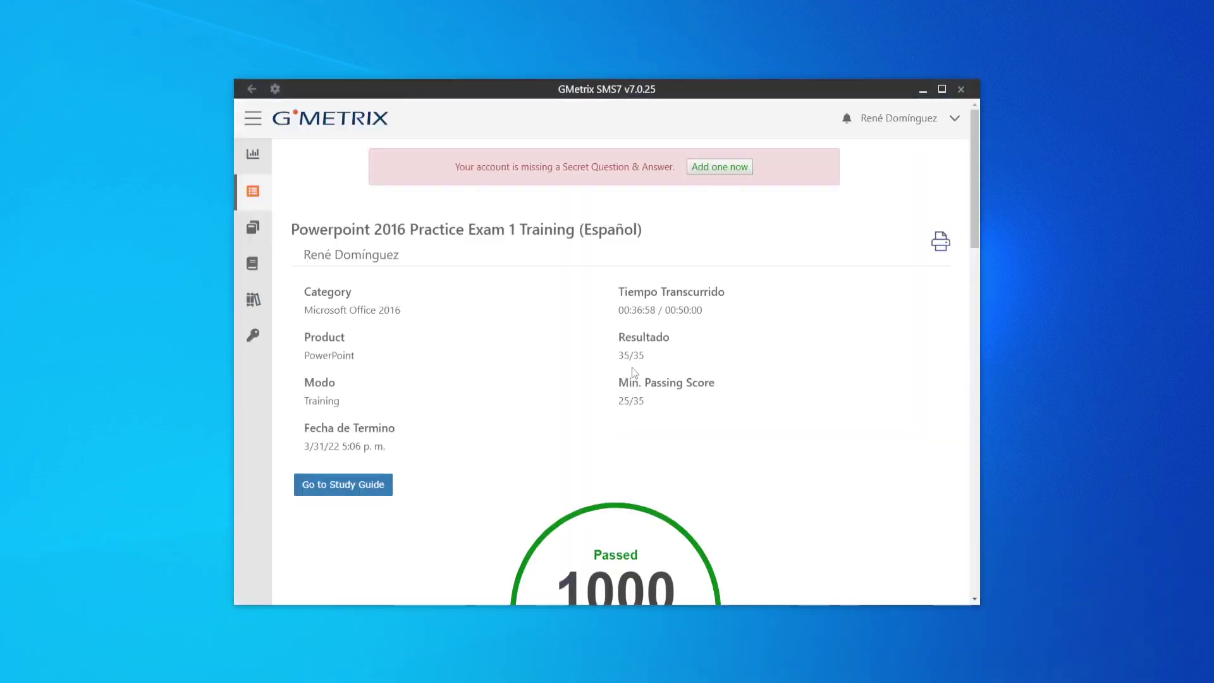
Step: Scroll through the GMetrix results page to review the passing 35/35 score
{"action": "scroll", "coordinate": [645, 397], "scroll_direction": "down", "scroll_amount": 2}
{"action": "scroll", "coordinate": [645, 397], "scroll_direction": "up", "scroll_amount": 3}
{"action": "scroll", "coordinate": [657, 383], "scroll_direction": "down", "scroll_amount": 4}
{"action": "scroll", "coordinate": [658, 386], "scroll_direction": "down", "scroll_amount": 2}
{"action": "scroll", "coordinate": [658, 390], "scroll_direction": "down", "scroll_amount": 2}
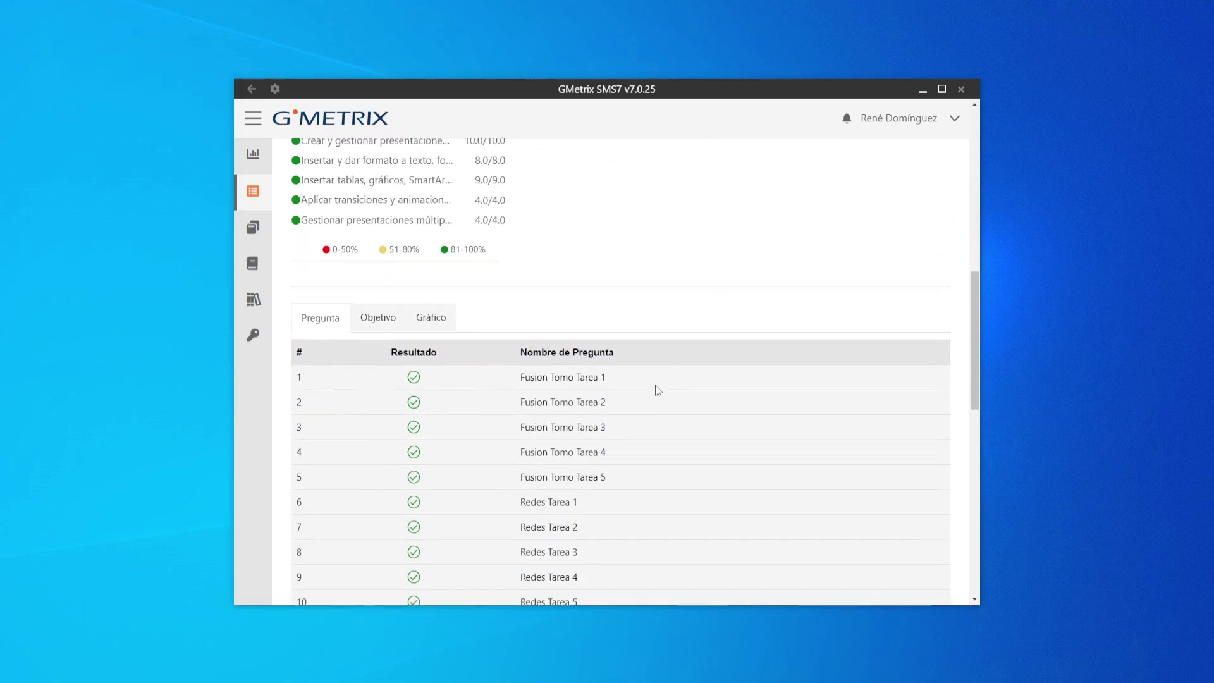
{"action": "scroll", "coordinate": [658, 390], "scroll_direction": "down", "scroll_amount": 2}
{"action": "scroll", "coordinate": [657, 390], "scroll_direction": "down", "scroll_amount": 4}
{"action": "scroll", "coordinate": [658, 390], "scroll_direction": "down", "scroll_amount": 3}
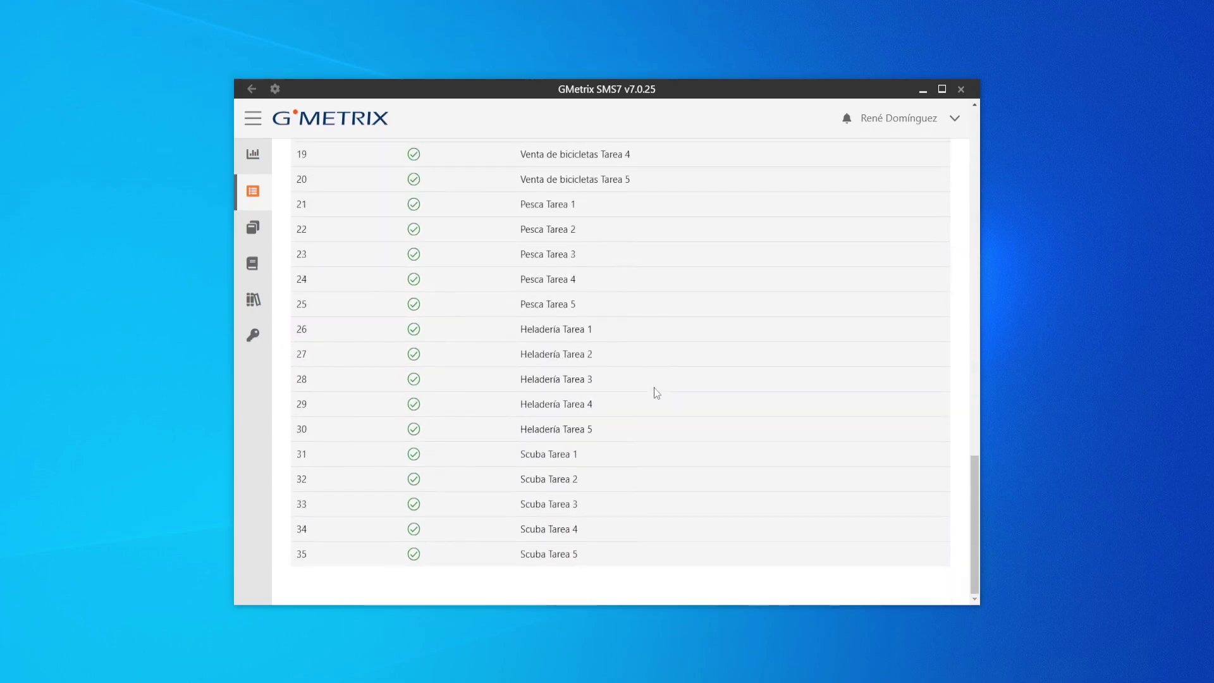
{"action": "scroll", "coordinate": [656, 393], "scroll_direction": "up", "scroll_amount": 5}
{"action": "scroll", "coordinate": [657, 392], "scroll_direction": "up", "scroll_amount": 2}
{"action": "scroll", "coordinate": [656, 392], "scroll_direction": "up", "scroll_amount": 3}
{"action": "scroll", "coordinate": [656, 393], "scroll_direction": "up", "scroll_amount": 3}
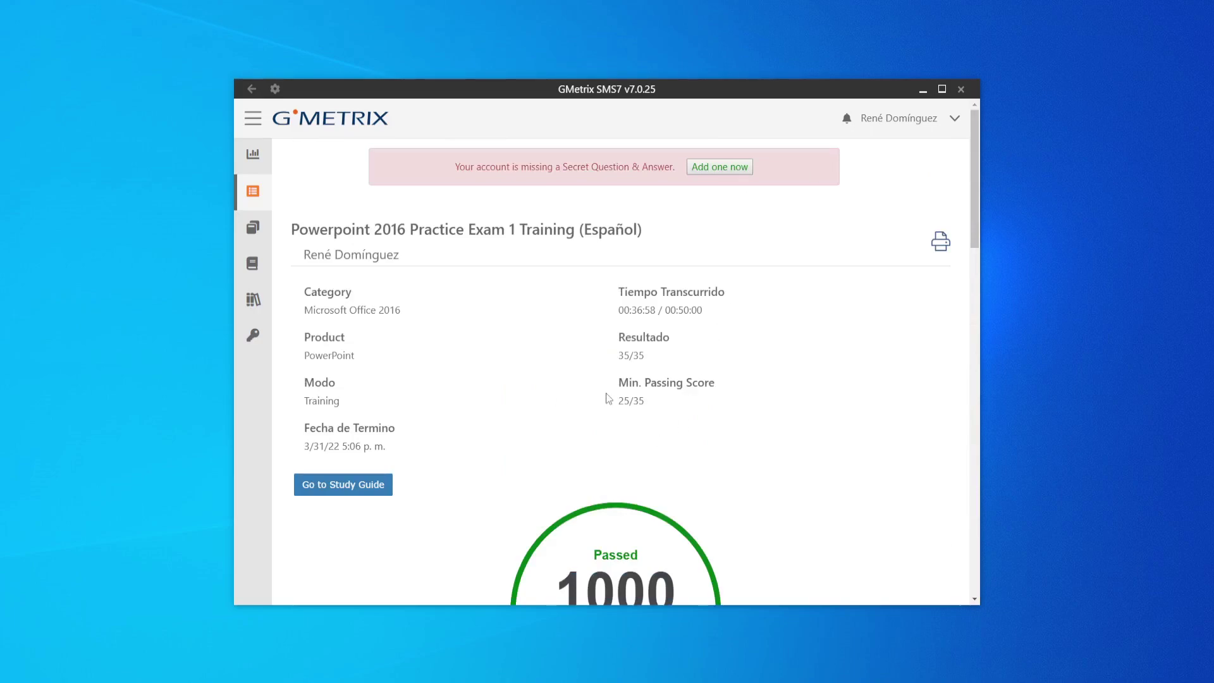
{"action": "scroll", "coordinate": [634, 407], "scroll_direction": "down", "scroll_amount": 8}
{"action": "scroll", "coordinate": [634, 407], "scroll_direction": "up", "scroll_amount": 8}
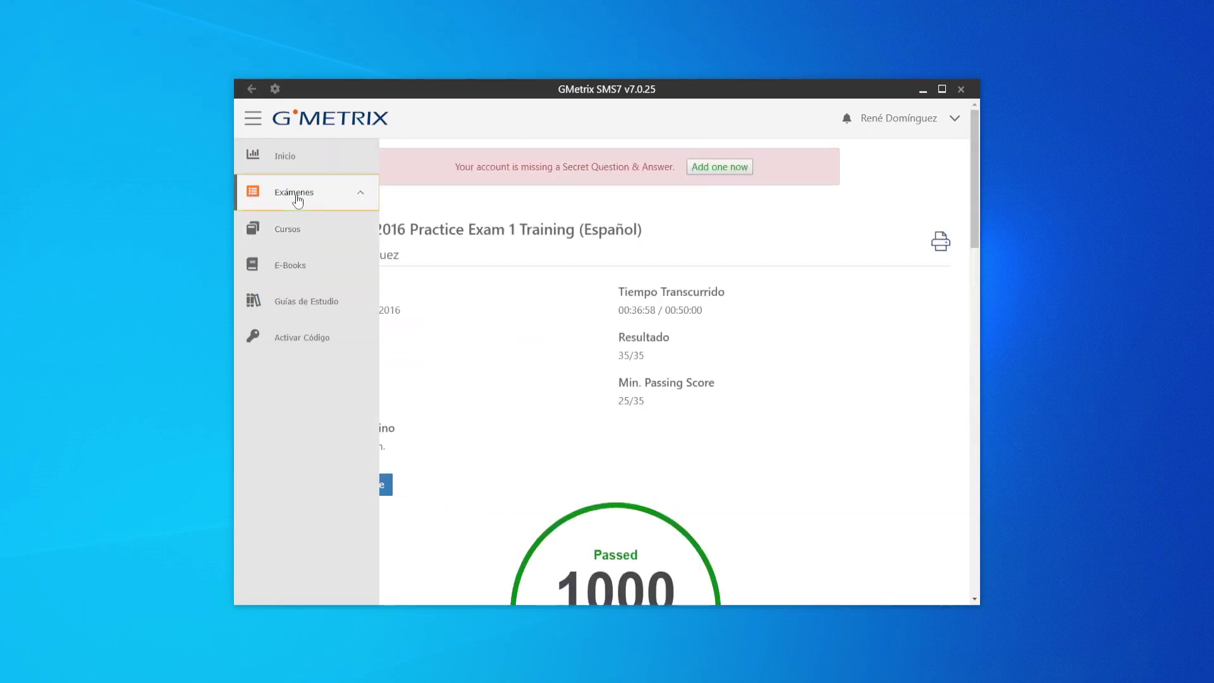
Step: Go to Exámenes > Tomar un Examen de Práctica > Office 2016 > PowerPoint exams list
{"action": "left_click", "coordinate": [297, 201]}
{"action": "left_click", "coordinate": [313, 232]}
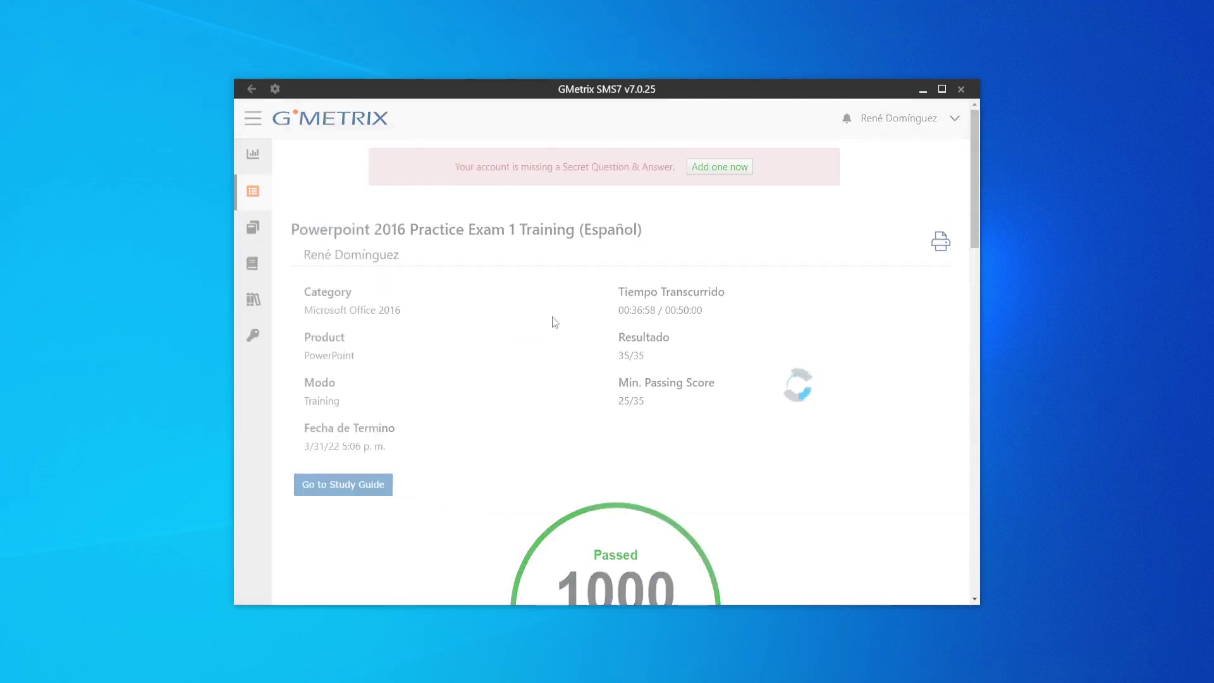
{"action": "left_click", "coordinate": [457, 344]}
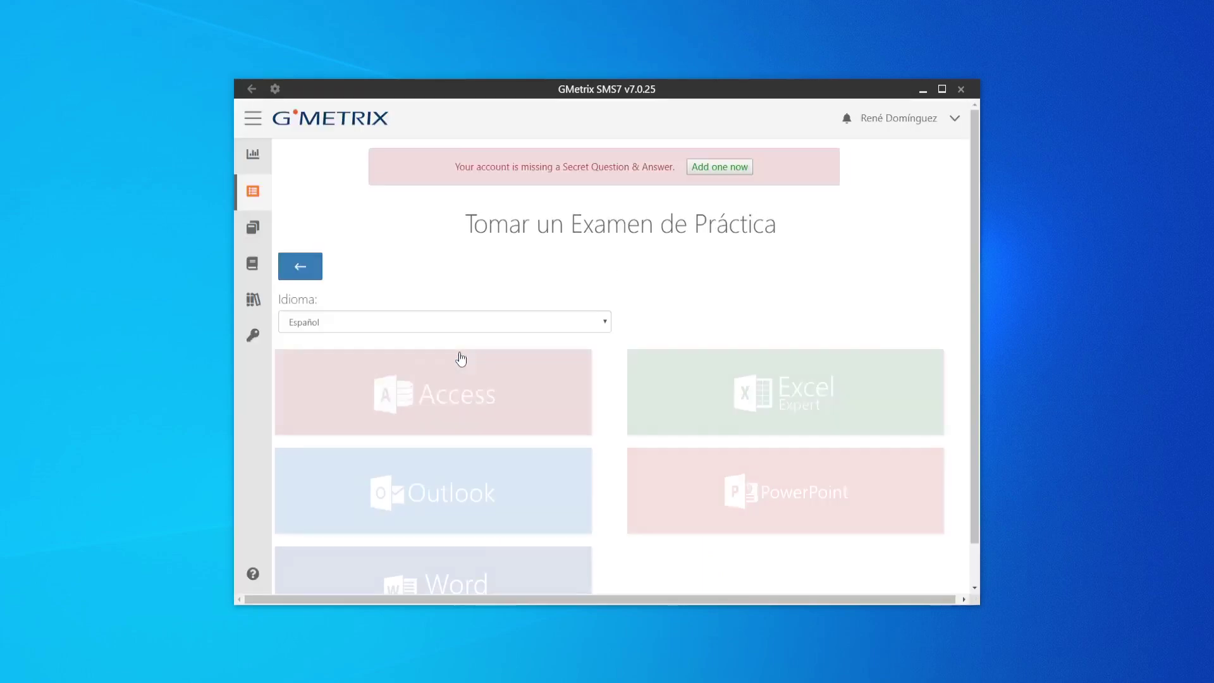
{"action": "left_click", "coordinate": [766, 490]}
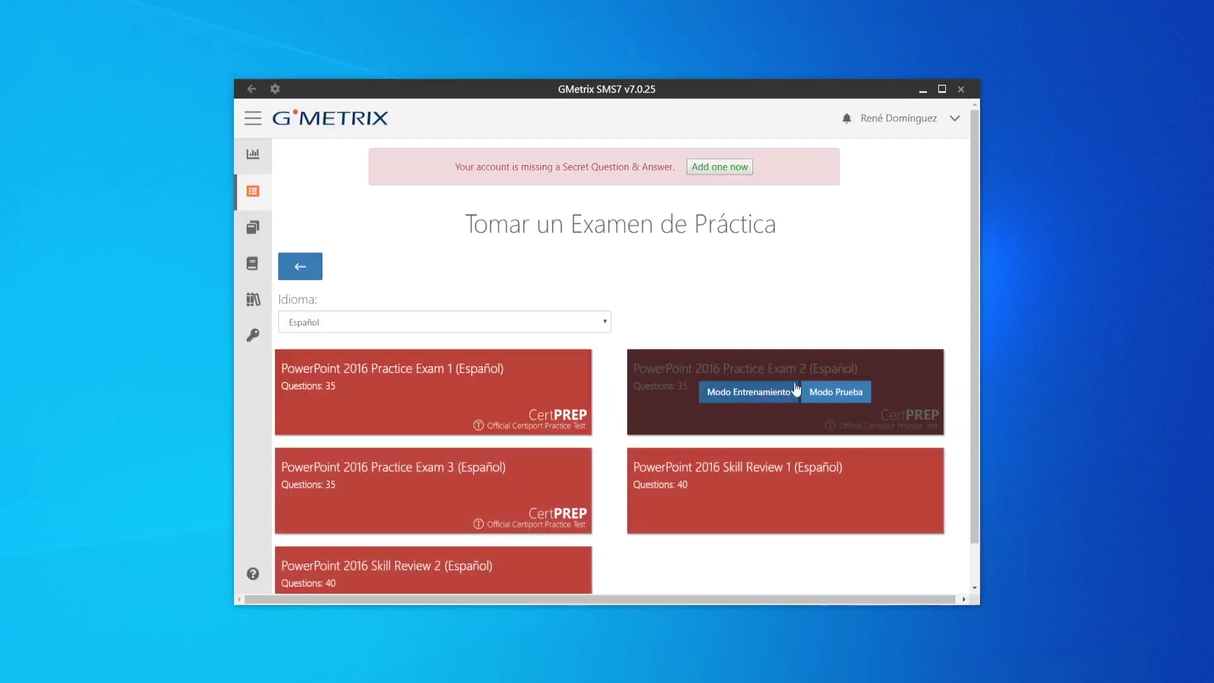